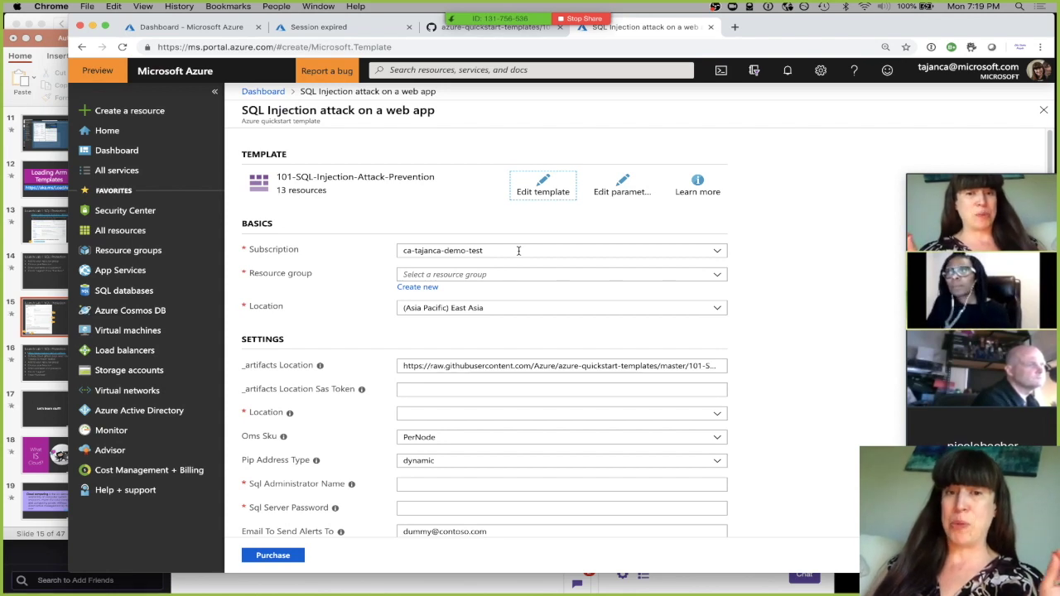
Keep the ca-tajanca-demo-test subscription and create a new resource group named DevSlopWorkshop
left_click(723, 254)
left_click(723, 254)
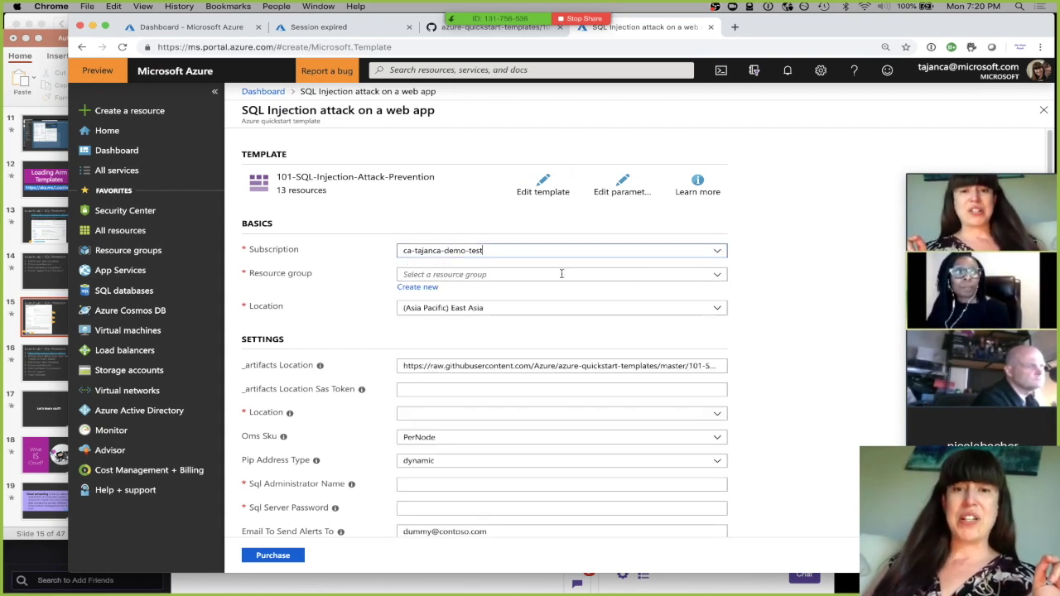
left_click(430, 288)
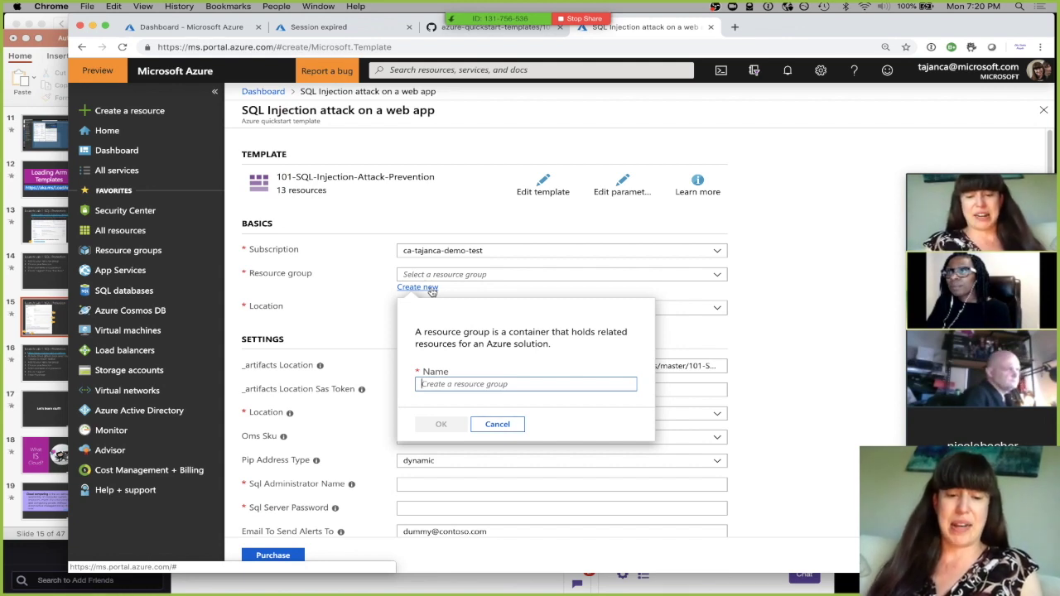
type("DevSlopWorkshop")
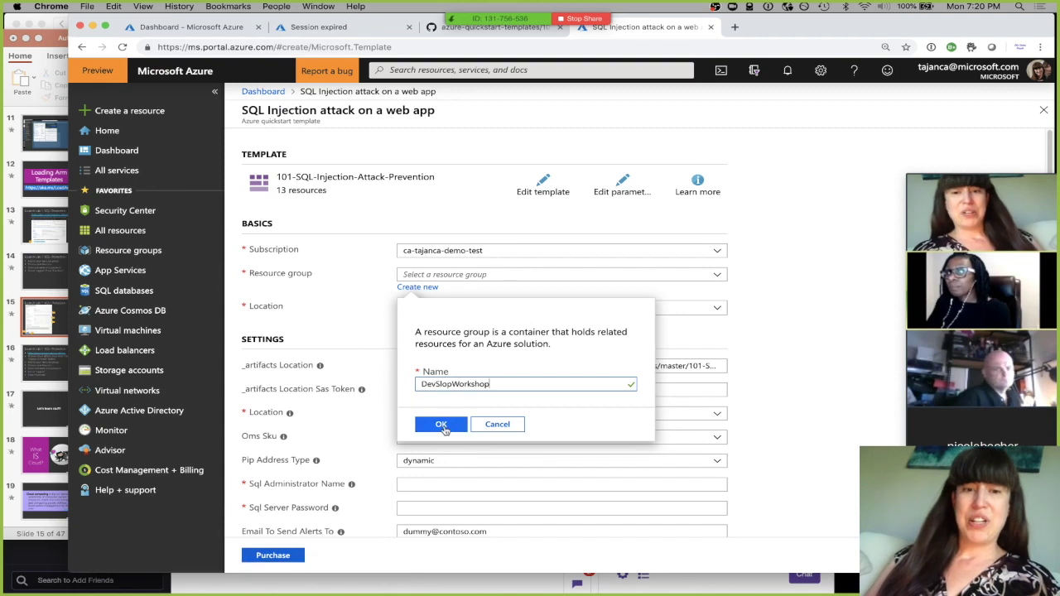
left_click(442, 424)
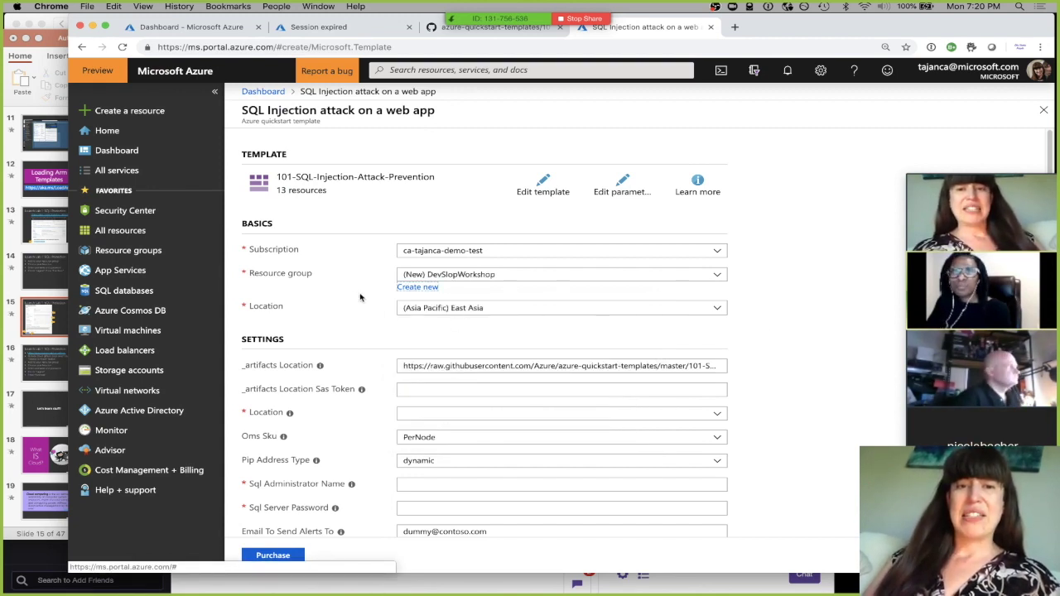
Choose (US) East US as the deployment region in the Basics section
left_click(717, 308)
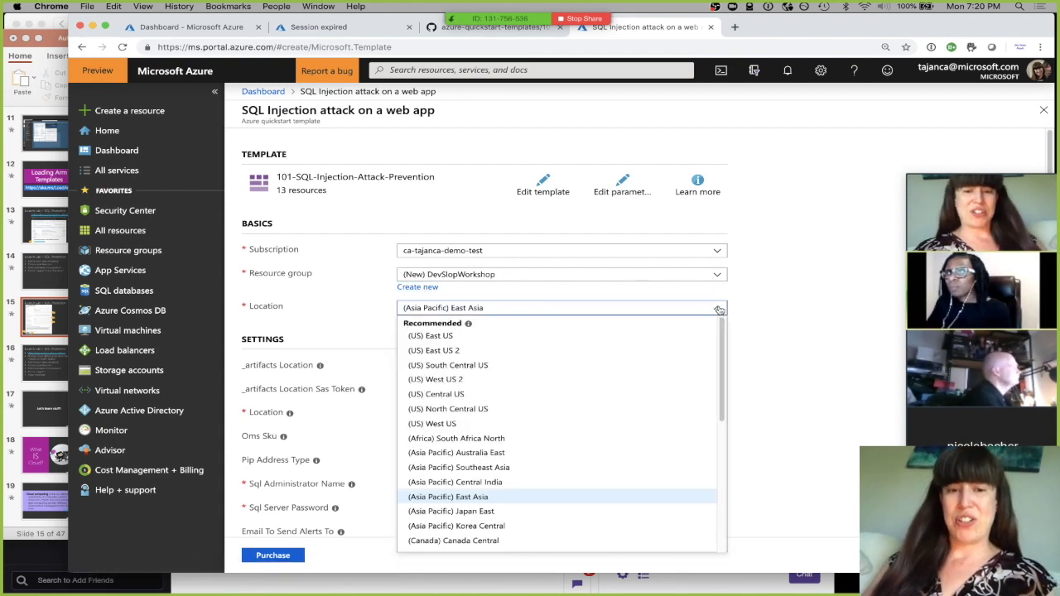
left_click(445, 336)
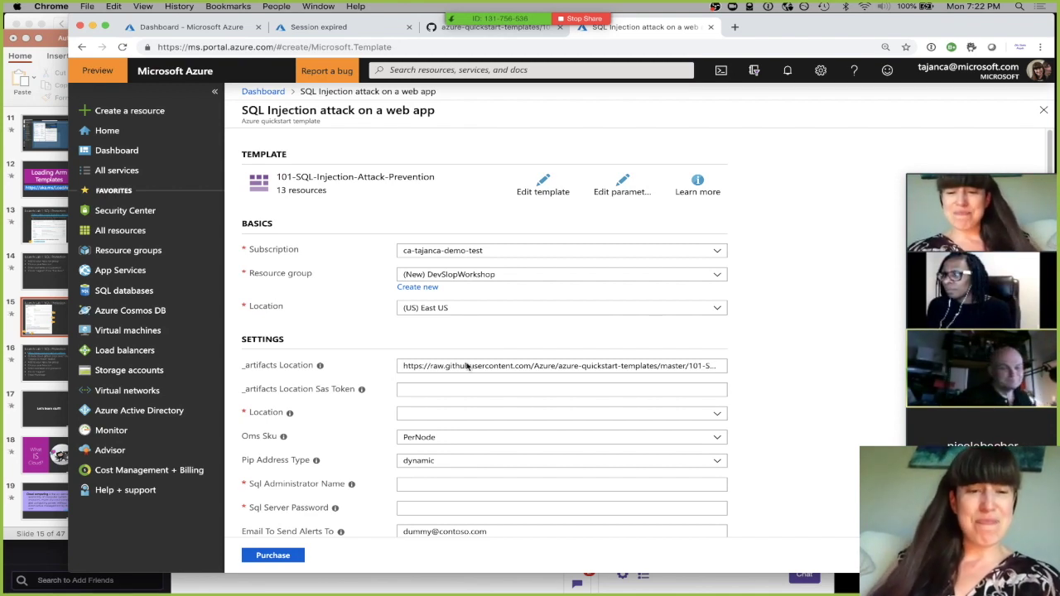
Set the Settings location to East US
left_click(717, 415)
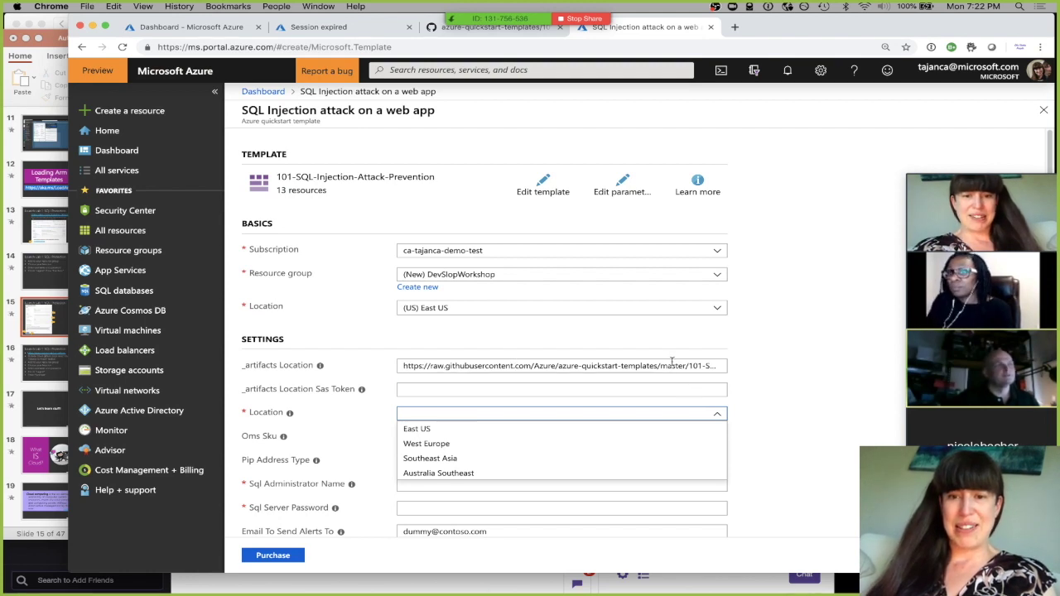
left_click(423, 431)
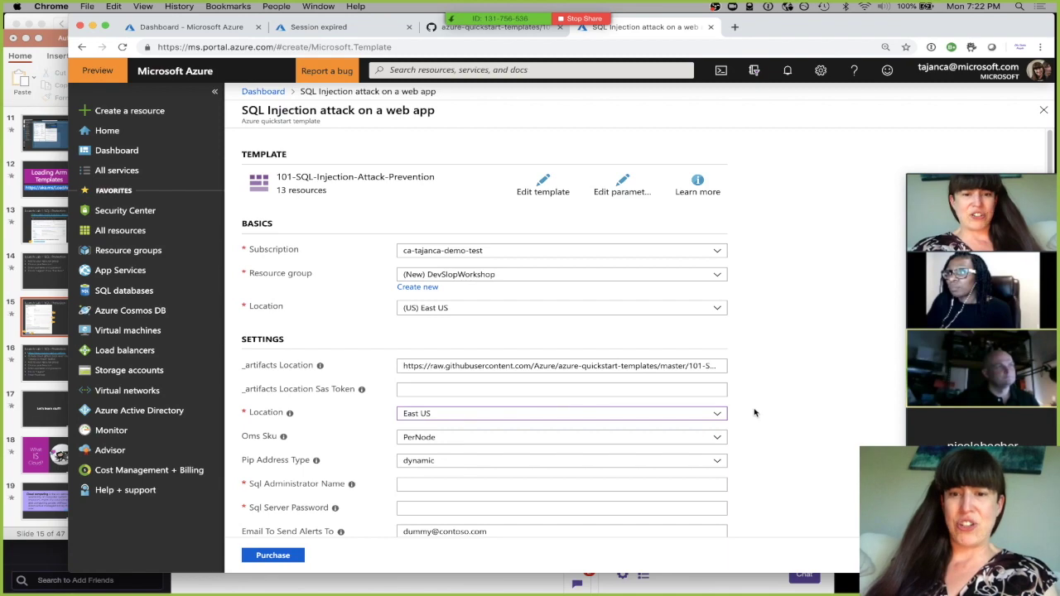
scroll(765, 411, "down", 2)
scroll(765, 411, "down", 2)
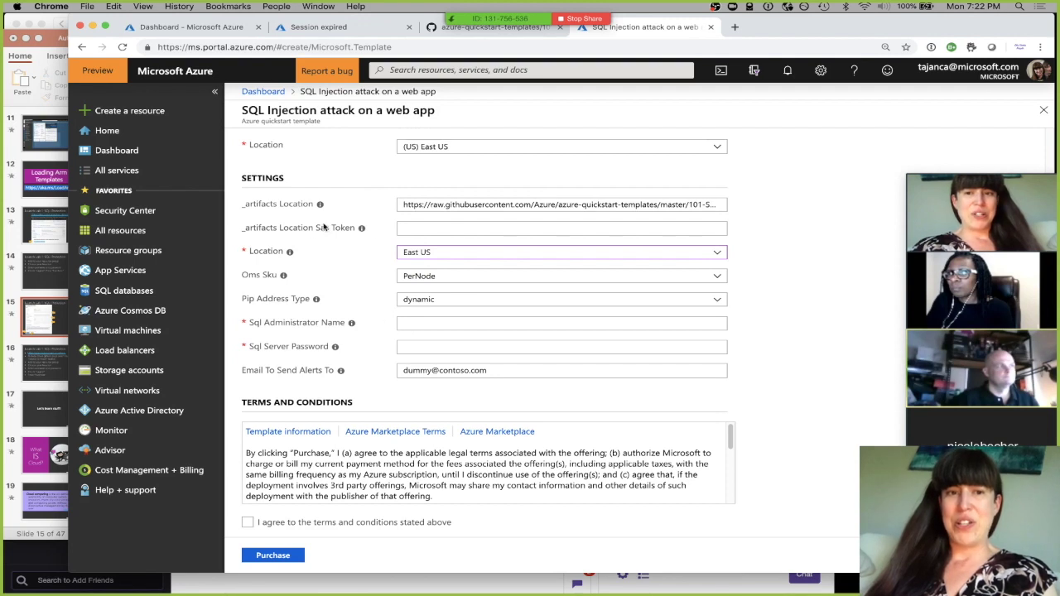
Enter DevSlop as the SQL administrator name and fill in the SQL server password
left_click(433, 323)
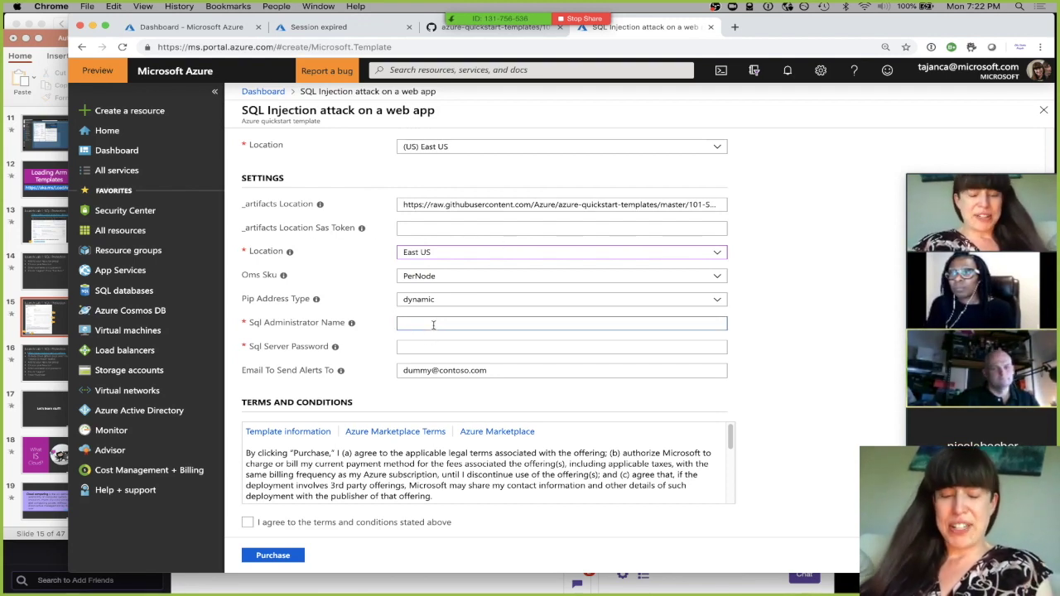
type("DevSlop")
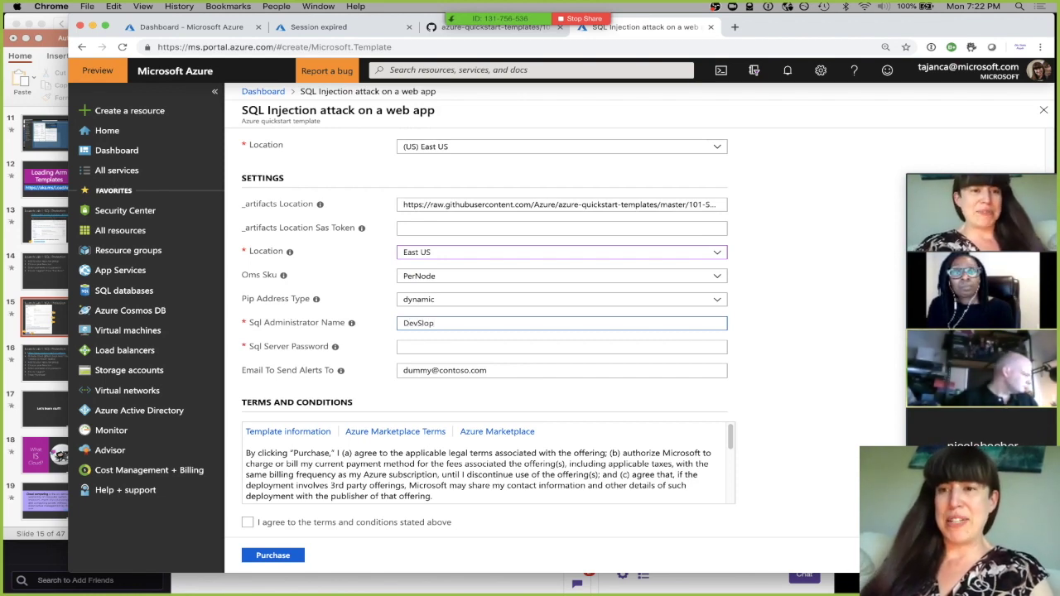
left_click(431, 347)
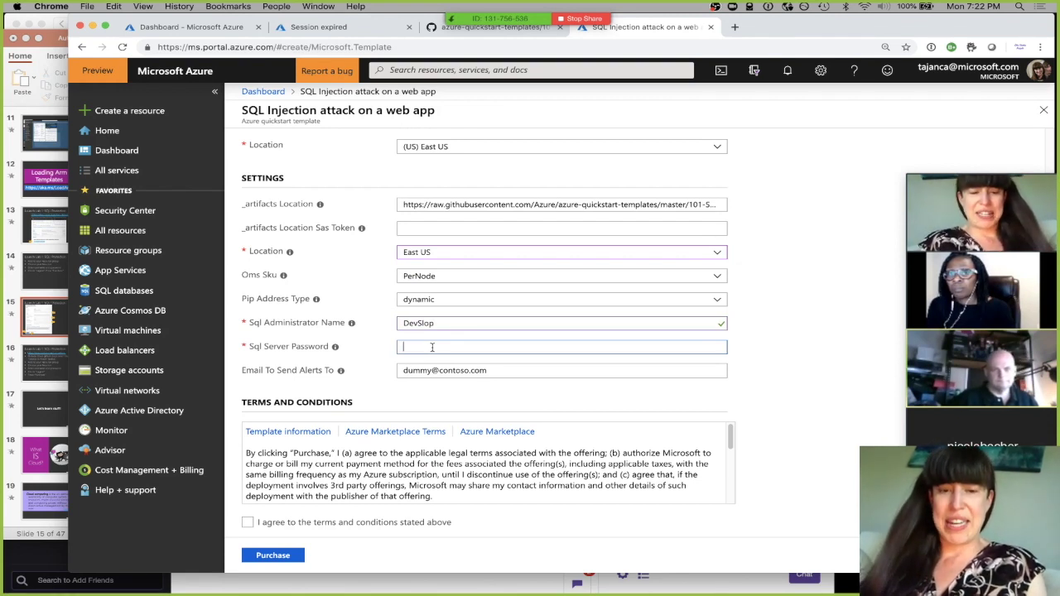
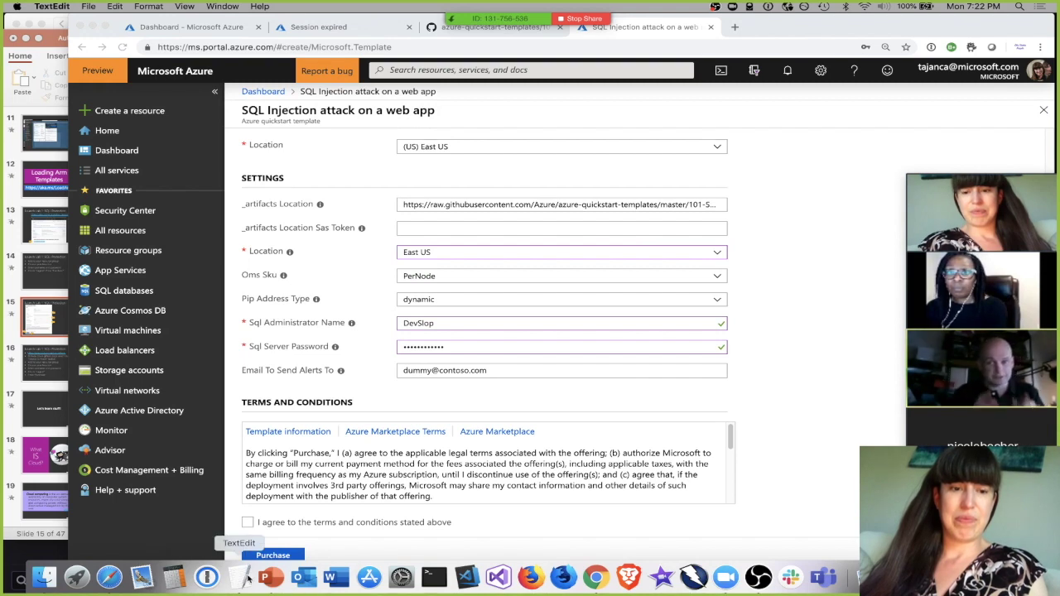
Start a blank TextEdit document and note the admin name DevSlop and the password on two lines
left_click(241, 578)
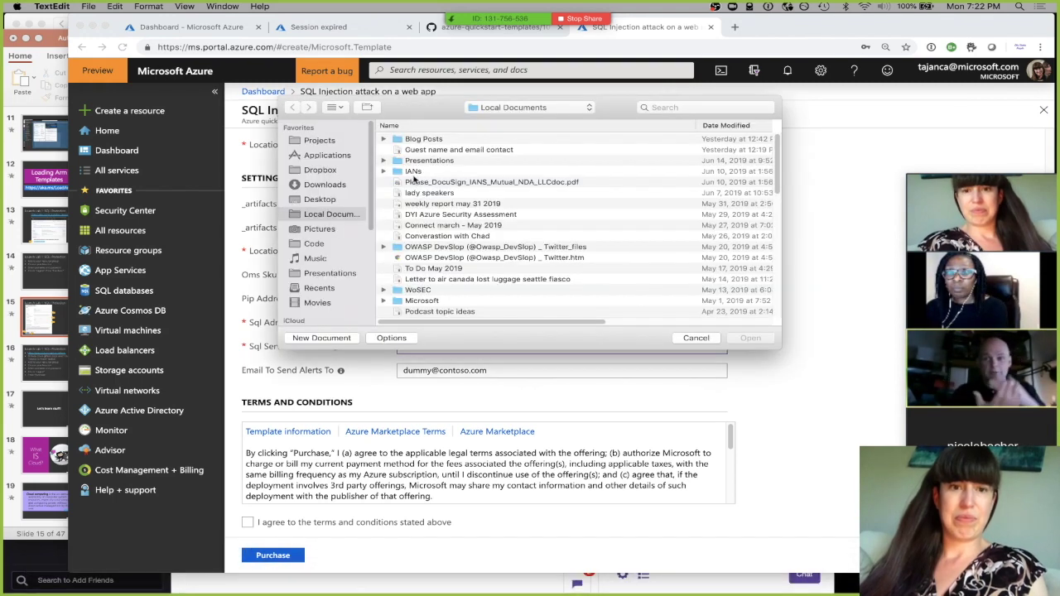
key("Escape")
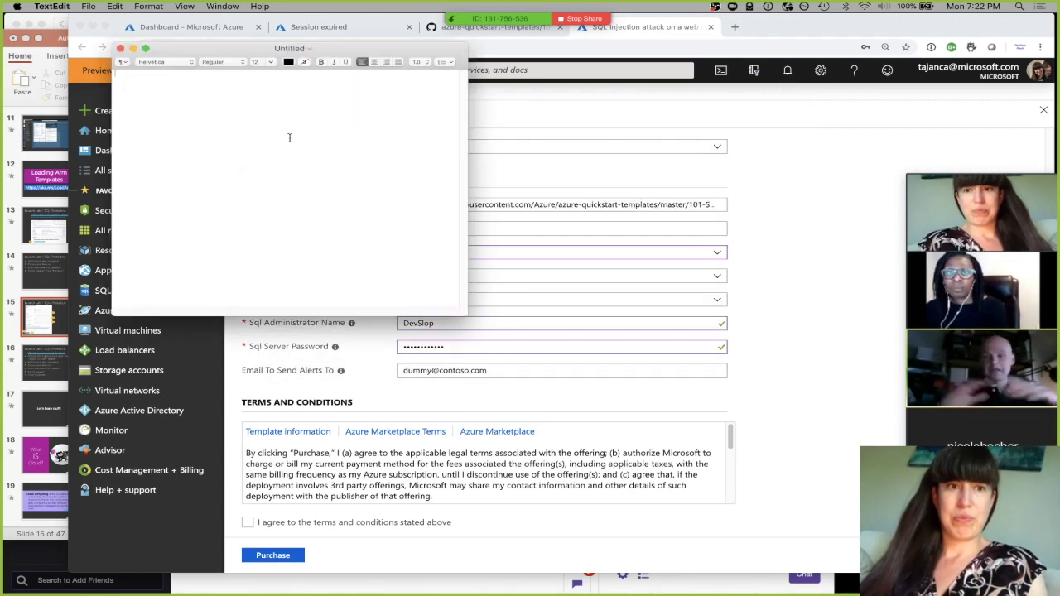
type("DevSlop")
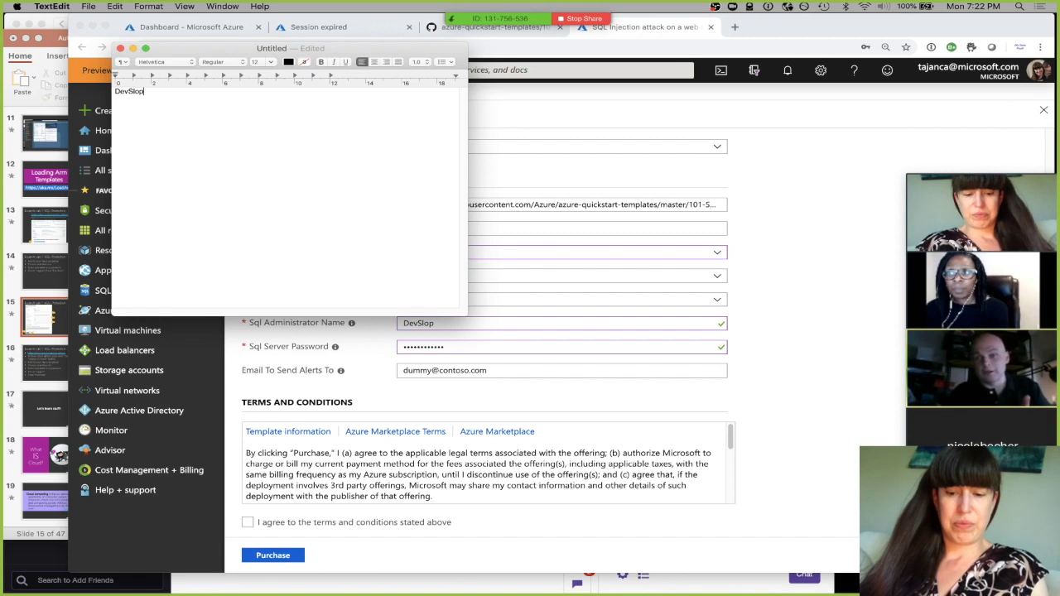
key("Return")
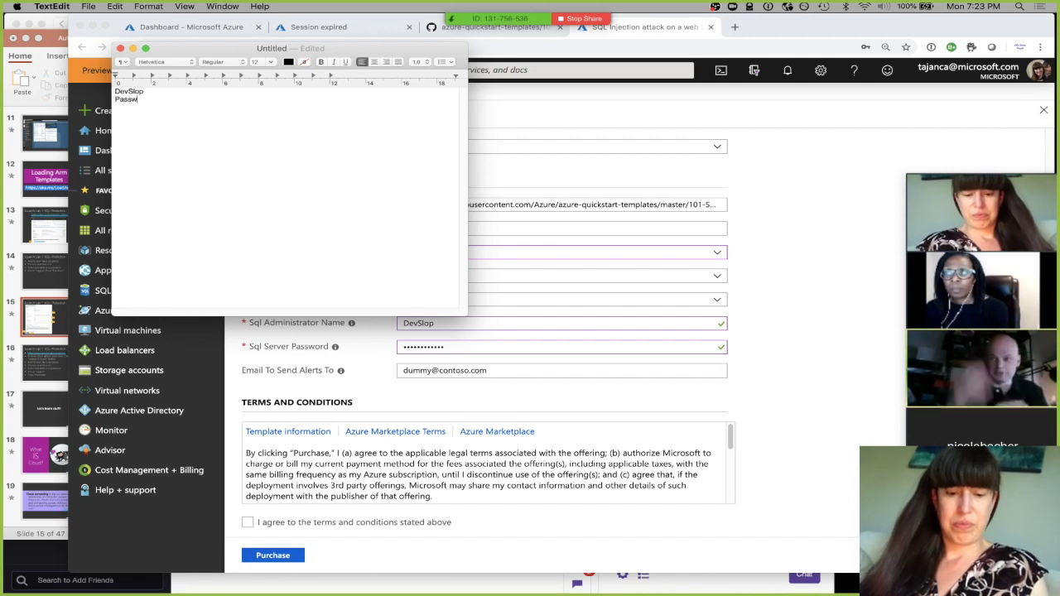
Make all the note text 48 point, then move and narrow the window beside the form
key("super+a")
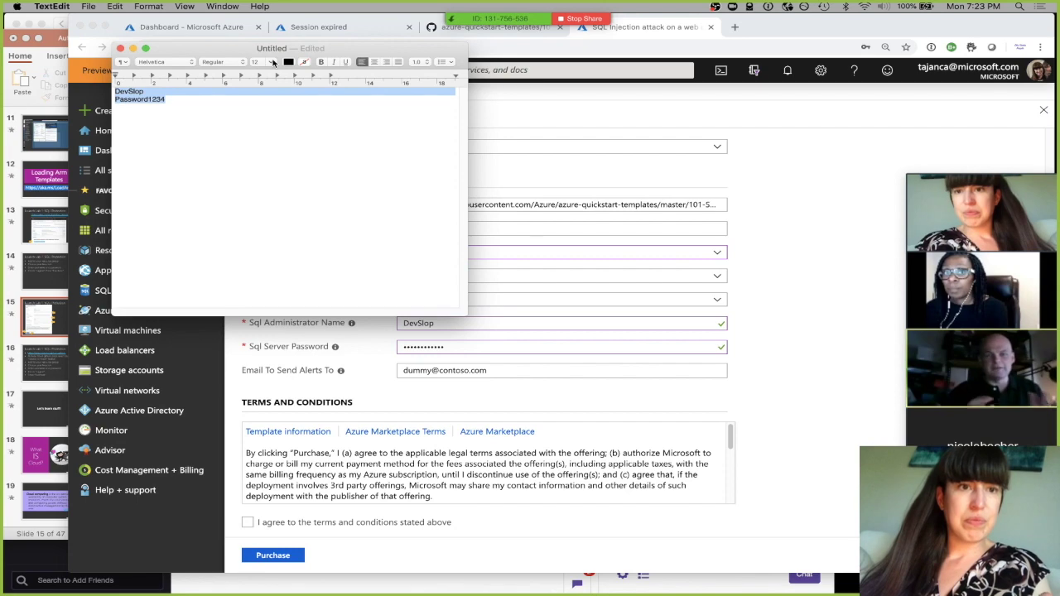
left_click(273, 62)
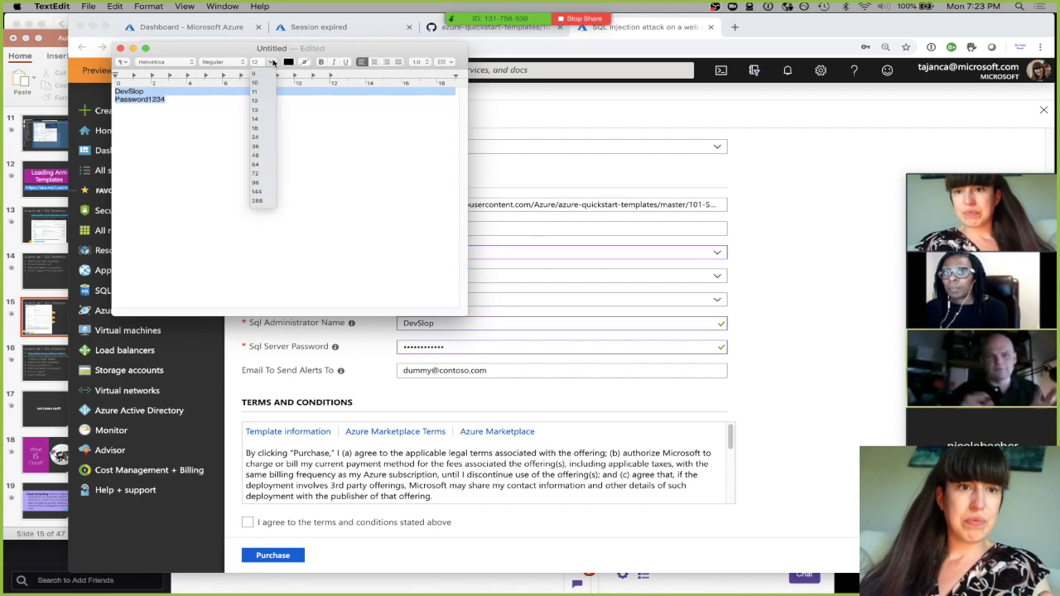
left_click(262, 157)
left_click(315, 166)
left_click_drag(357, 52, 258, 181)
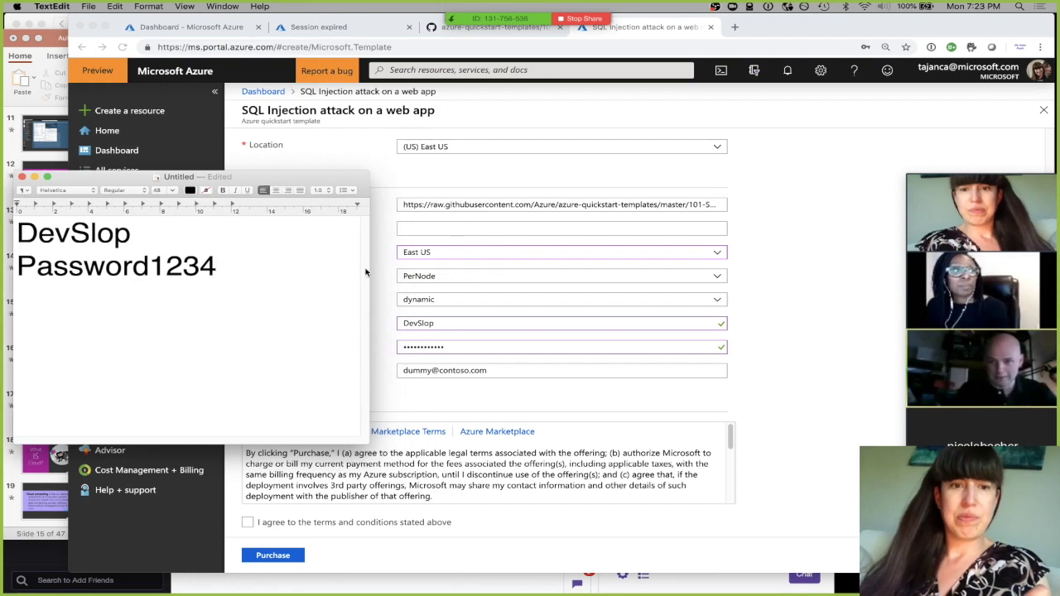
left_click_drag(369, 272, 268, 269)
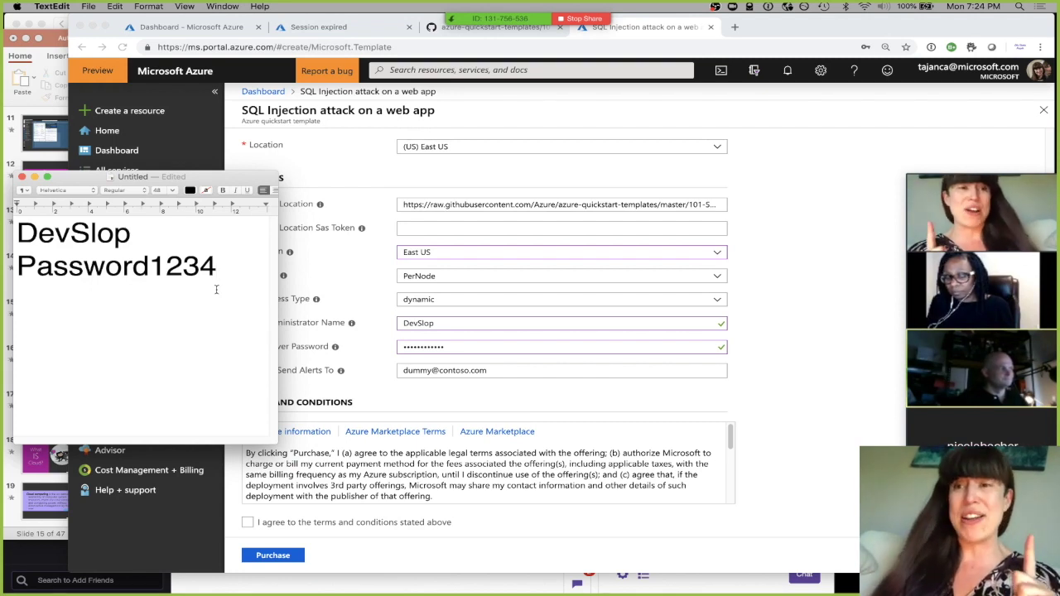
Agree to the terms and conditions and submit the template with Purchase
left_click(751, 207)
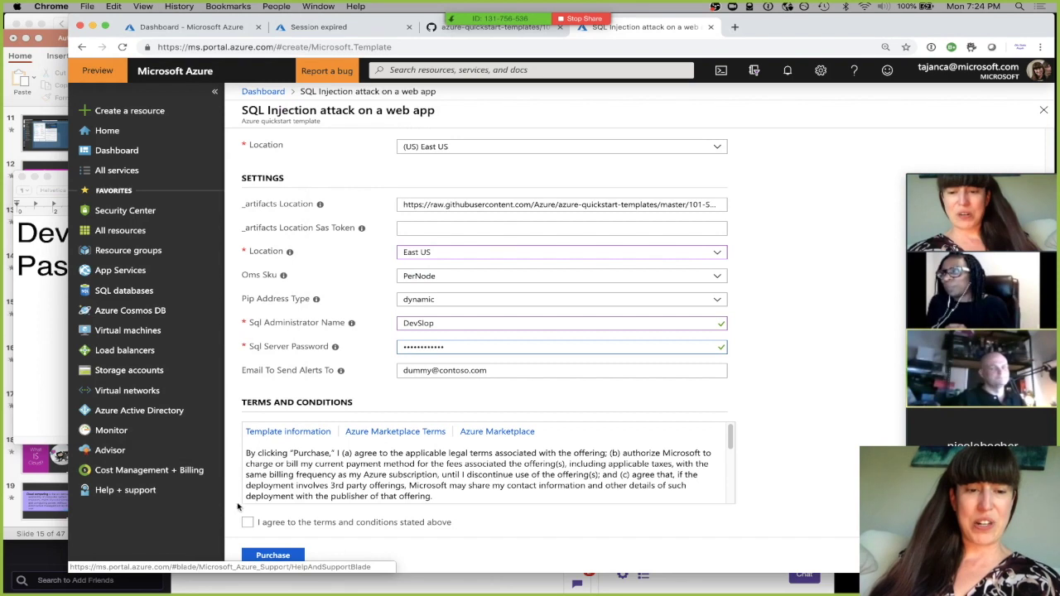
left_click(247, 522)
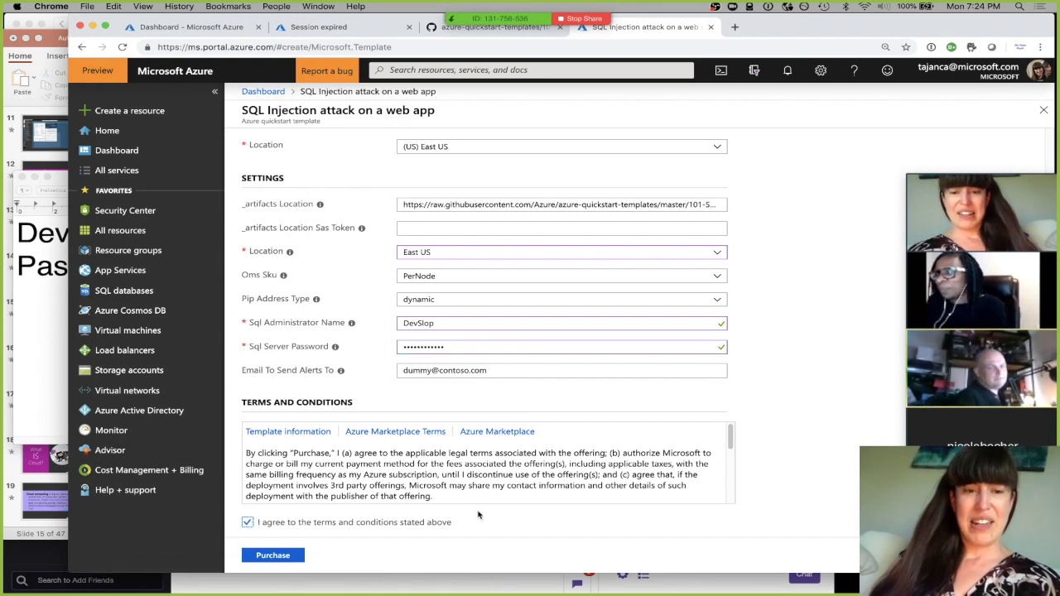
left_click(281, 555)
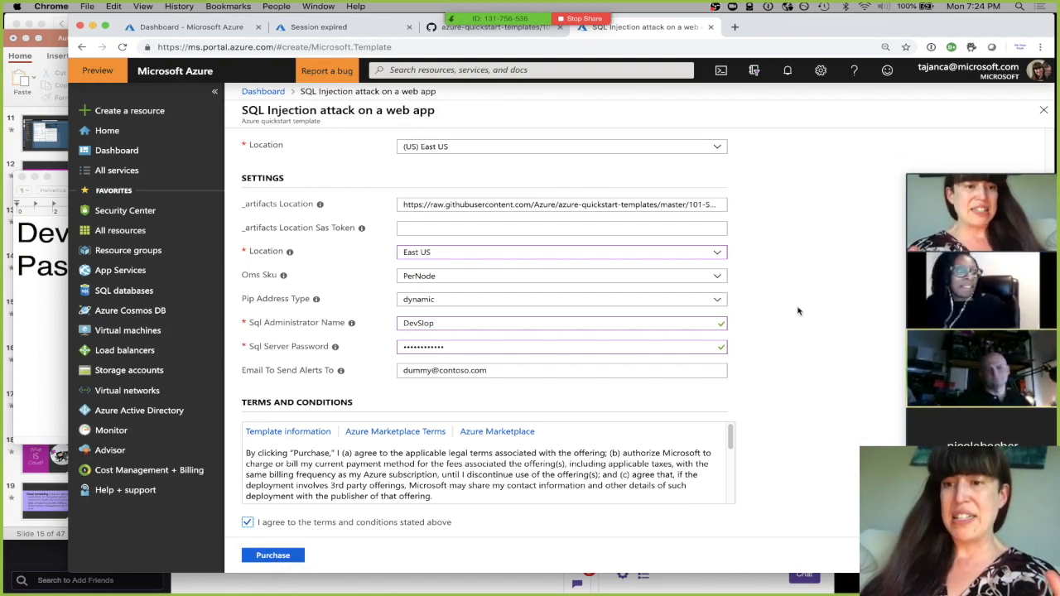
Glance at the Twitch chat, then return to the Azure form and submit the deployment again
scroll(798, 311, "up", 3)
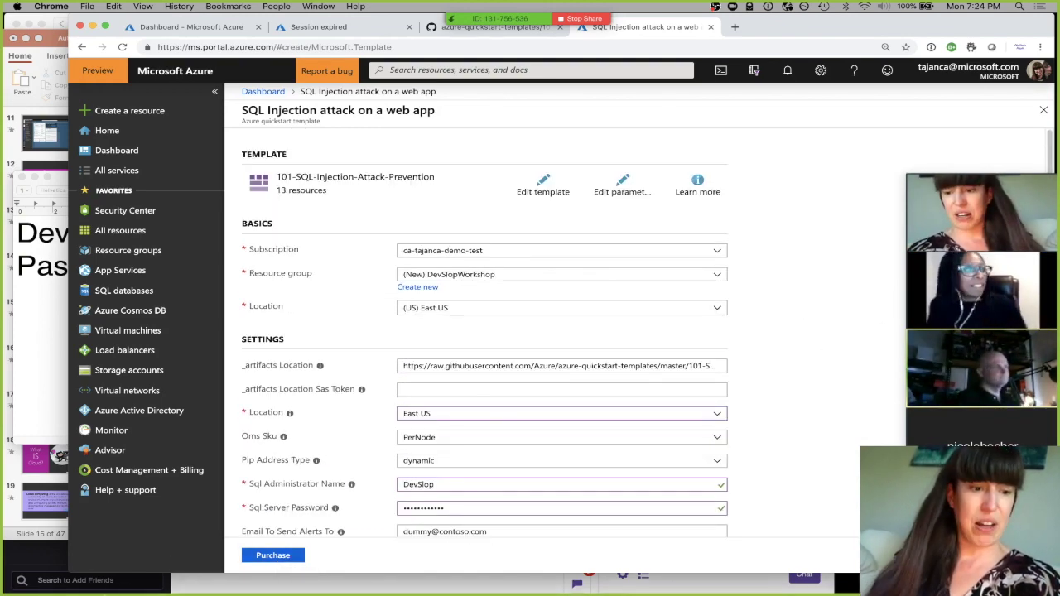
left_click(108, 578)
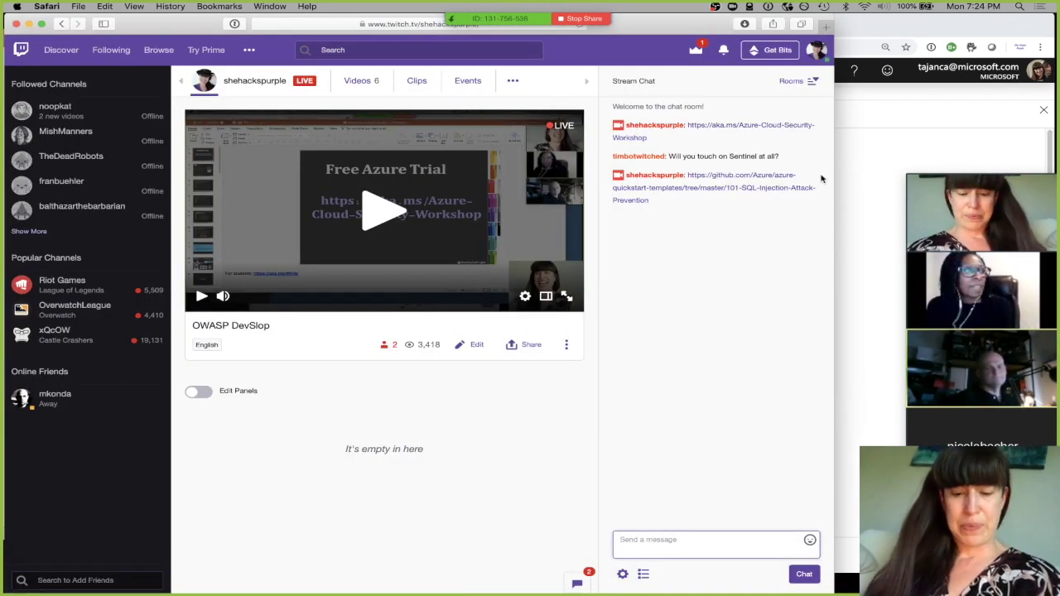
key("super+Tab")
scroll(795, 300, "down", 2)
scroll(795, 300, "down", 2)
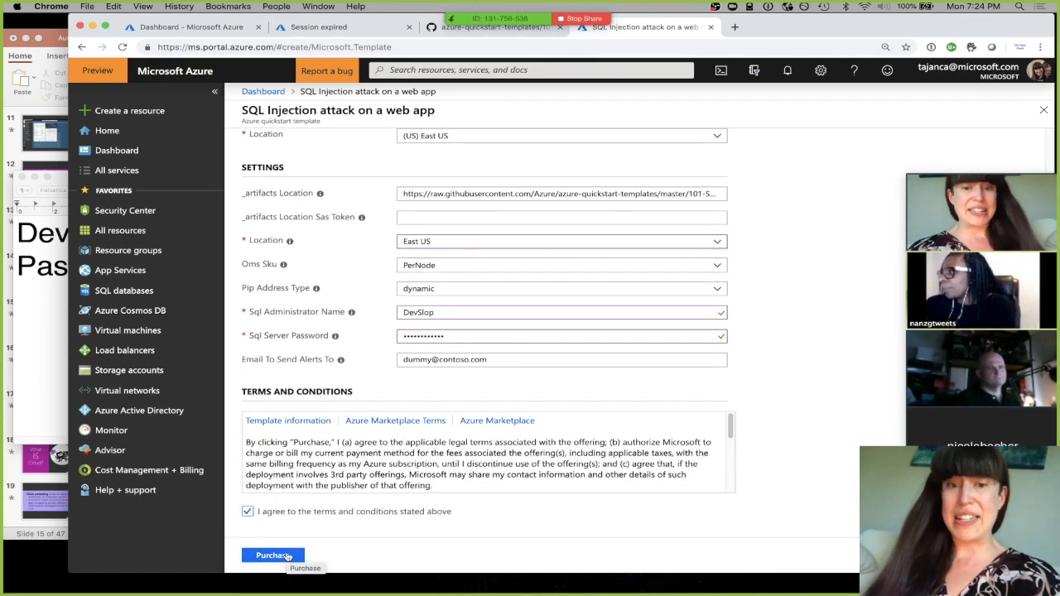
left_click(274, 555)
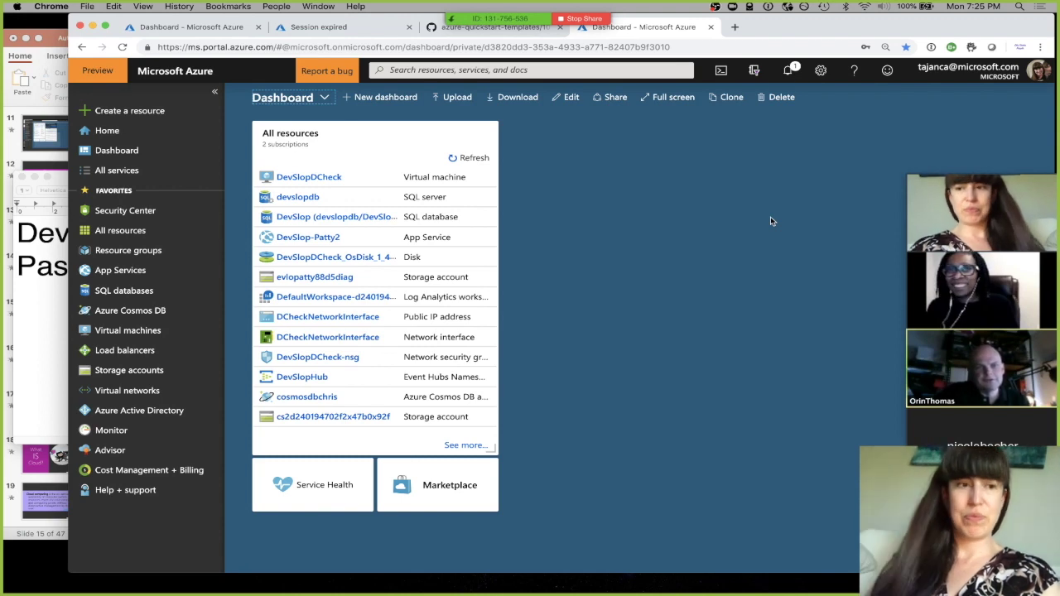
Close the credentials note without saving, check the Twitch chat, and return to the Azure dashboard
left_click(24, 177)
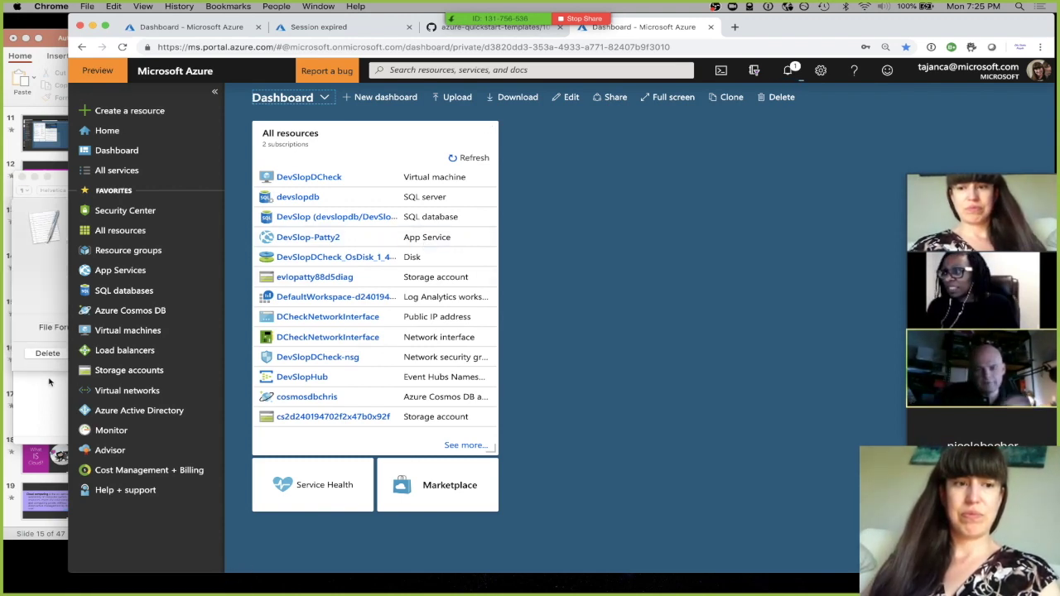
left_click(47, 354)
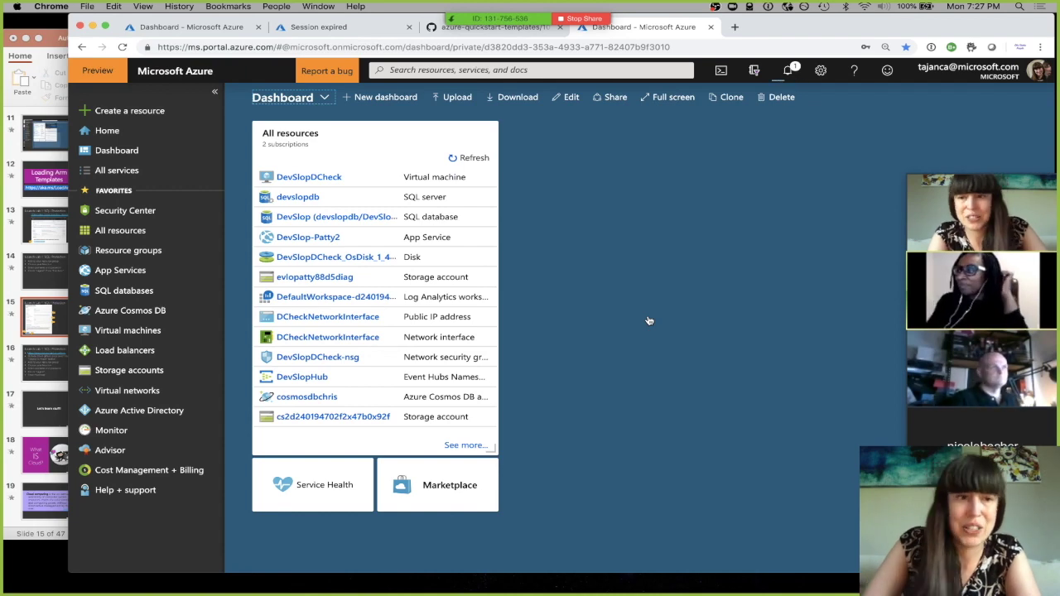
mouse_move(24, 587)
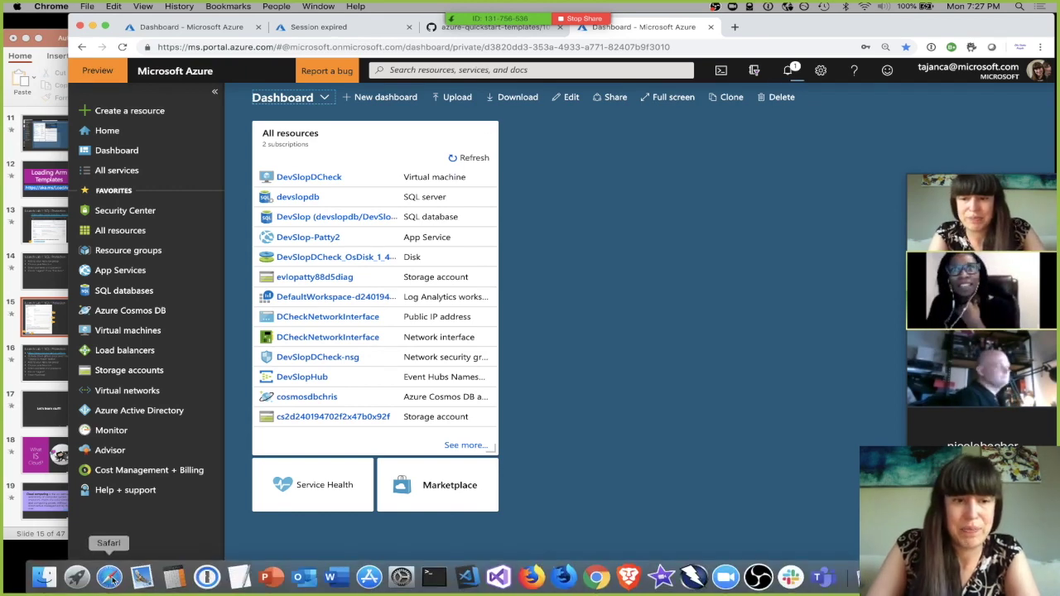
left_click(110, 577)
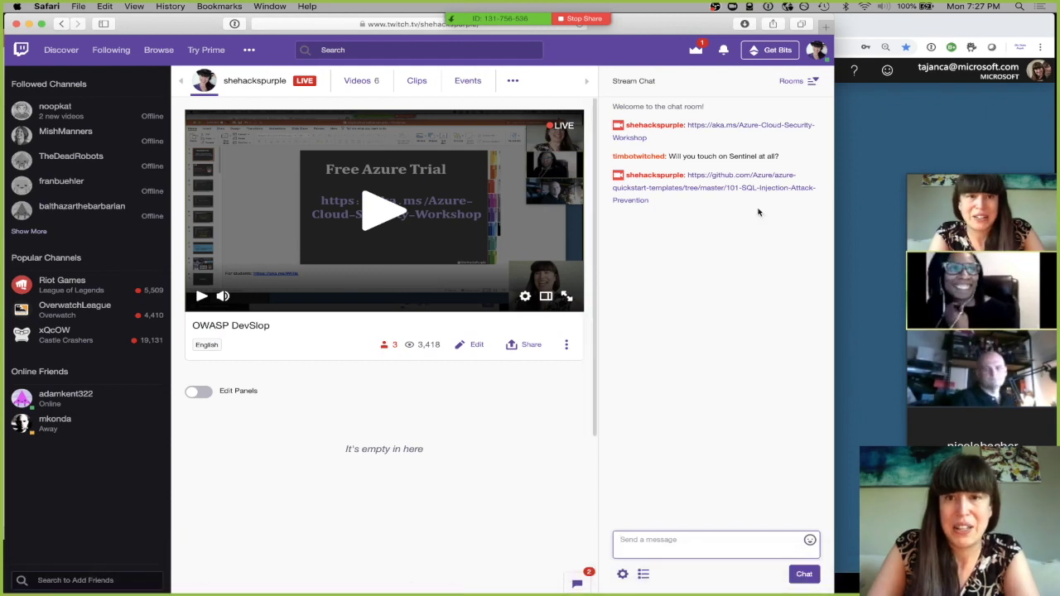
key("super+Tab")
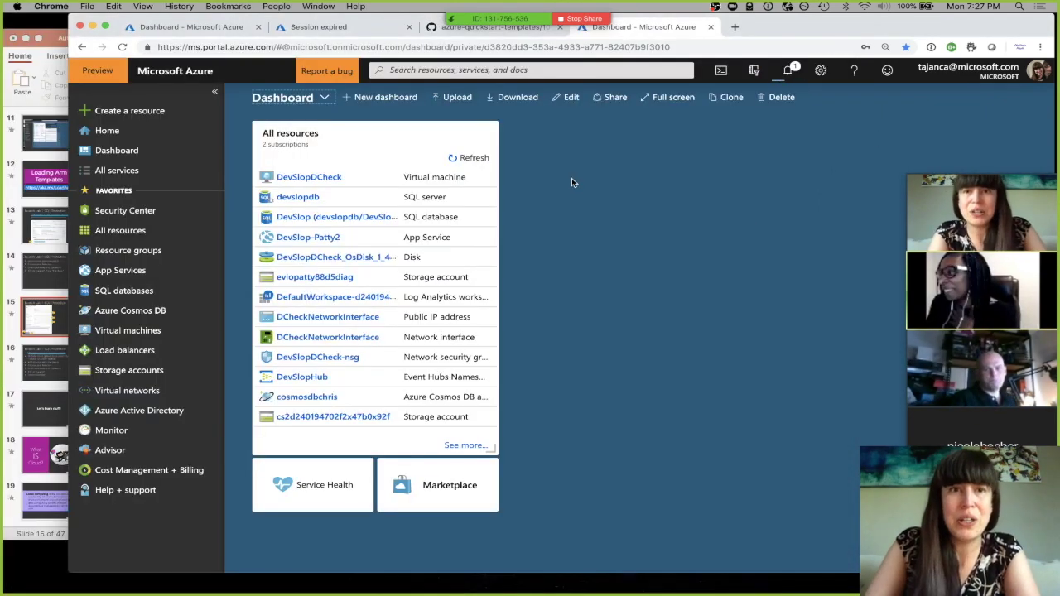
Play the Workshop deck from the Launch Lab 1: SQLi Protection slide and reveal its lab steps
left_click(43, 320)
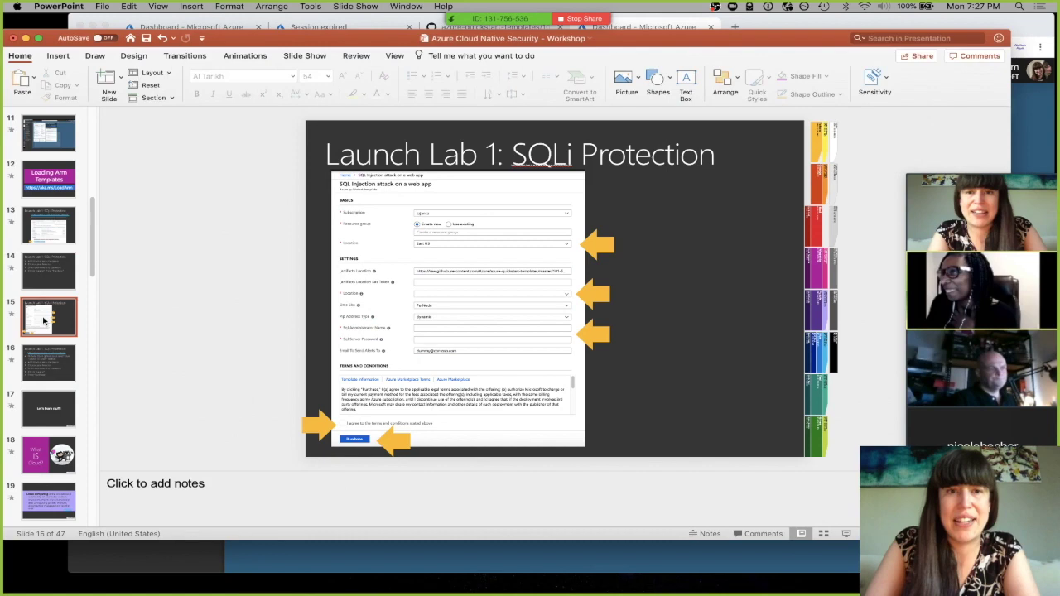
left_click(356, 7)
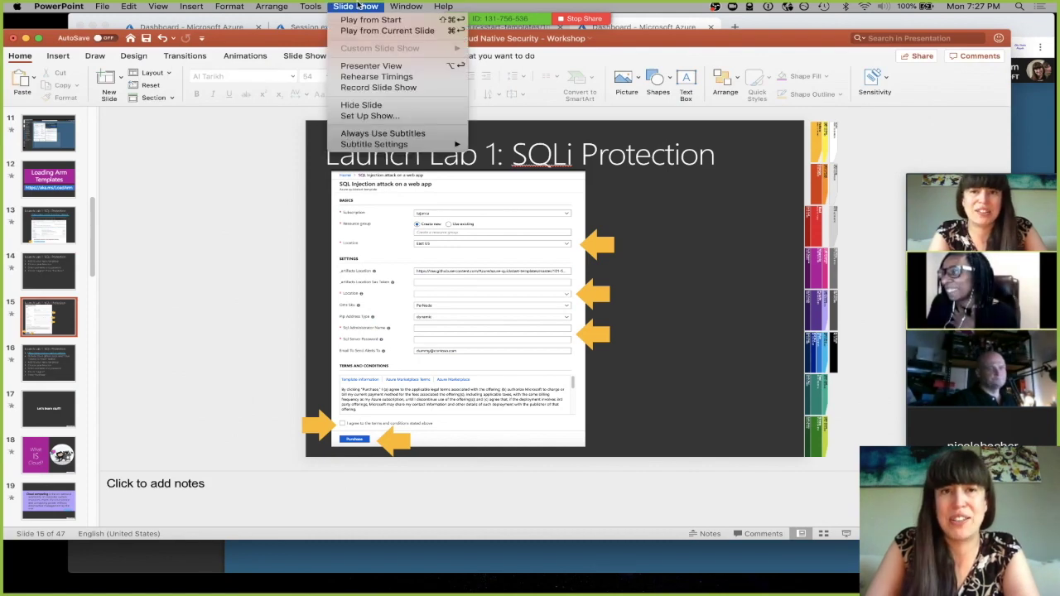
left_click(360, 31)
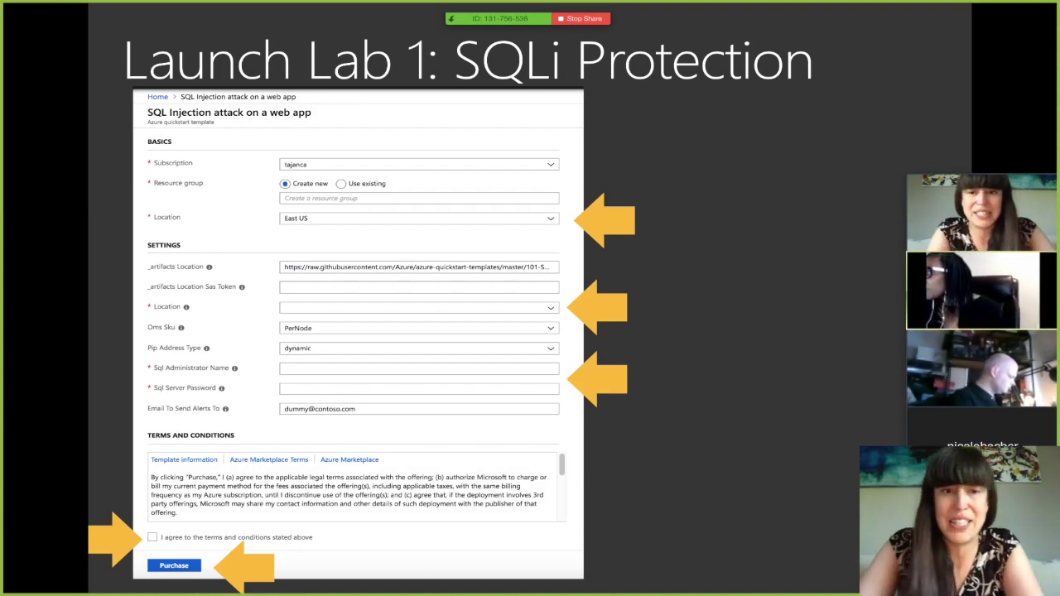
key("Right")
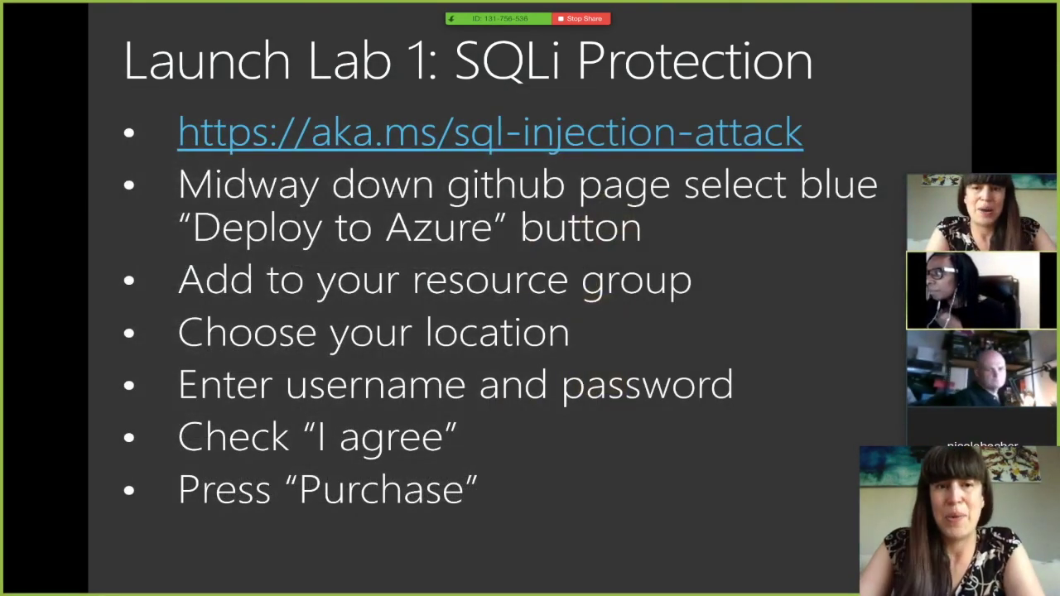
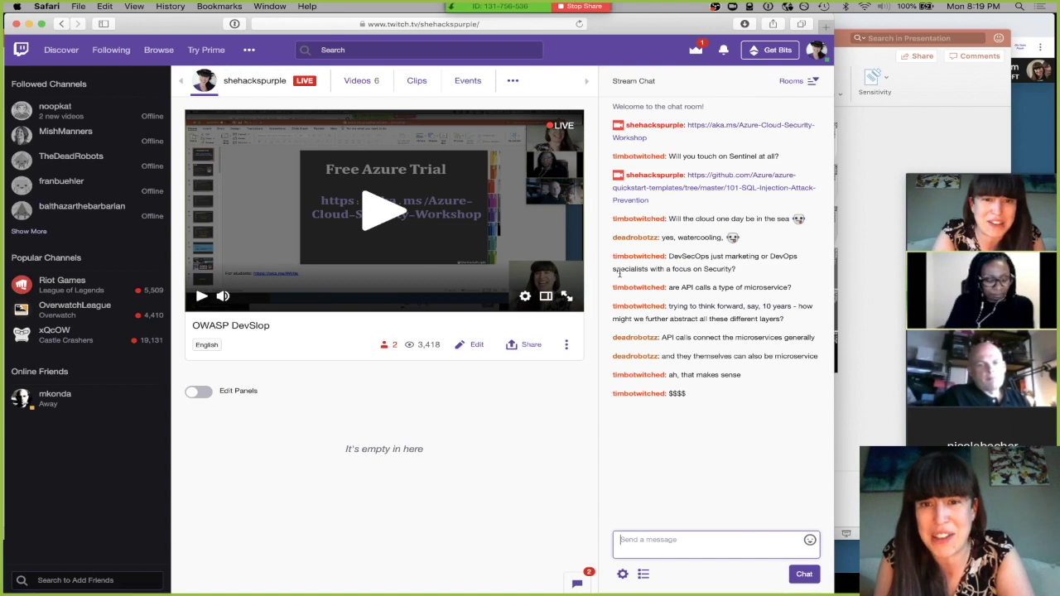
Highlight the DevSecOps chat question, show the Workshop! agenda slide, then bring up the Azure dashboard
left_click_drag(751, 270, 669, 257)
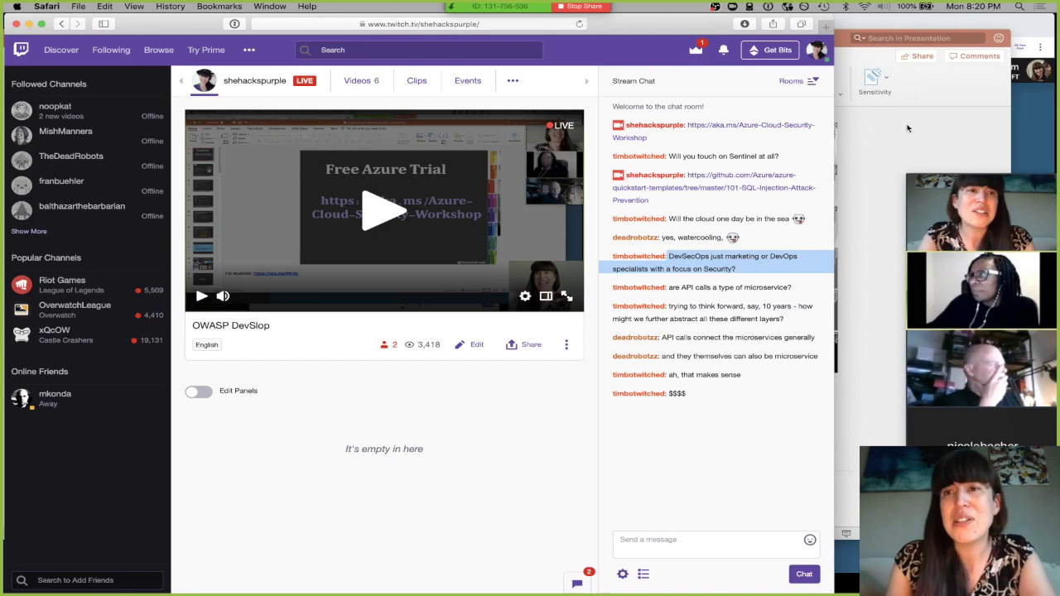
left_click(862, 134)
left_click(46, 355)
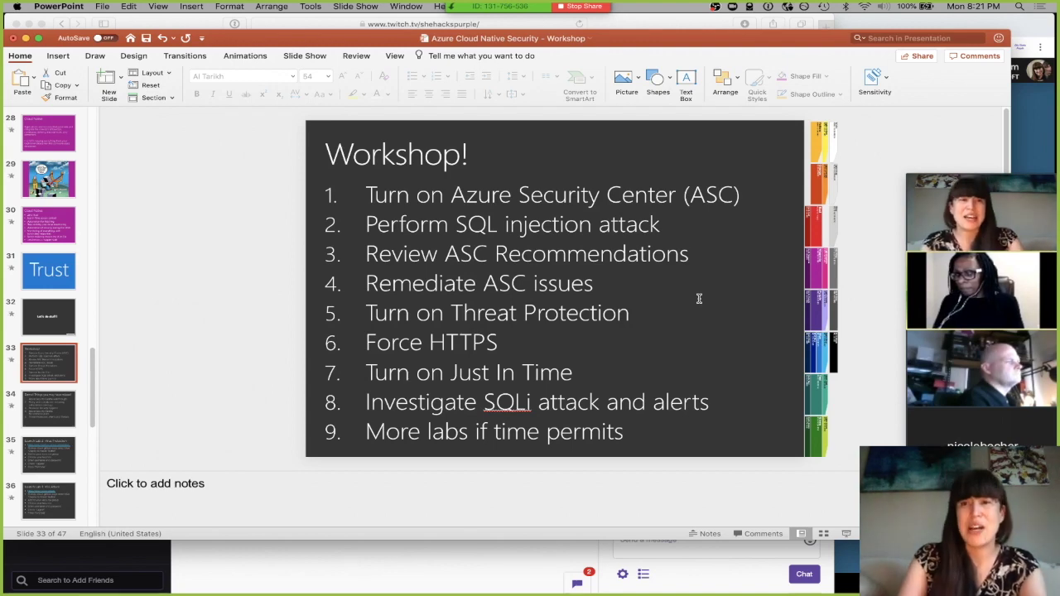
left_click(1027, 119)
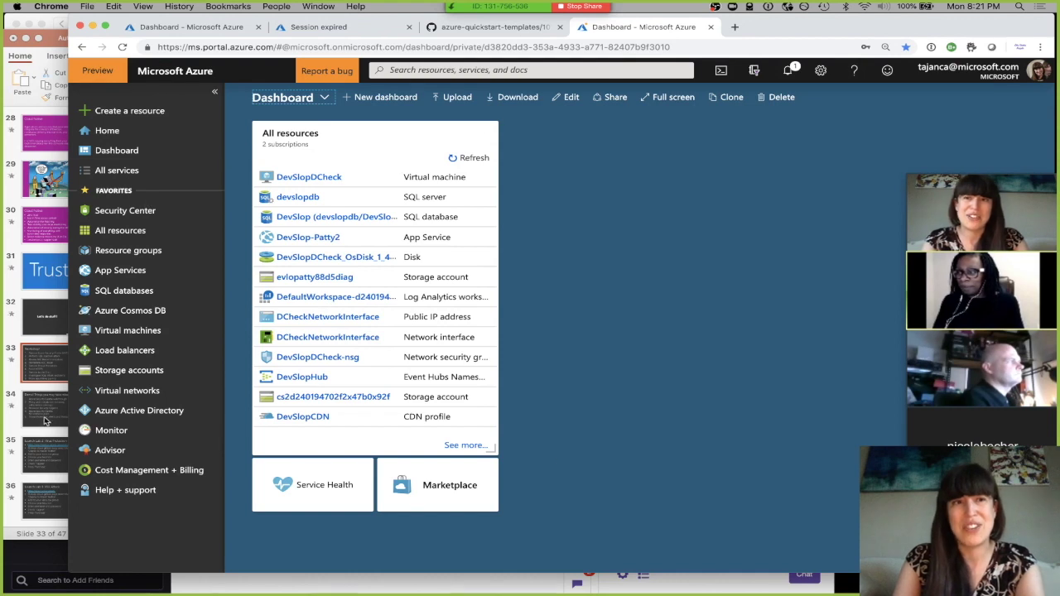
Widen the portal to fill the screen, zoom the page in, and open Security Center from Favorites
left_click_drag(68, 211, 2, 214)
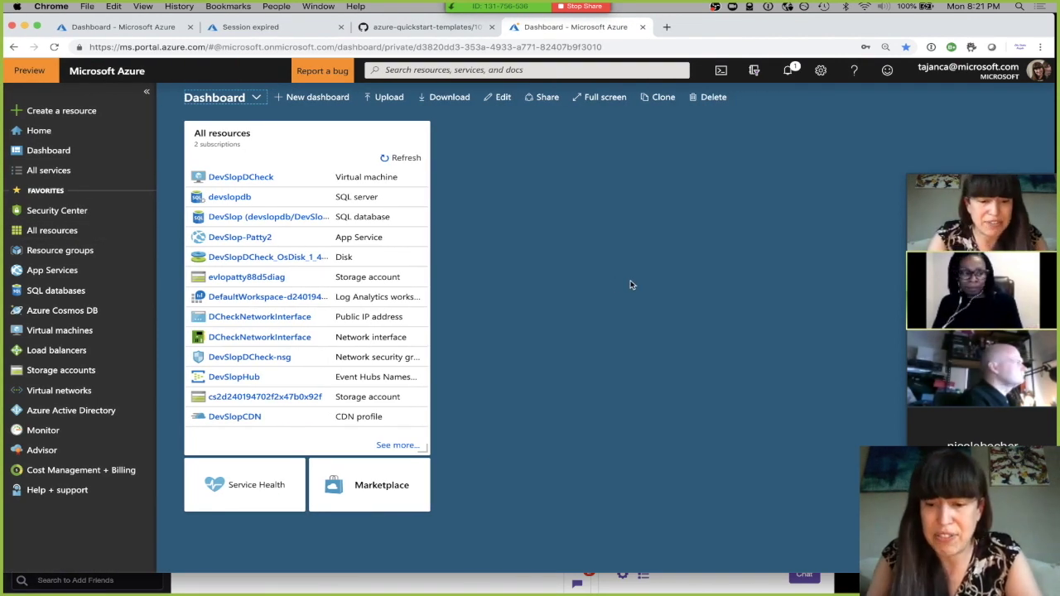
key("super+equal")
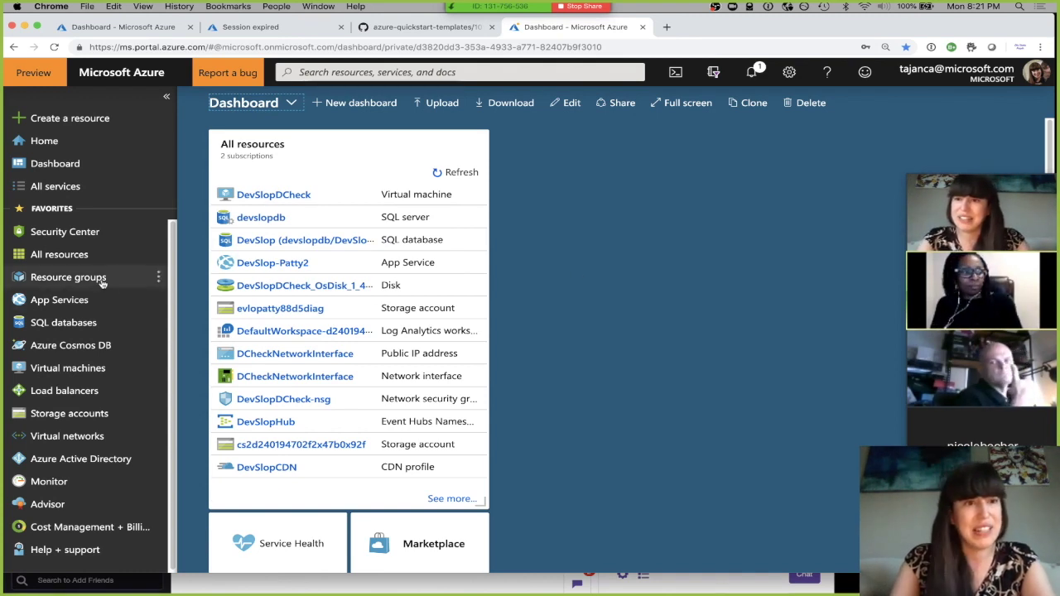
left_click(133, 240)
mouse_move(133, 240)
left_mouse_down()
mouse_move(141, 386)
mouse_move(140, 230)
left_mouse_up()
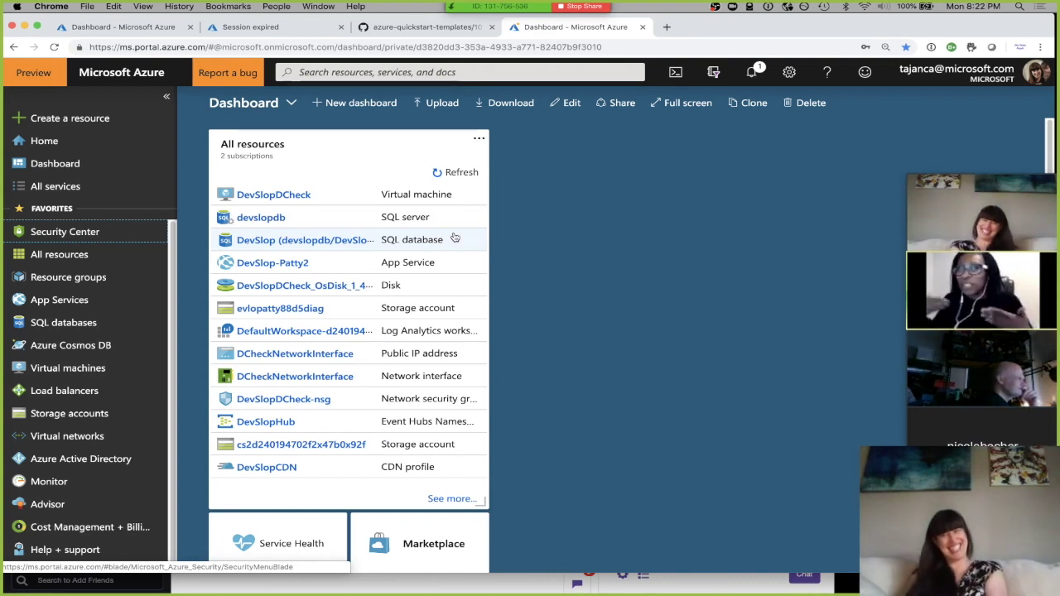
left_click(49, 238)
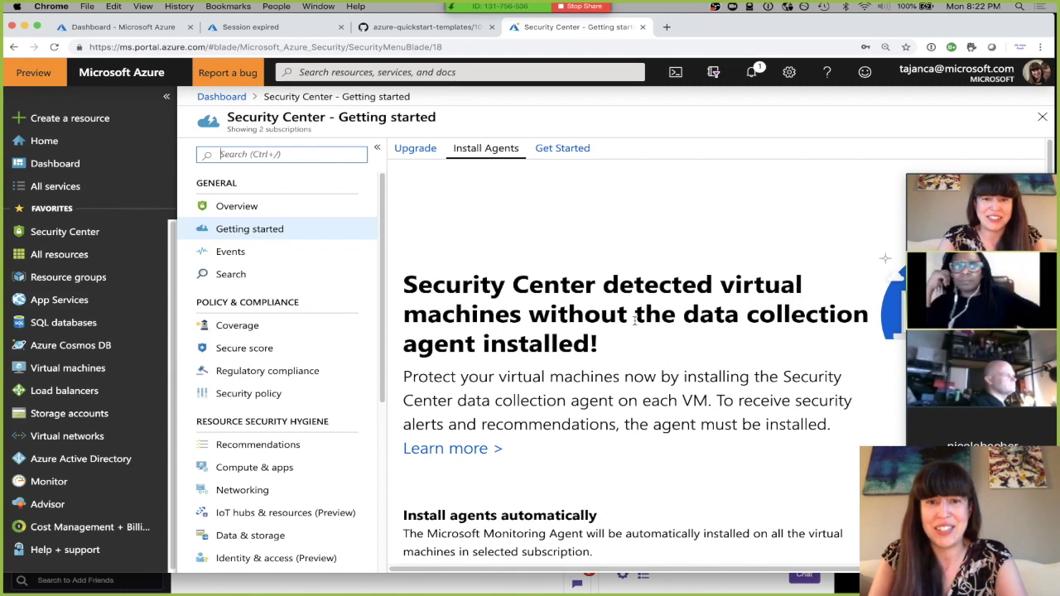
scroll(634, 321, "down", 2)
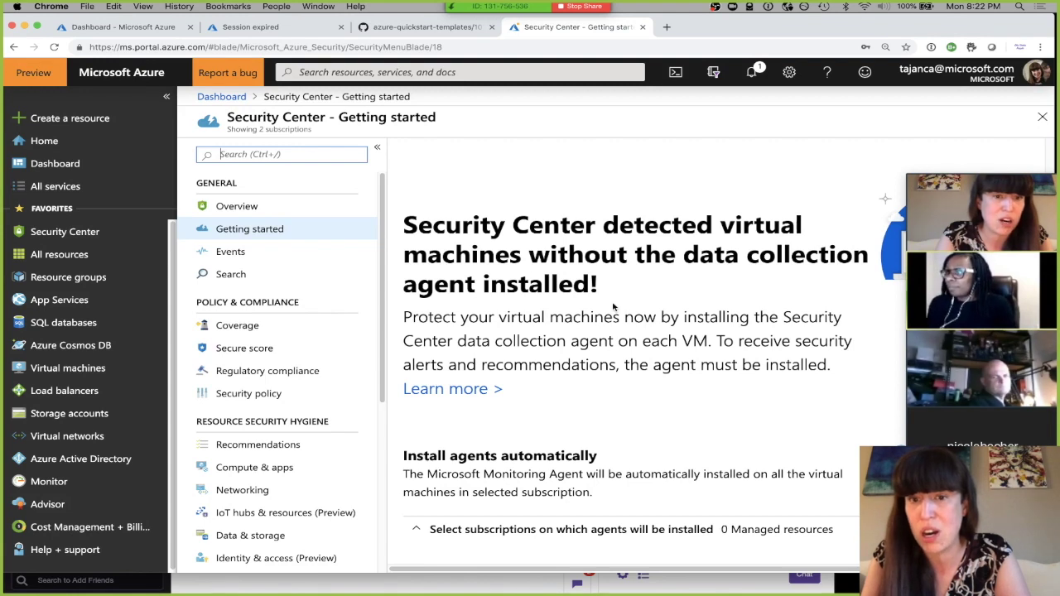
scroll(650, 345, "up", 2)
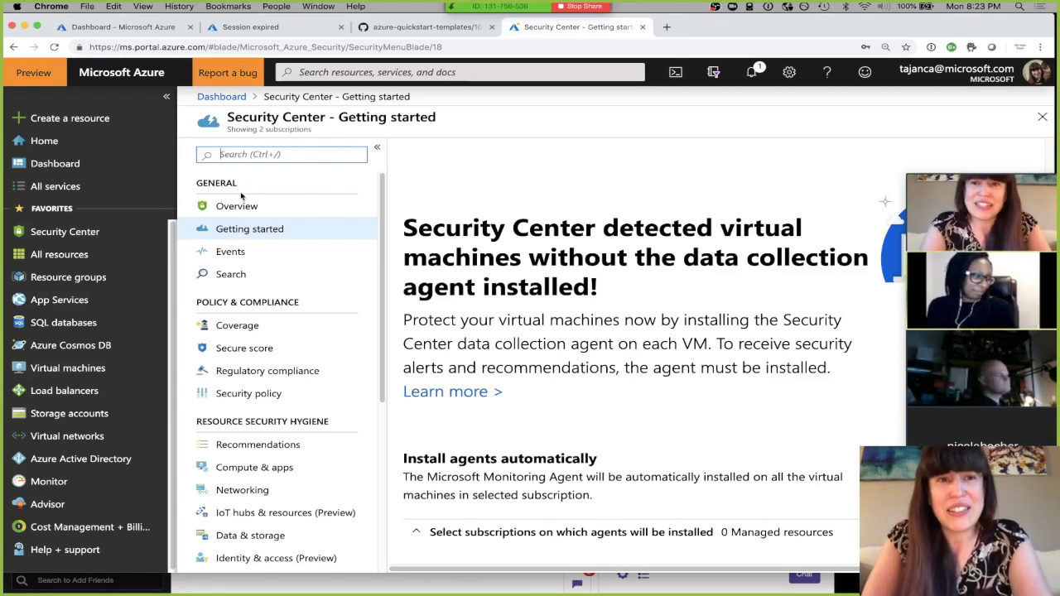
Show the Security Center Overview with its 537 of 750 secure score, collapse the portal menu, and check notifications
left_click(236, 208)
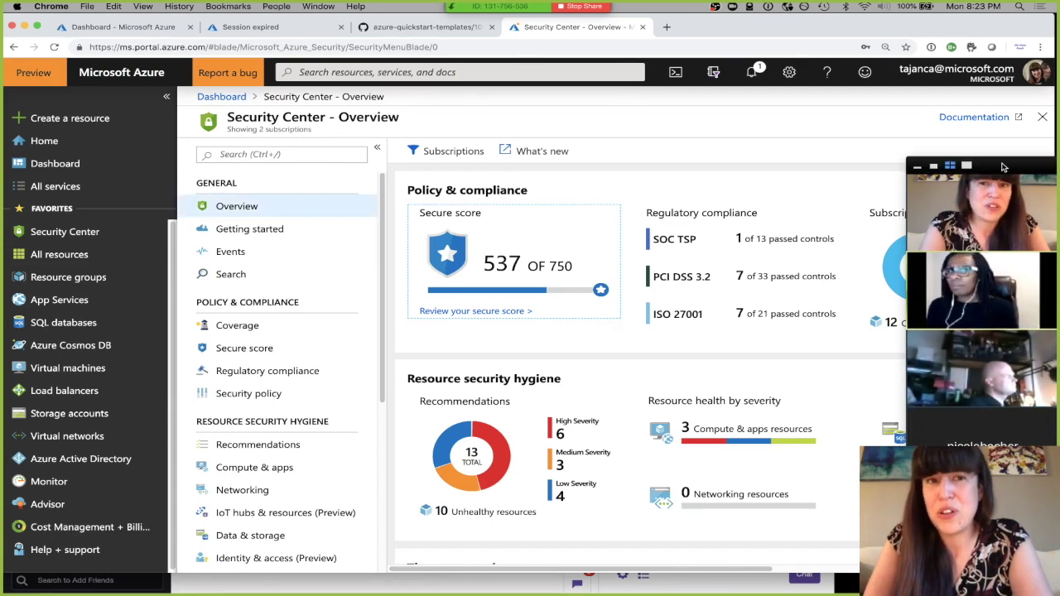
left_click_drag(981, 180, 105, 189)
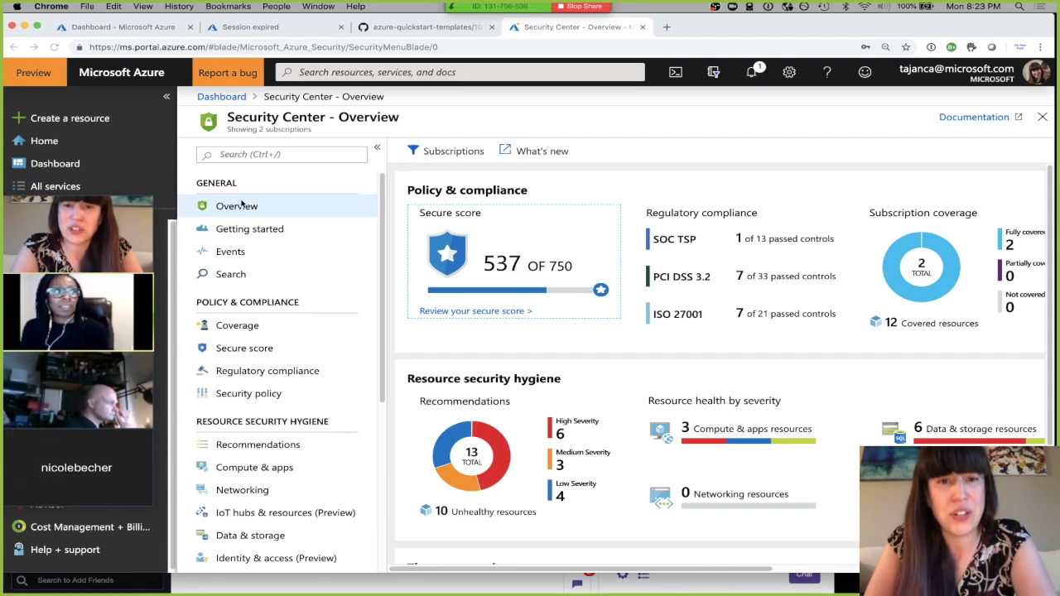
scroll(525, 192, "down", 3)
scroll(525, 191, "up", 3)
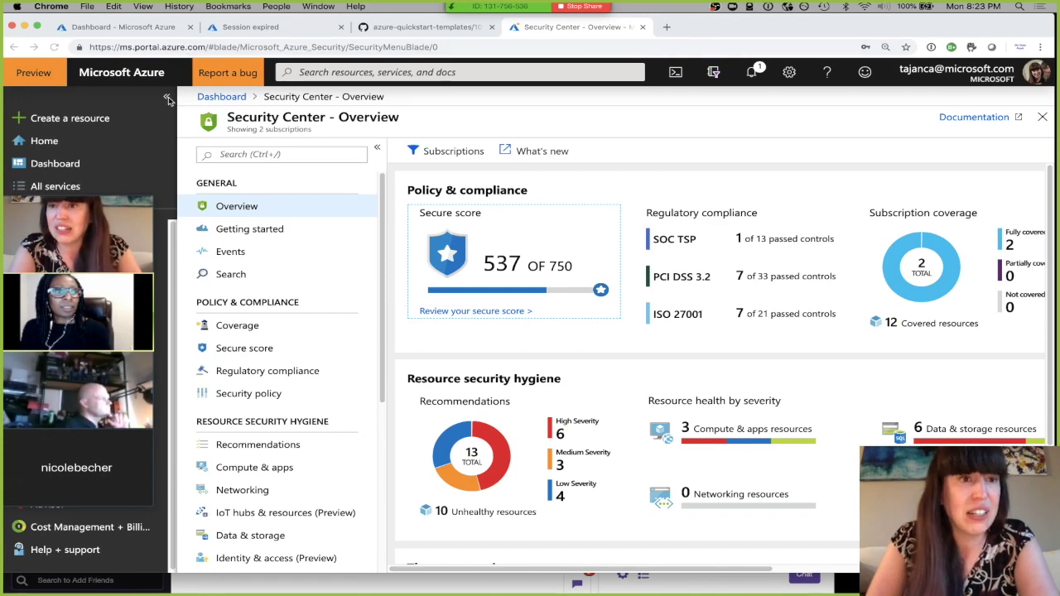
left_click(168, 99)
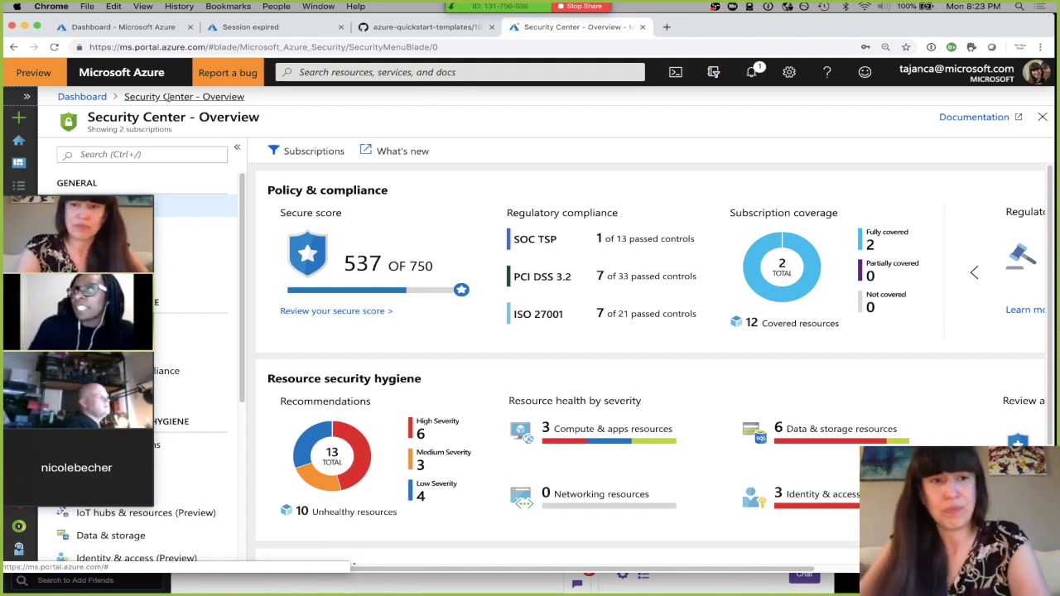
left_click(755, 77)
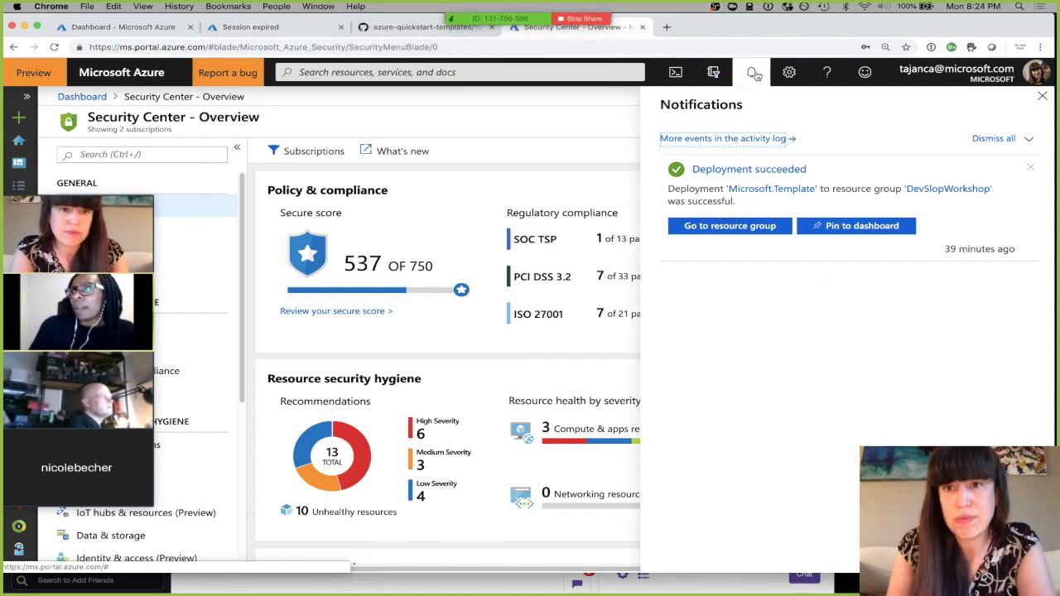
Dismiss the Notifications pane and expand the portal's main menu beside the overview
key("Escape")
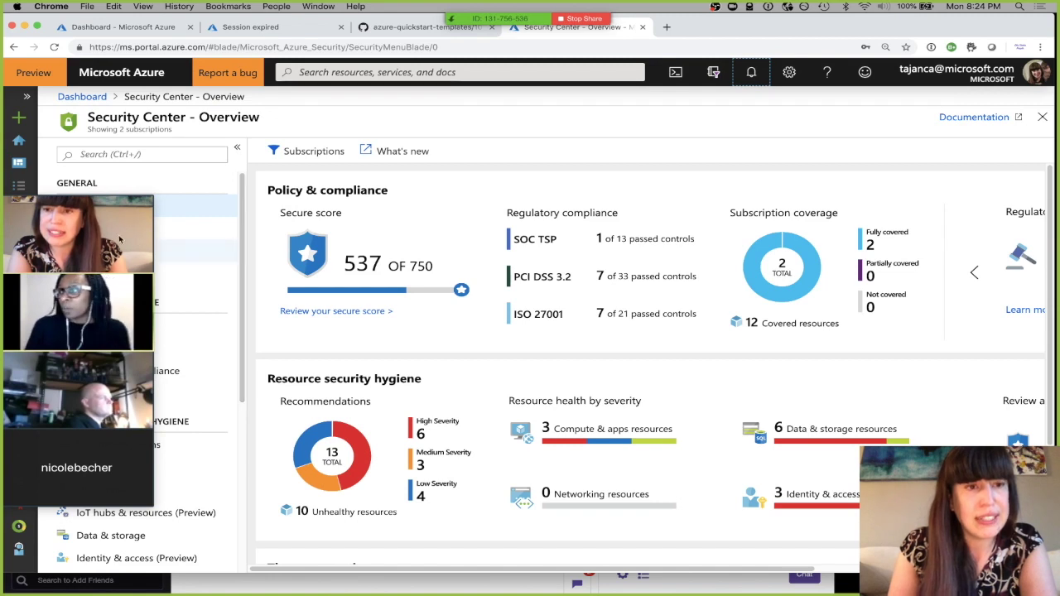
mouse_move(96, 192)
mouse_move(95, 192)
left_mouse_down()
mouse_move(109, 187)
mouse_move(97, 189)
left_mouse_up()
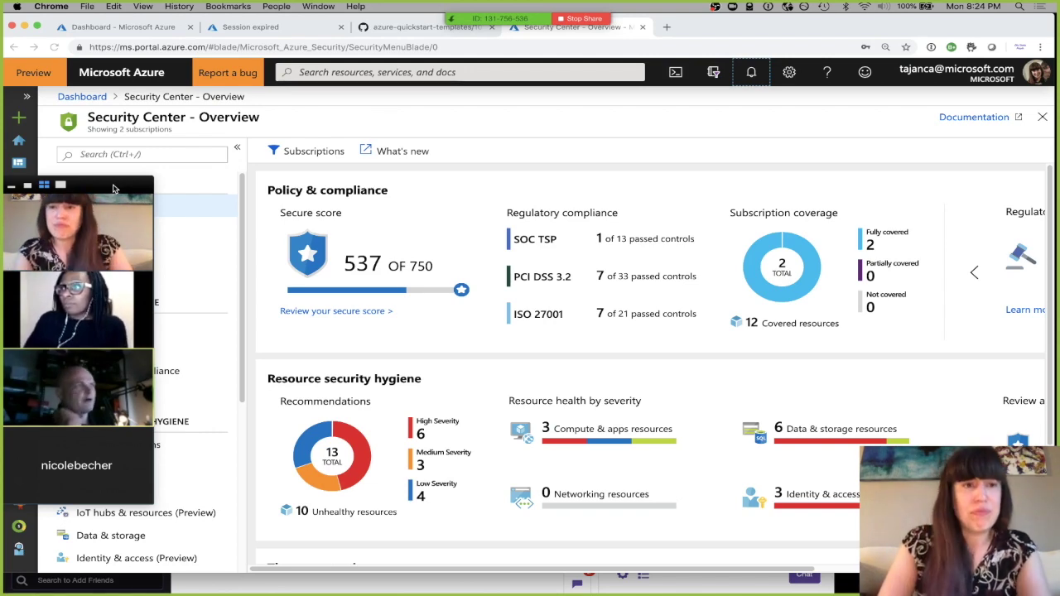
left_click(28, 100)
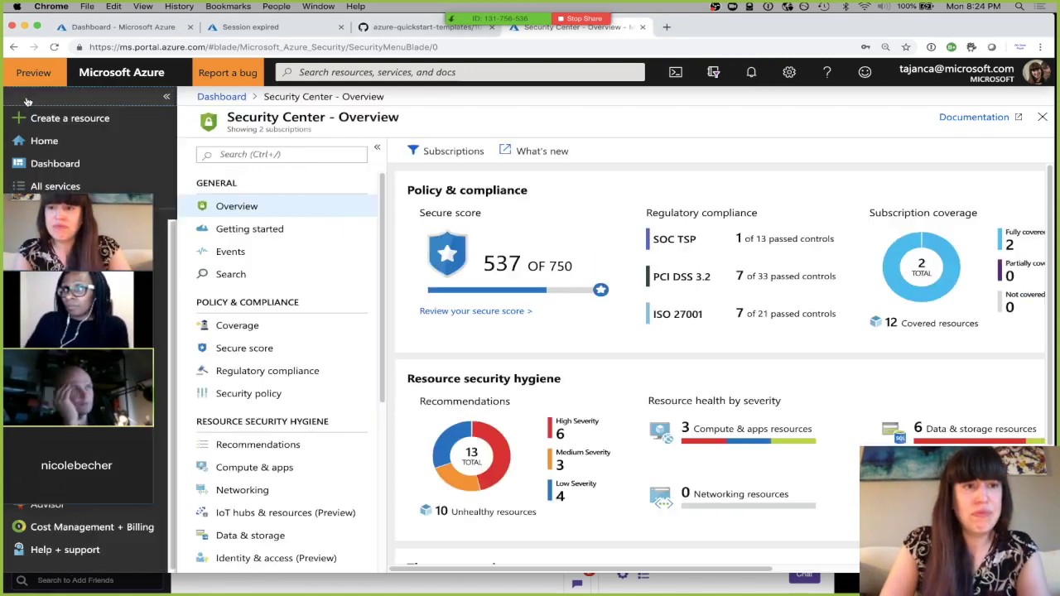
left_click_drag(97, 190, 441, 177)
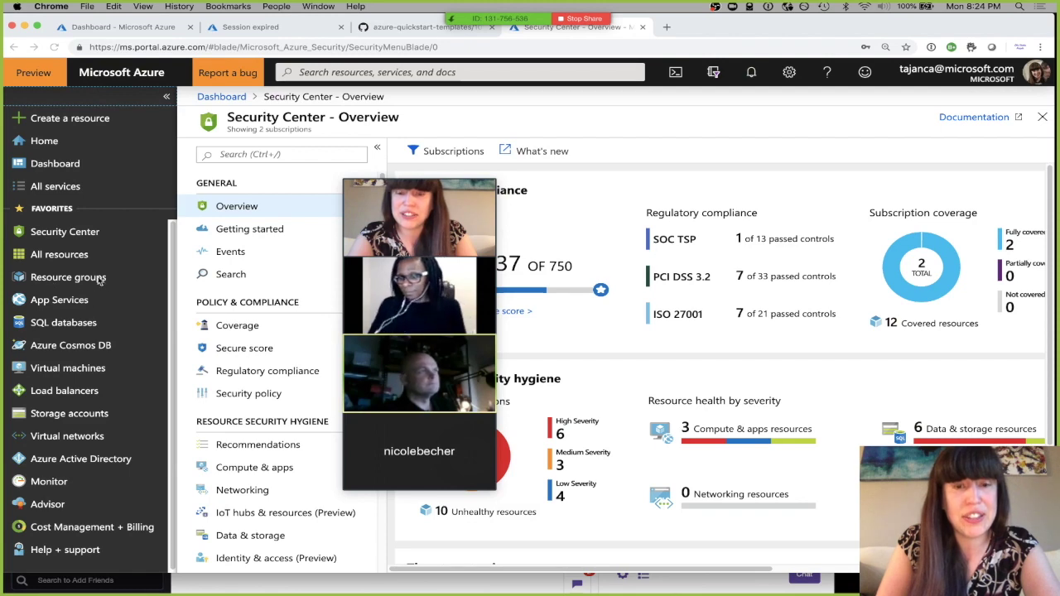
Go to Resource groups, check DevSlopWorkshop's selection and actions menu, then open DevSlopWorkshop
left_click(48, 282)
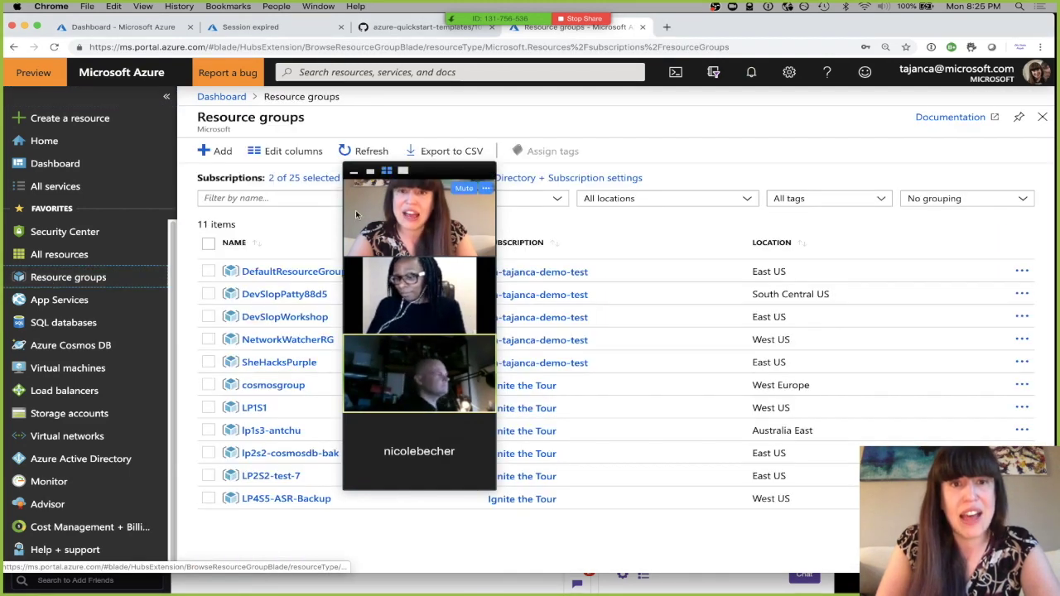
left_click_drag(455, 170, 810, 162)
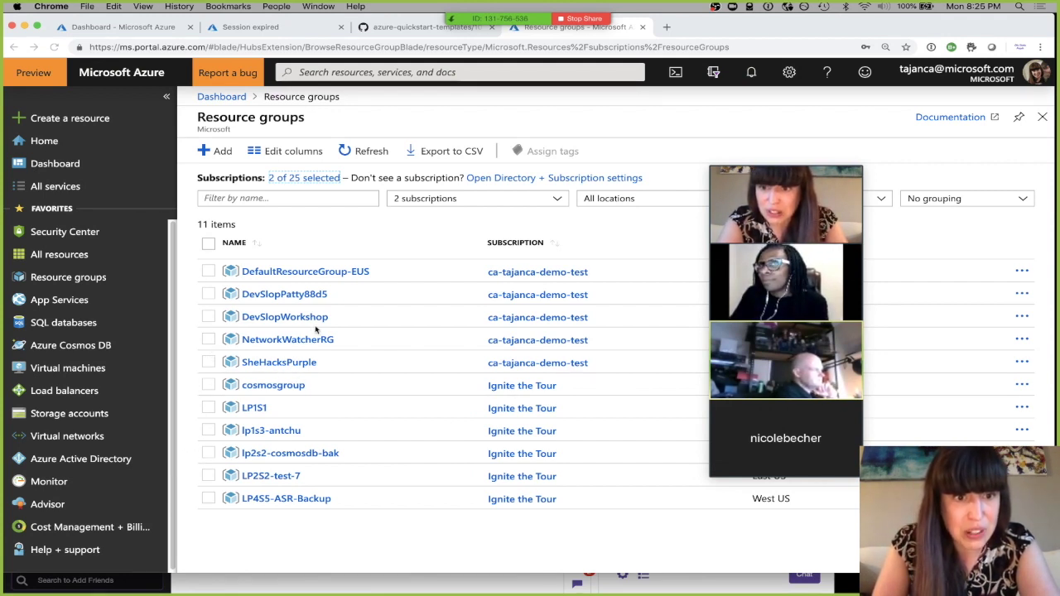
left_click(208, 316)
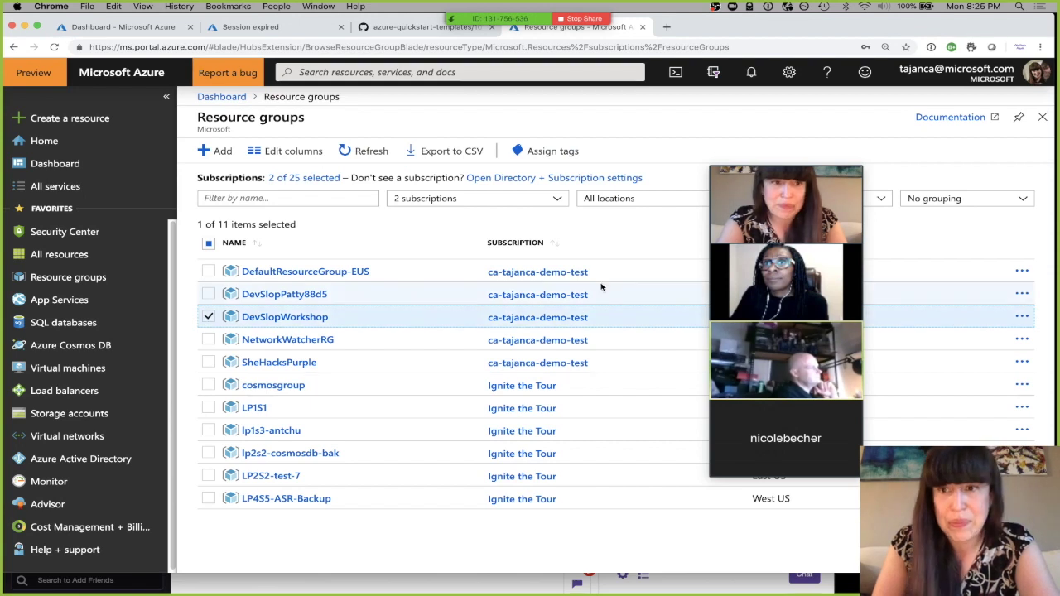
left_click(1022, 316)
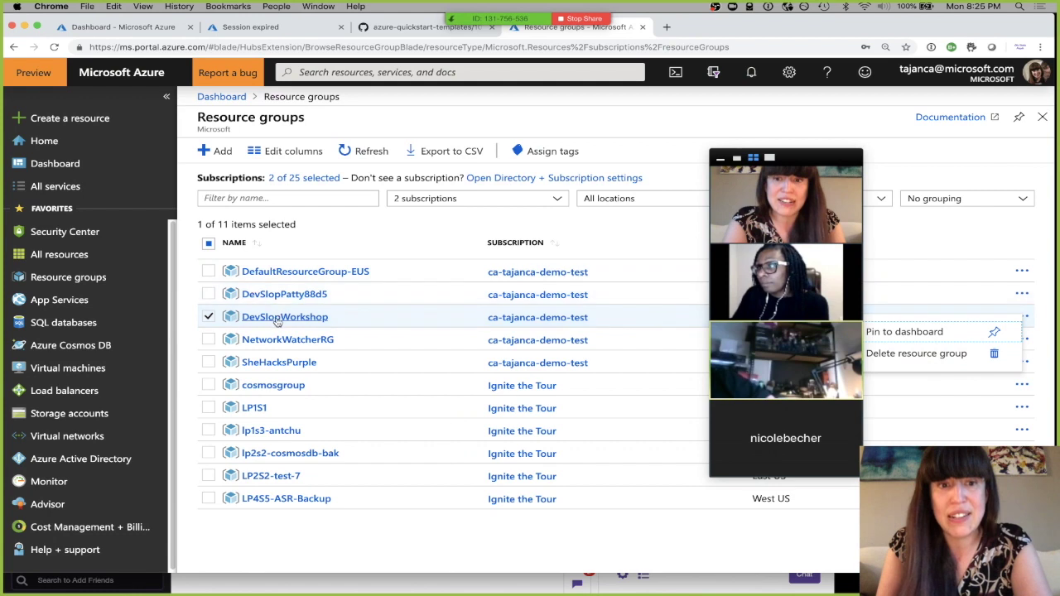
left_click(207, 318)
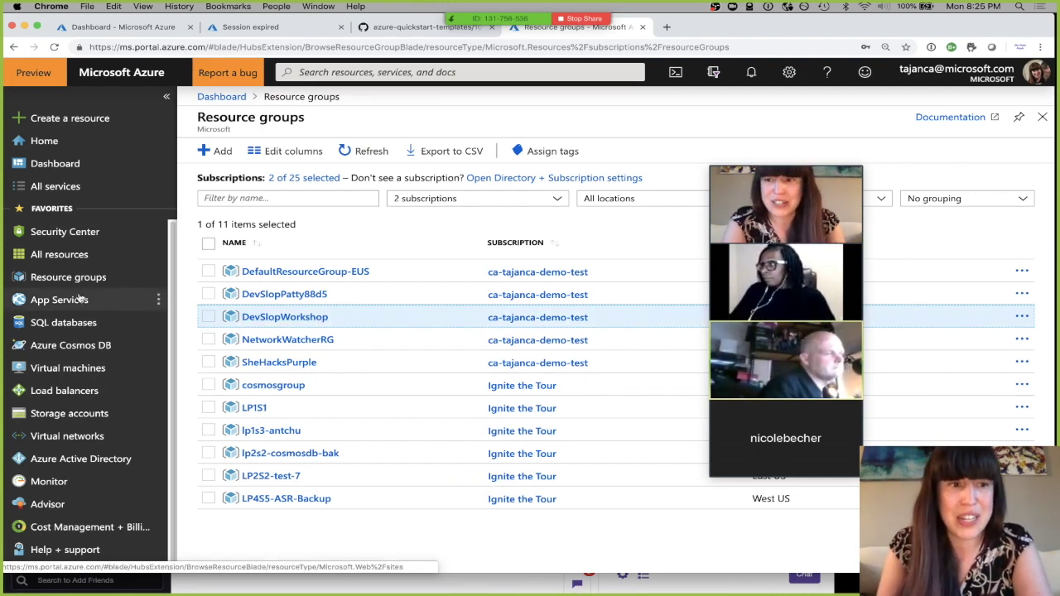
left_click(309, 318)
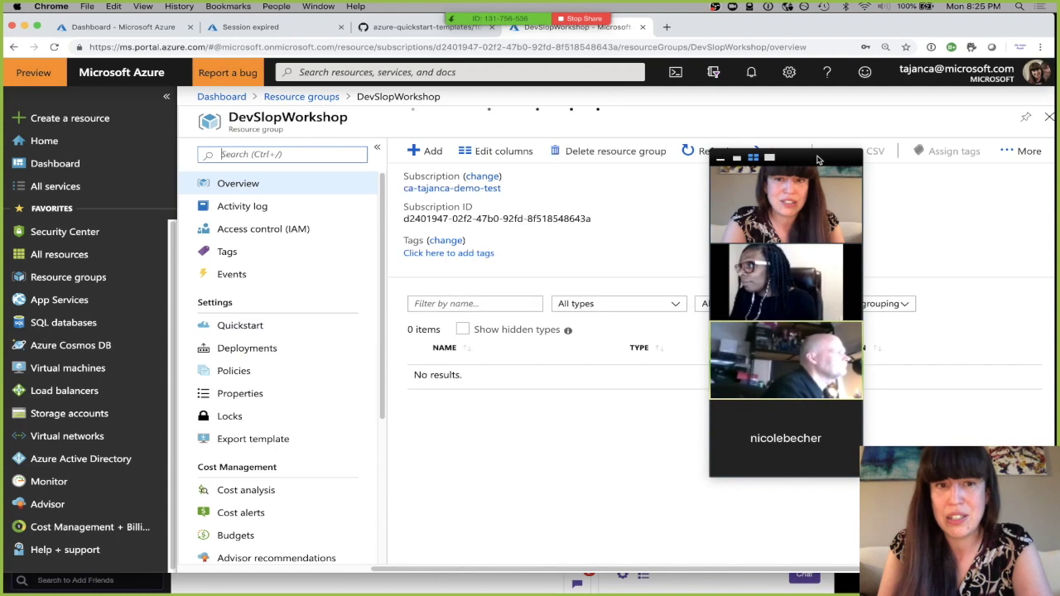
Scroll through the 16 DevSlopWorkshop resources and open the sql-injection-webapp-zkxpa App Service
left_click_drag(776, 147, 101, 146)
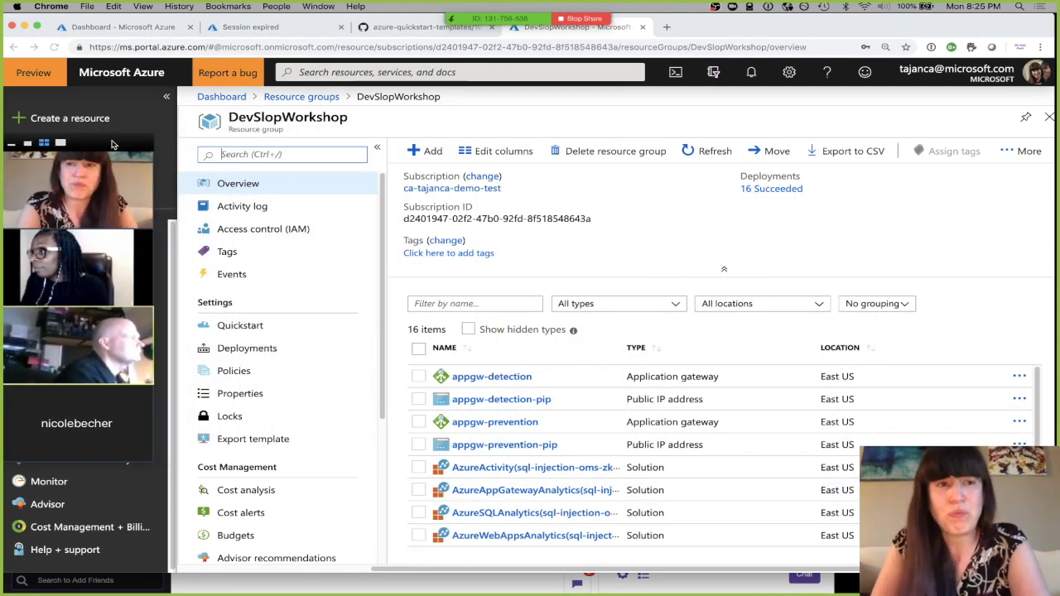
left_click_drag(101, 146, 569, 5)
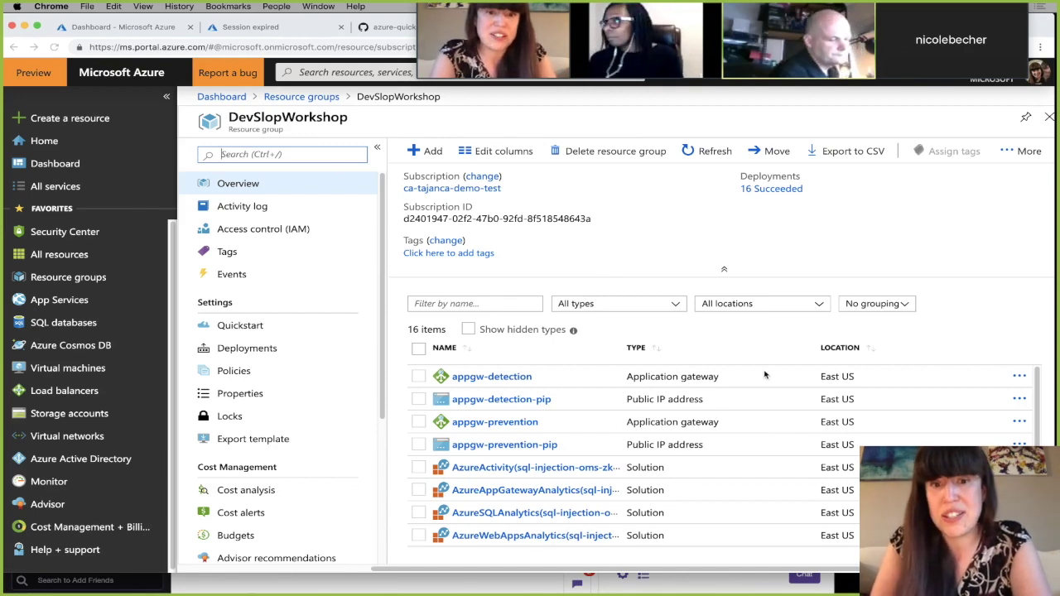
scroll(764, 374, "down", 1)
scroll(762, 377, "down", 2)
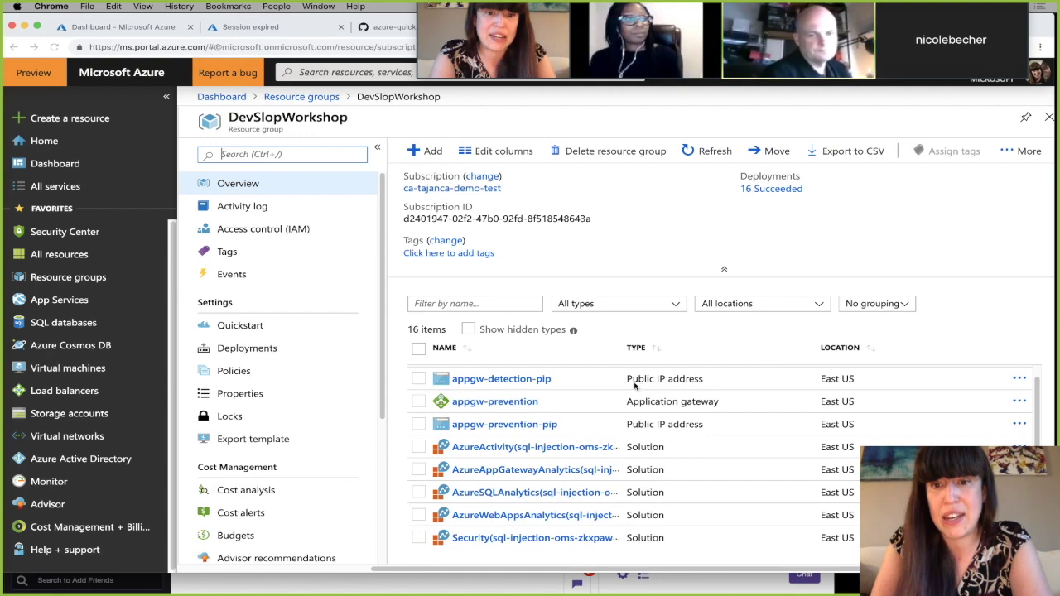
scroll(760, 388, "down", 3)
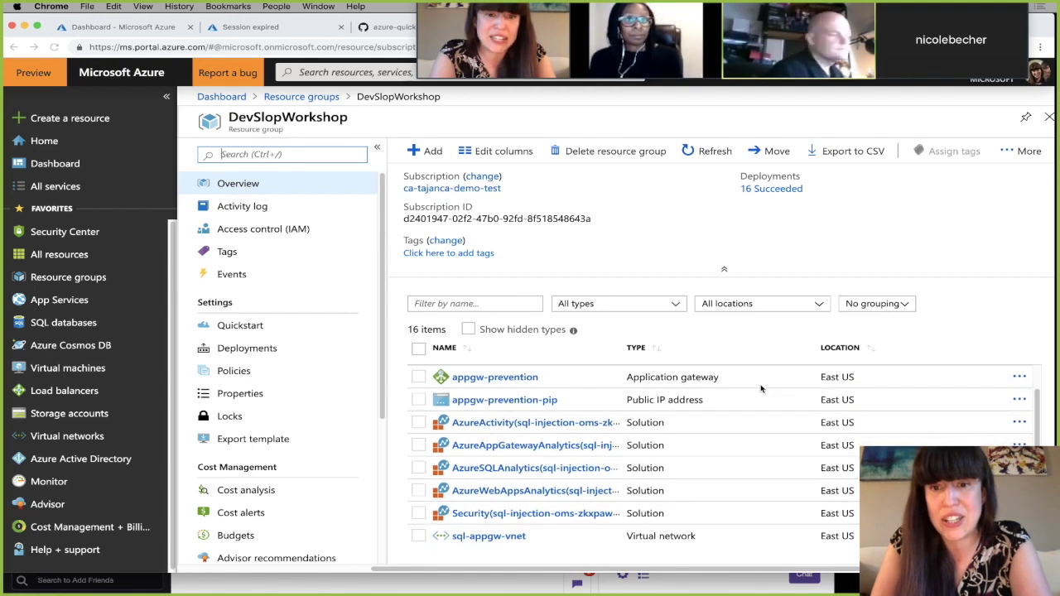
scroll(761, 388, "down", 1)
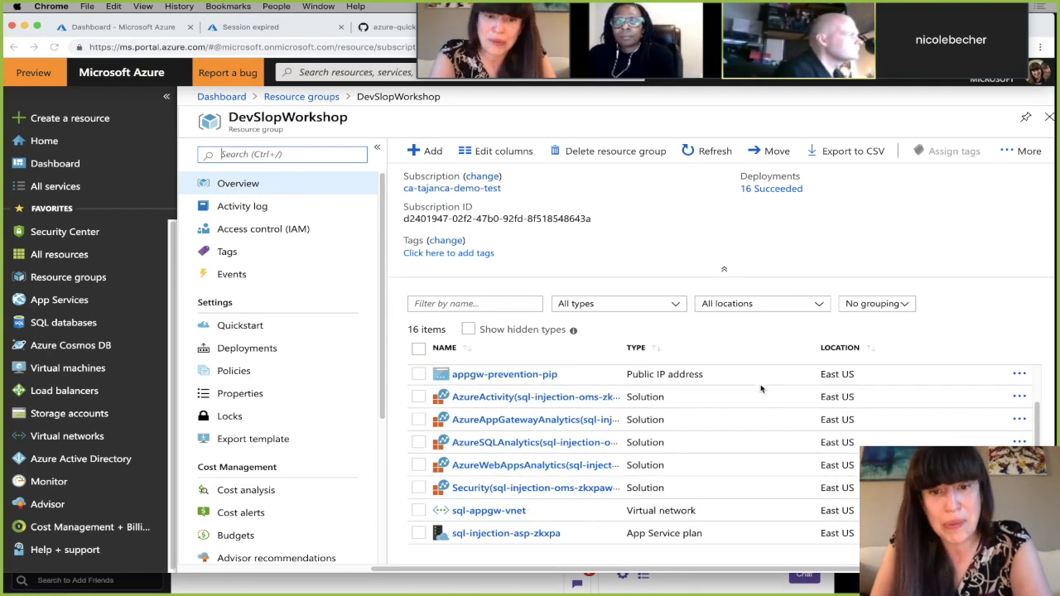
scroll(761, 388, "down", 1)
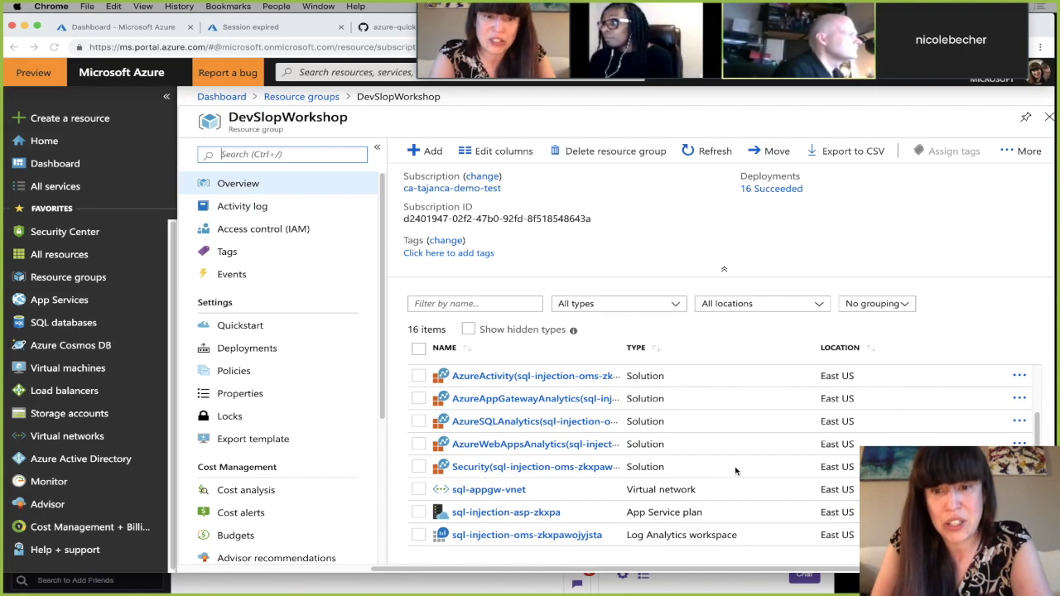
scroll(740, 468, "down", 3)
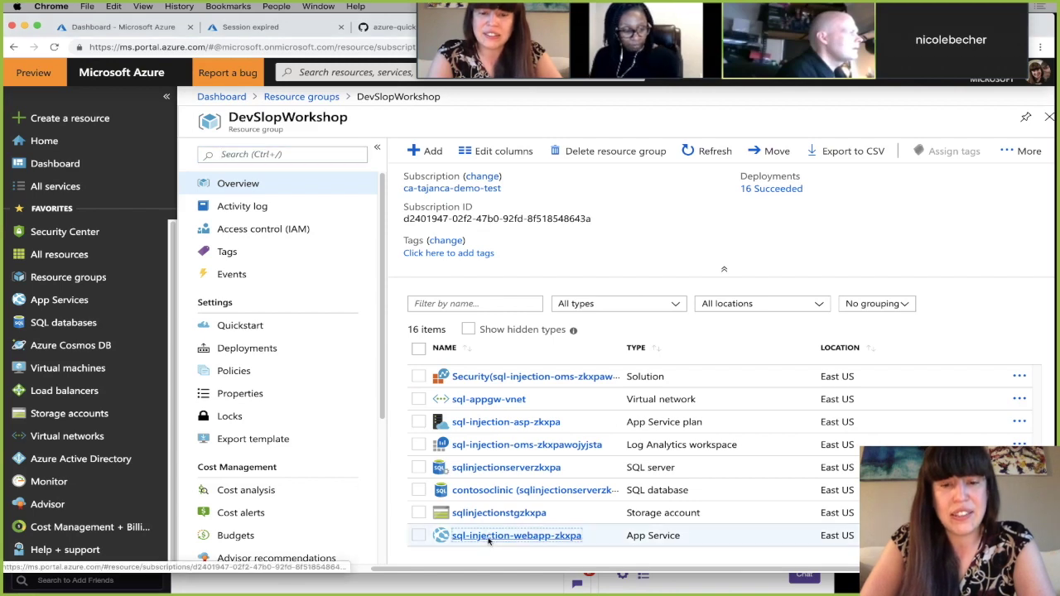
left_click(488, 538)
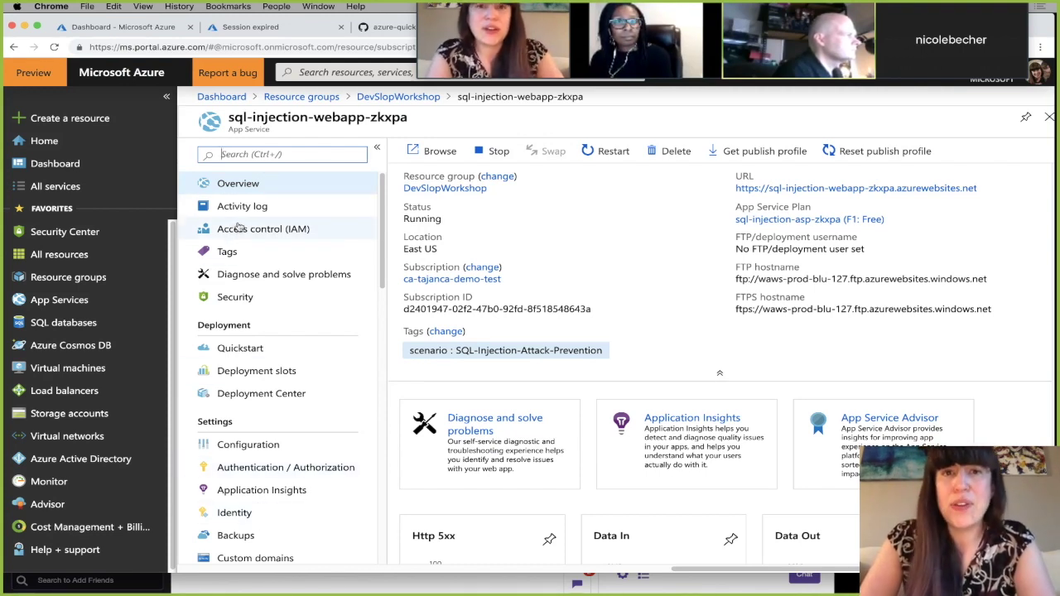
Browse the sql-injection-webapp-zkxpa menu, then follow its URL to load the Contoso Clinic home page
scroll(239, 228, "down", 3)
scroll(238, 228, "down", 6)
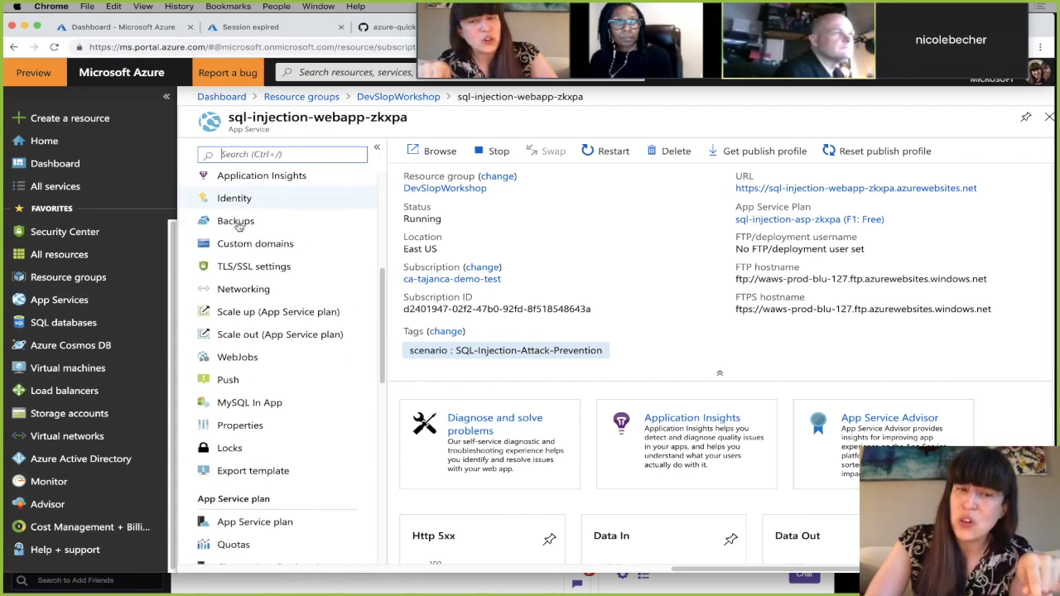
scroll(239, 225, "down", 12)
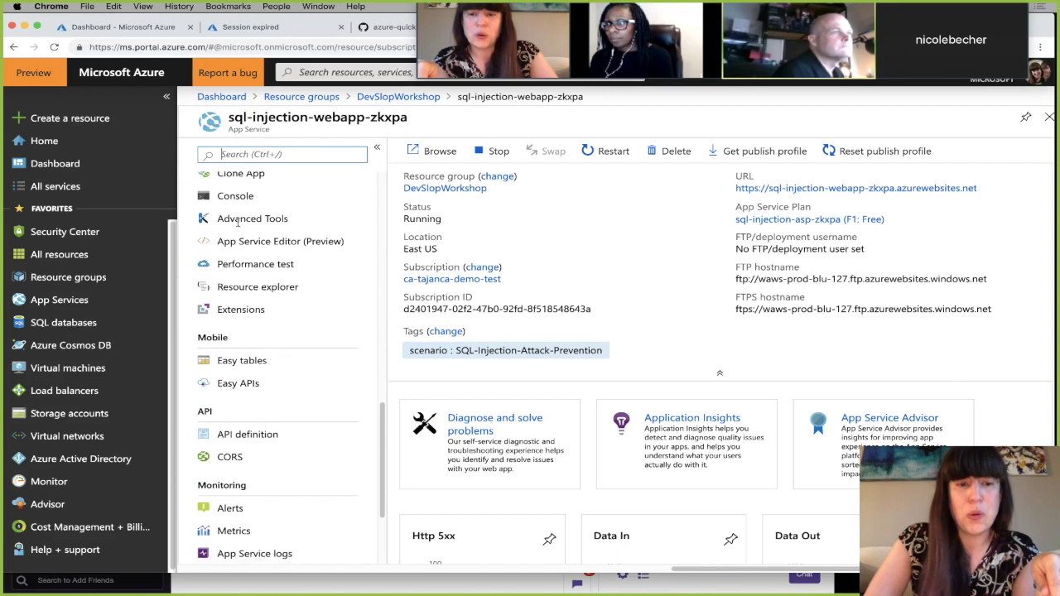
scroll(238, 222, "down", 4)
scroll(239, 224, "up", 7)
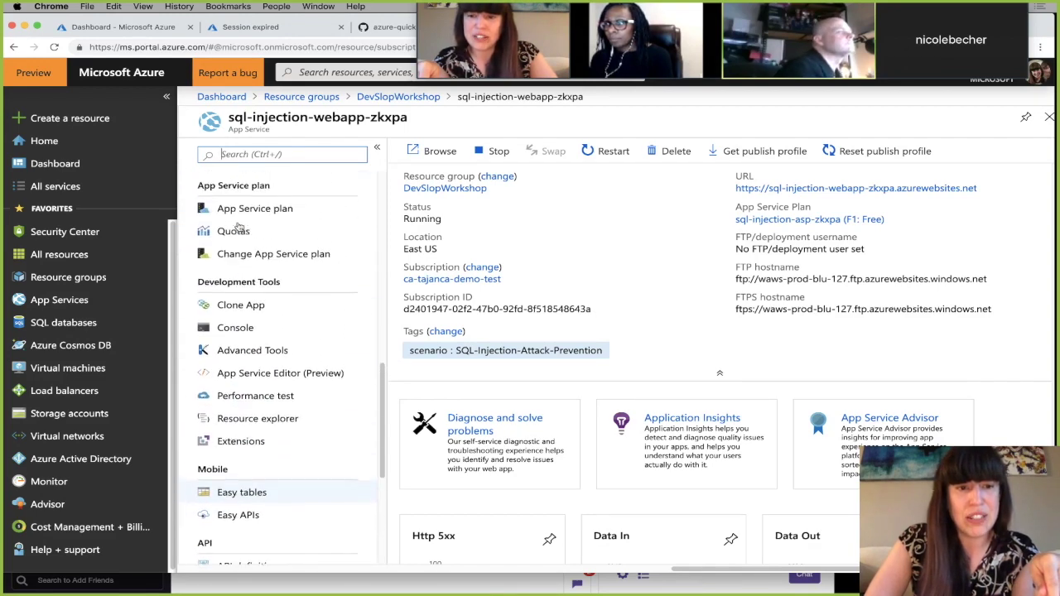
scroll(235, 225, "up", 9)
scroll(238, 226, "up", 8)
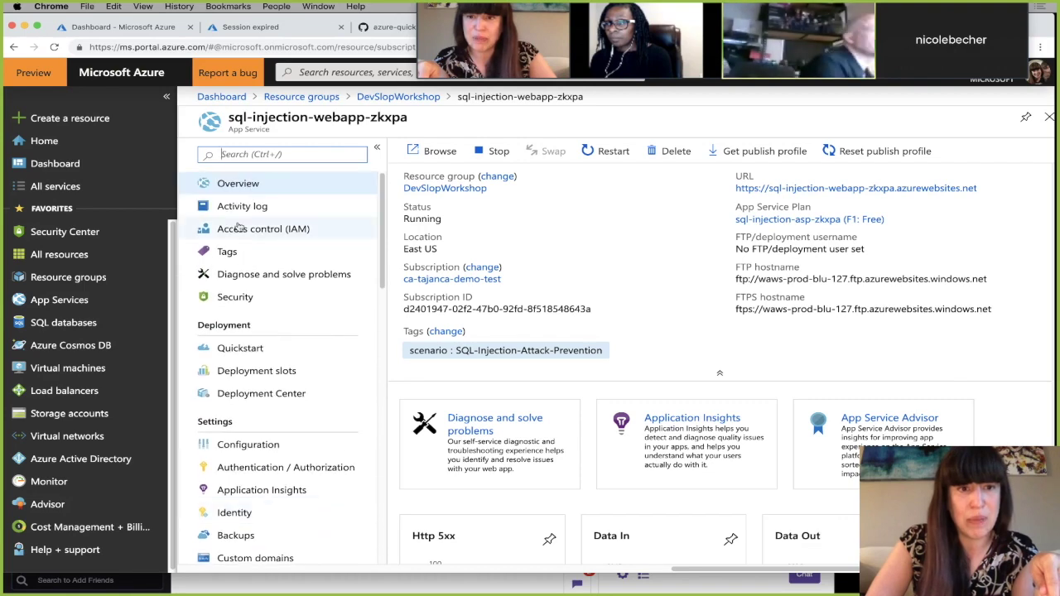
scroll(238, 226, "down", 10)
scroll(239, 226, "down", 9)
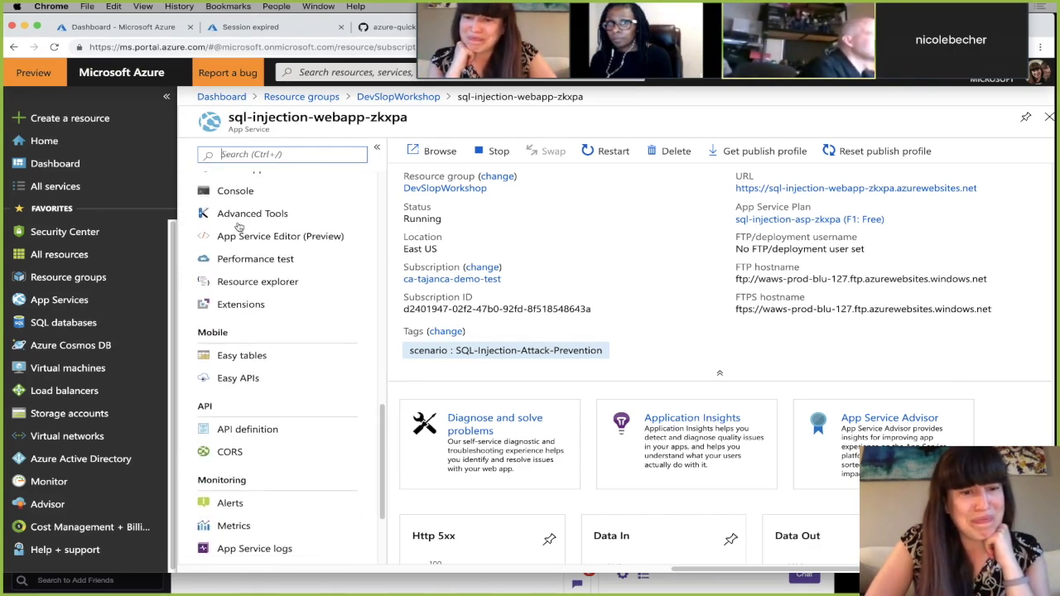
scroll(238, 227, "down", 4)
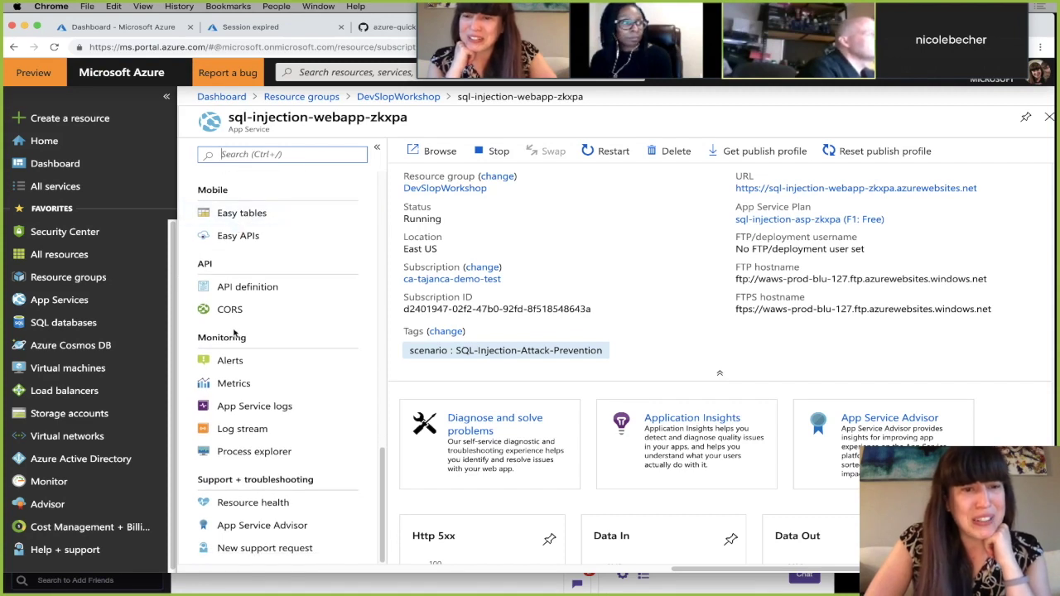
scroll(311, 346, "up", 6)
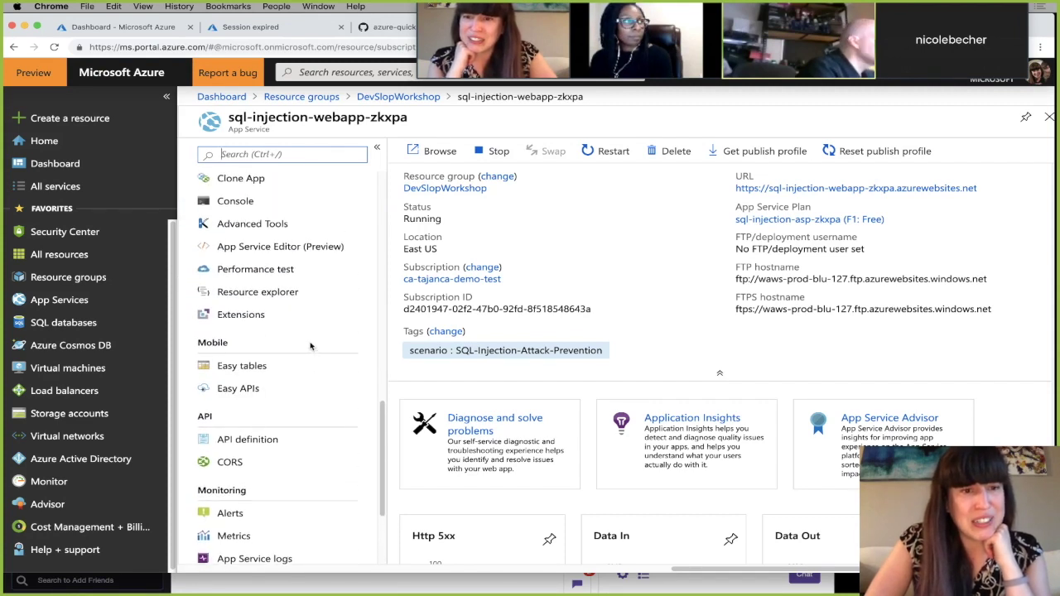
scroll(310, 346, "up", 1)
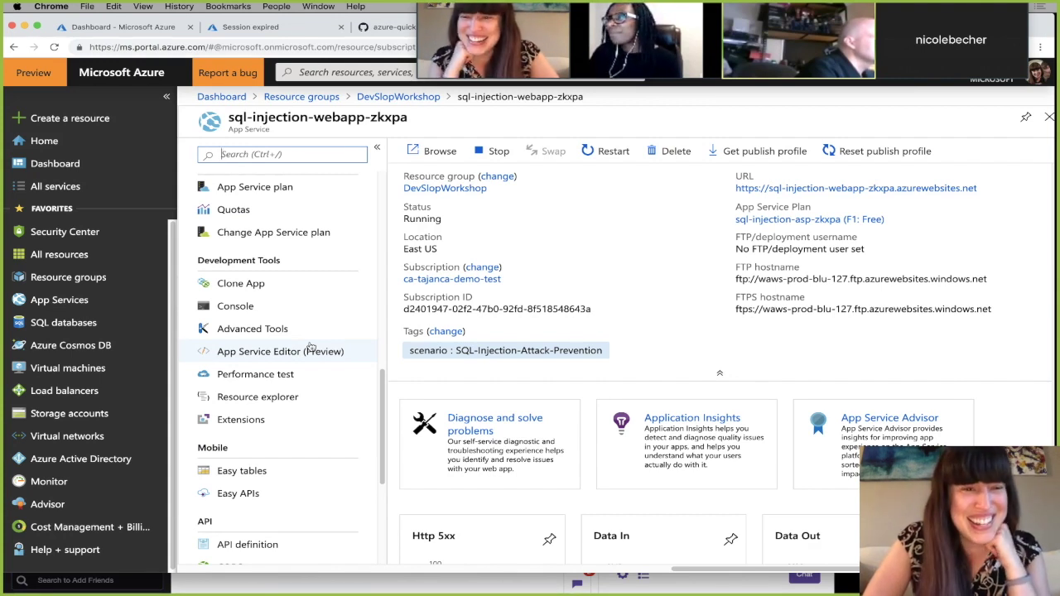
scroll(310, 346, "up", 3)
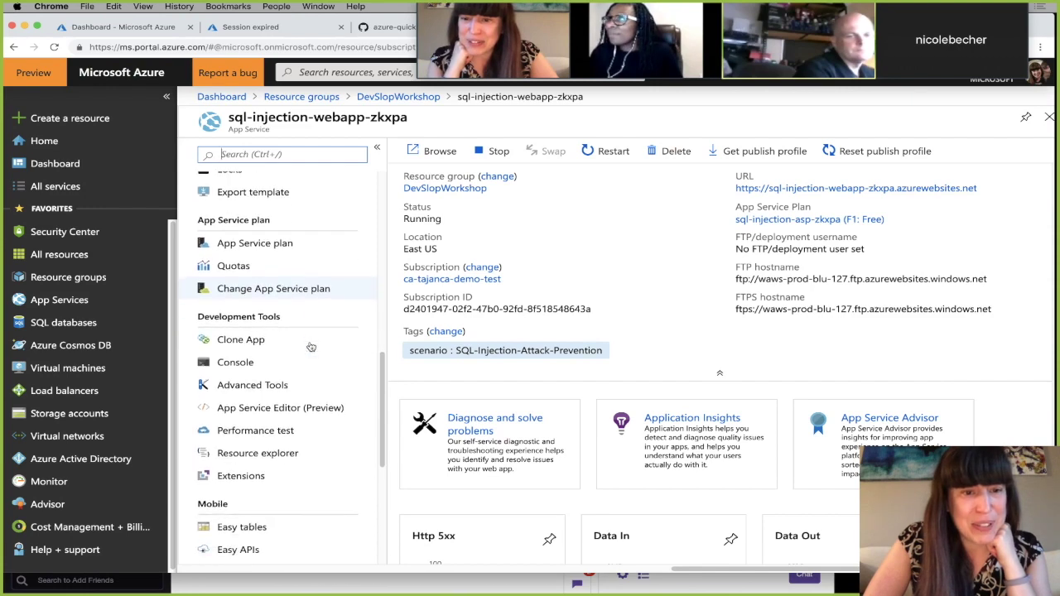
scroll(311, 346, "up", 3)
scroll(311, 346, "up", 5)
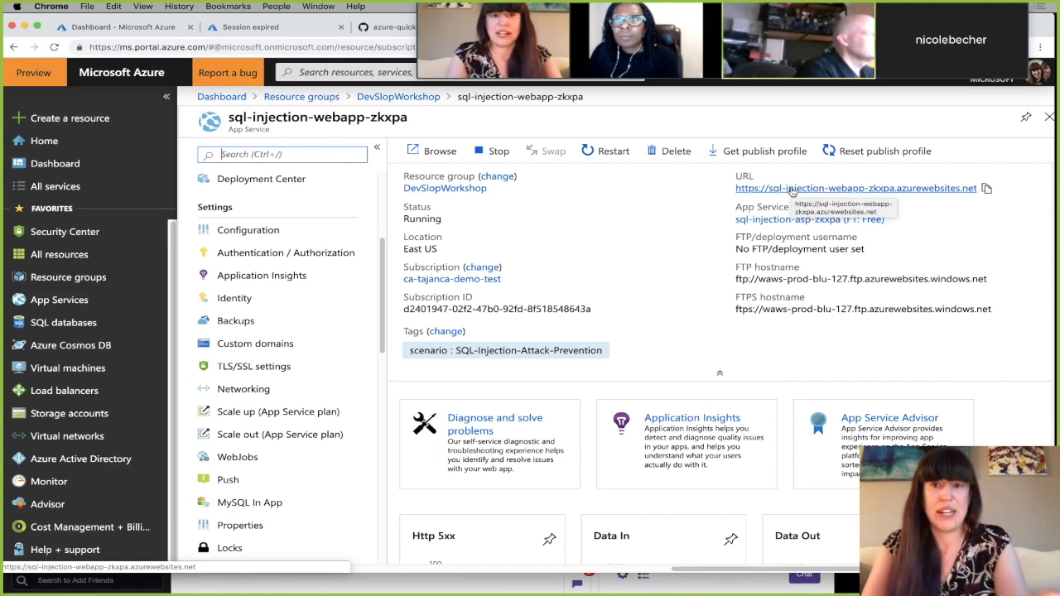
left_click(844, 188)
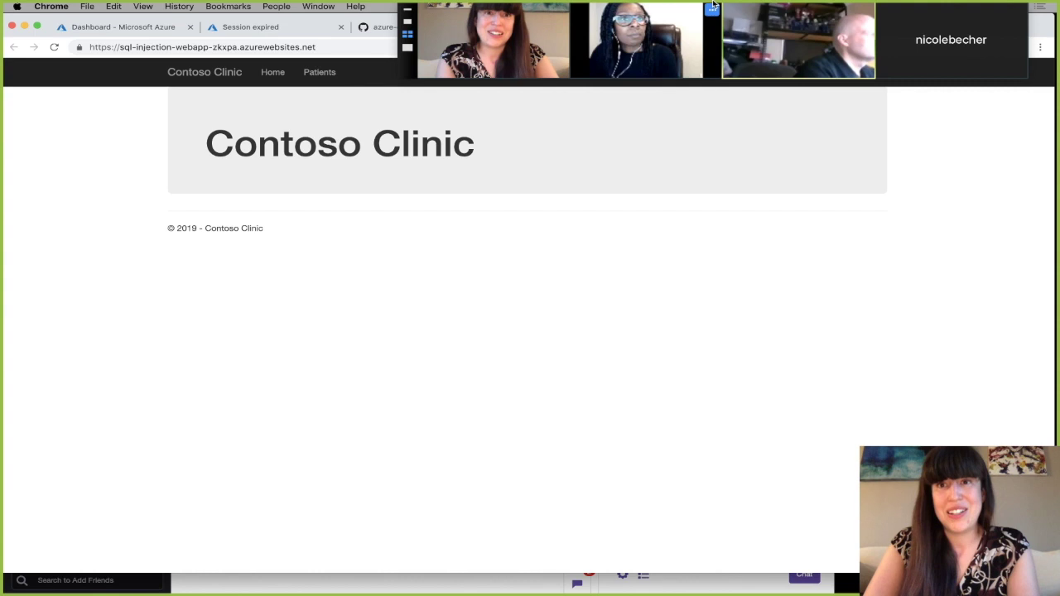
Move the Zoom thumbnail strip aside and return to the sql-injection web app's portal tab
left_click_drag(408, 76, 637, 194)
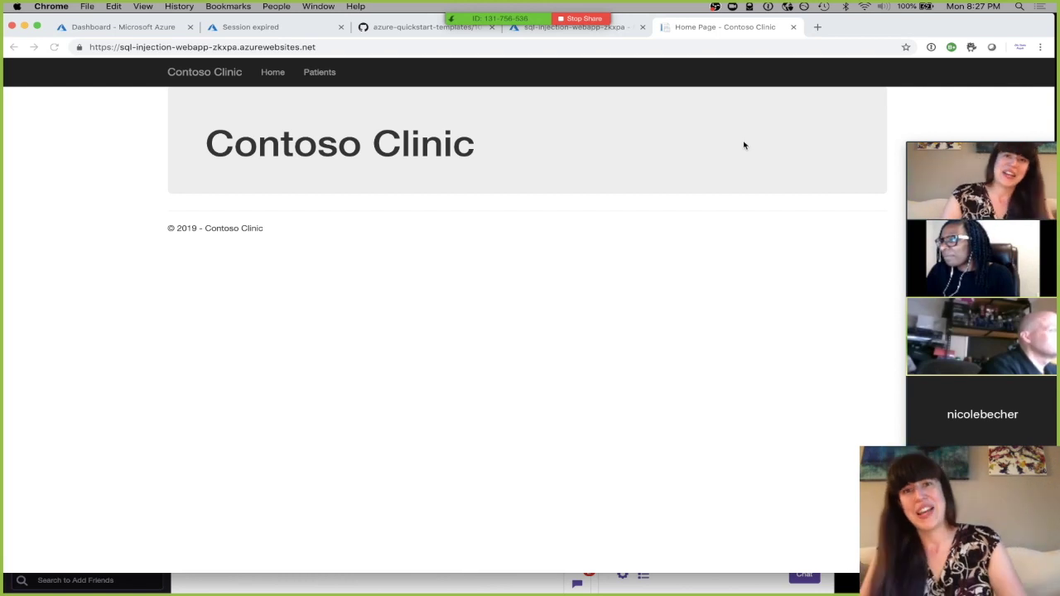
left_click(597, 31)
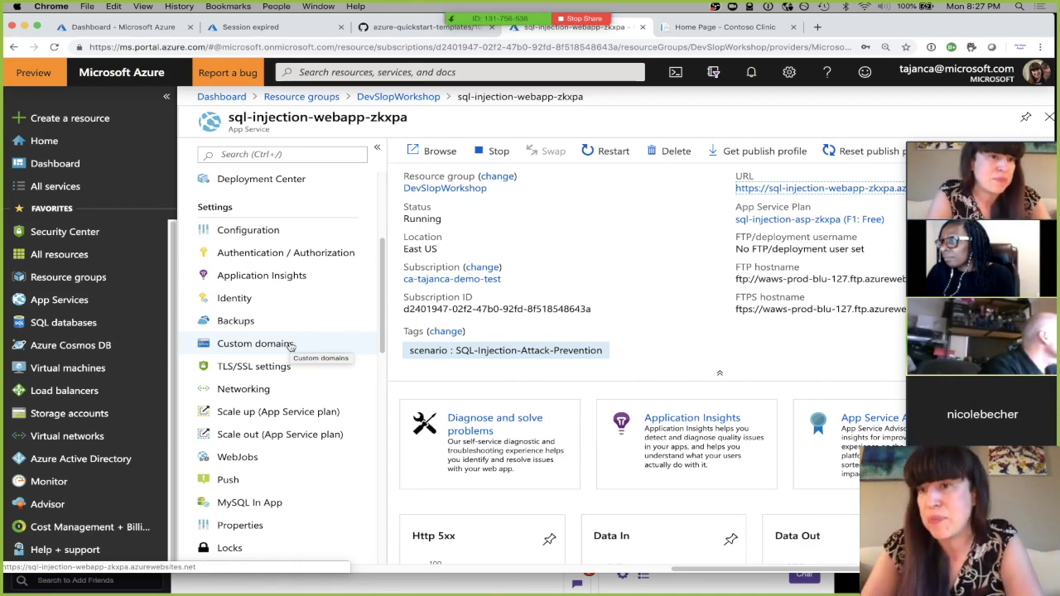
Turn HTTPS Only on in the web app's TLS/SSL settings, review Custom domains, then open Security Center
left_click(239, 370)
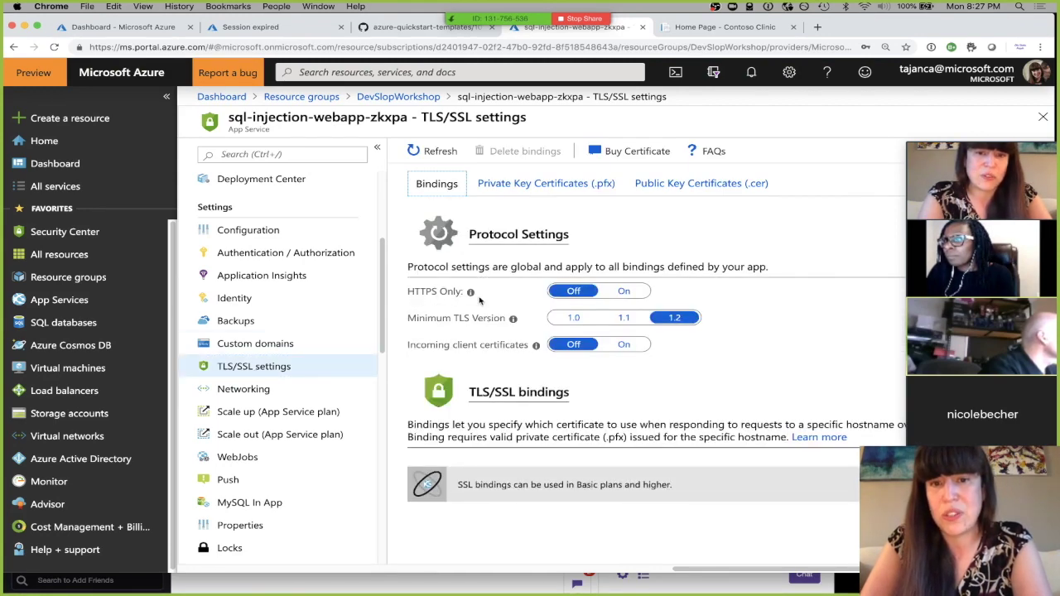
left_click(638, 292)
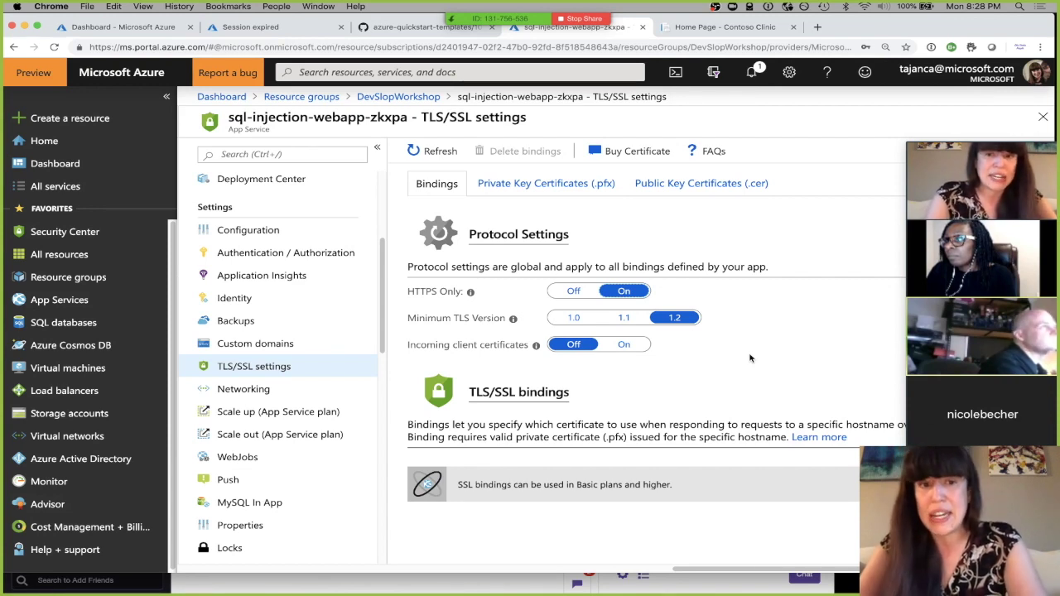
left_click(280, 342)
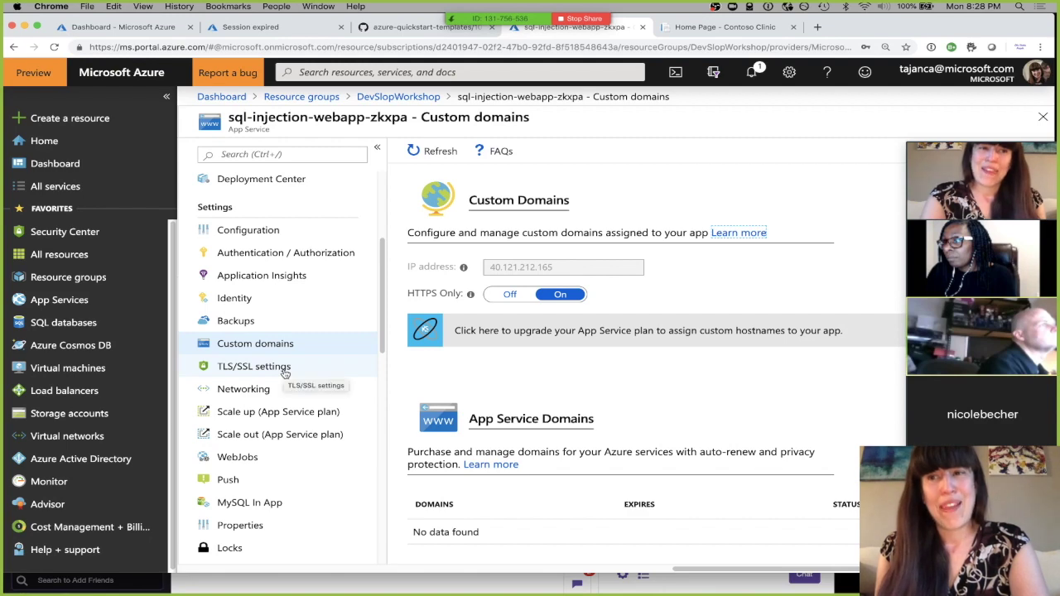
left_click(284, 373)
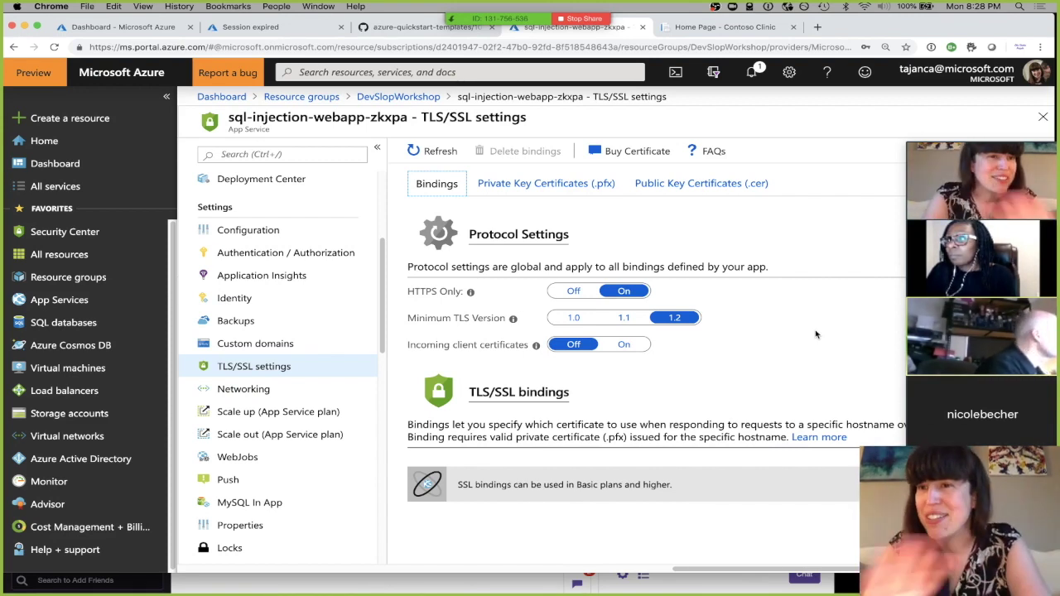
left_click(573, 291)
left_click(623, 290)
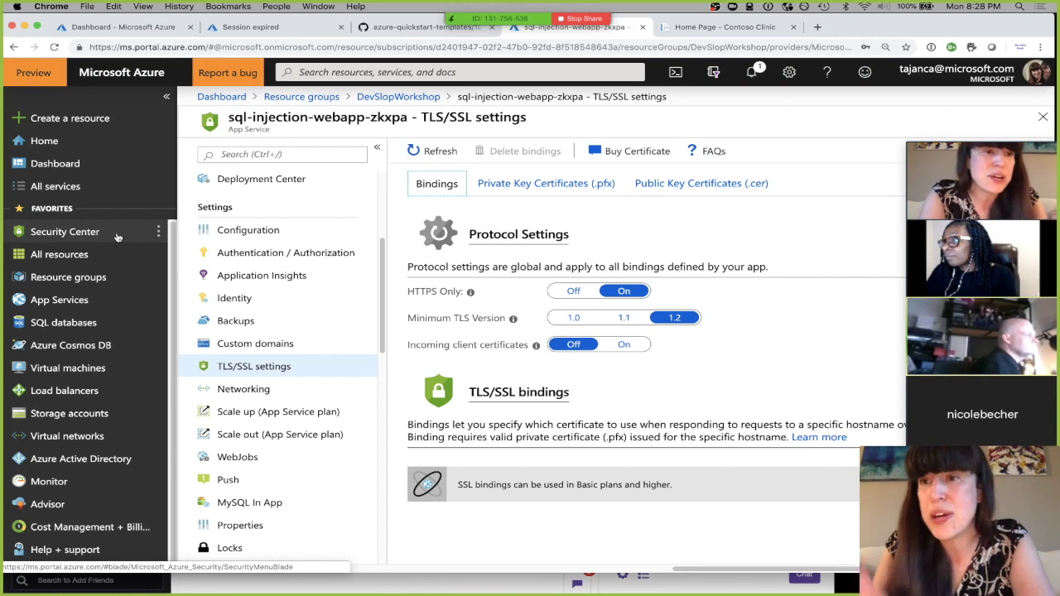
left_click_drag(116, 238, 83, 235)
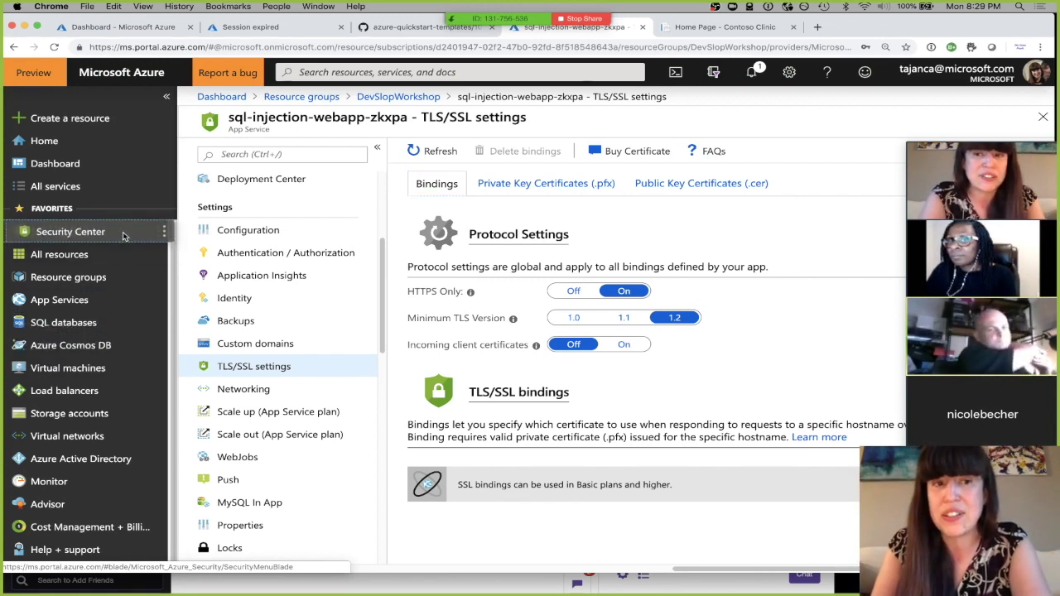
left_click(78, 233)
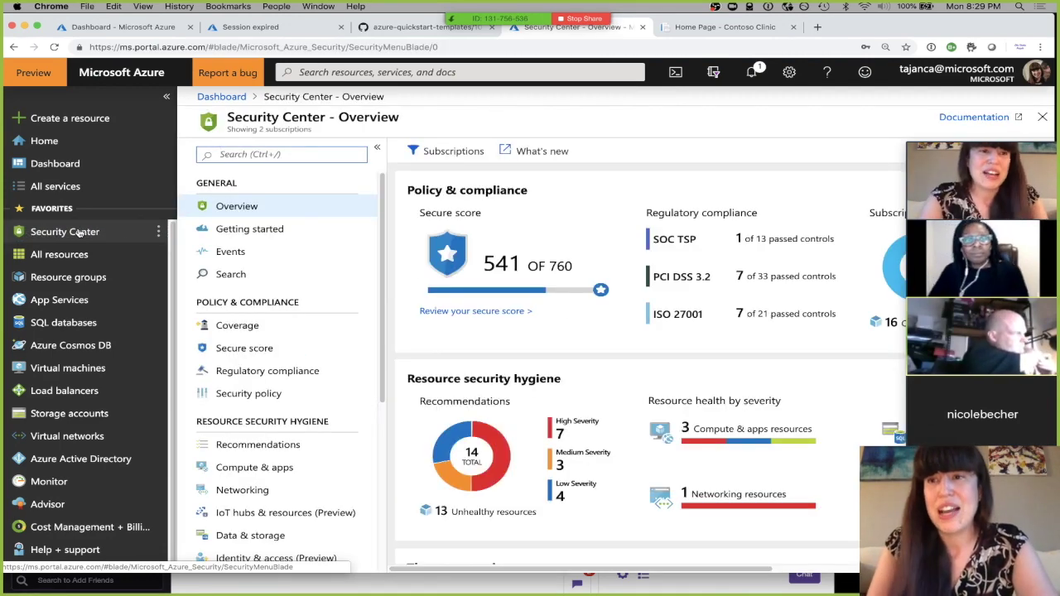
left_click_drag(1012, 131, 114, 185)
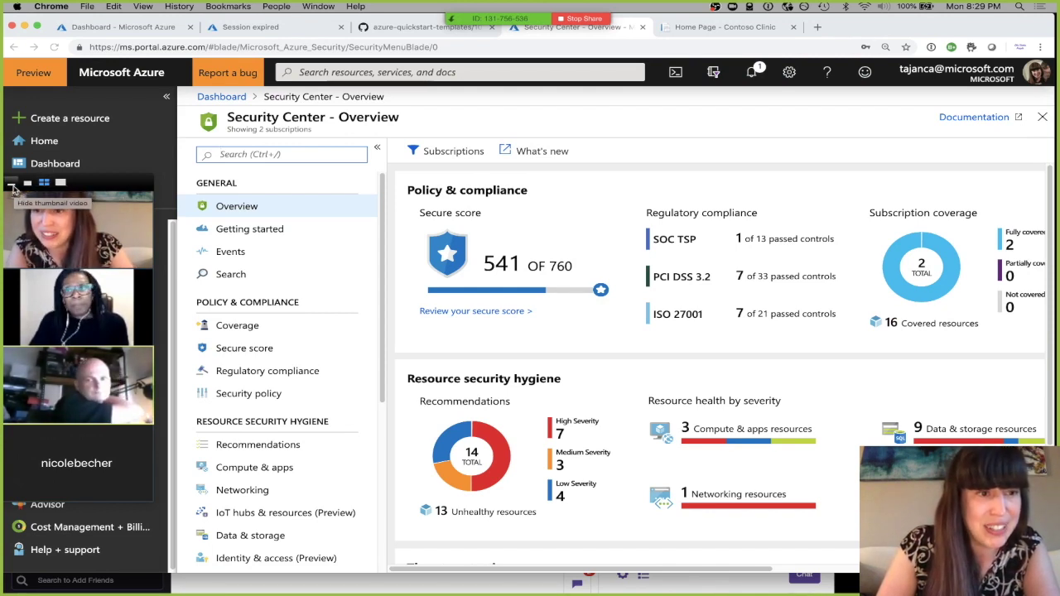
left_click(12, 187)
left_click_drag(98, 182, 106, 566)
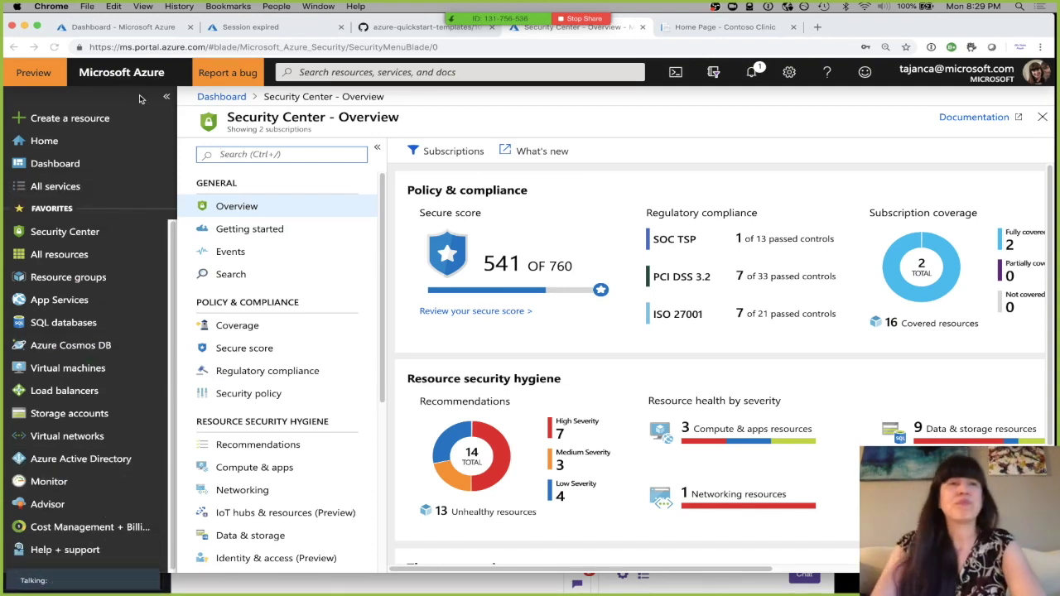
left_click(167, 98)
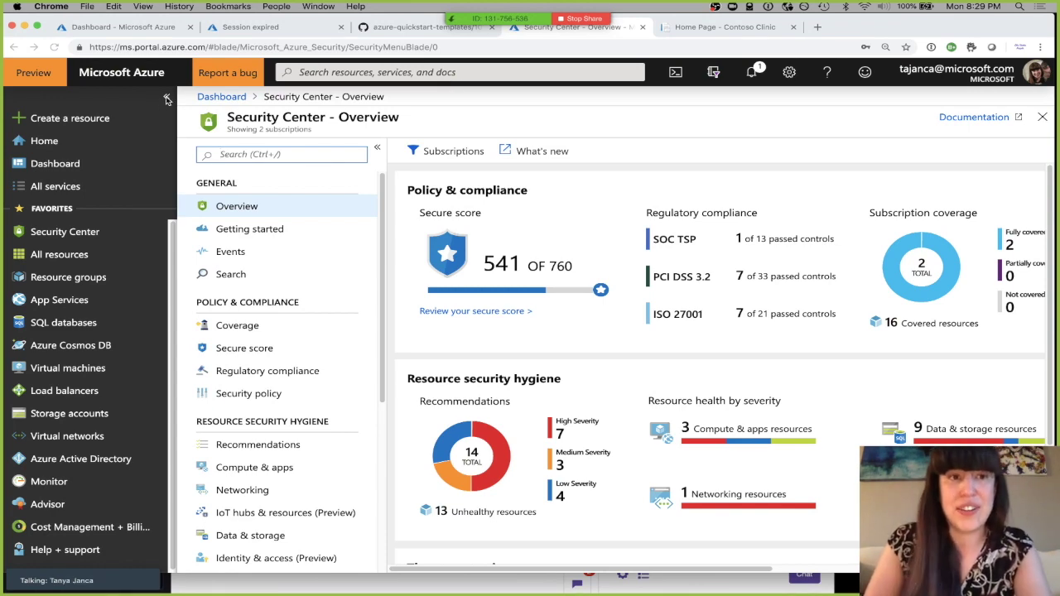
left_click(166, 97)
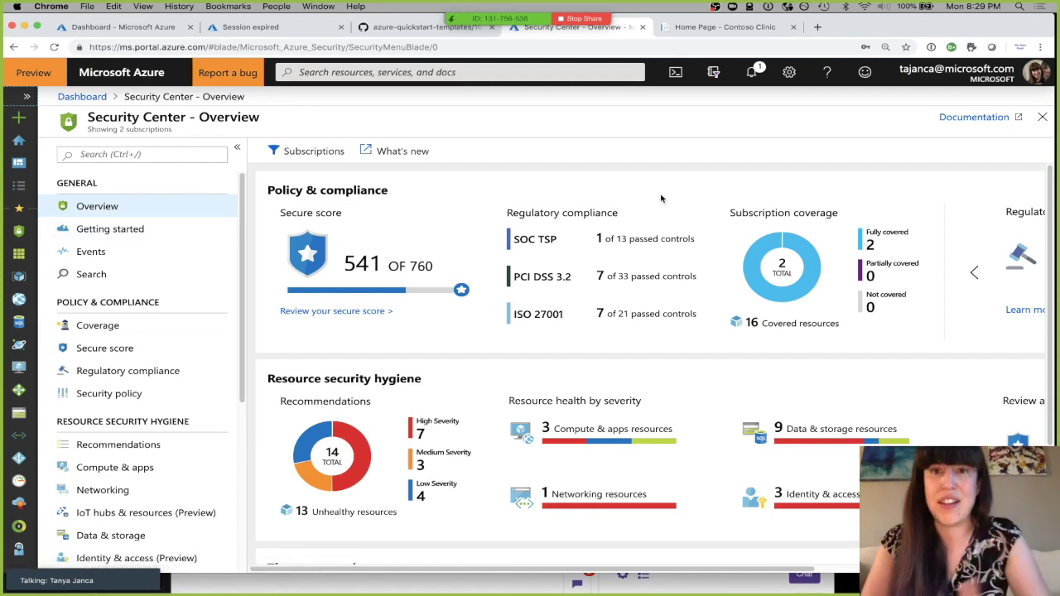
scroll(661, 197, "down", 1)
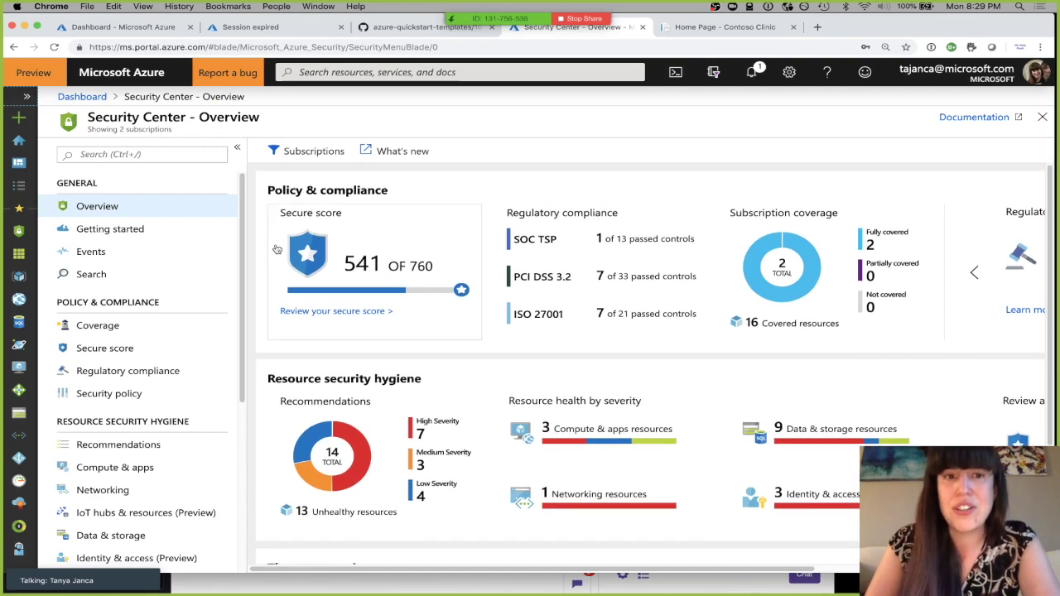
scroll(388, 199, "down", 4)
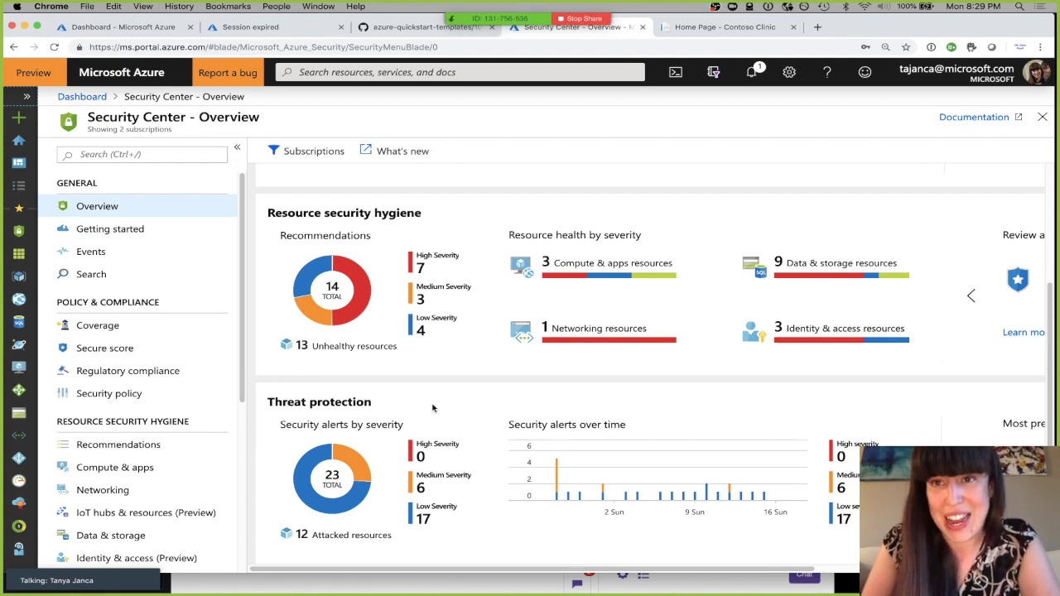
Open the Security alerts list (6 medium, 21 low severity) and scroll through the alerts
left_click(380, 444)
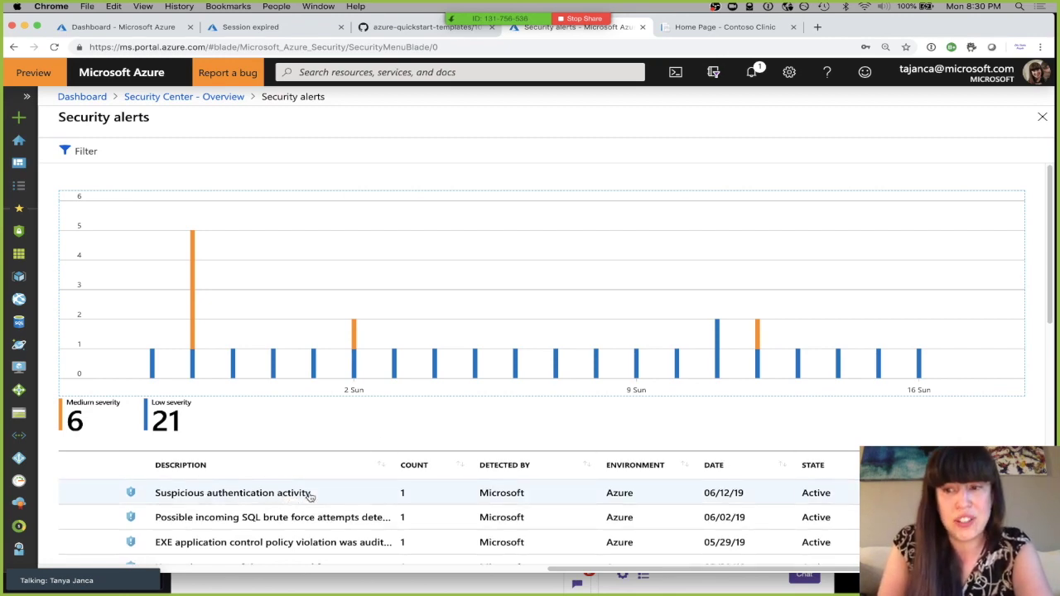
scroll(311, 497, "down", 5)
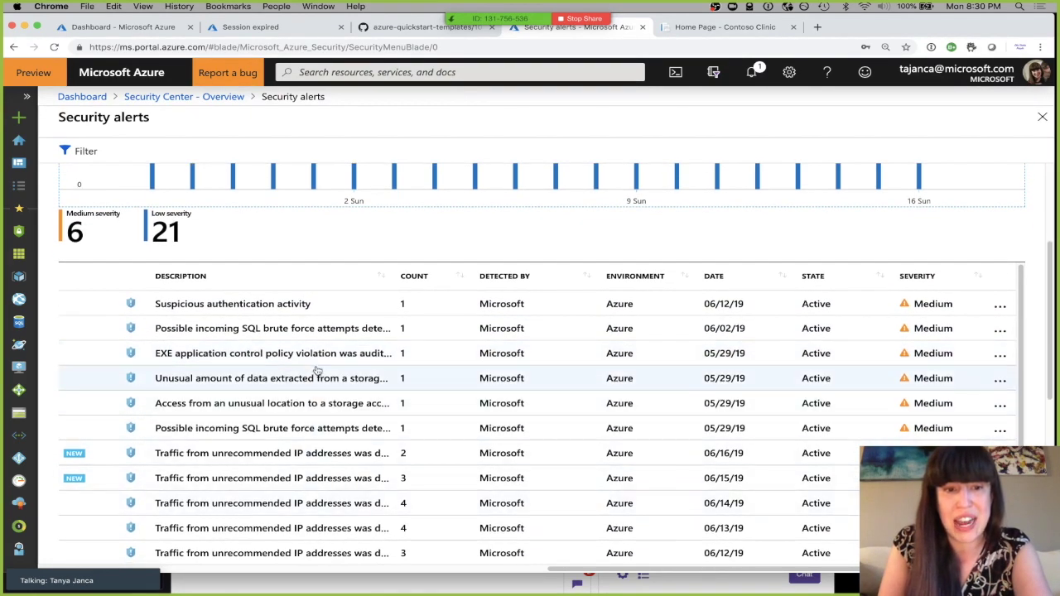
scroll(314, 372, "down", 2)
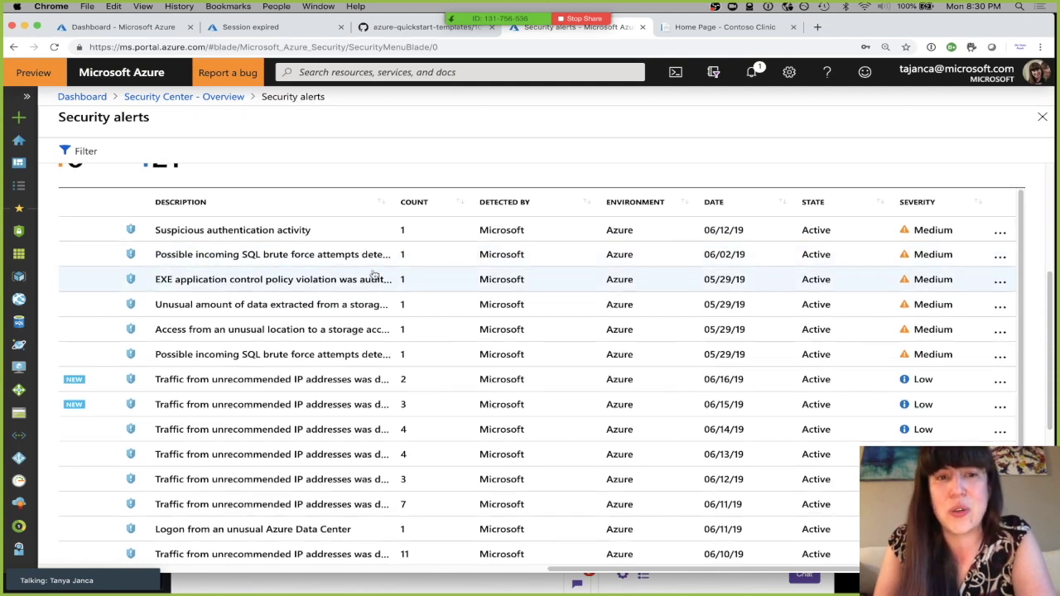
scroll(372, 274, "up", 3)
scroll(373, 274, "up", 1)
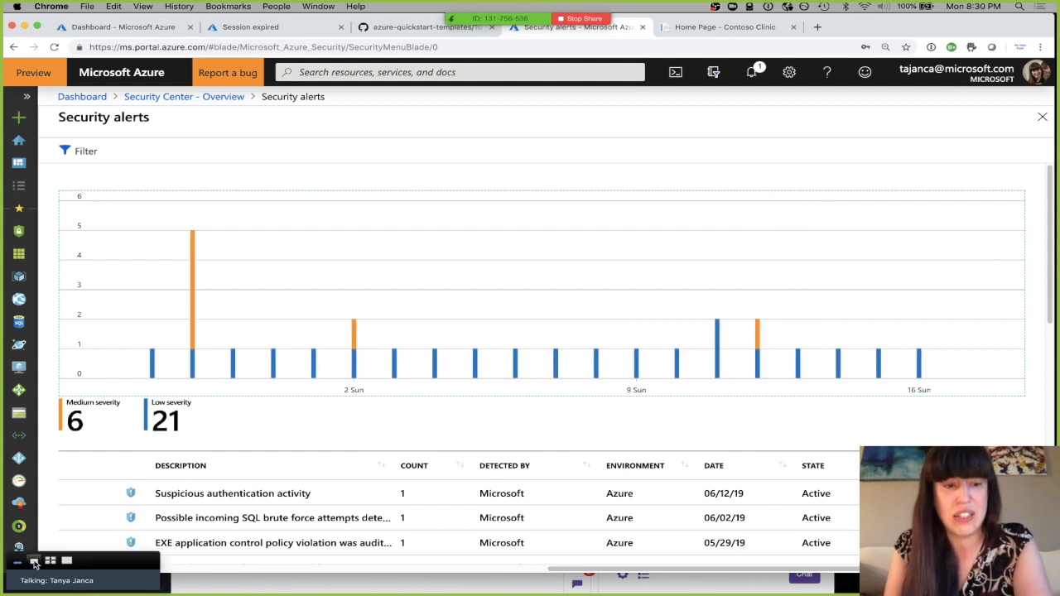
left_click(34, 562)
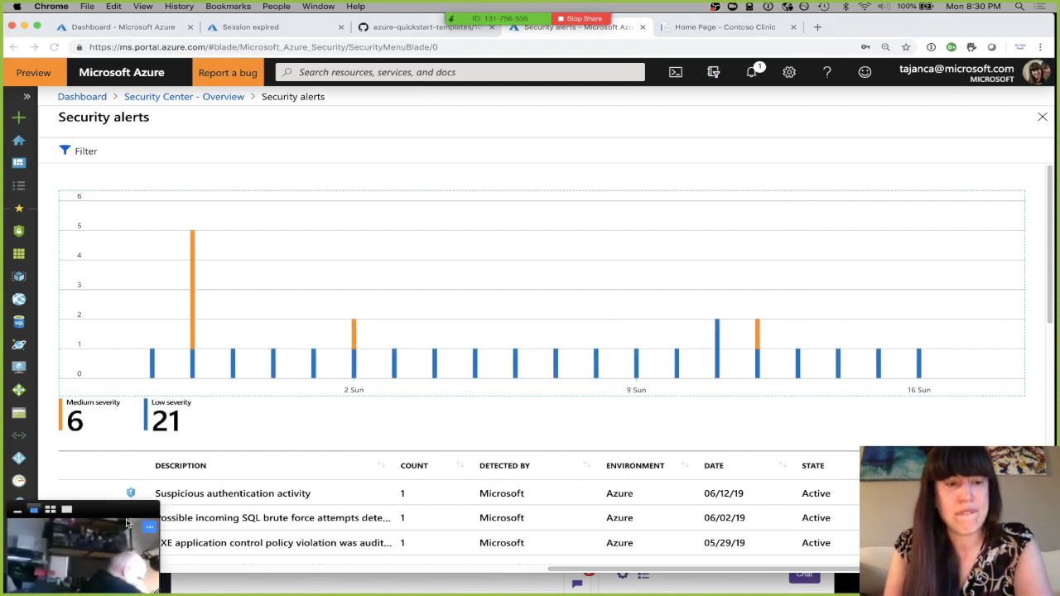
left_click_drag(119, 513, 126, 494)
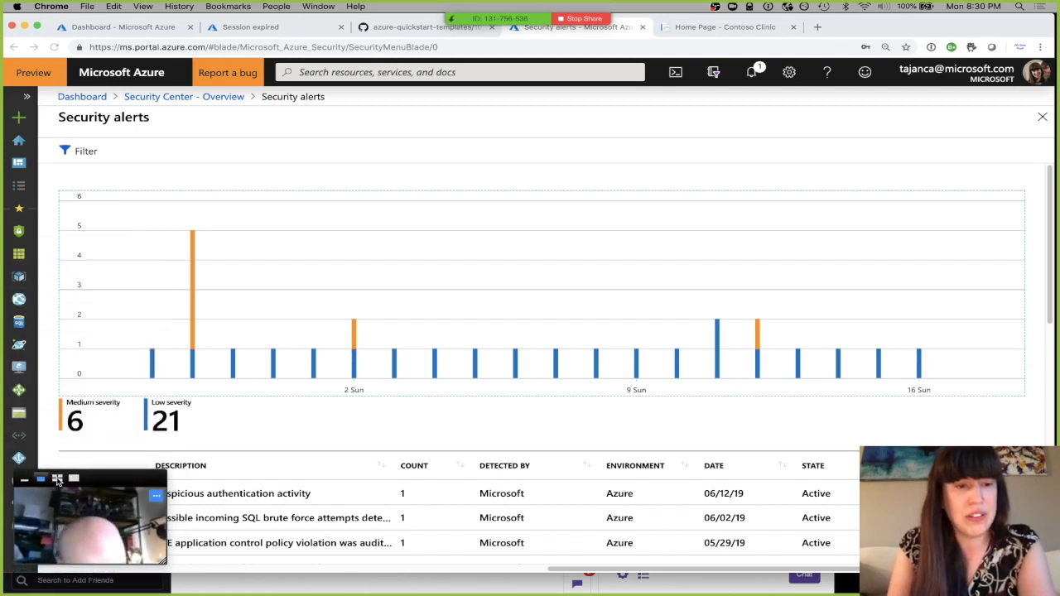
left_click(57, 490)
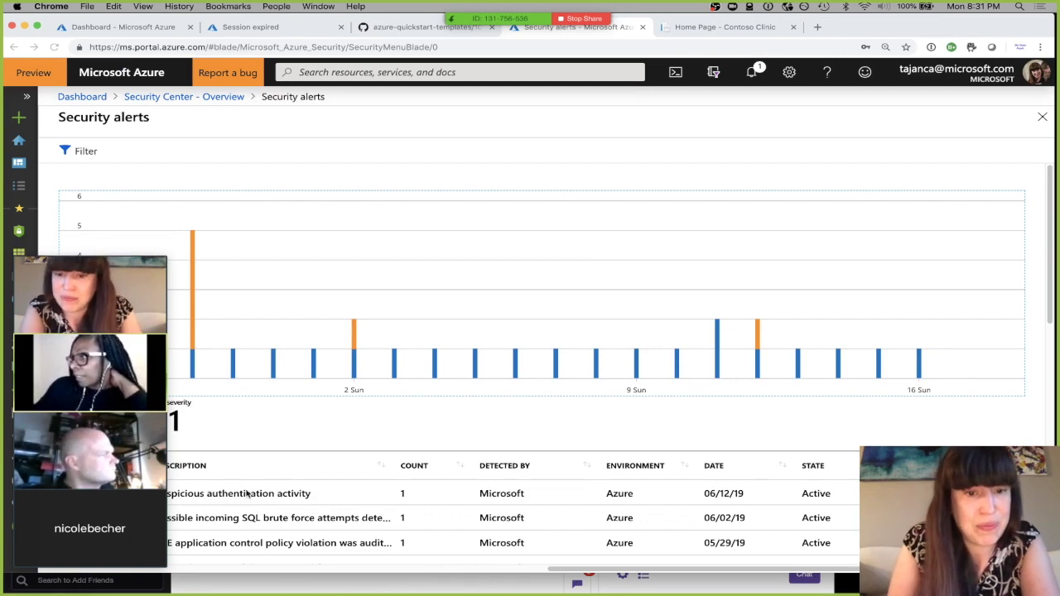
scroll(246, 494, "down", 5)
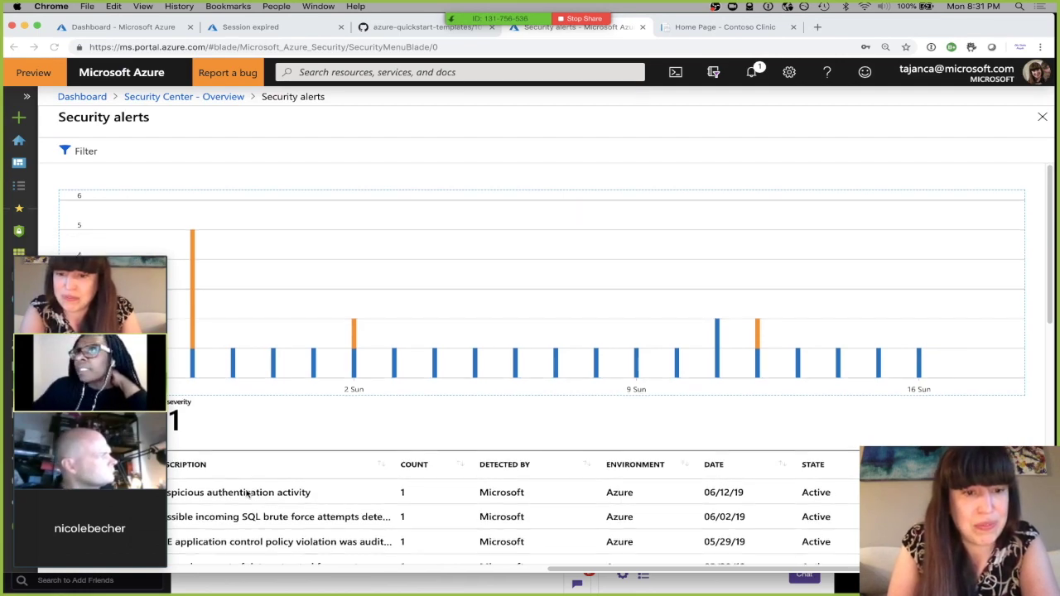
scroll(246, 493, "down", 1)
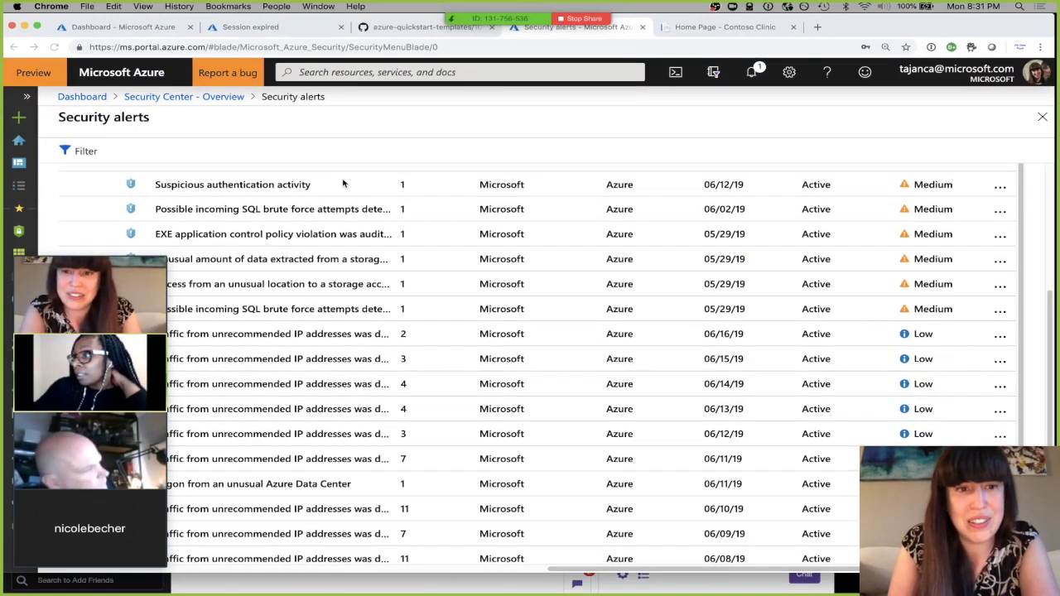
scroll(349, 287, "up", 5)
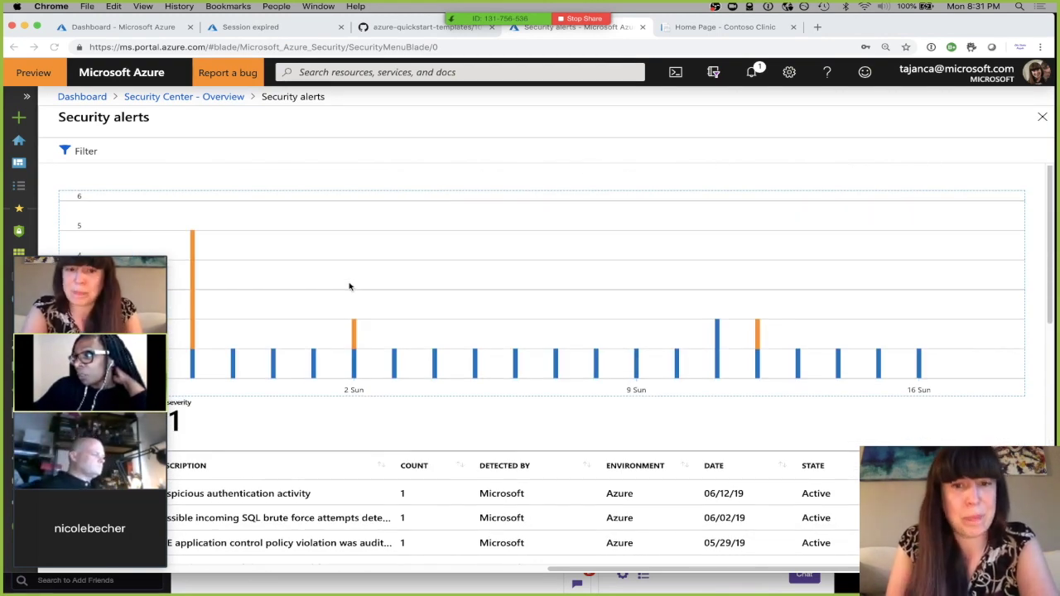
mouse_move(16, 257)
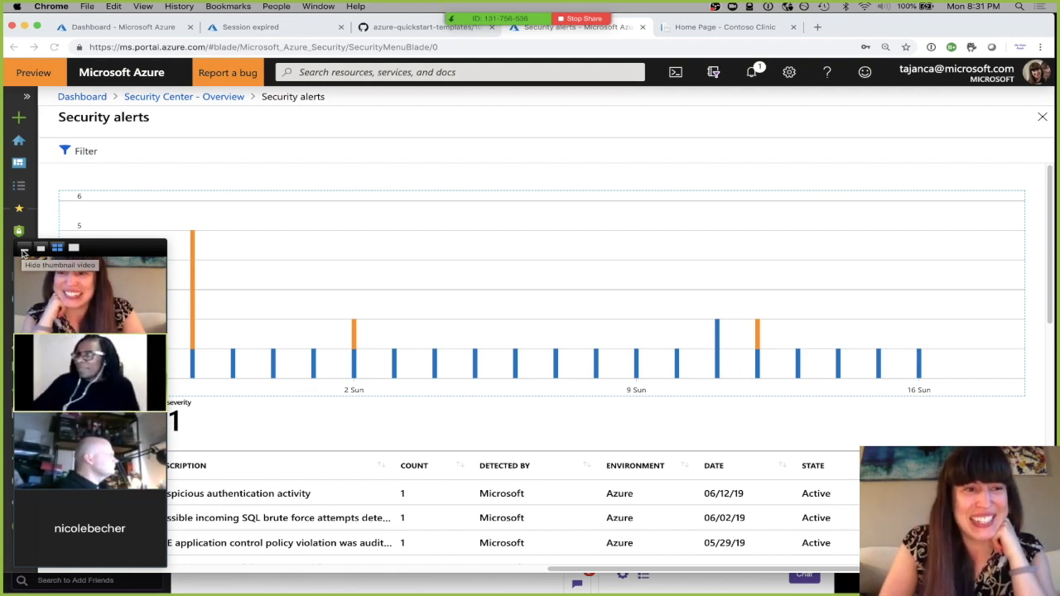
left_click(23, 250)
left_click_drag(112, 263, 106, 557)
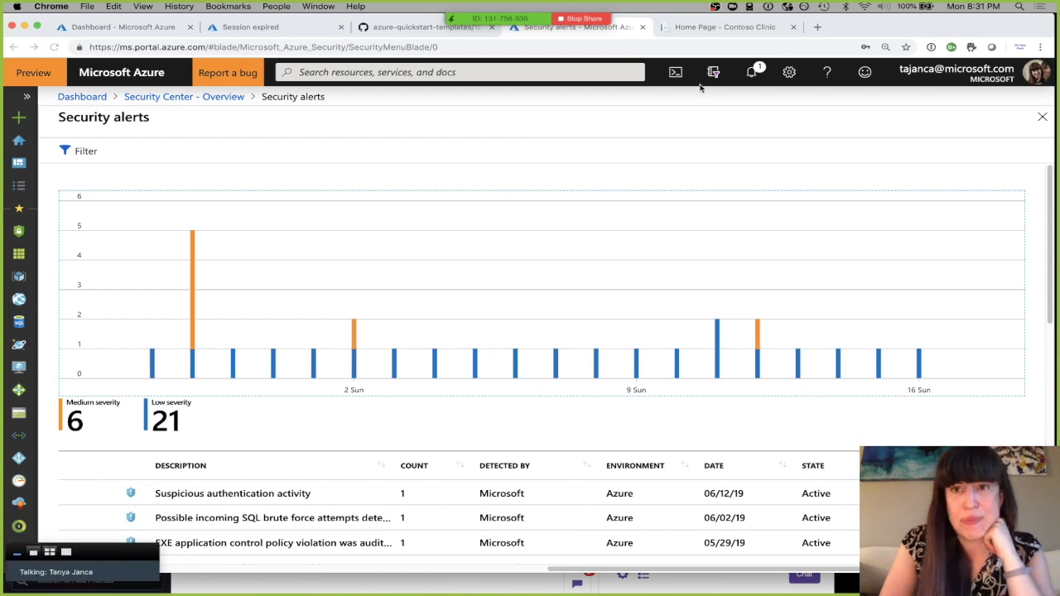
View the Contoso Clinic home page, then return to the Azure dashboard's All resources list
left_click(720, 27)
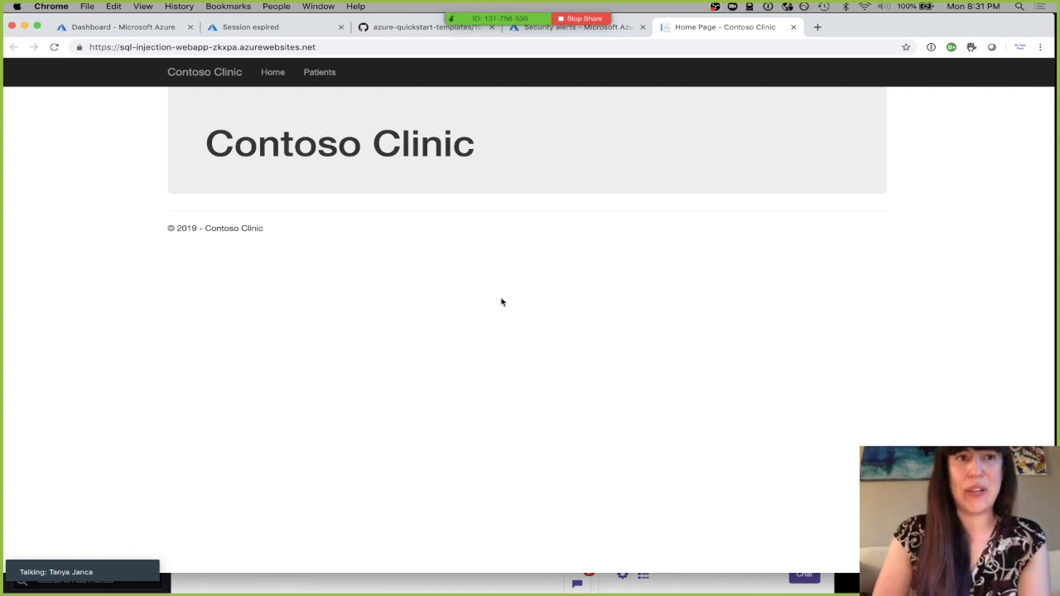
left_click(160, 27)
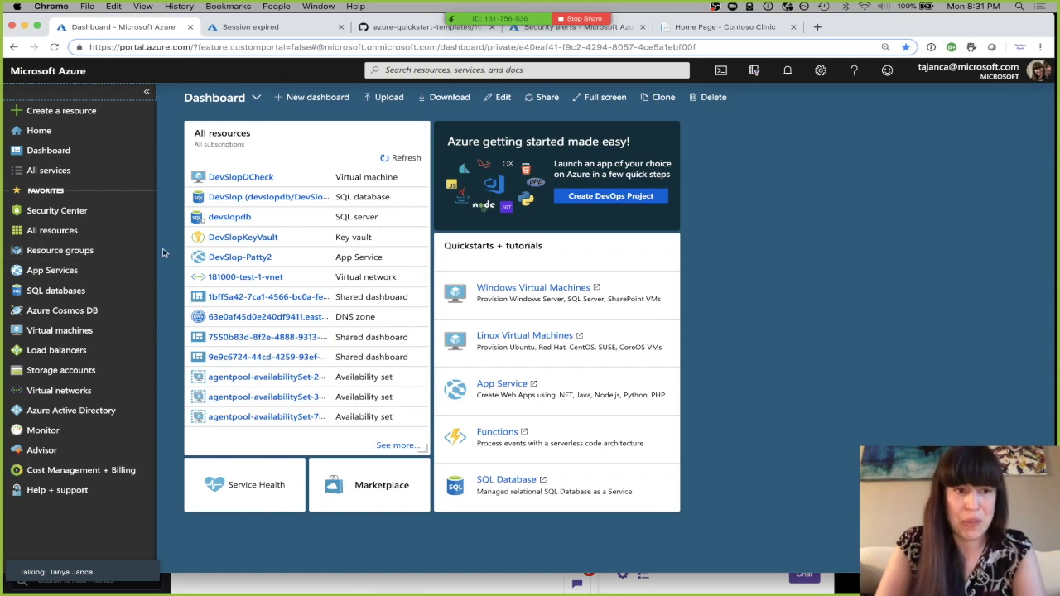
Open the sql-injection-webapp-zkxpa App Service in the DevSlopWorkshop resource group and bring up its Contoso Clinic site
left_click(60, 250)
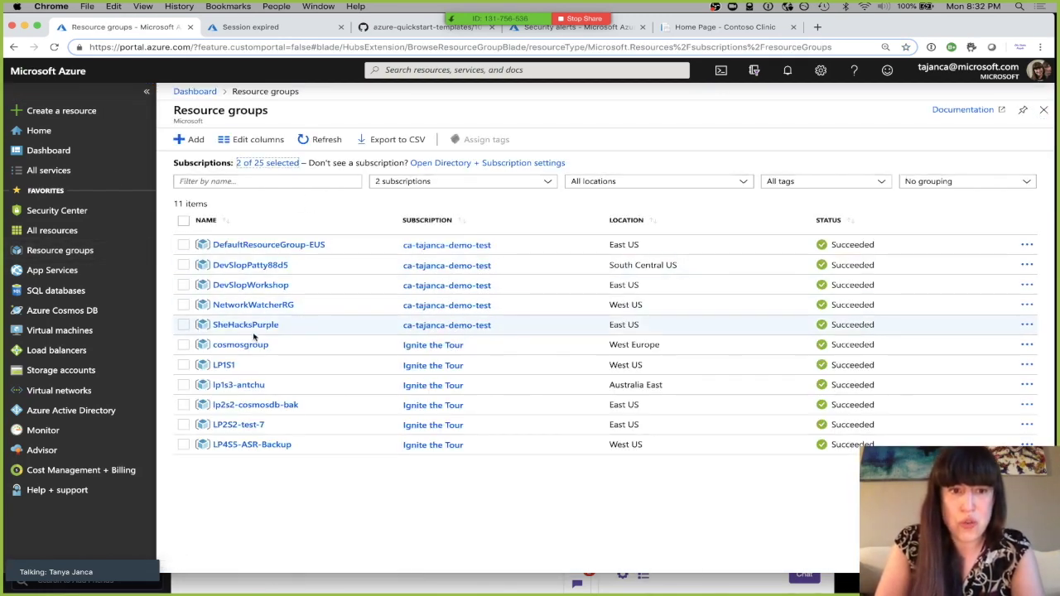
left_click(270, 287)
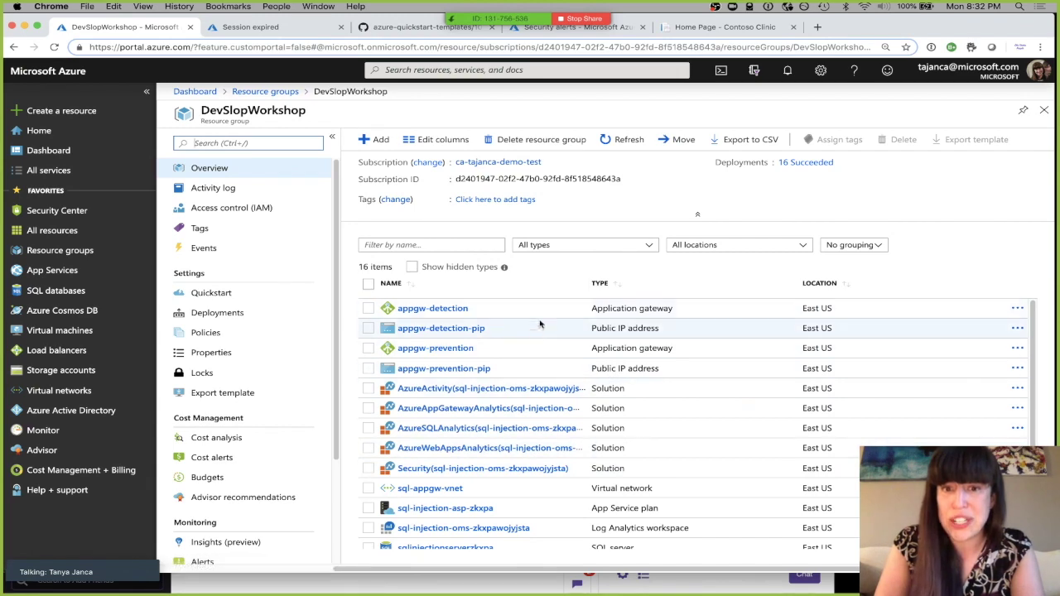
scroll(533, 331, "down", 3)
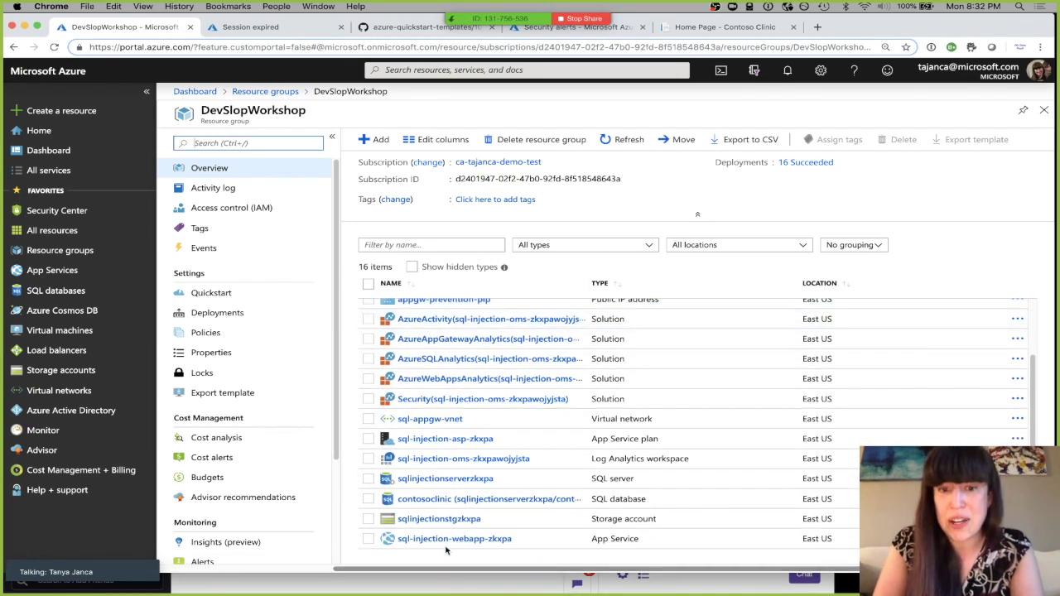
left_click(503, 540)
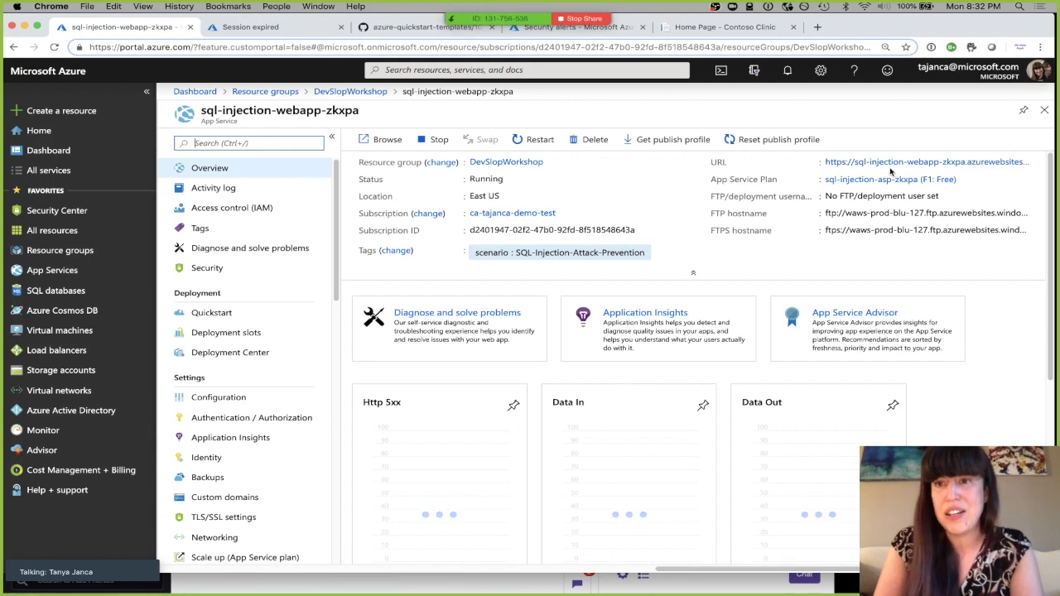
left_click(751, 28)
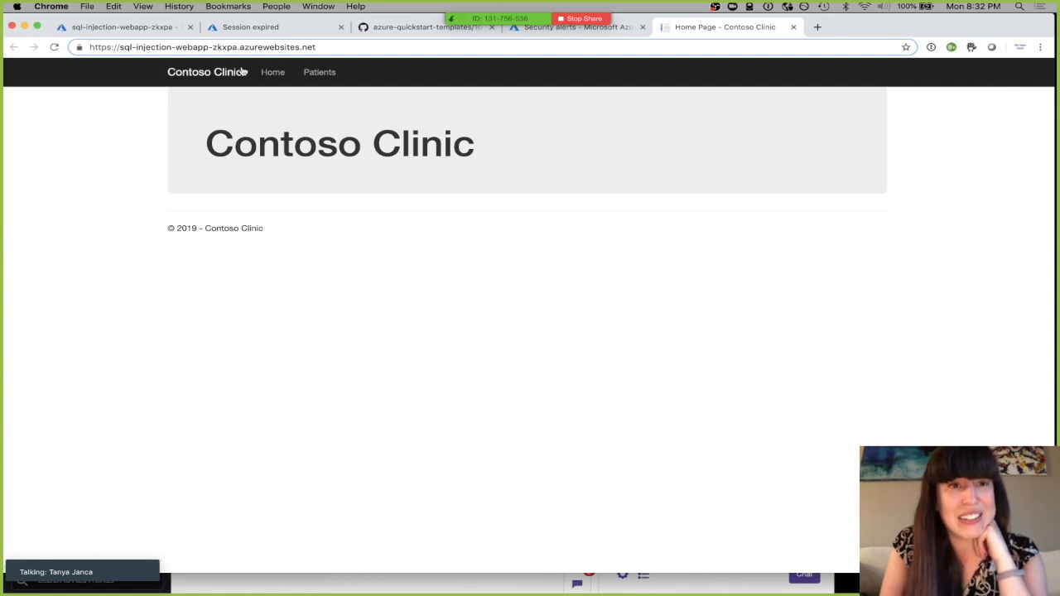
Move through the clinic's navigation links, ending on the Patients table of SSNs, names, addresses and birth dates
left_click(323, 73)
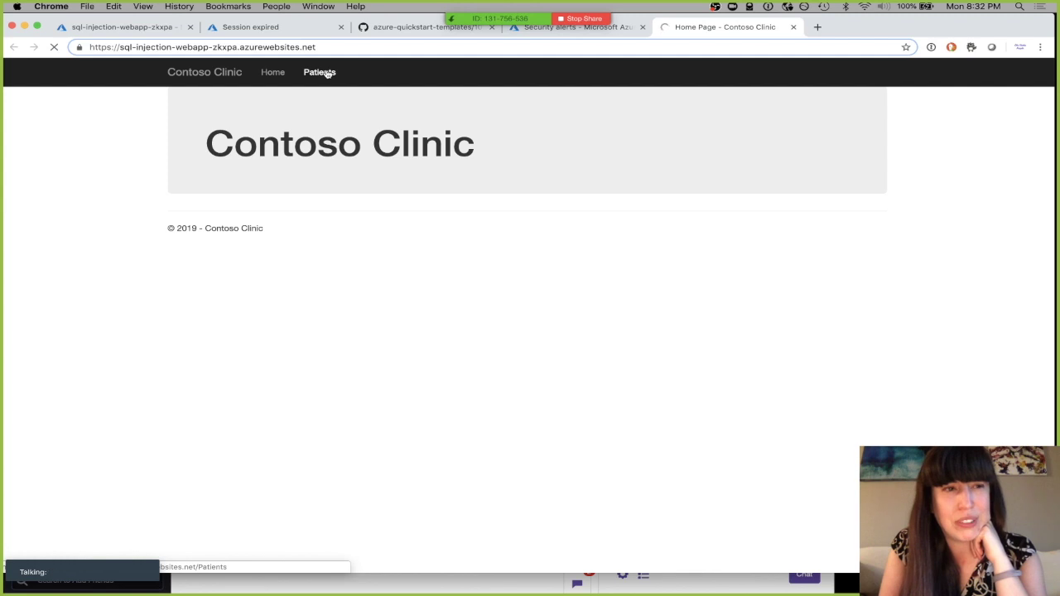
left_click(273, 72)
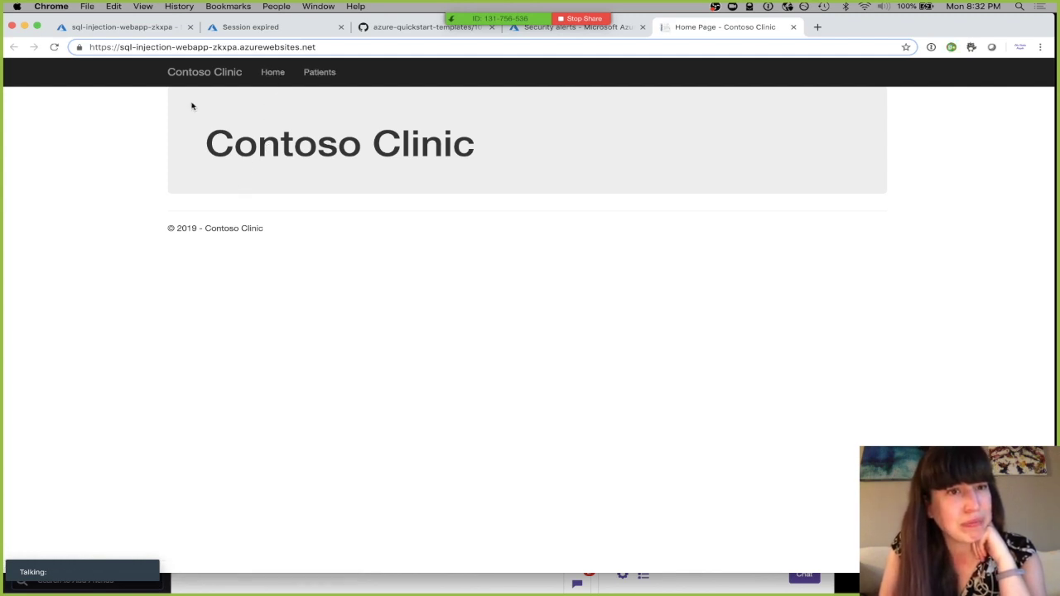
left_click(232, 72)
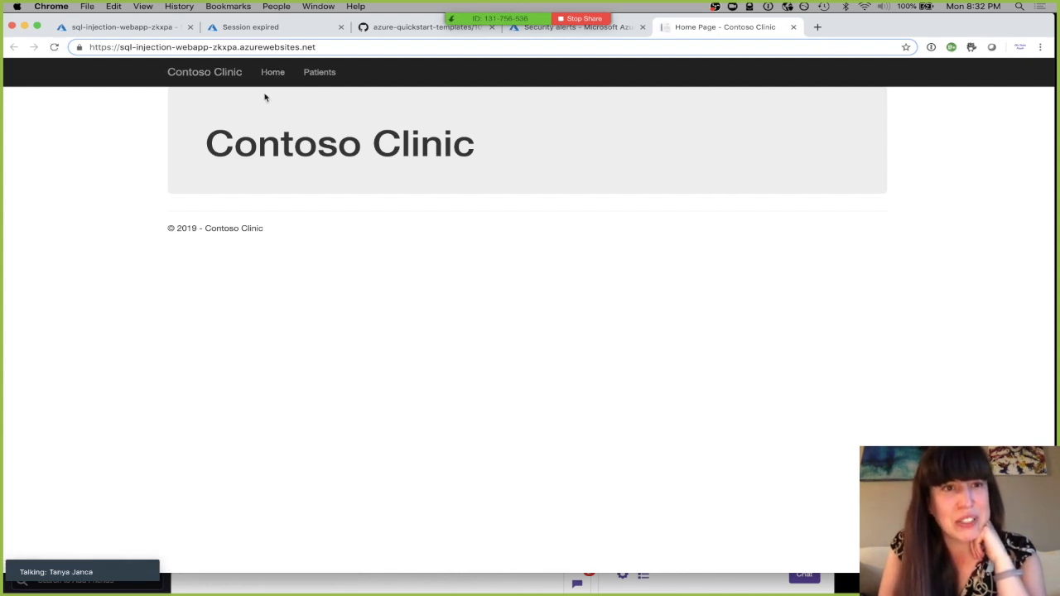
left_click(320, 73)
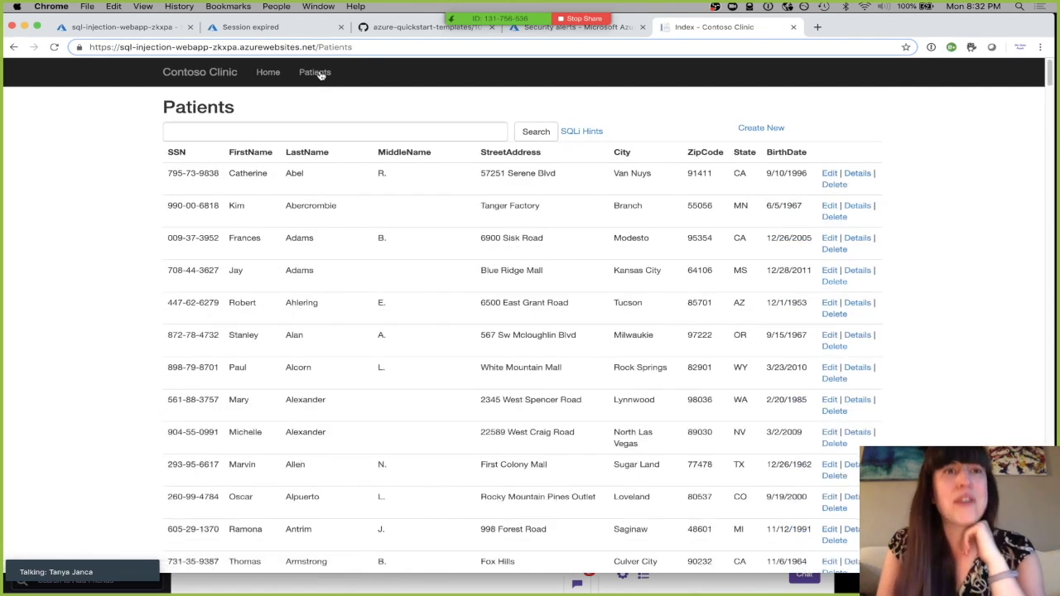
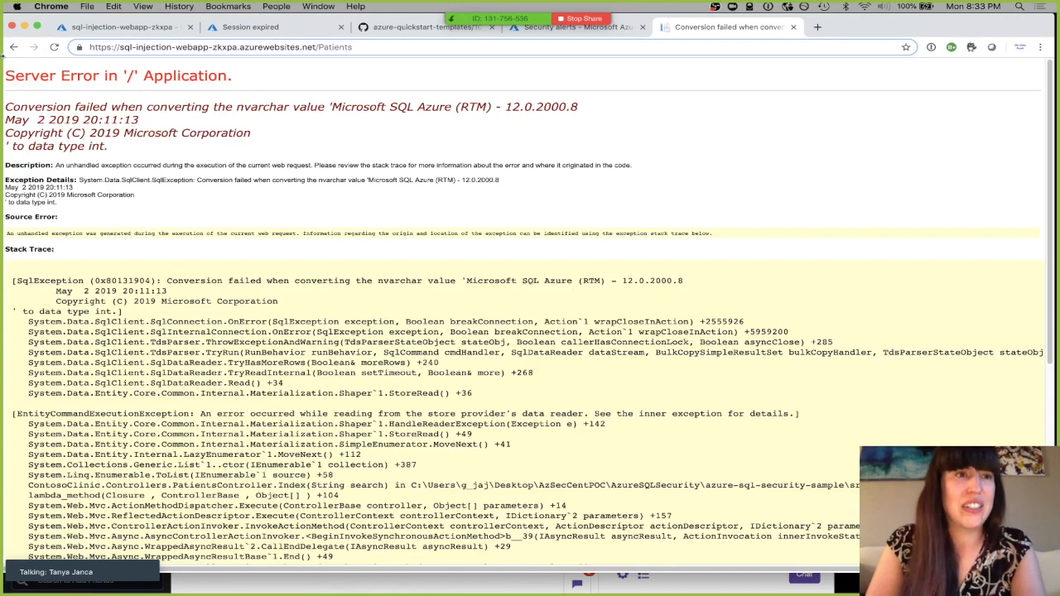
left_click(14, 47)
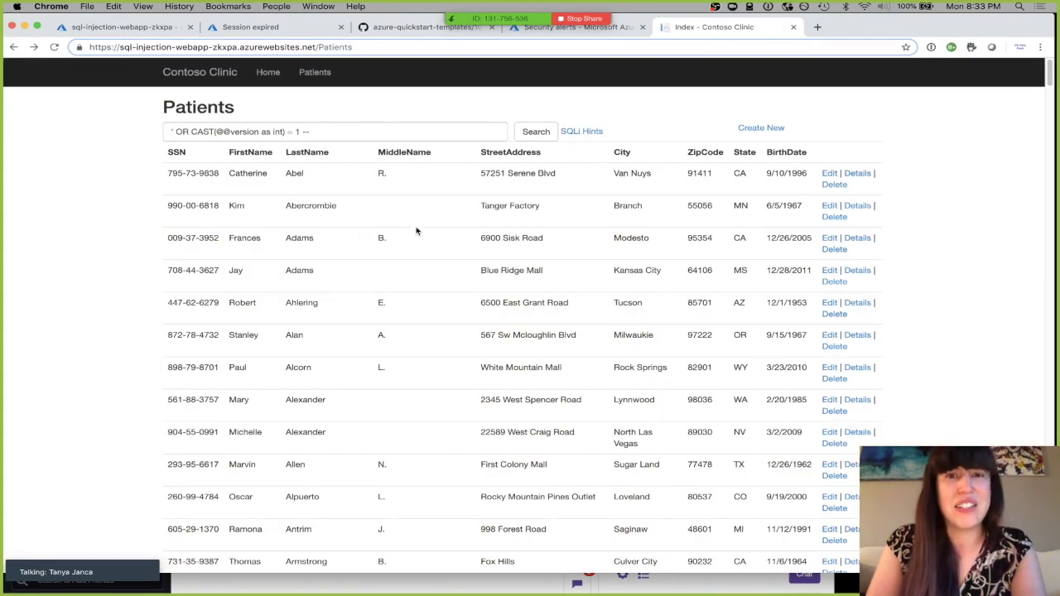
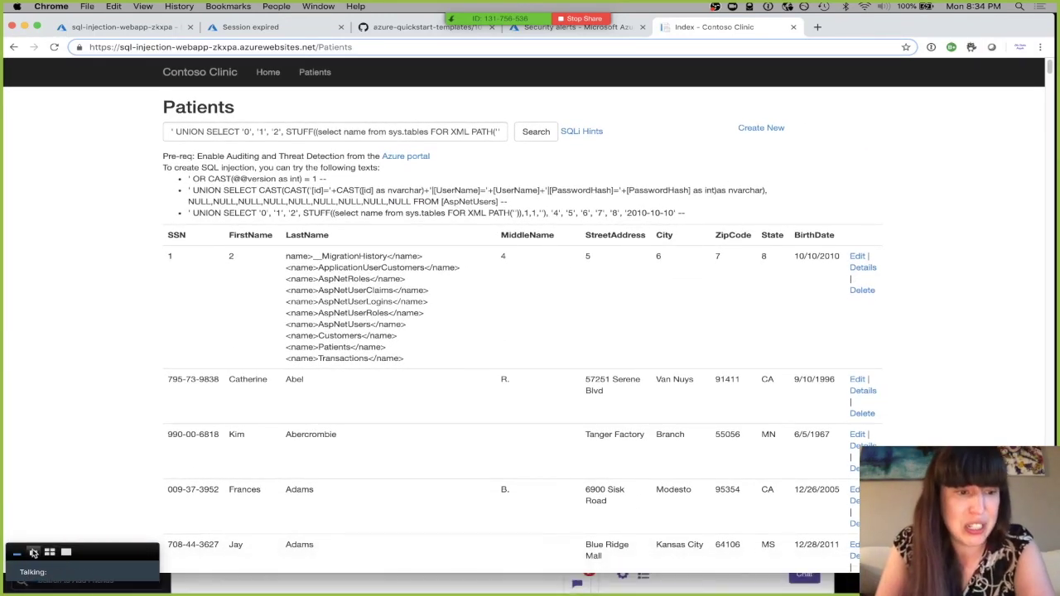
left_click(50, 553)
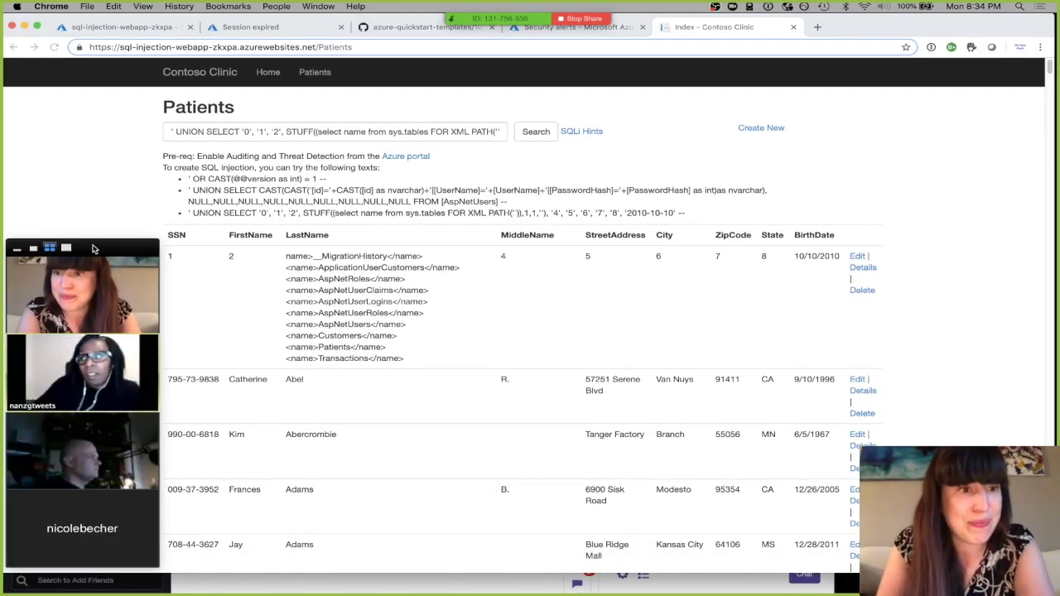
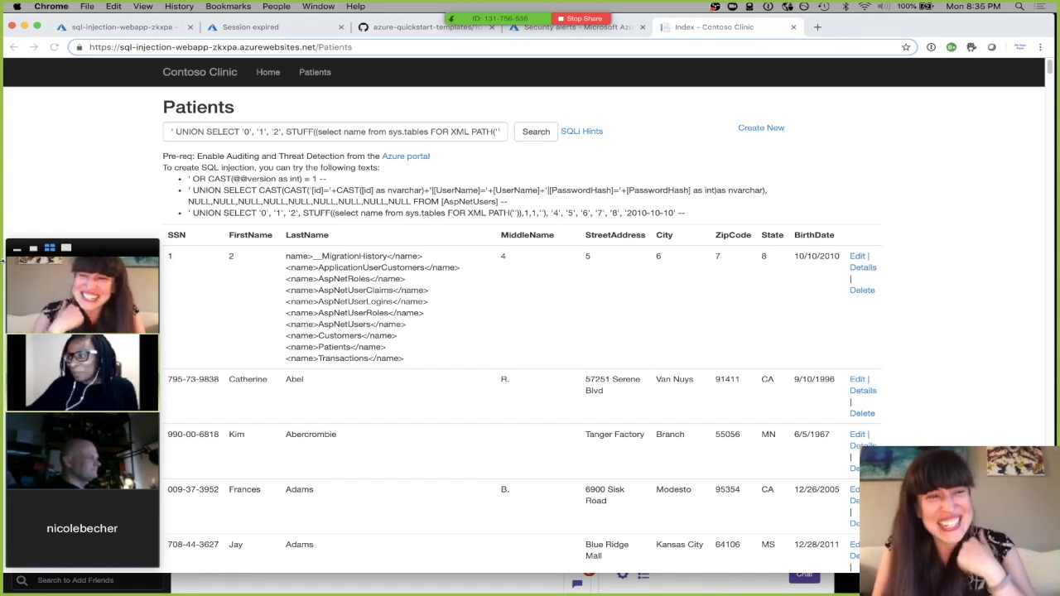
Hide the Zoom thumbnails, move the call bar aside, and switch to the Session expired portal tab
left_click(18, 253)
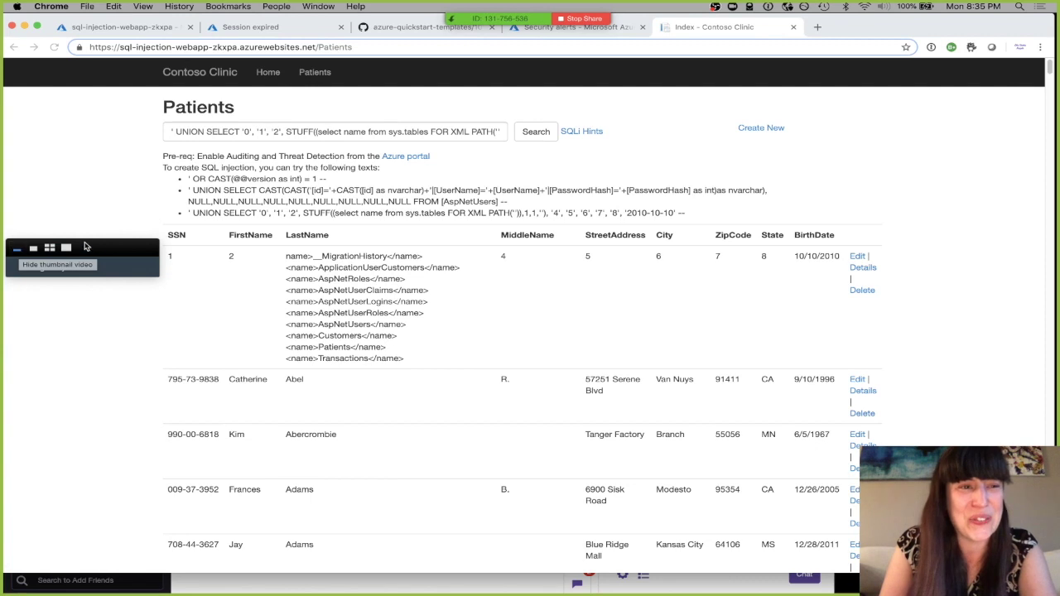
left_click_drag(118, 248, 118, 560)
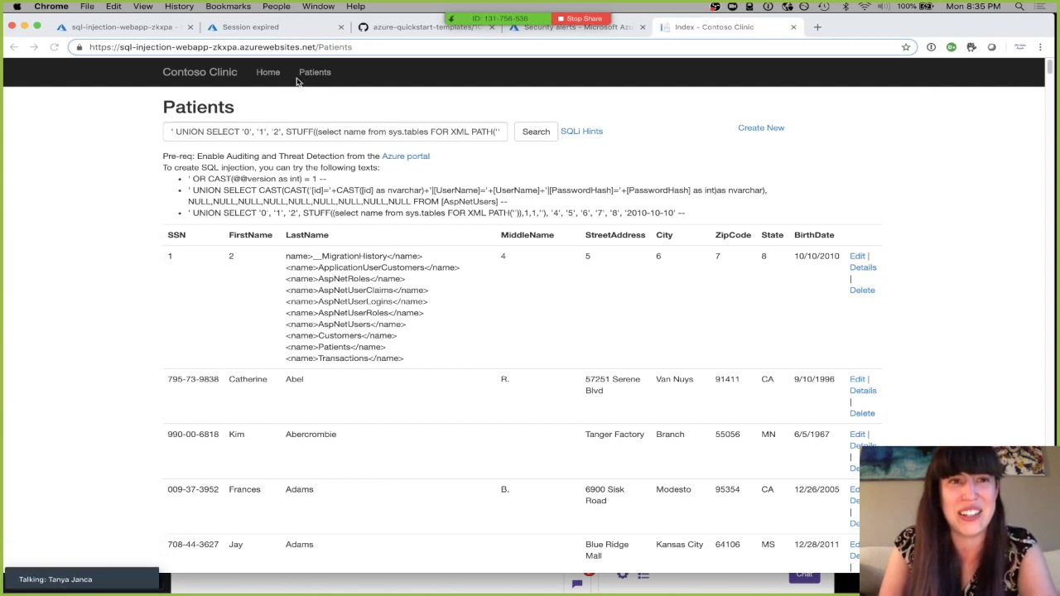
left_click(264, 31)
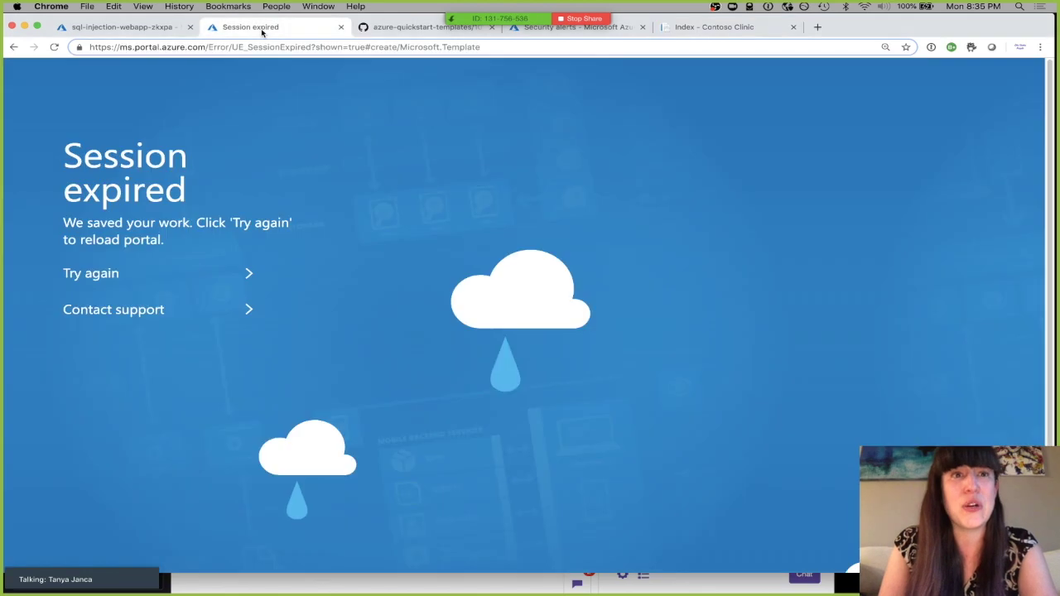
Close the expired-session tab and open Security Center's Security alerts list on the sql-injection-webapp tab
left_click(341, 28)
left_click(145, 31)
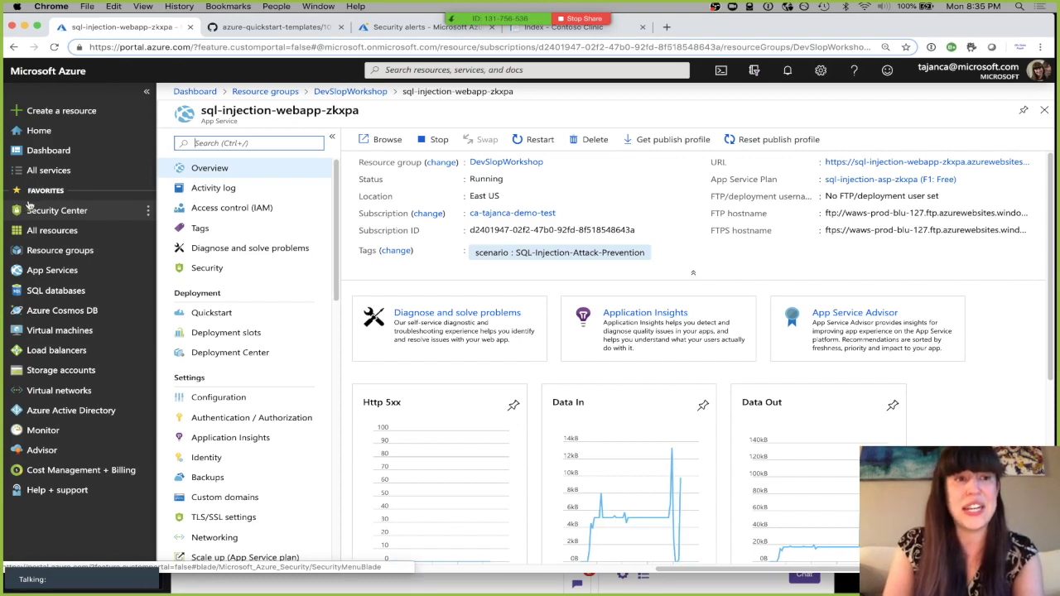
left_click(83, 213)
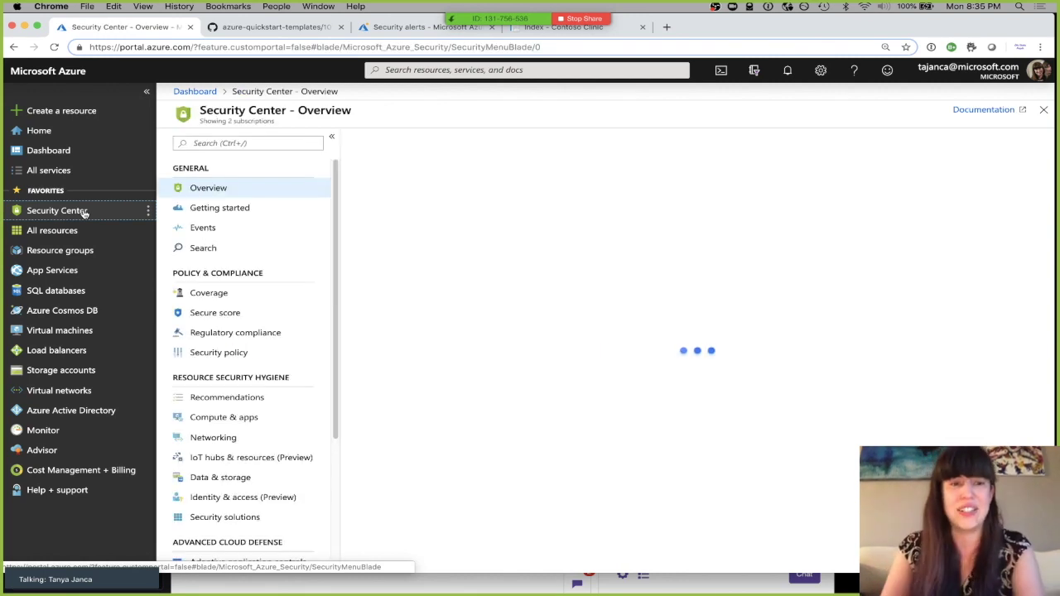
key("super+equal")
key("super+equal")
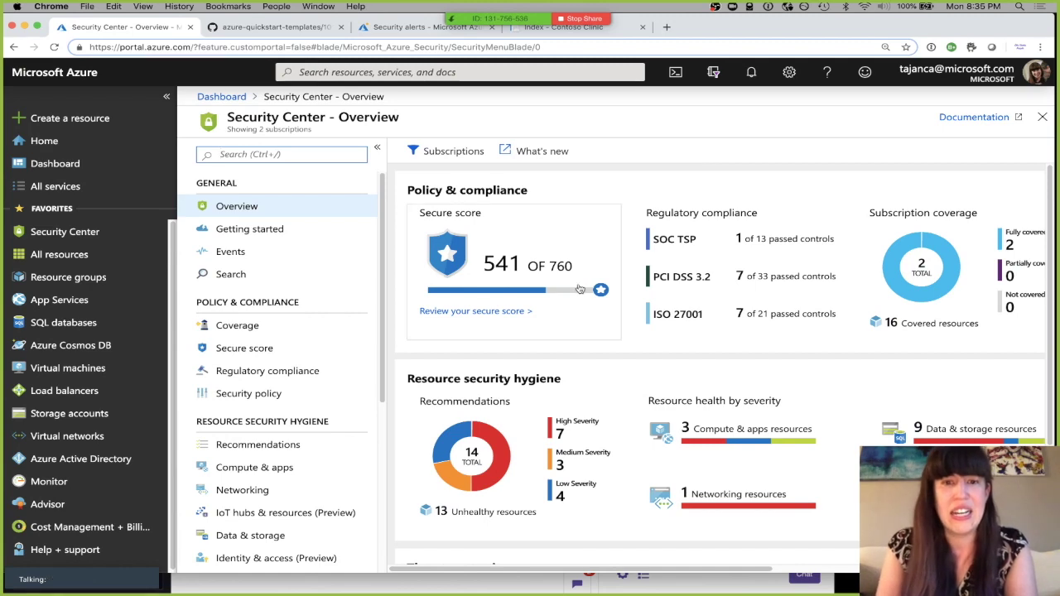
scroll(580, 288, "down", 4)
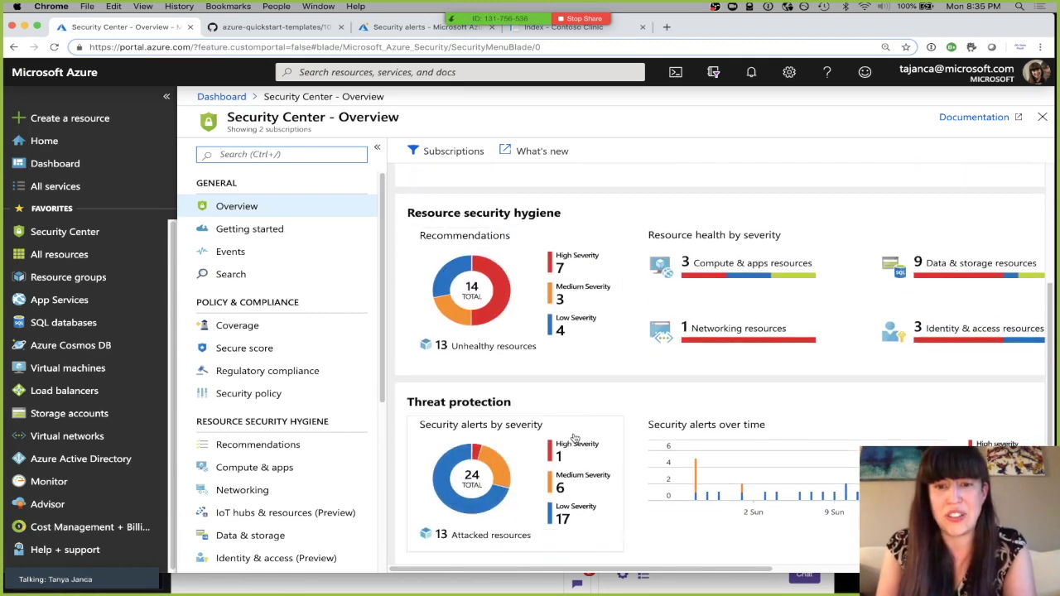
left_click(573, 460)
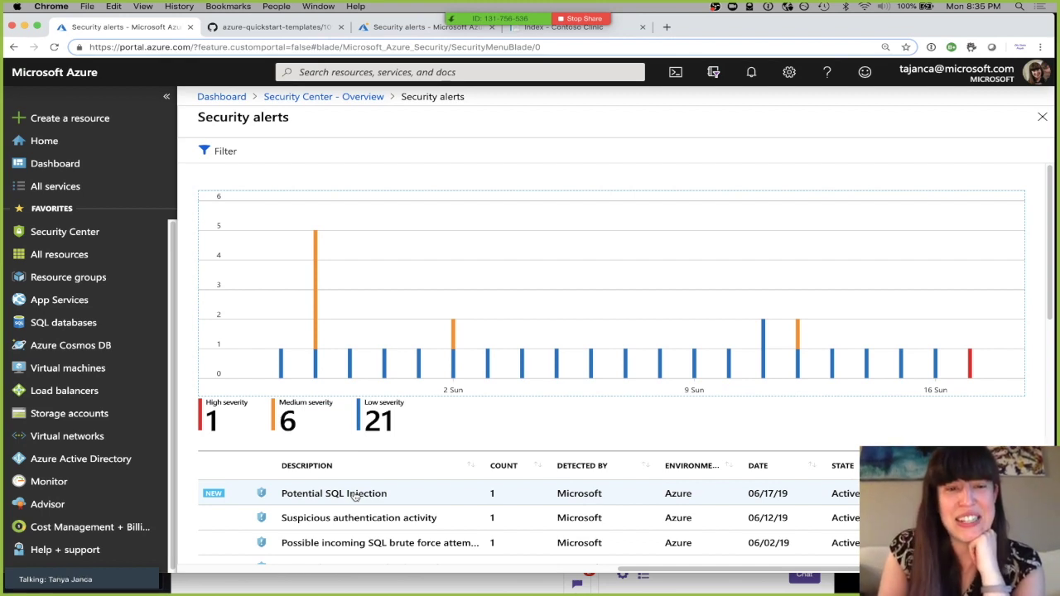
Open the Potential SQL Injection alert from the Security alerts table
left_click(355, 495)
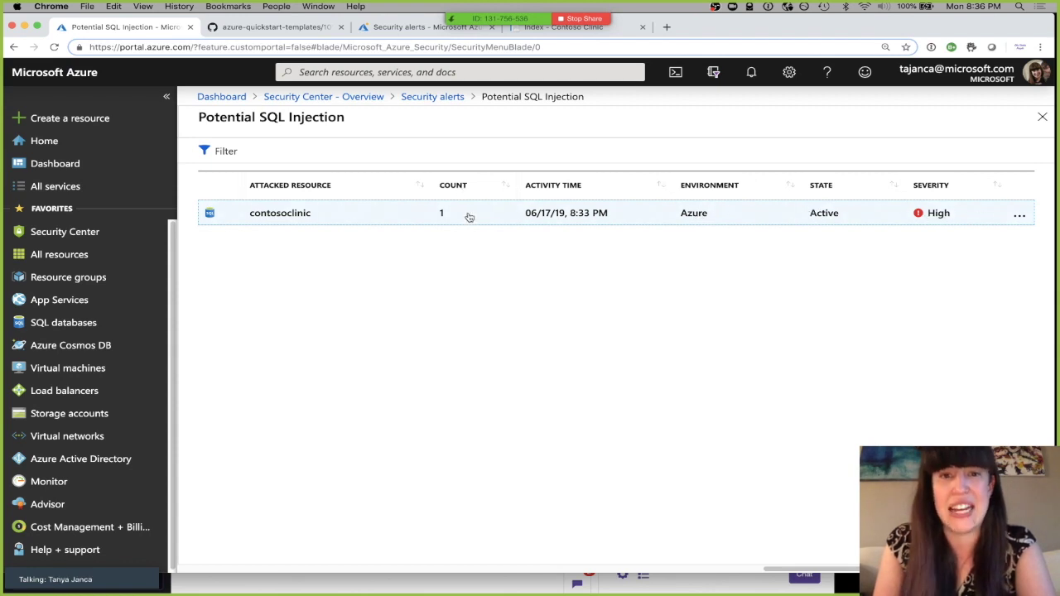
Open the contosoclinic alert details and review its General information, including server and IP address
left_click(469, 216)
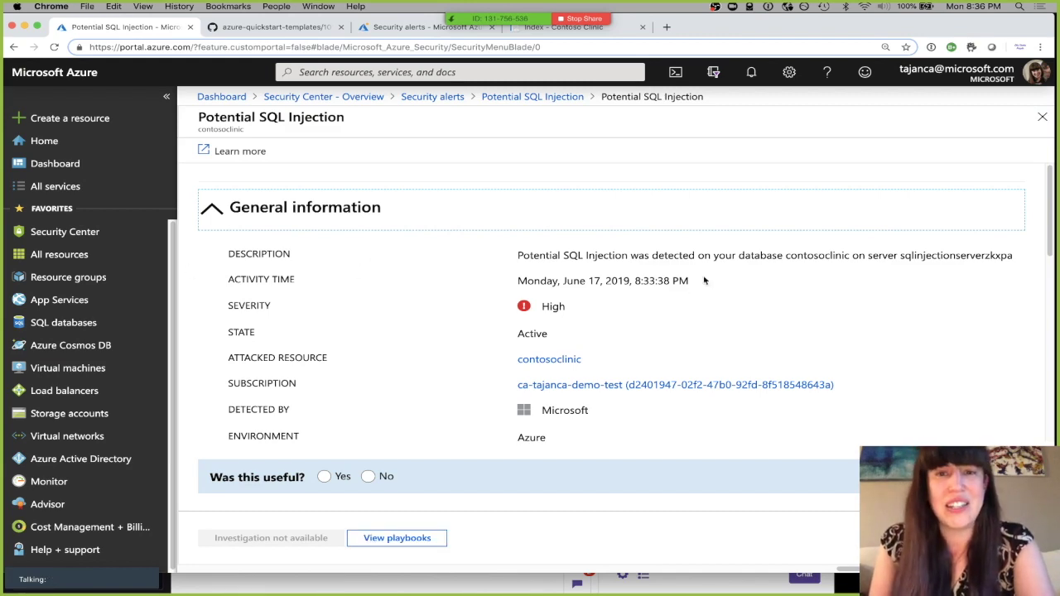
scroll(619, 329, "down", 1)
scroll(619, 329, "down", 2)
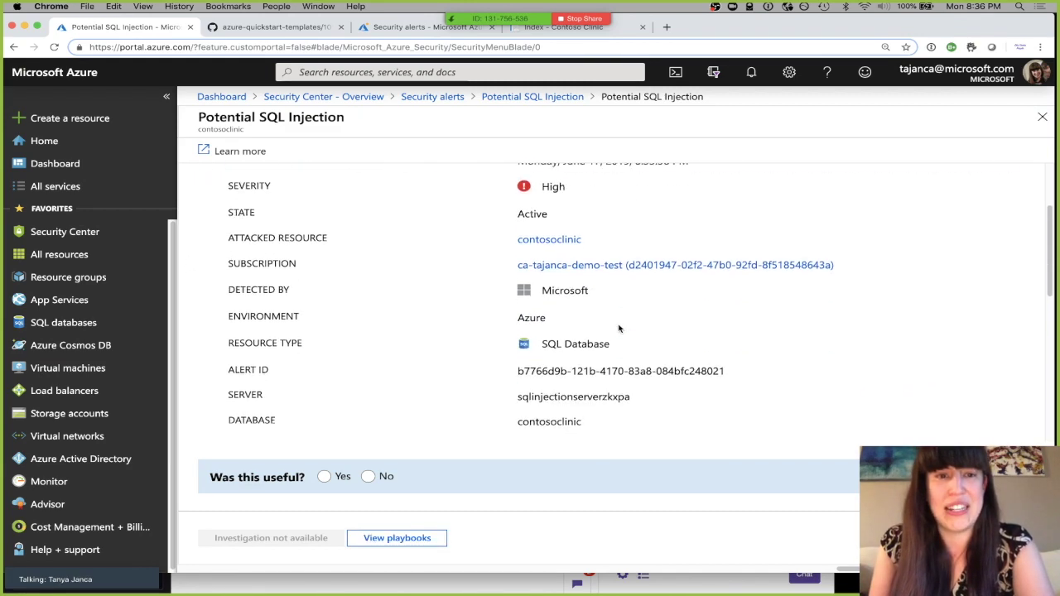
scroll(678, 286, "down", 4)
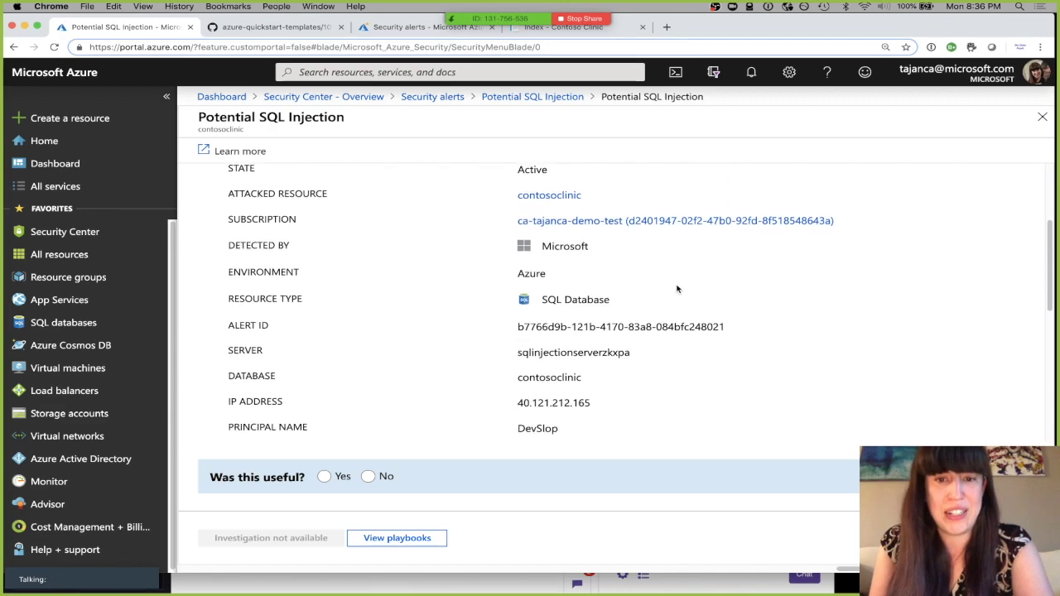
scroll(678, 288, "up", 2)
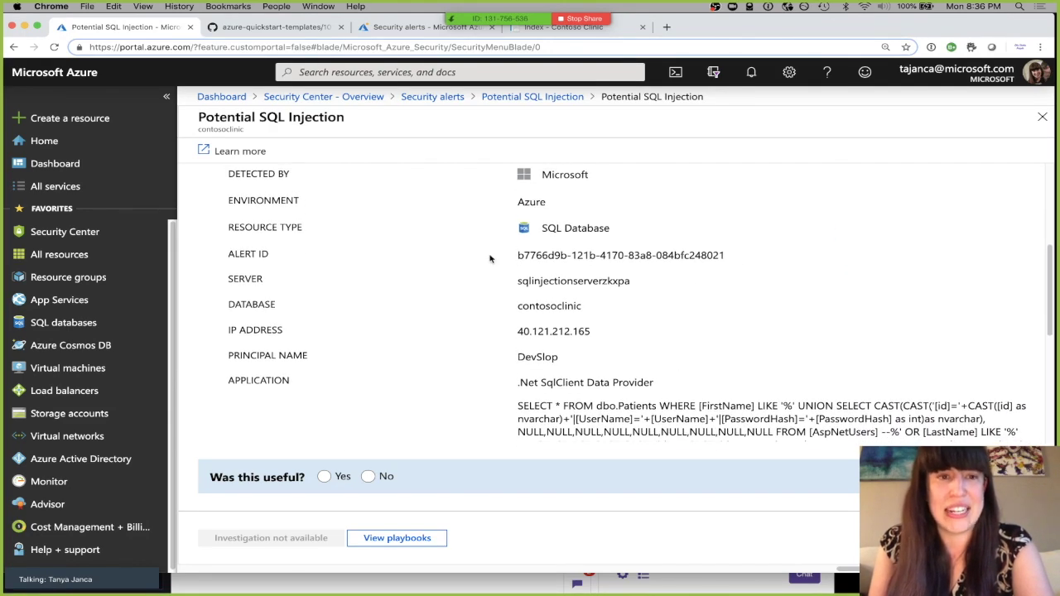
scroll(795, 297, "down", 3)
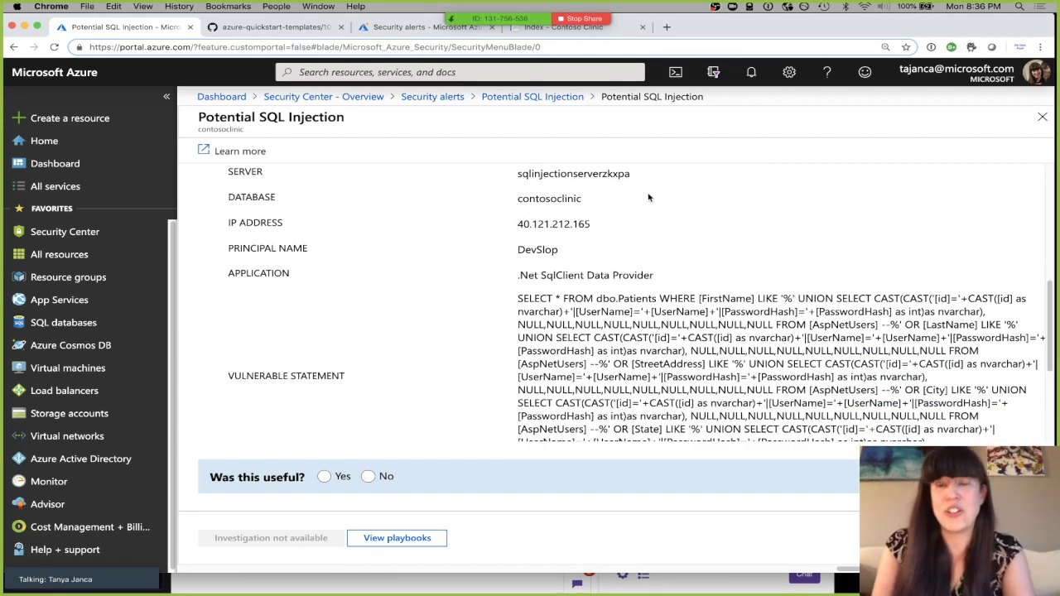
scroll(649, 197, "down", 2)
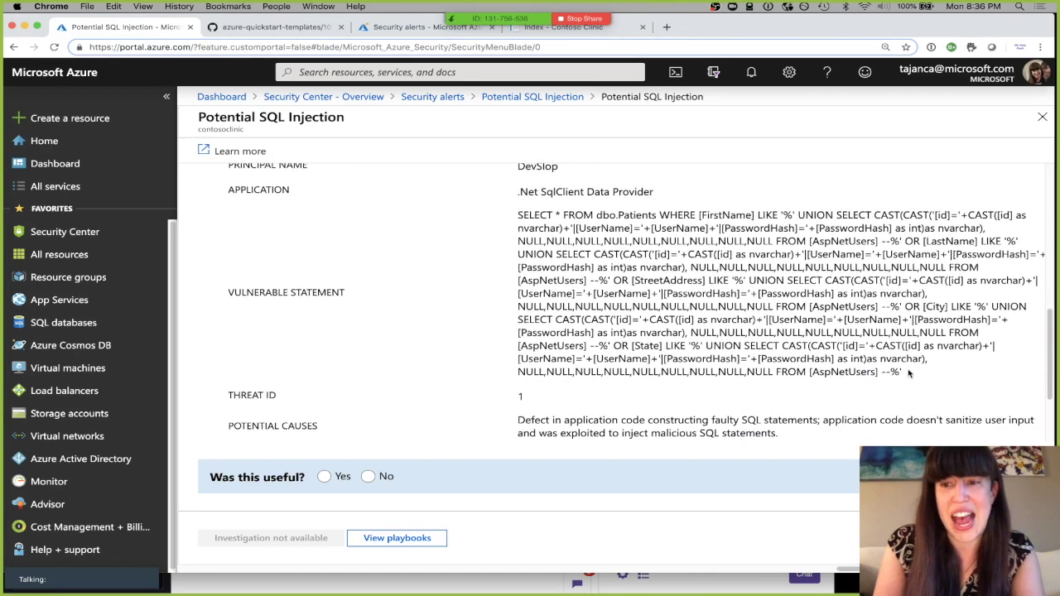
Select the Vulnerable Statement text showing the UNION SELECT queries on AspNetUsers password hashes
left_click_drag(908, 373, 520, 357)
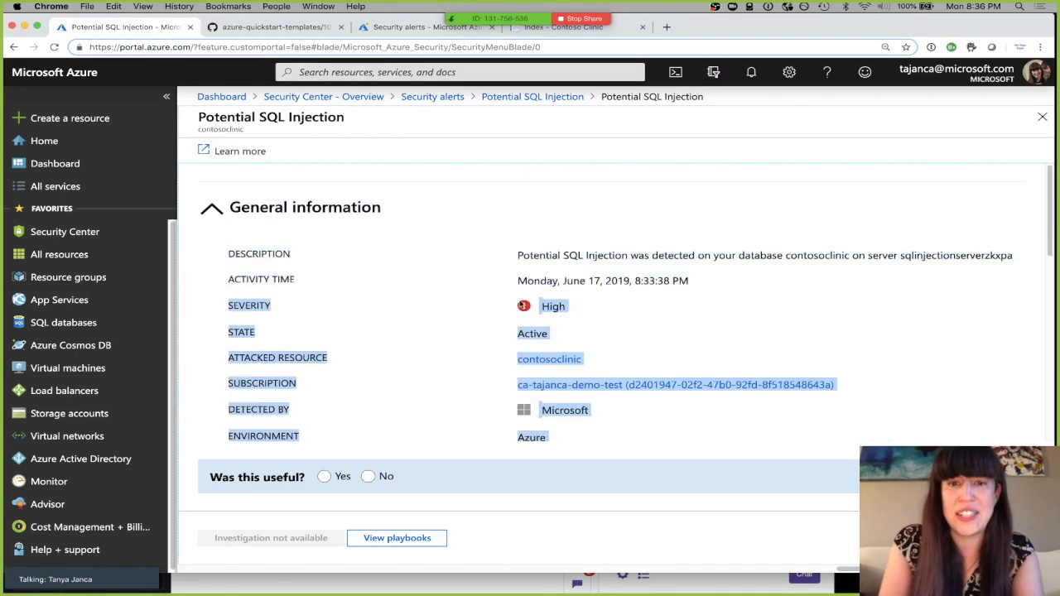
scroll(548, 354, "down", 5)
scroll(548, 354, "down", 4)
scroll(548, 355, "up", 2)
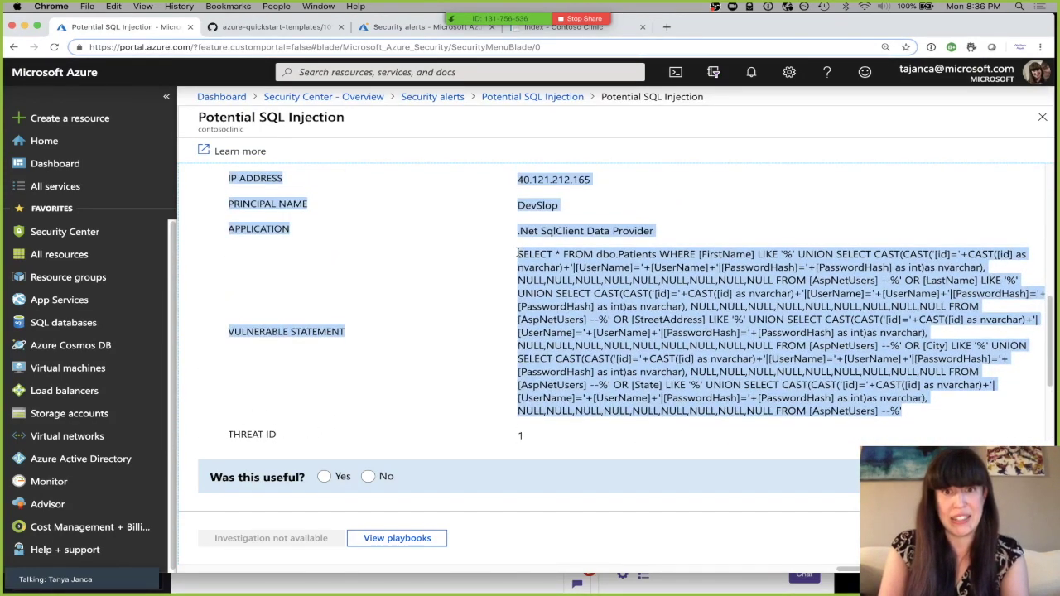
left_click_drag(518, 253, 923, 409)
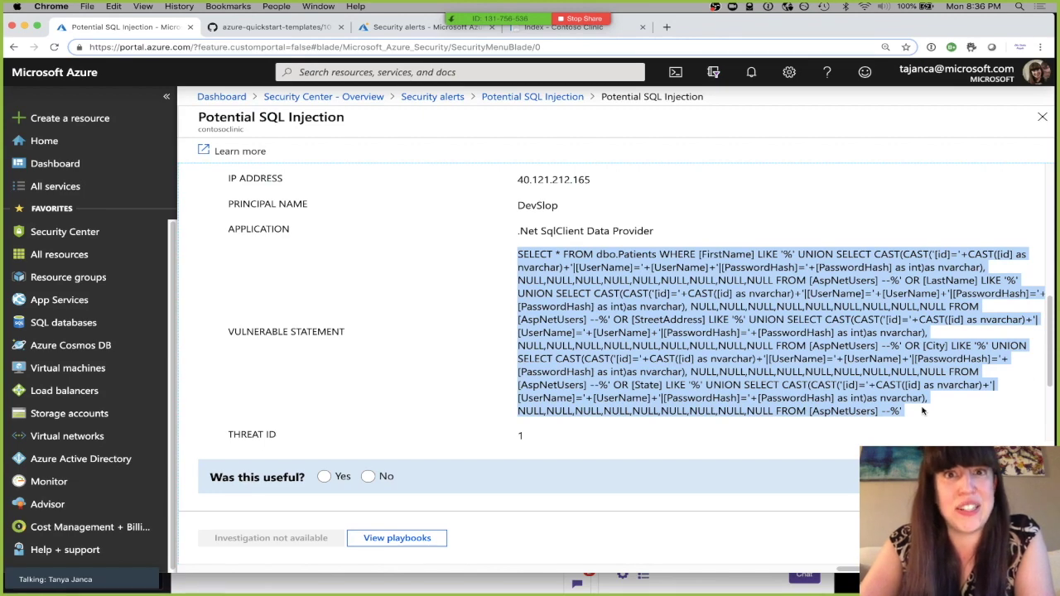
Answer Yes to 'Was this useful?' for the SQL injection alert
scroll(922, 410, "down", 3)
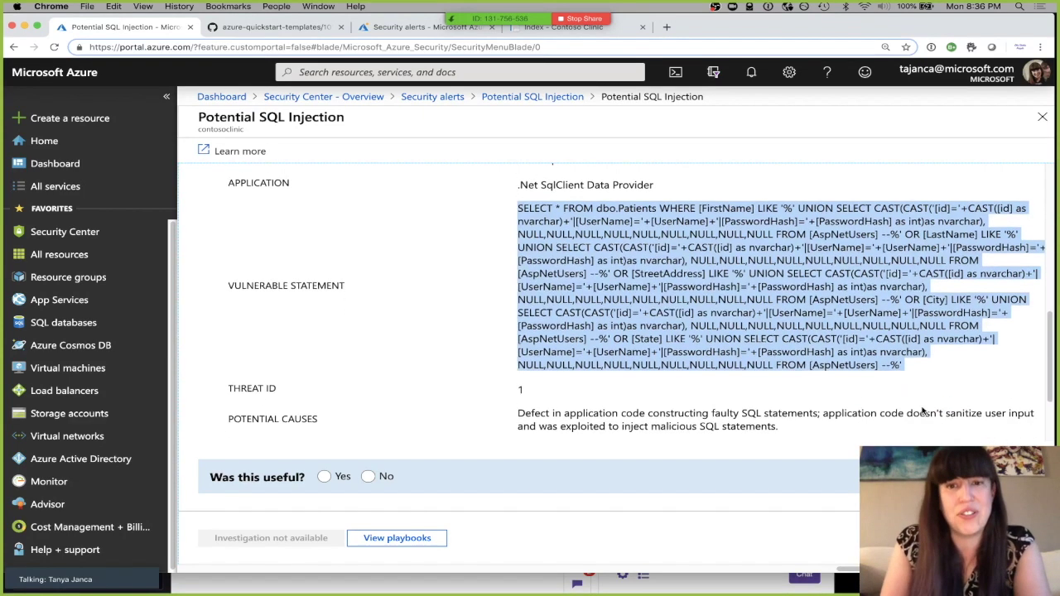
scroll(853, 381, "down", 1)
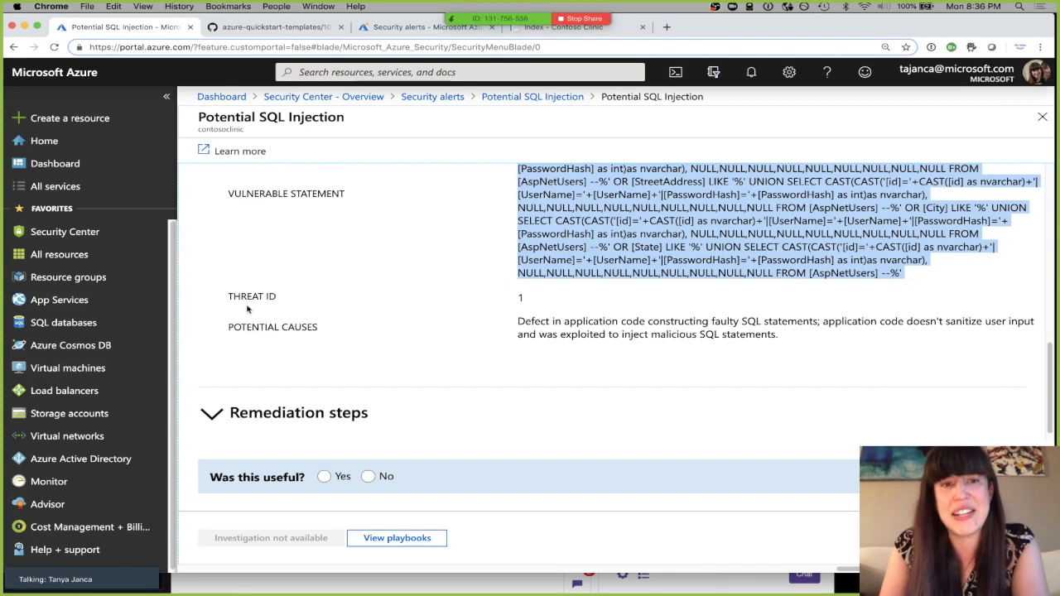
scroll(650, 316, "down", 1)
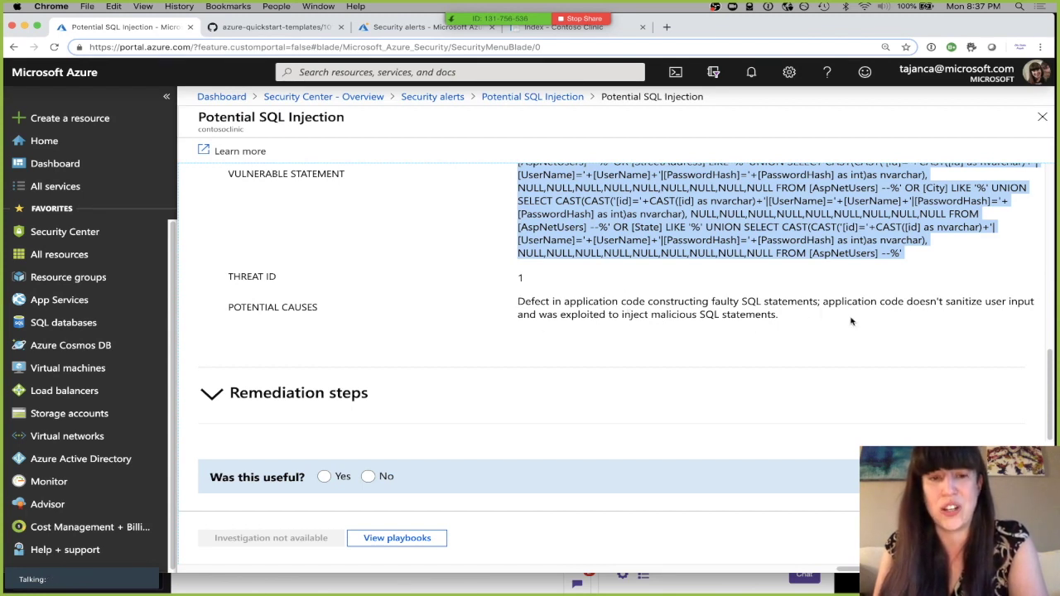
left_click(325, 477)
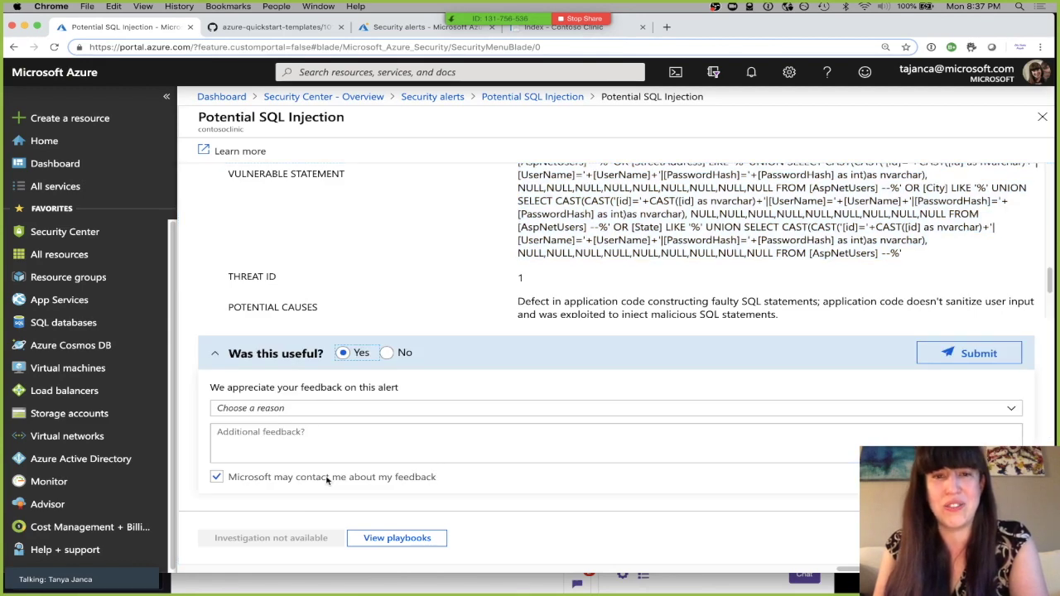
Check View playbooks, collapse the feedback section, and return to the alert's General information
scroll(427, 233, "up", 4)
scroll(426, 233, "down", 4)
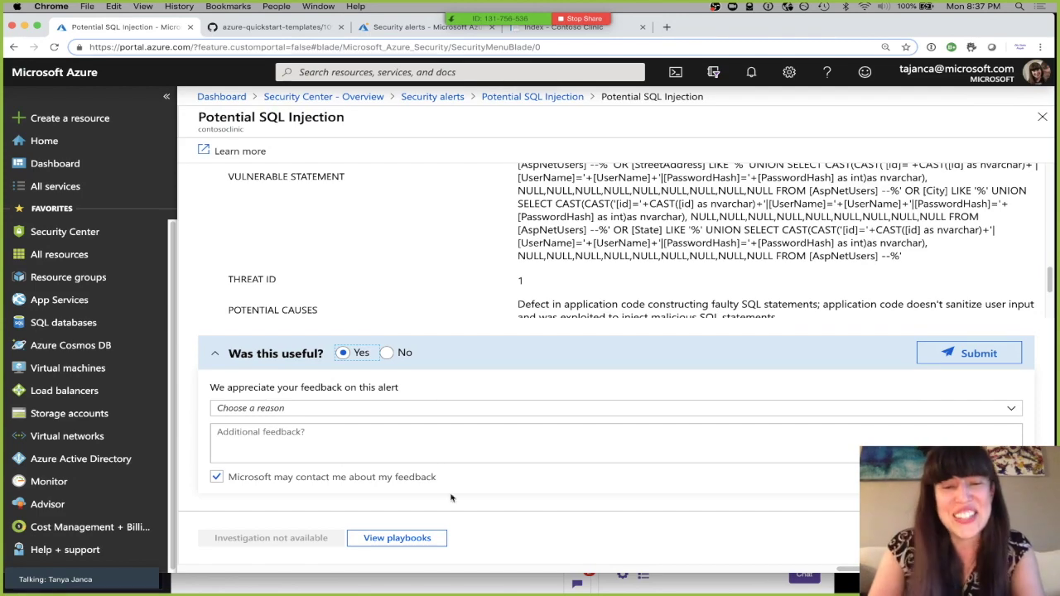
left_click(394, 541)
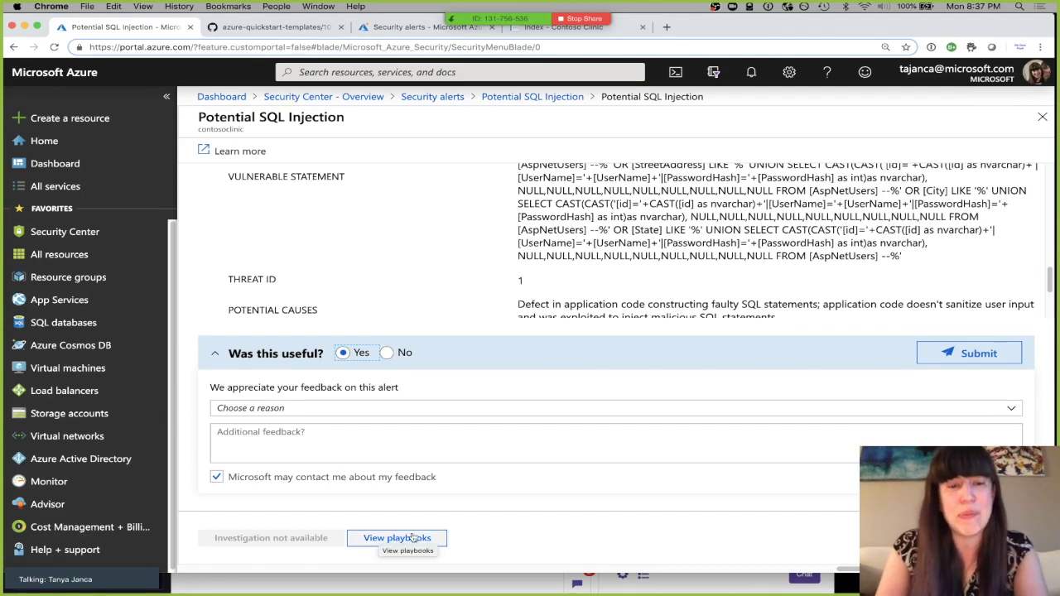
scroll(555, 259, "up", 5)
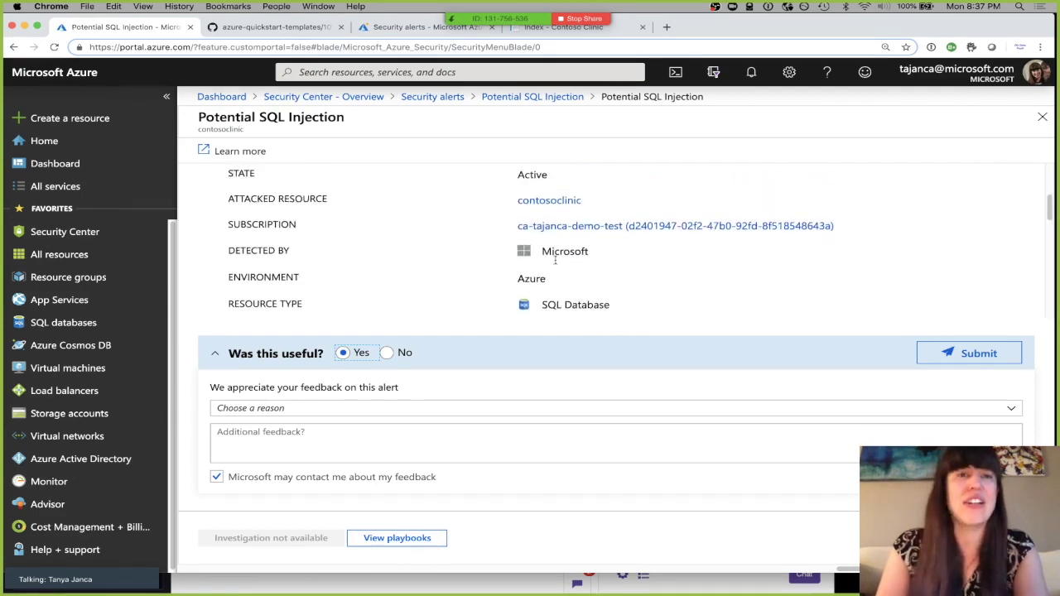
left_click(217, 356)
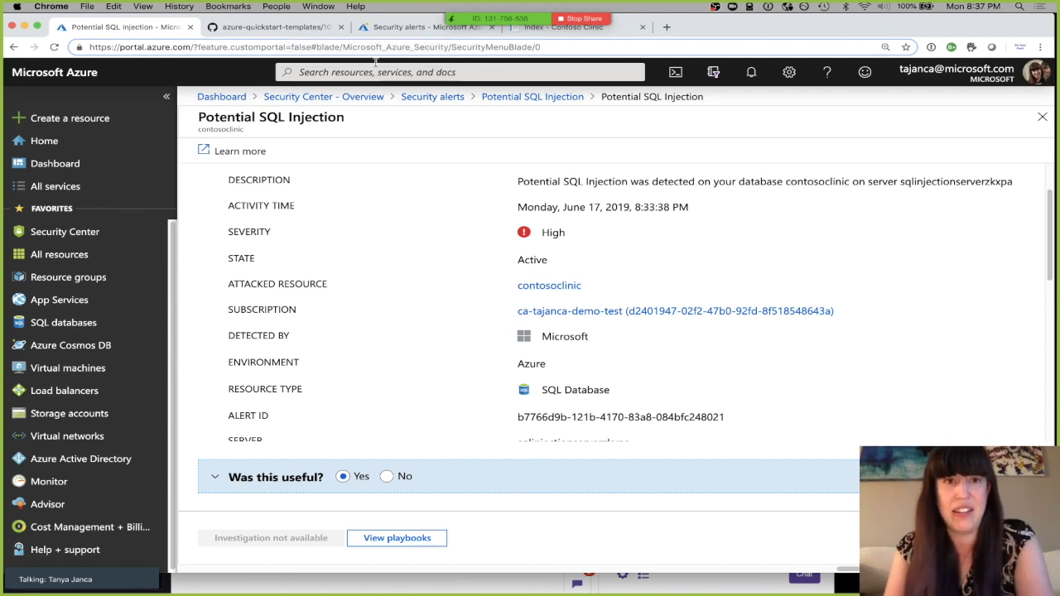
scroll(389, 284, "up", 2)
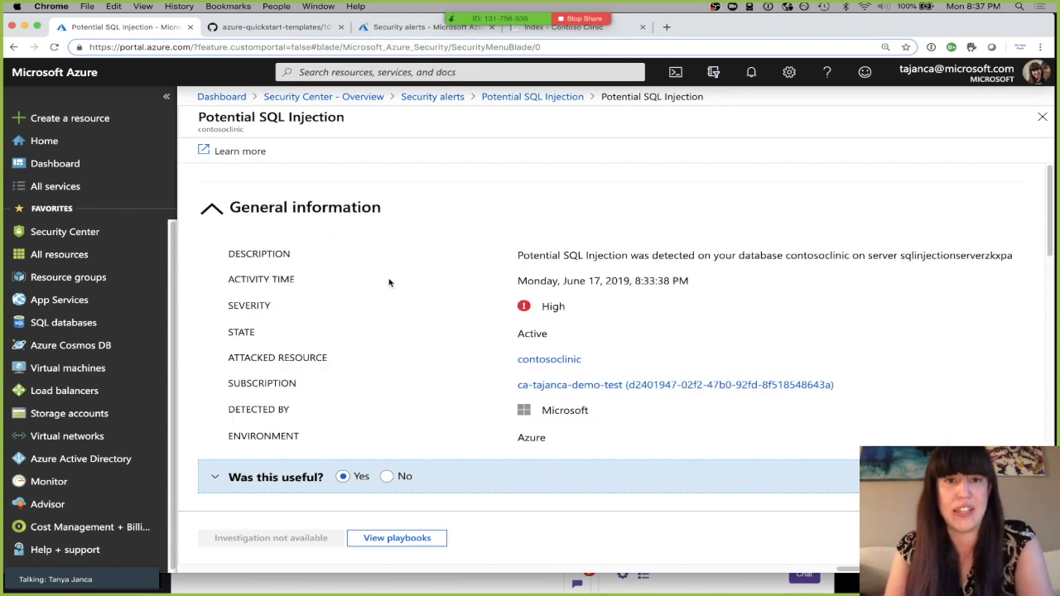
Go back to the full Security alerts list, discarding the unsaved feedback
left_click(563, 98)
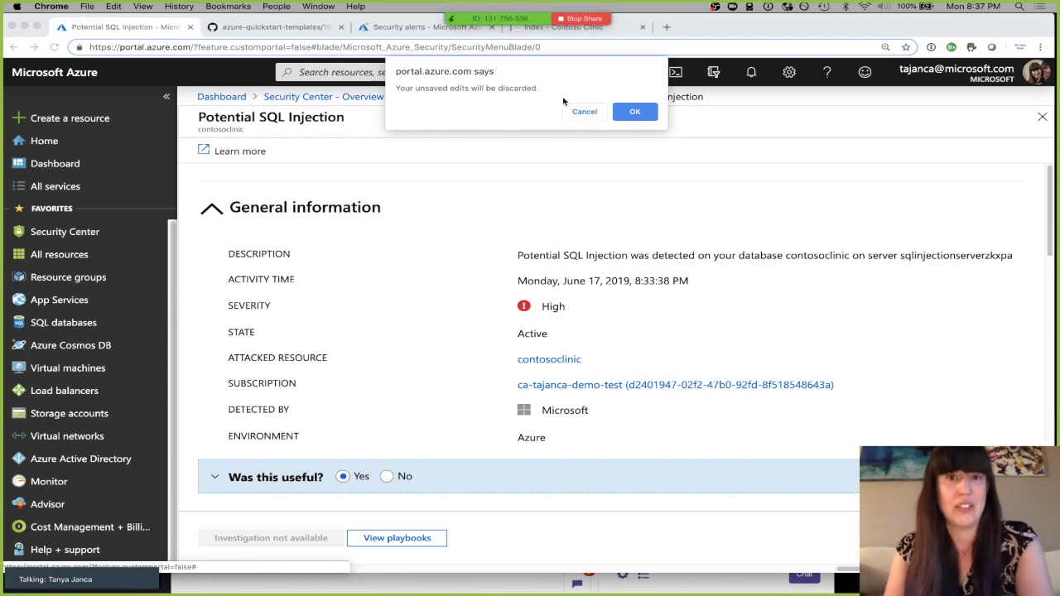
left_click(639, 116)
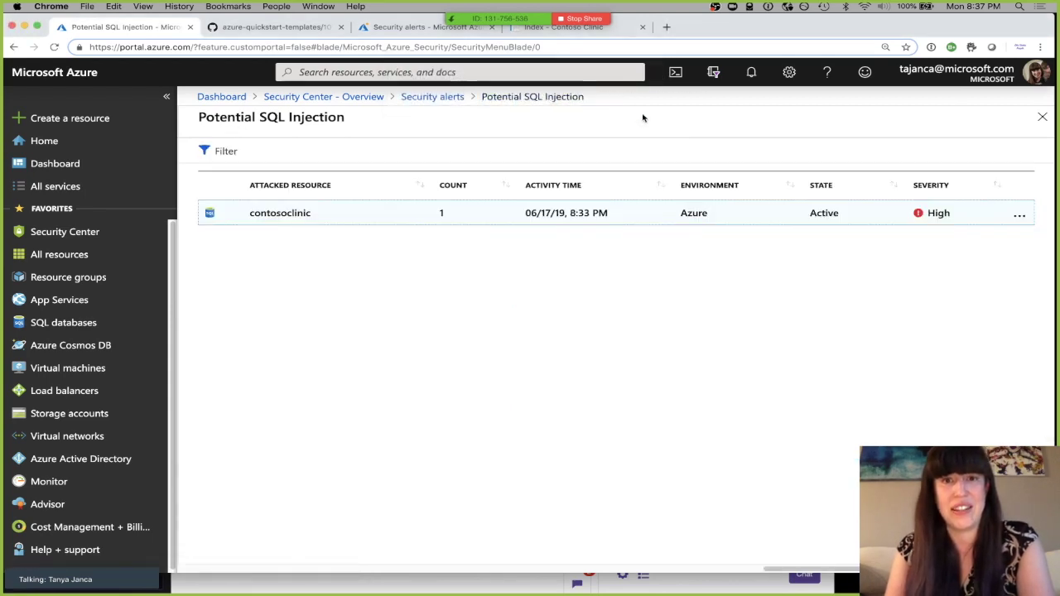
left_click(432, 97)
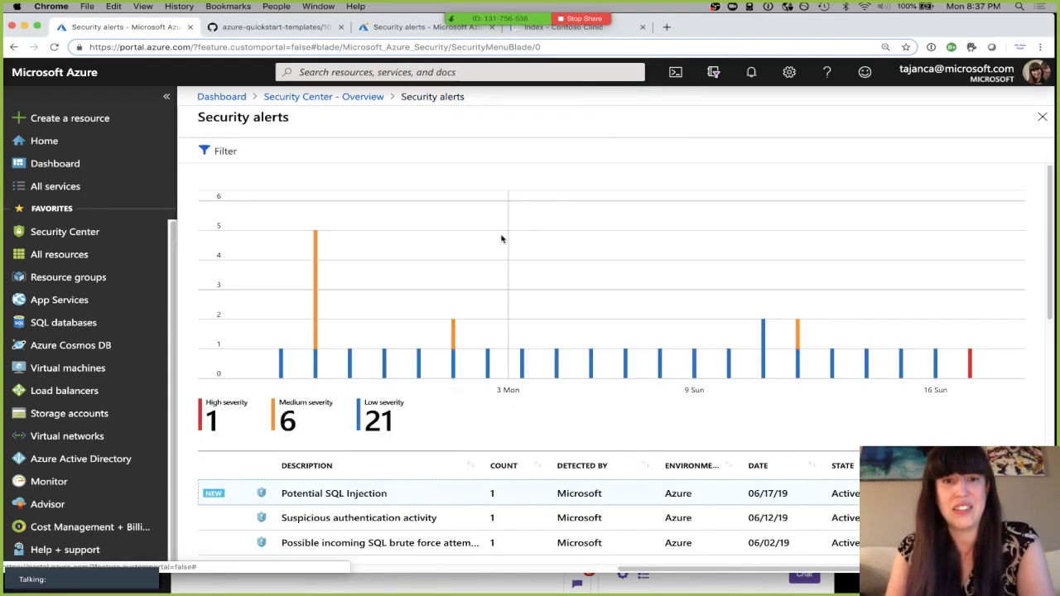
scroll(502, 239, "down", 3)
scroll(502, 238, "down", 1)
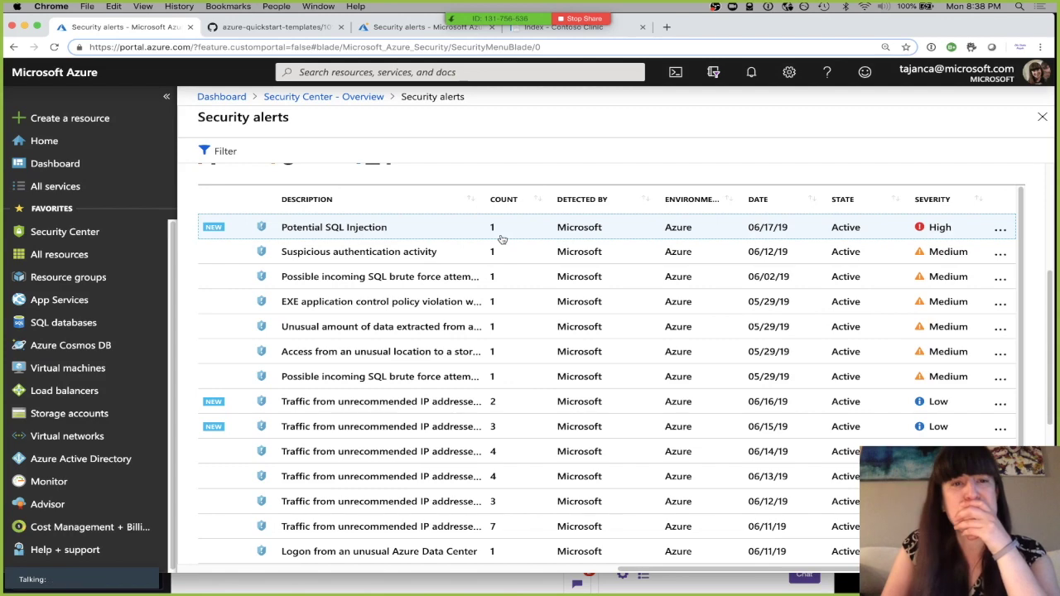
scroll(426, 226, "up", 3)
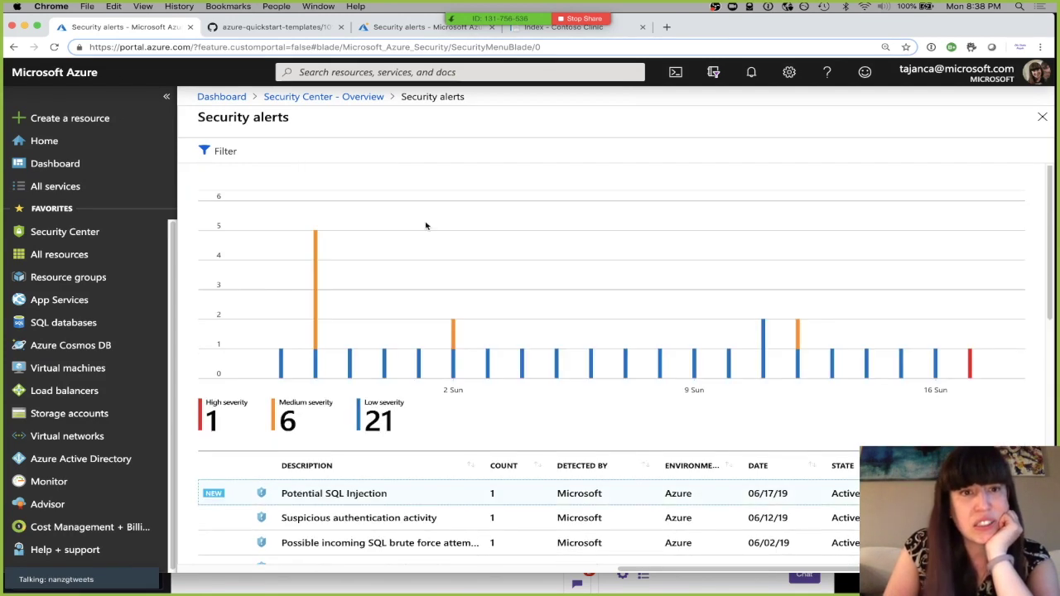
scroll(426, 226, "down", 5)
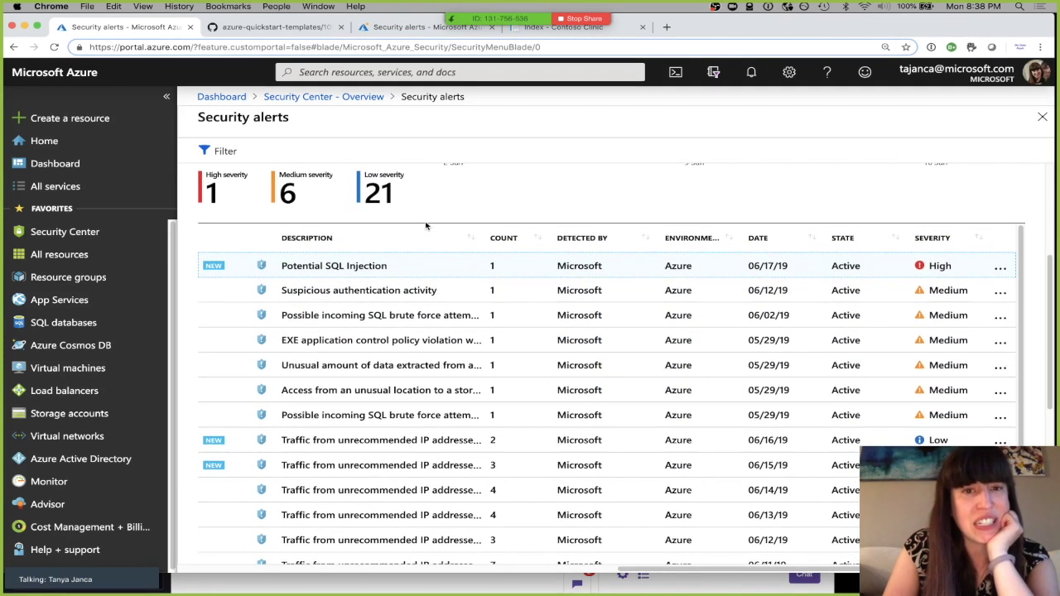
Return to the Security Center Overview showing 24 alerts across 13 attacked resources
left_click(53, 47)
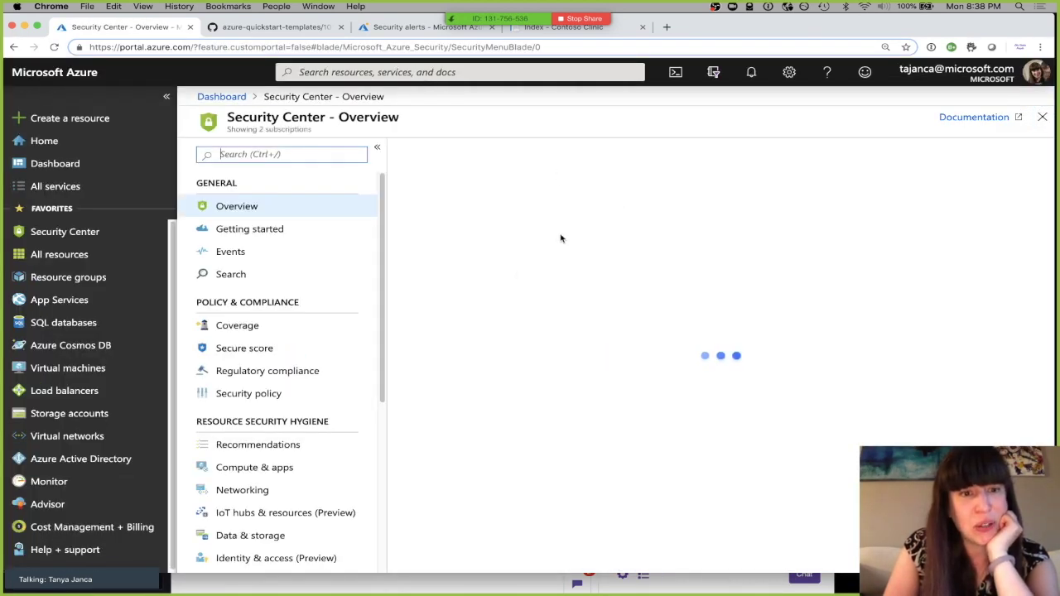
scroll(510, 396, "down", 4)
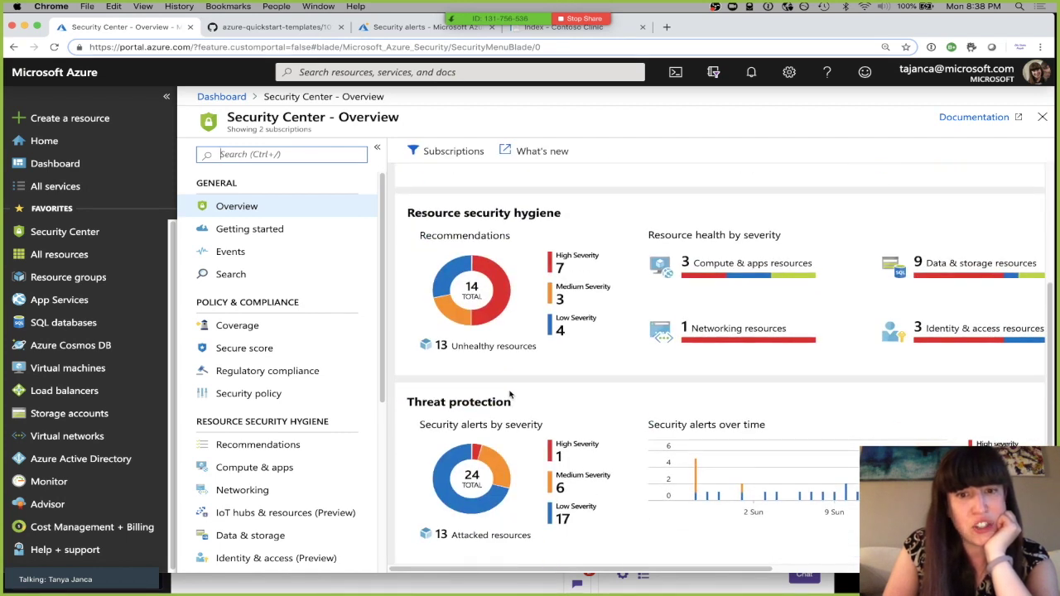
left_click(476, 455)
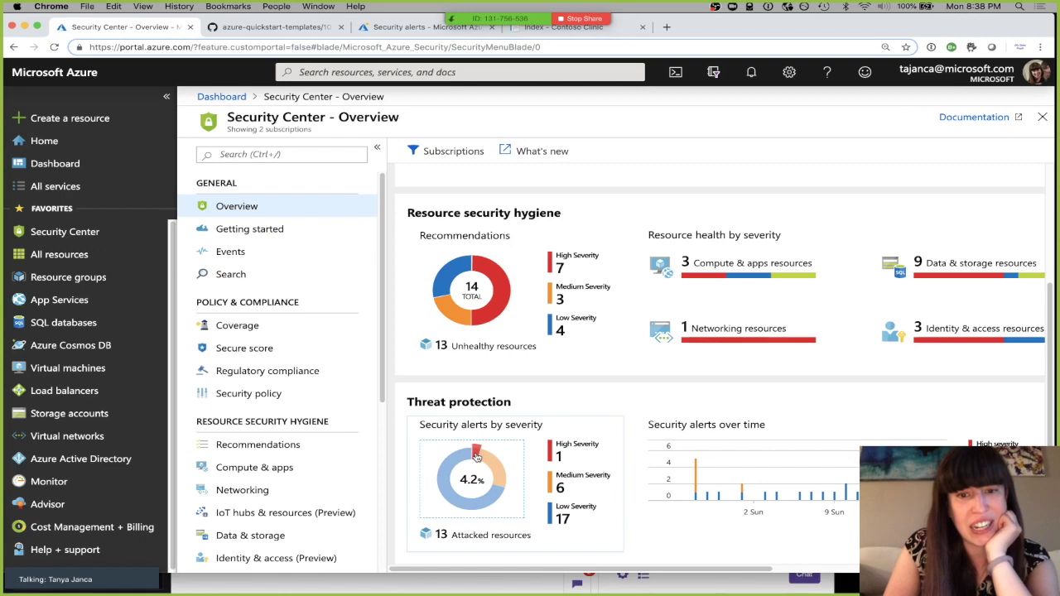
Open the Security alerts list and filter its chart to the single high-severity alert
left_click(535, 459)
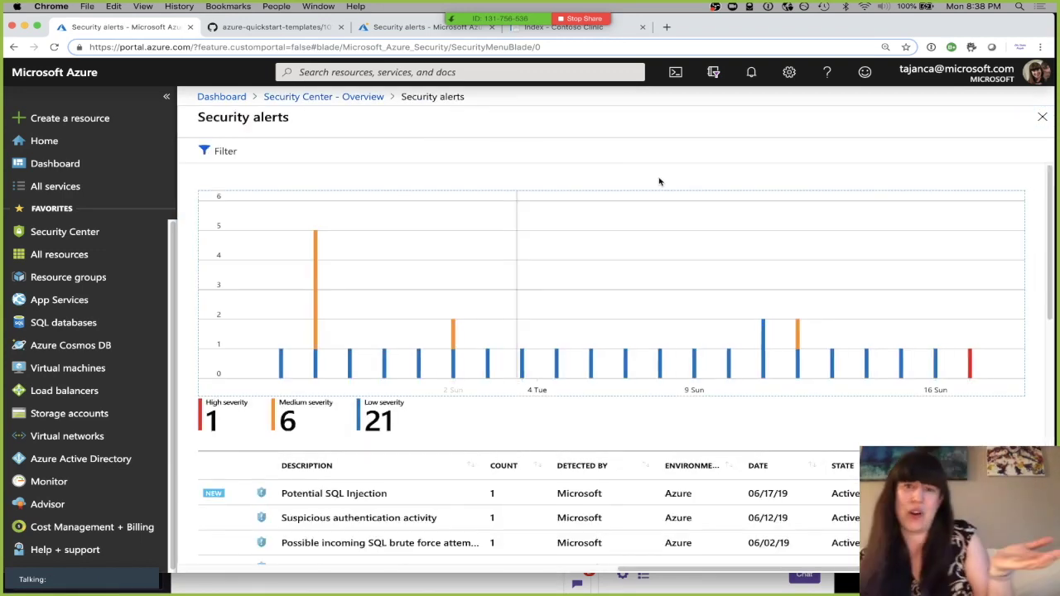
left_click(969, 357)
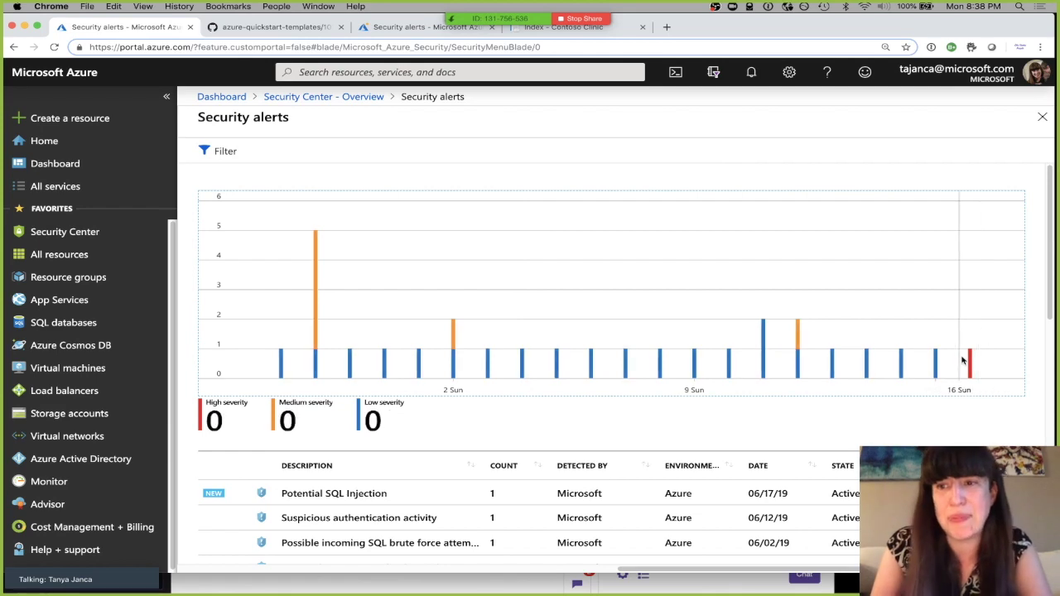
scroll(970, 364, "down", 1)
scroll(971, 364, "down", 1)
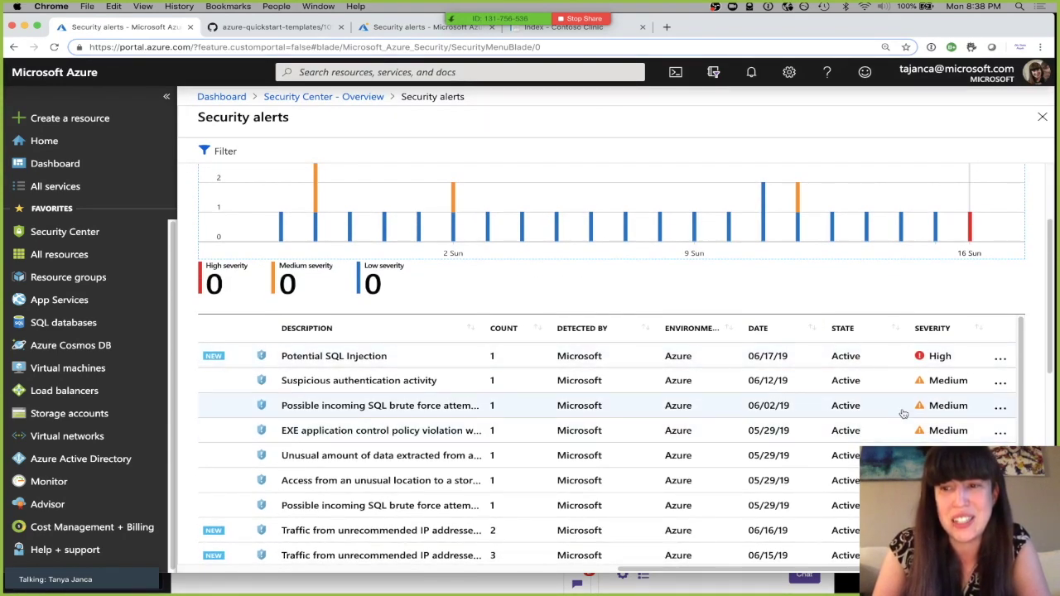
scroll(898, 410, "down", 3)
scroll(902, 414, "down", 4)
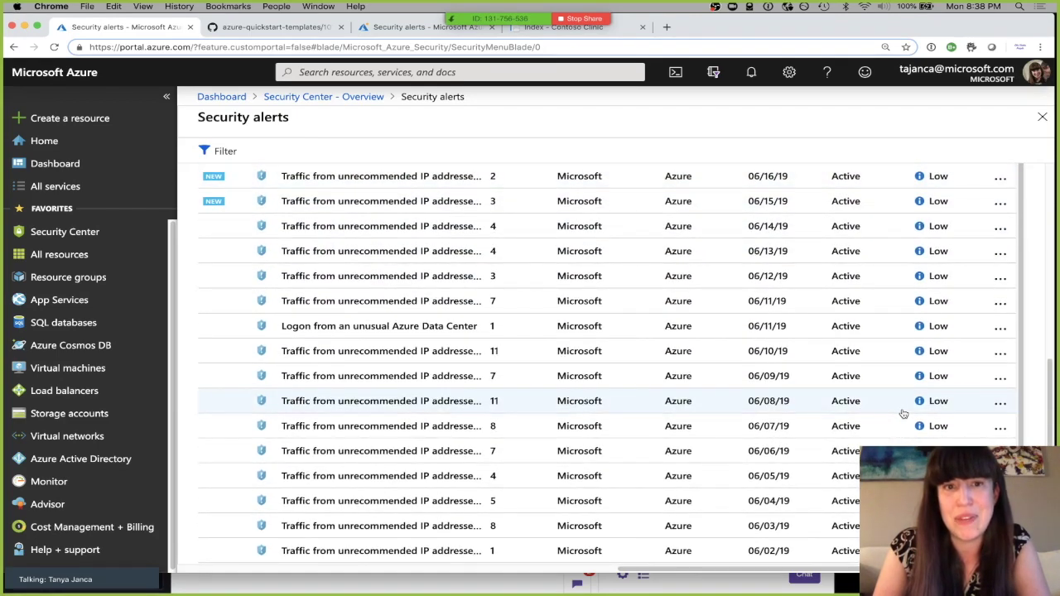
scroll(936, 351, "up", 8)
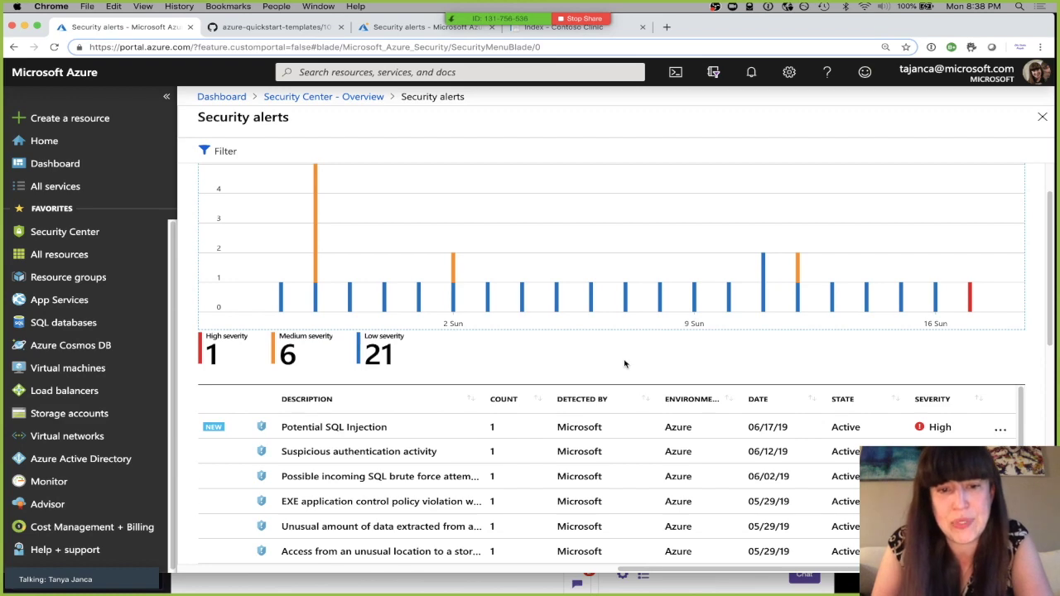
Scroll through the alerts table covering 1 high, 6 medium and 21 low severity alerts
scroll(626, 365, "down", 1)
scroll(605, 328, "down", 5)
scroll(605, 327, "down", 2)
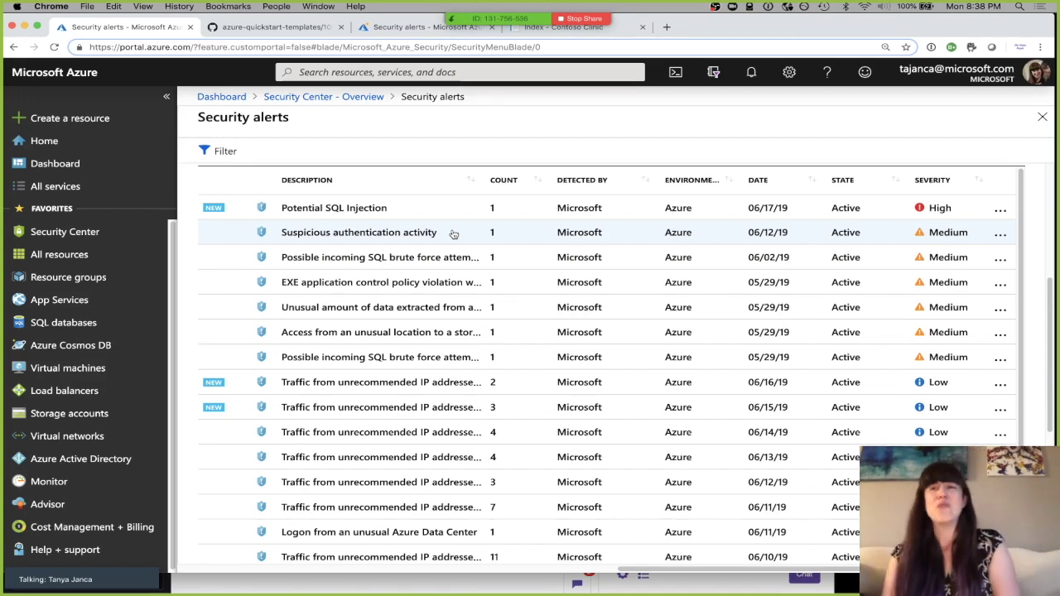
scroll(504, 404, "down", 8)
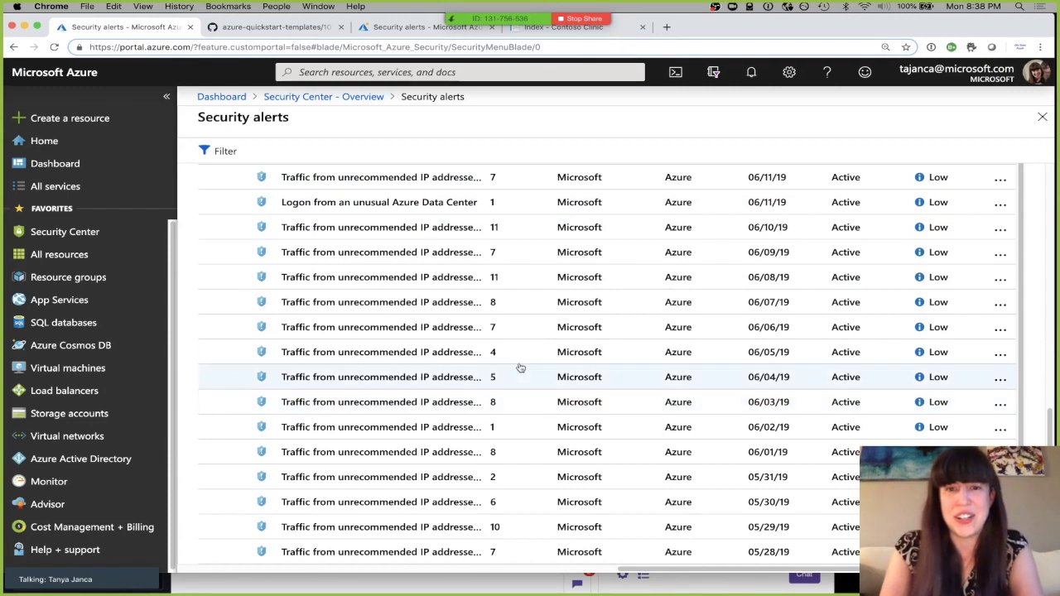
scroll(580, 355, "up", 10)
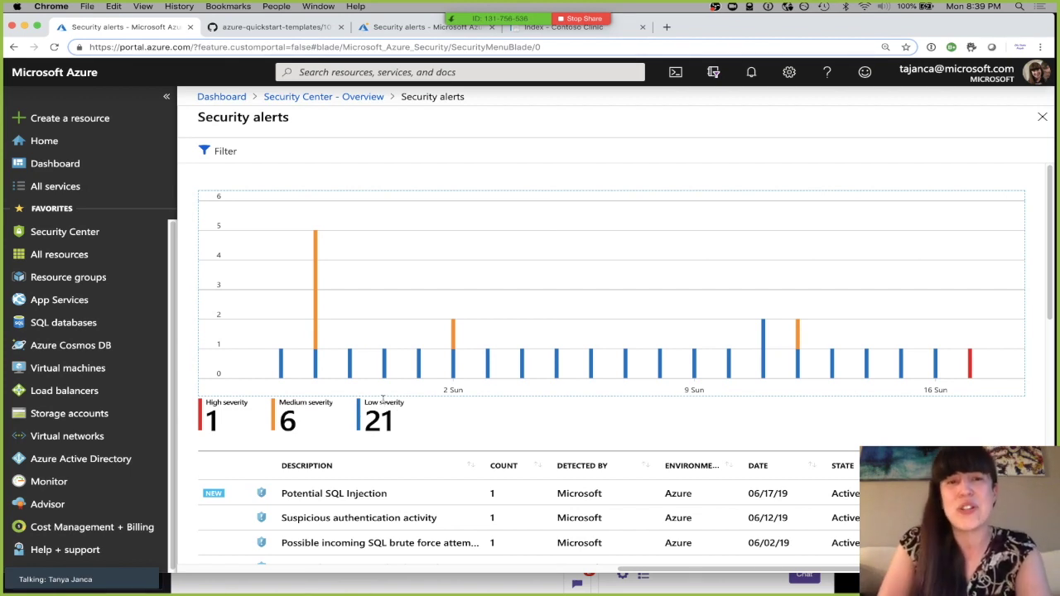
scroll(623, 504, "down", 3)
scroll(625, 505, "down", 4)
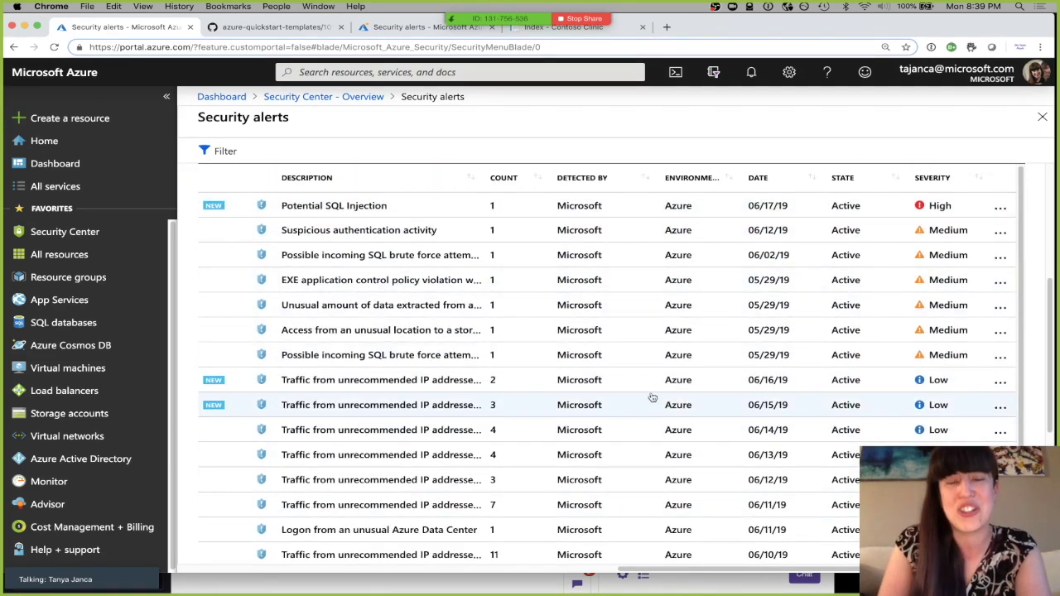
scroll(627, 348, "up", 7)
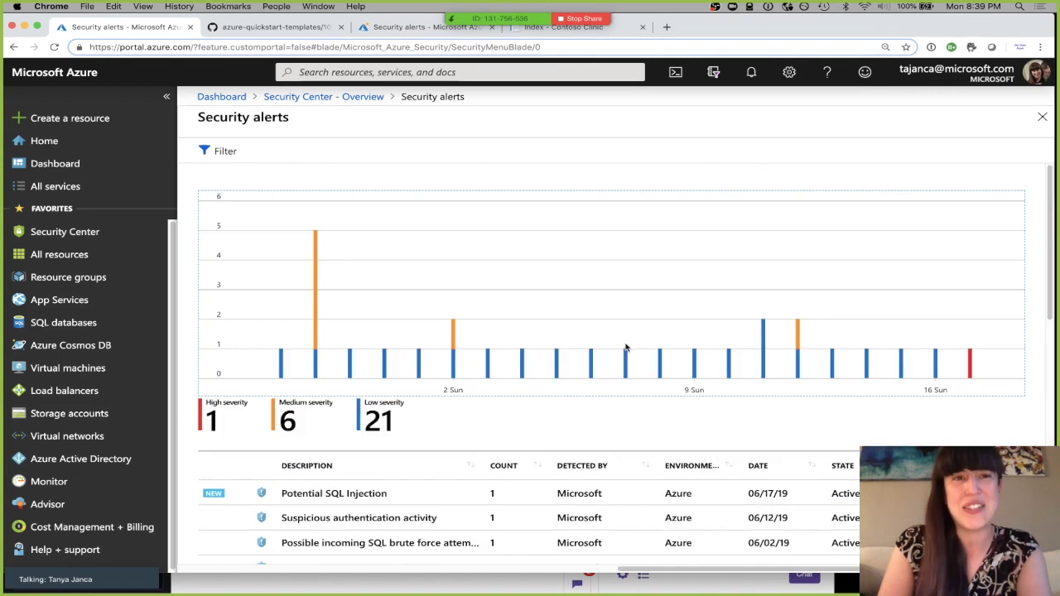
Return to the Security Center Overview with secure score 541 of 760 and collapse the side navigation
left_click(352, 97)
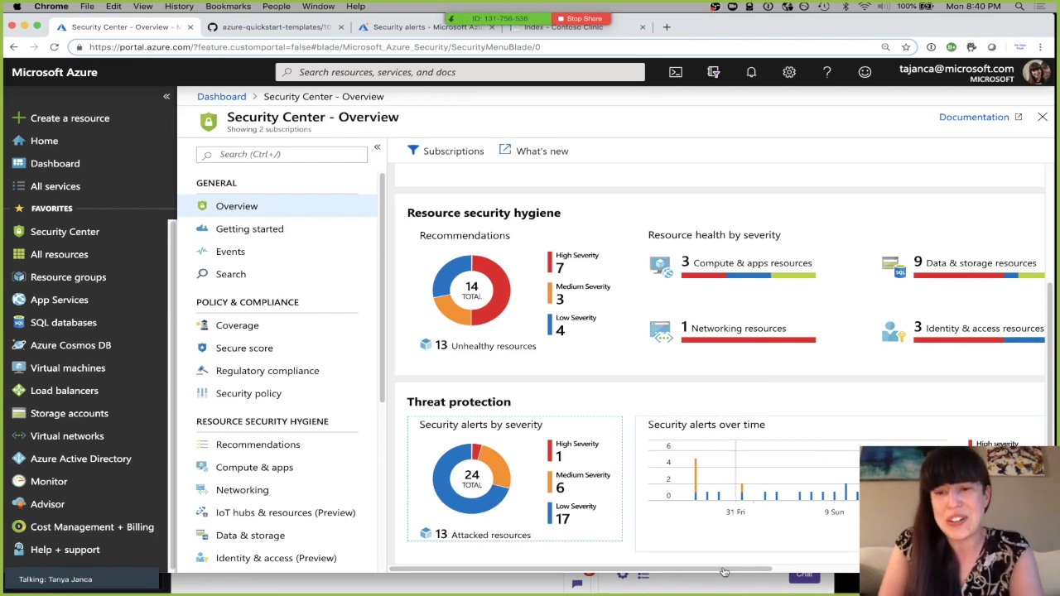
scroll(741, 573, "right", 5)
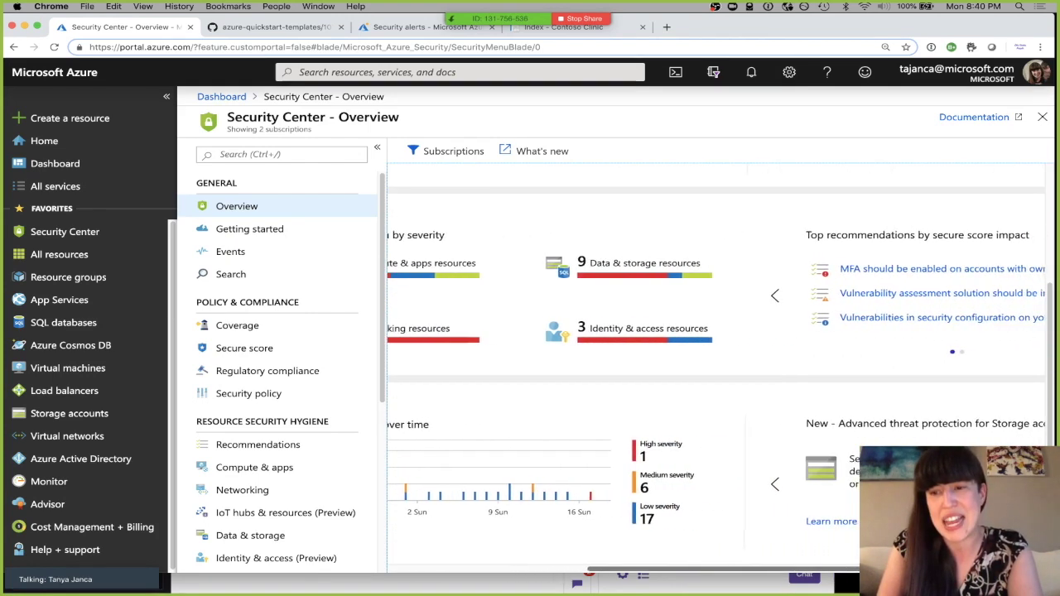
scroll(741, 573, "left", 5)
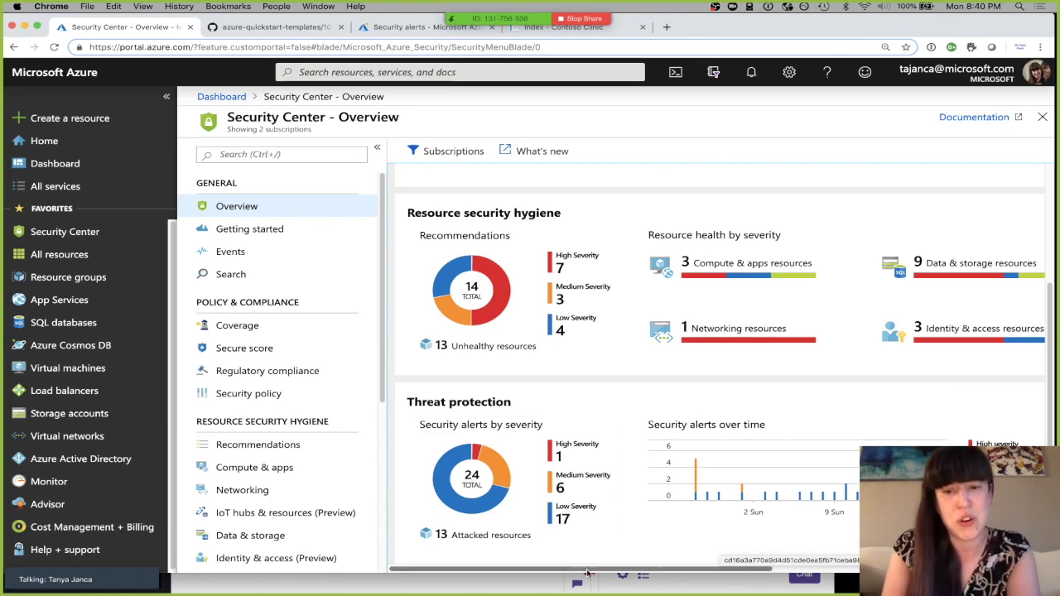
mouse_move(586, 571)
left_mouse_down()
mouse_move(598, 571)
mouse_move(580, 570)
left_mouse_up()
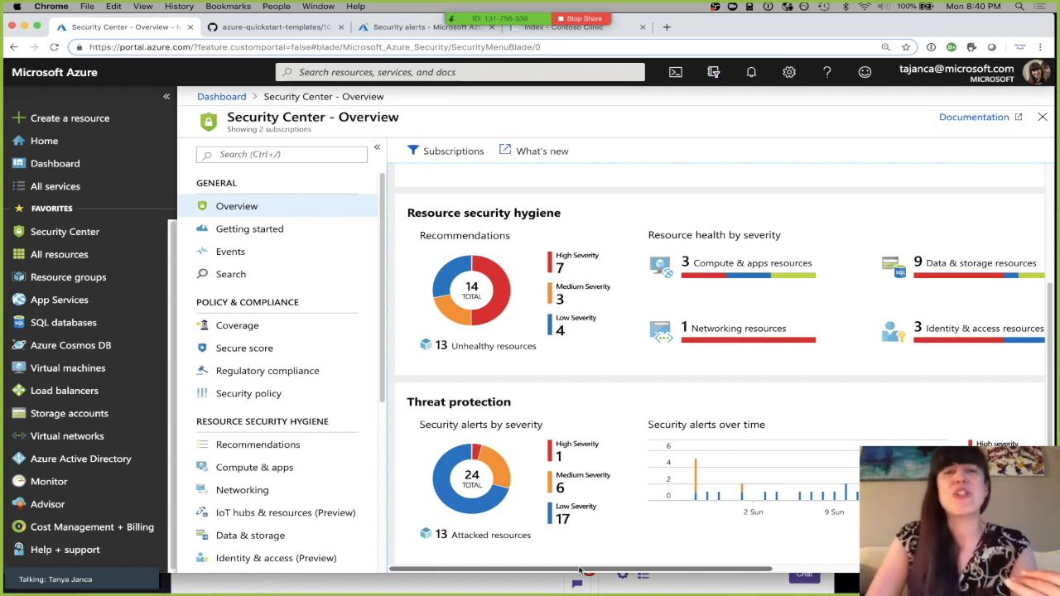
scroll(580, 571, "up", 3)
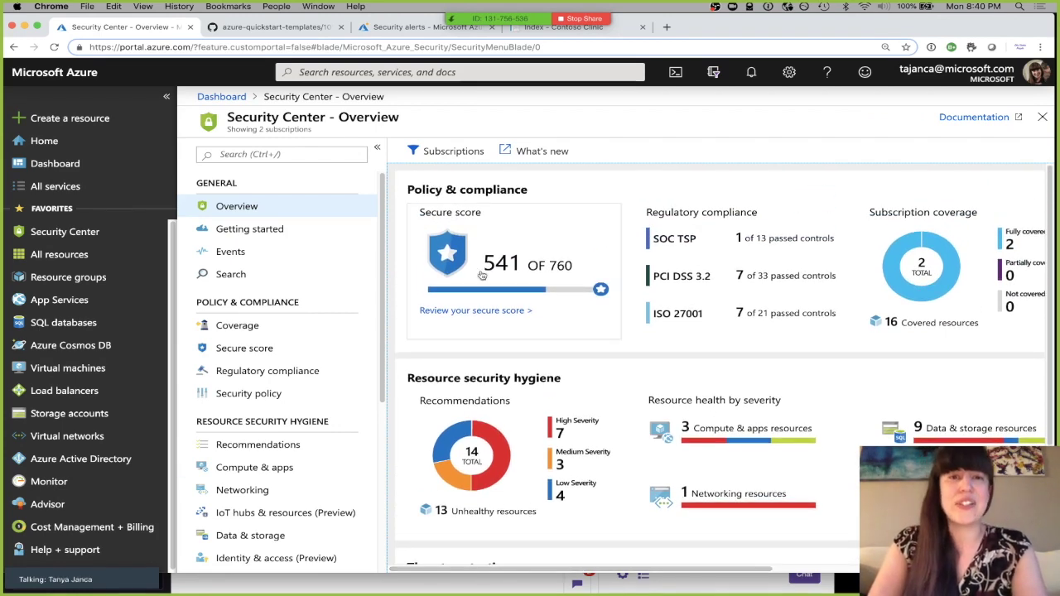
left_click(166, 97)
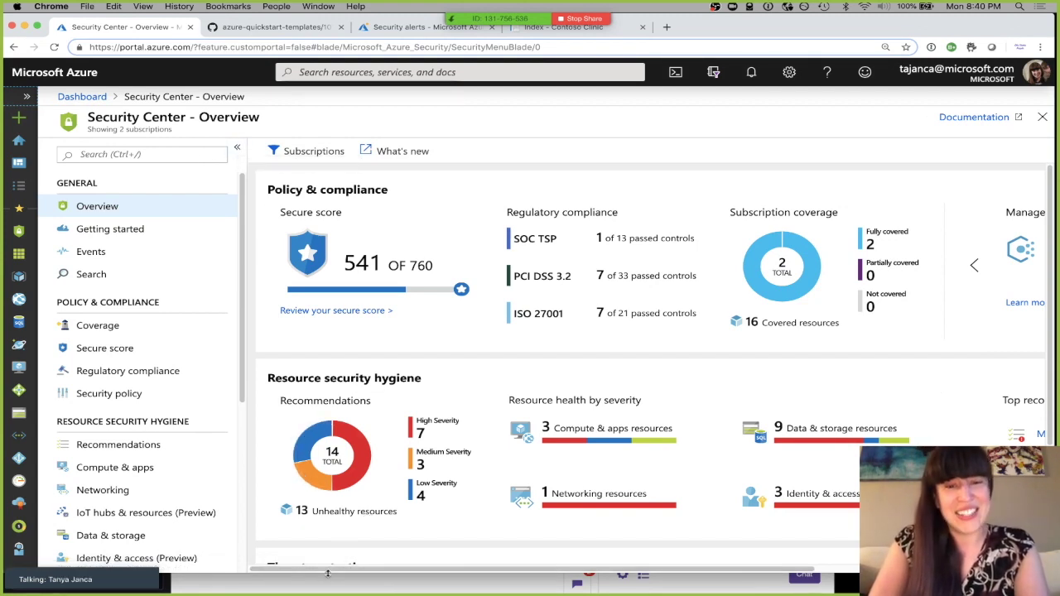
Put away the Zoom participant videos and open the Regulatory Compliance report from ISO 27001
mouse_move(62, 571)
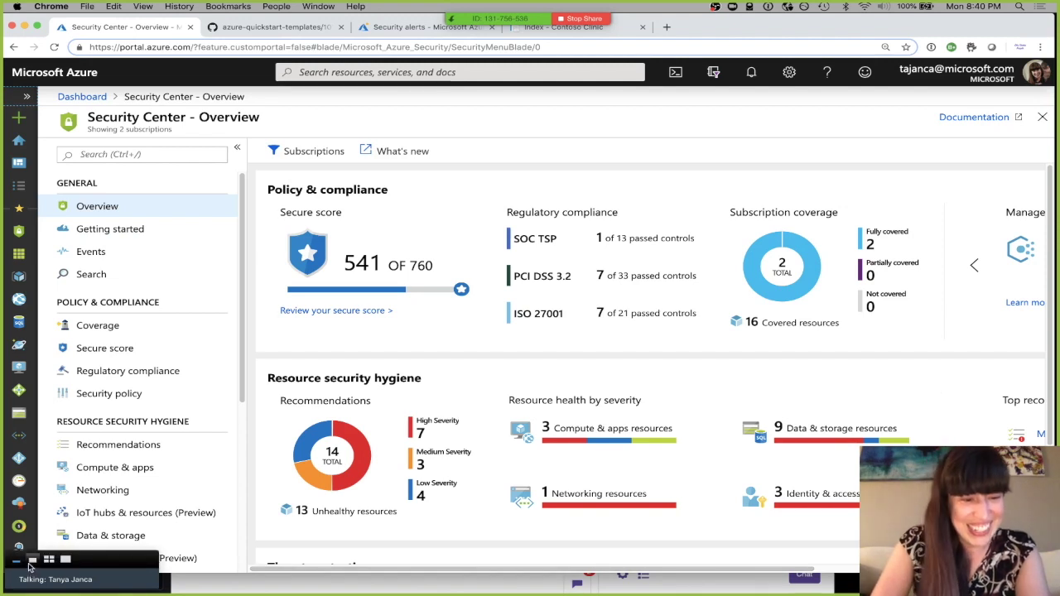
left_click(49, 559)
mouse_move(117, 249)
left_mouse_down()
mouse_move(124, 278)
mouse_move(122, 252)
mouse_move(120, 267)
left_mouse_up()
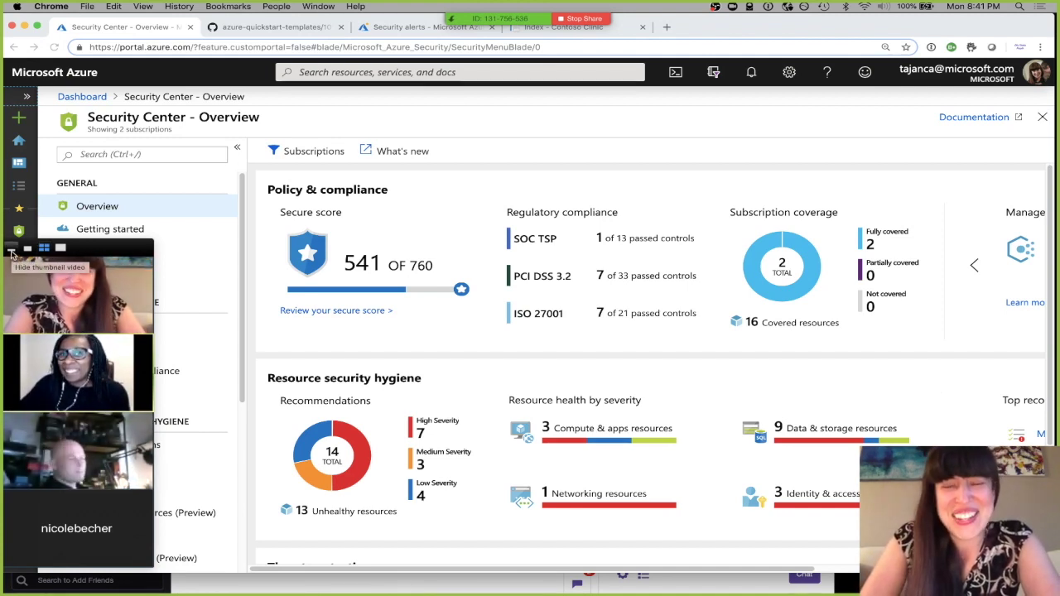
left_click(12, 252)
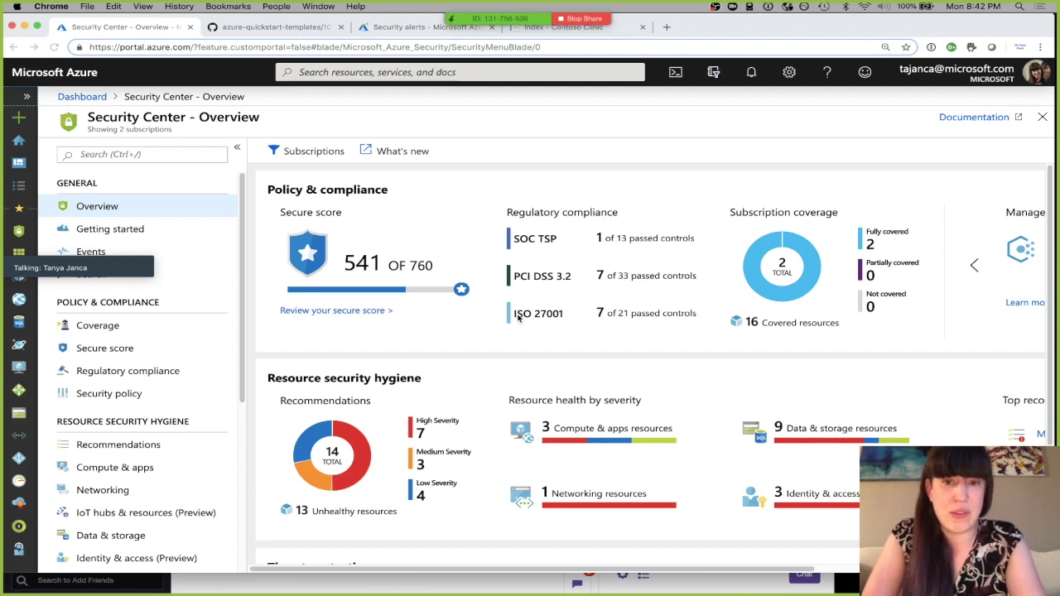
left_click(519, 316)
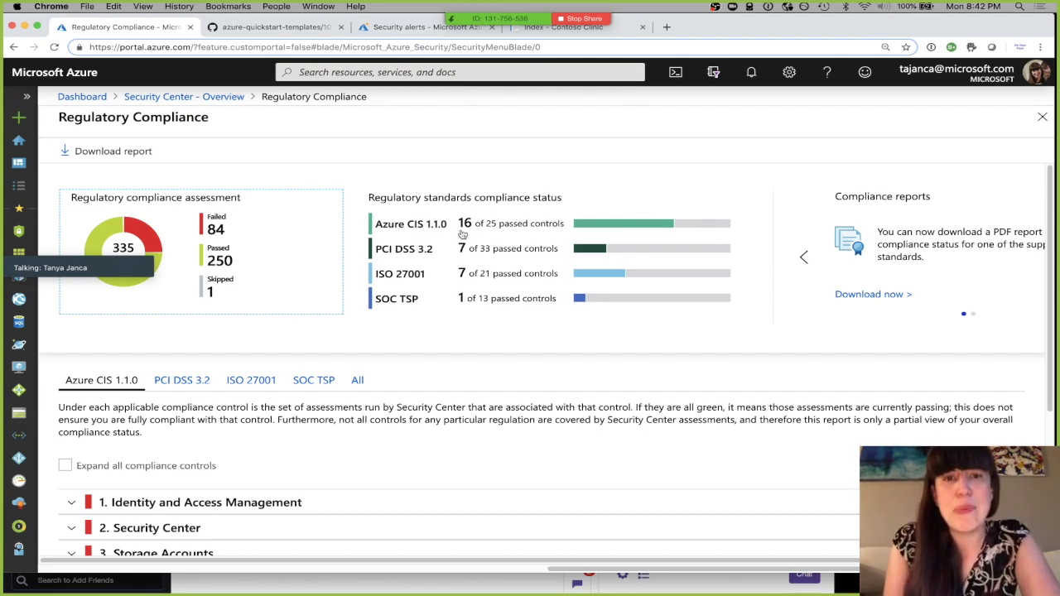
left_click(397, 229)
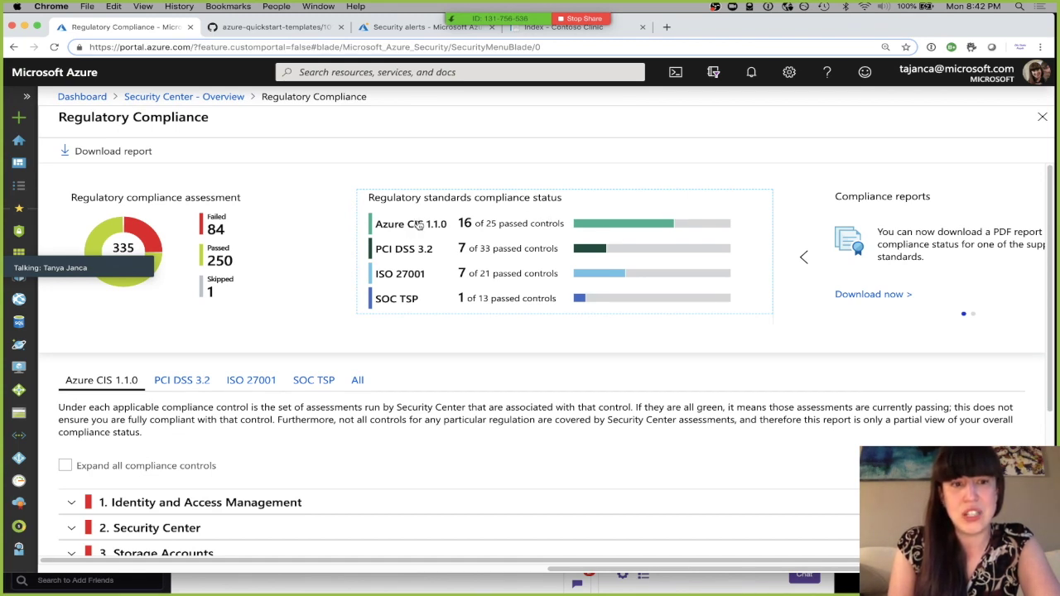
left_click(196, 386)
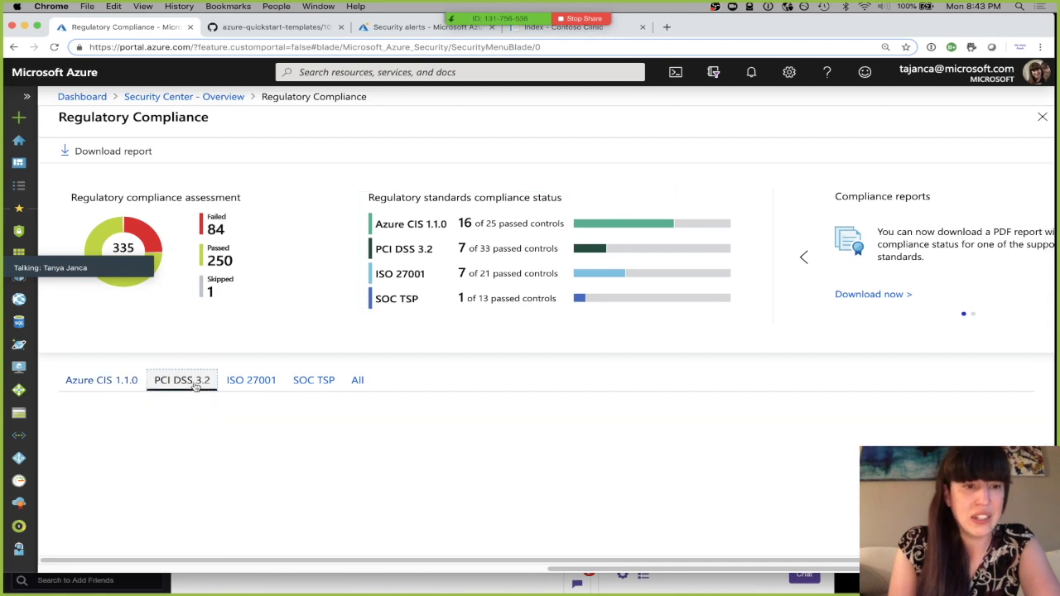
scroll(334, 404, "down", 3)
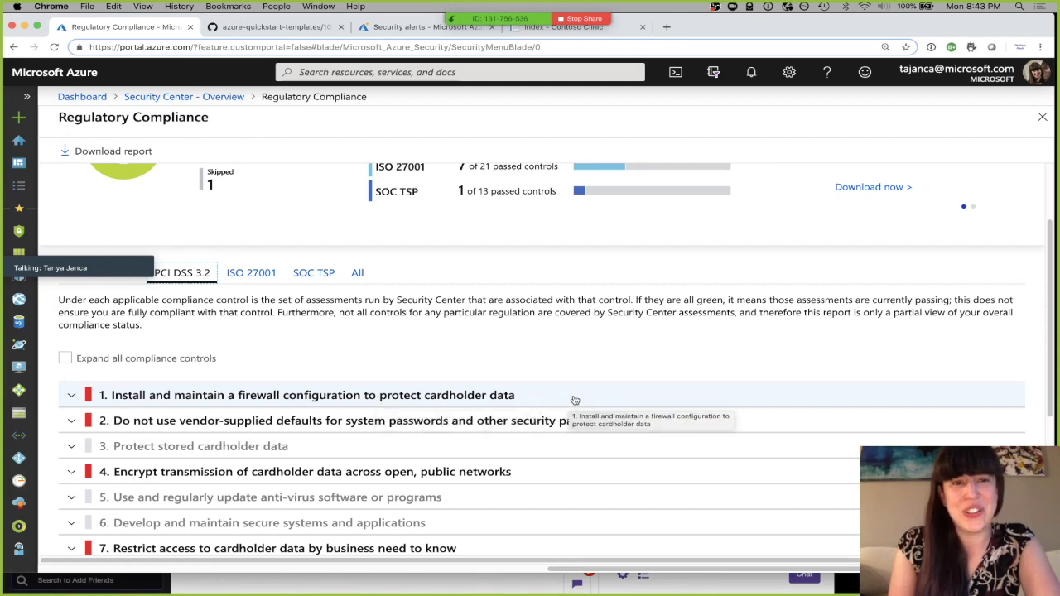
scroll(435, 332, "up", 3)
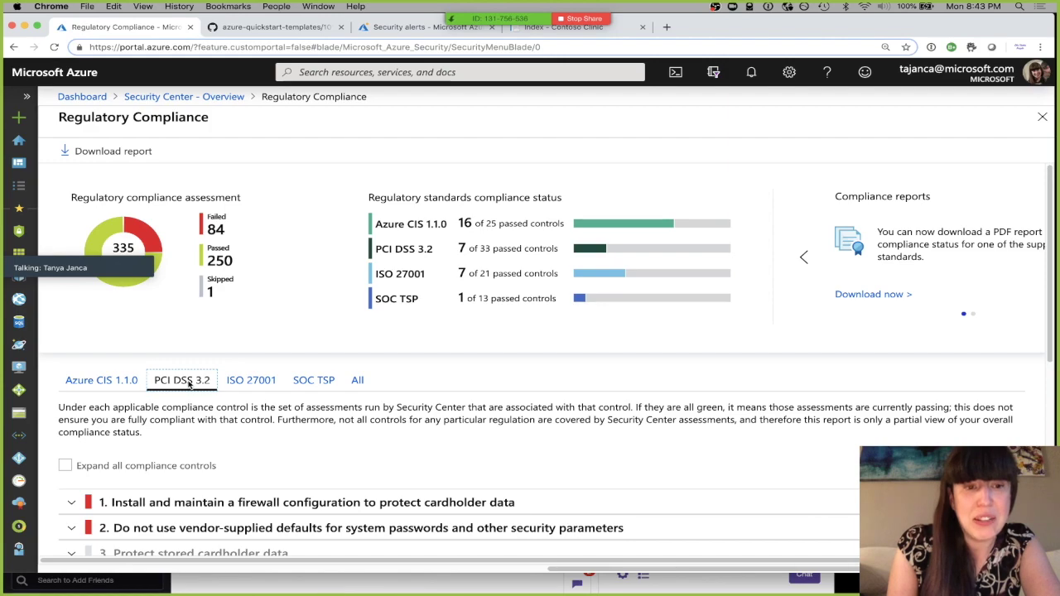
scroll(189, 383, "down", 6)
scroll(189, 383, "up", 4)
scroll(189, 385, "down", 4)
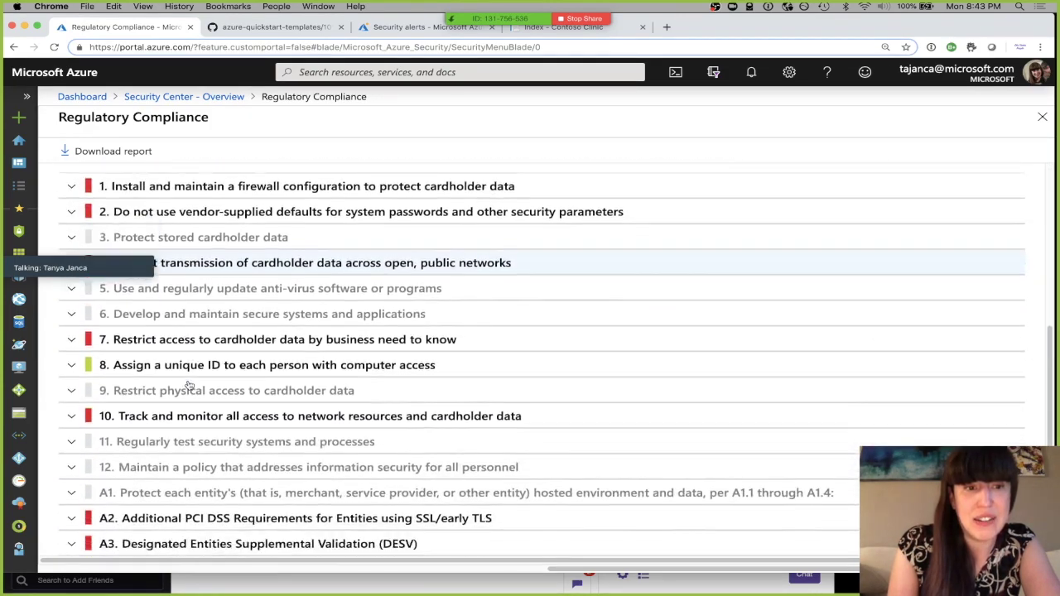
scroll(189, 385, "up", 7)
scroll(189, 385, "up", 1)
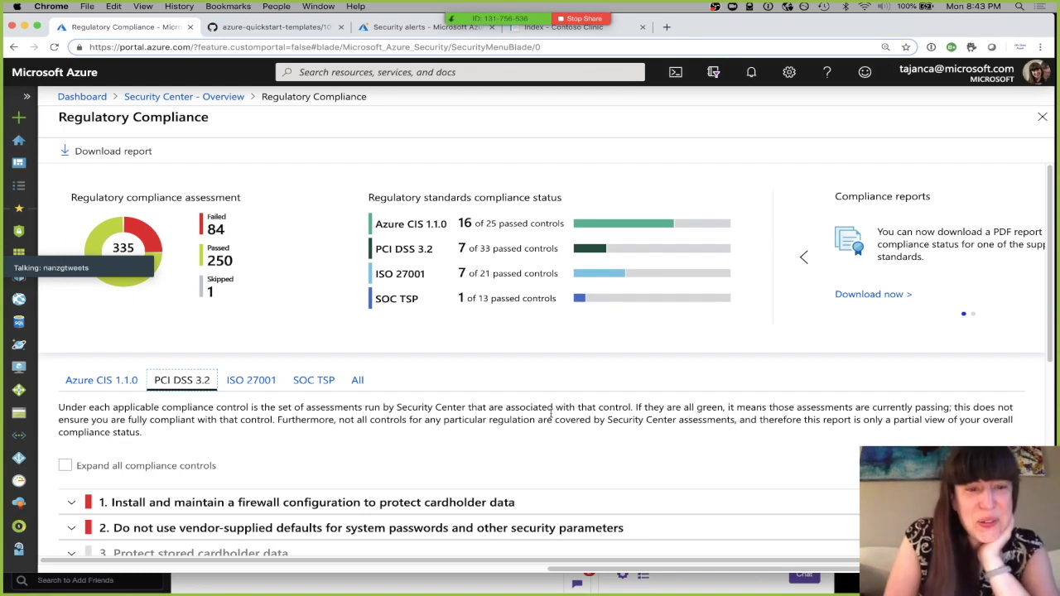
scroll(220, 442, "down", 3)
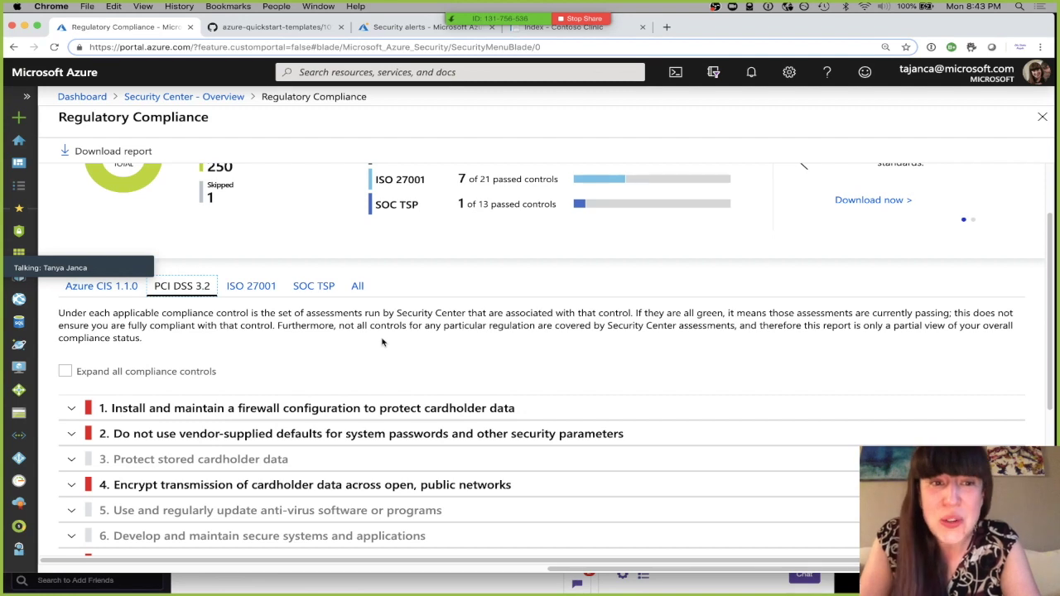
Review the ISO 27001 controls, noting failing access control, cryptography, operations and communications security
left_click(253, 287)
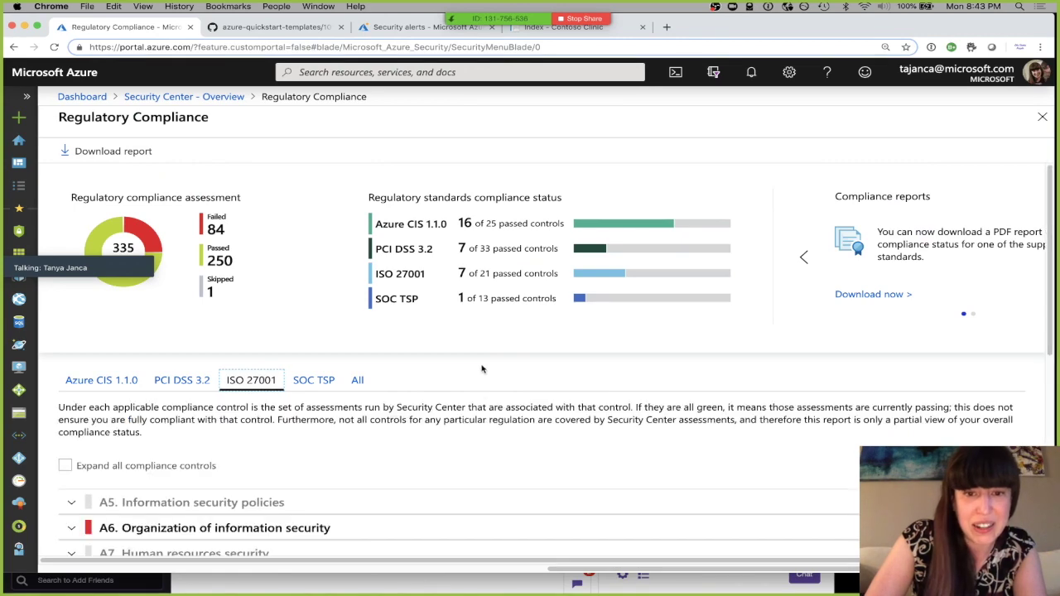
scroll(482, 370, "down", 4)
scroll(450, 369, "down", 2)
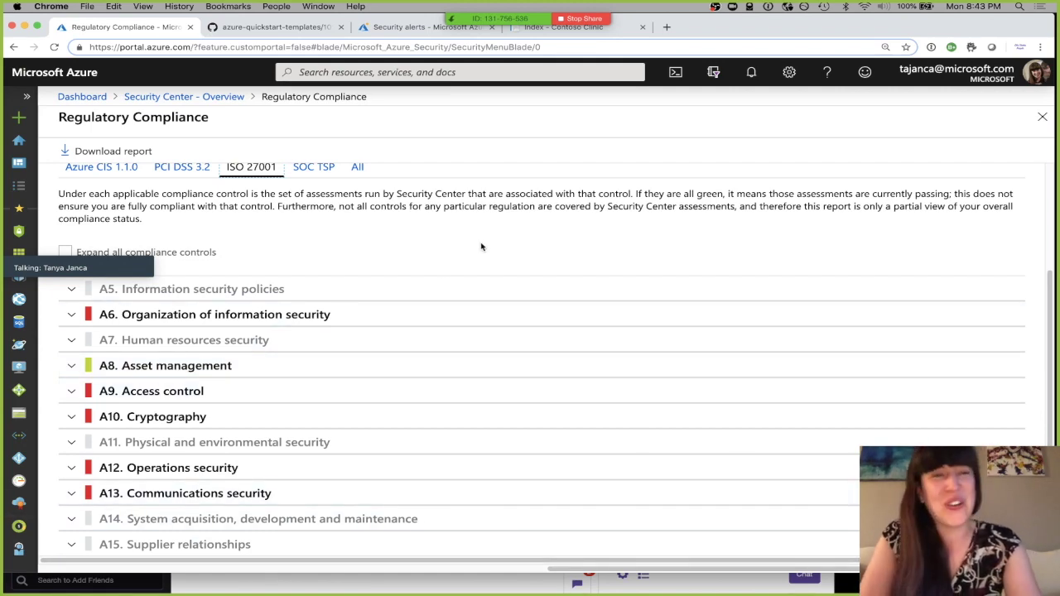
scroll(481, 246, "up", 1)
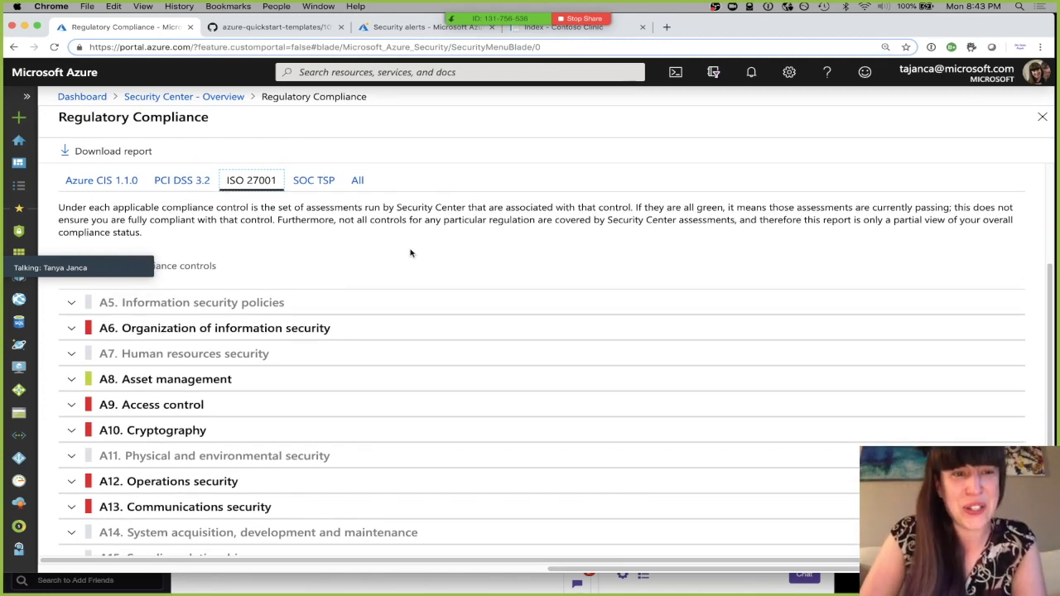
scroll(410, 253, "down", 1)
scroll(409, 253, "up", 5)
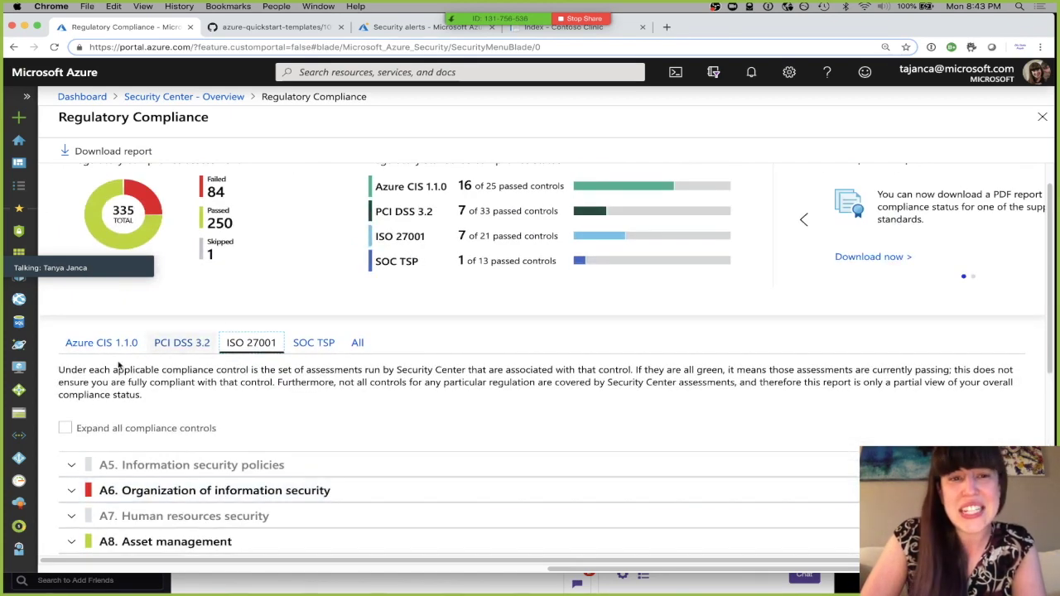
scroll(608, 375, "up", 1)
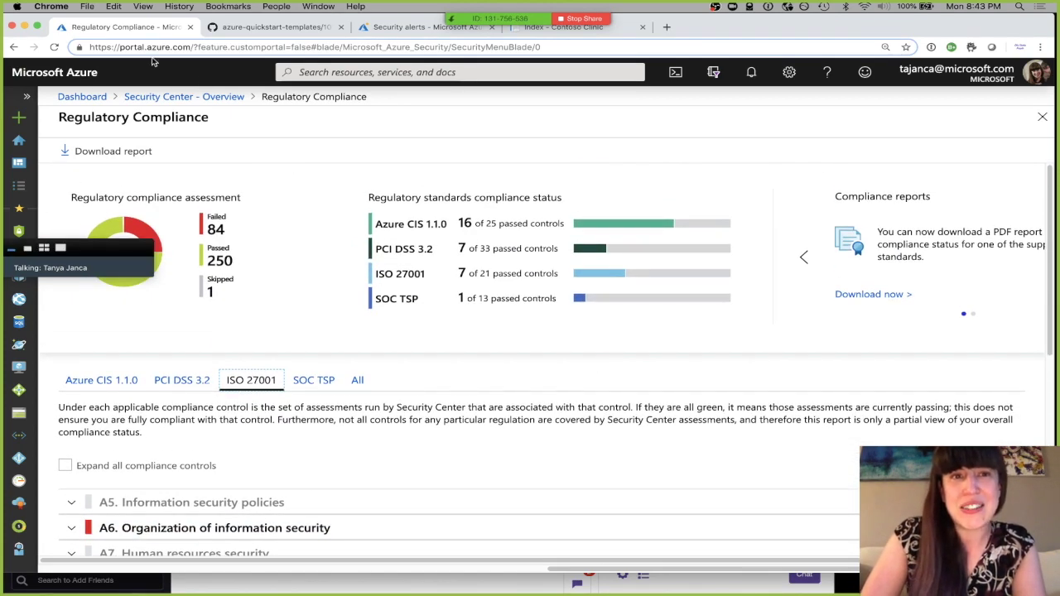
left_click(223, 98)
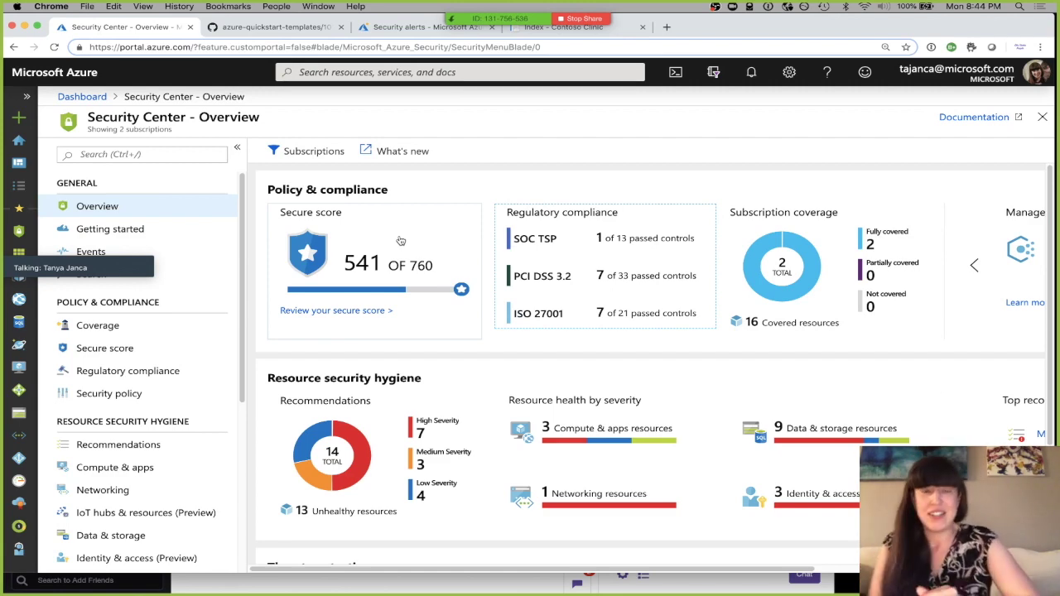
Bring up the Recommendations list for the subscription scoring 544 of 760, topped by MFA for owners
left_click(357, 296)
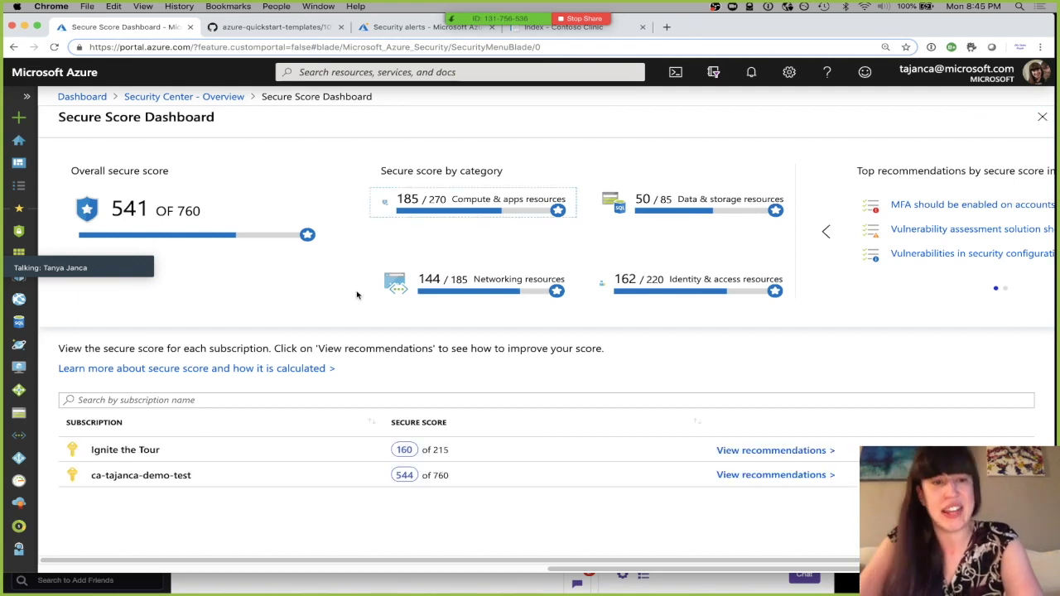
left_click(143, 476)
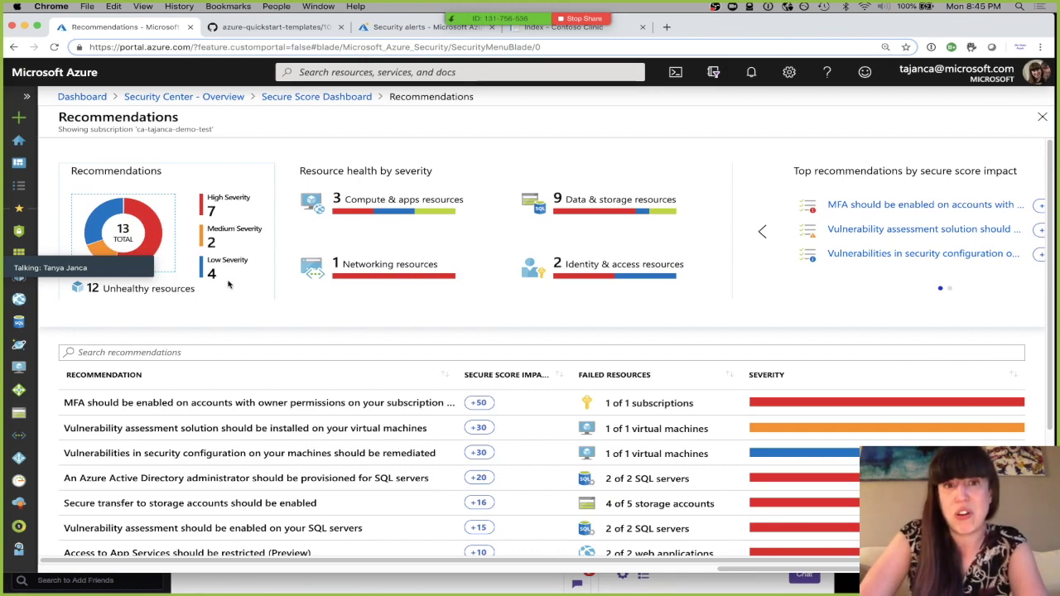
scroll(394, 358, "down", 5)
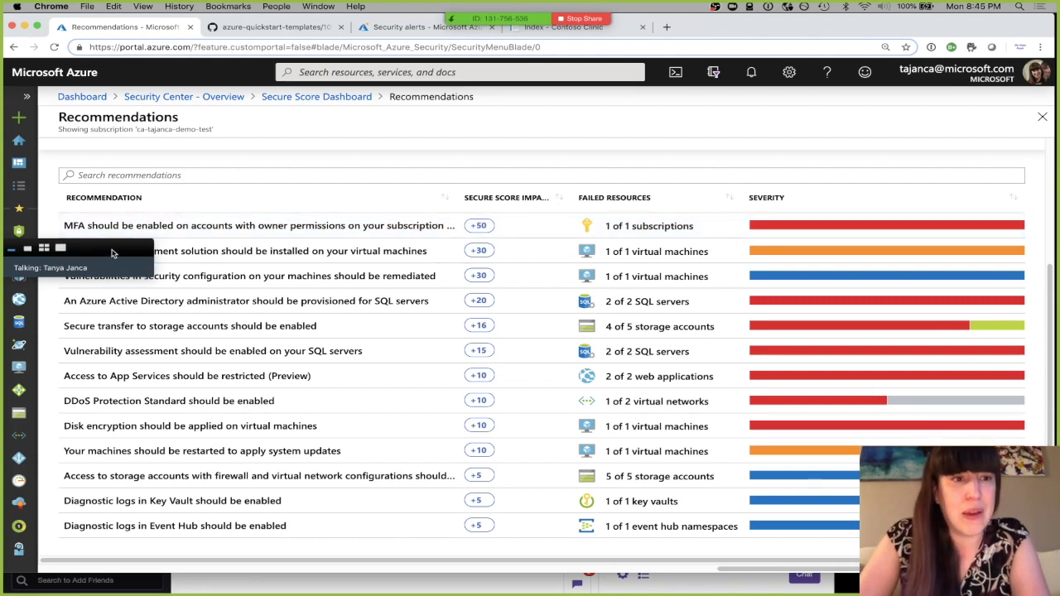
left_click_drag(113, 255, 163, 582)
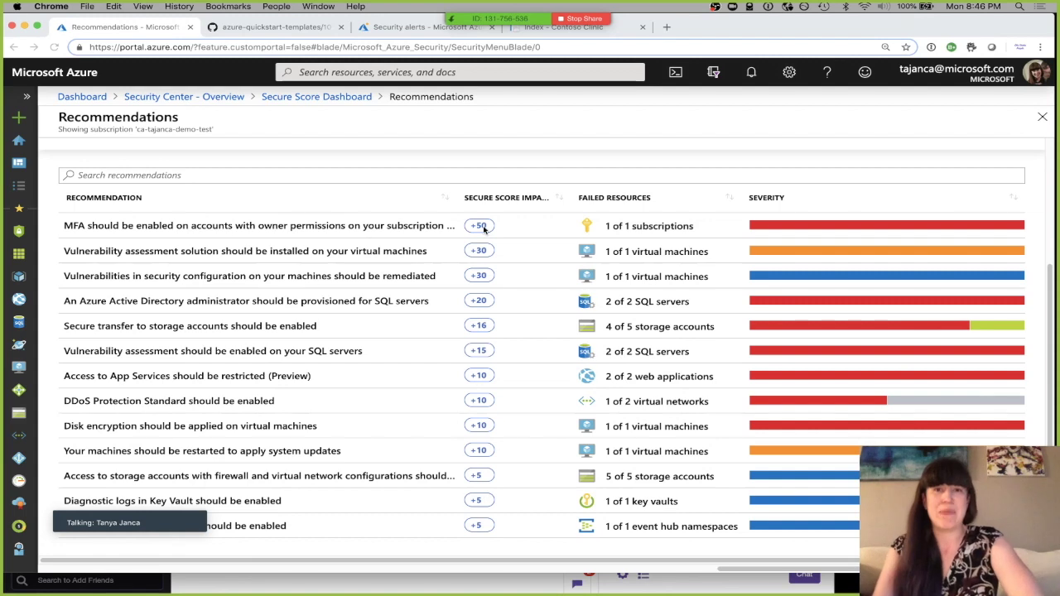
left_click(336, 98)
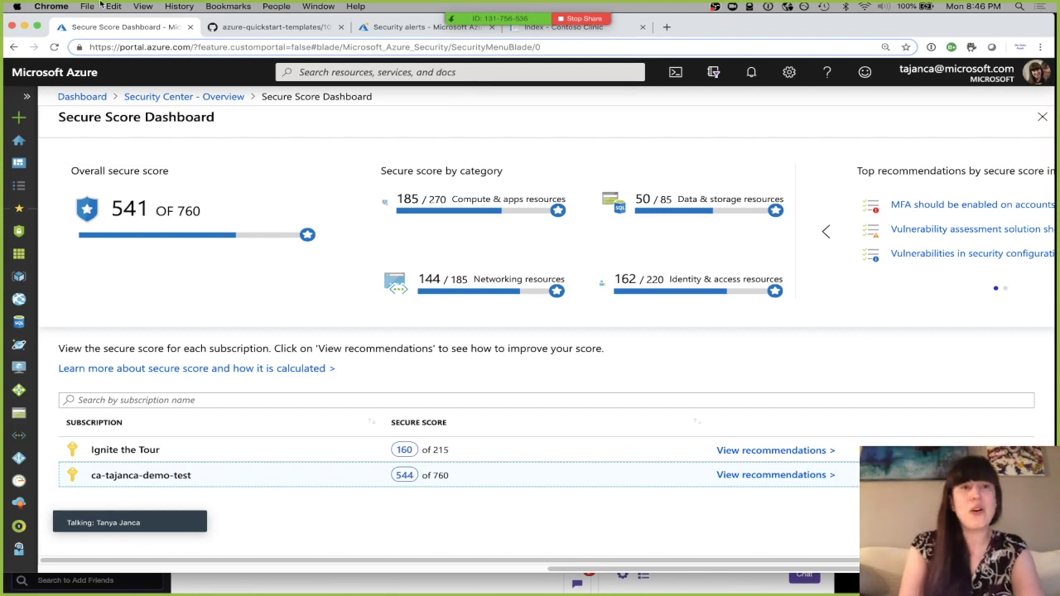
Return to the Security Center Overview, showing secure score 541 of 760
left_click(222, 100)
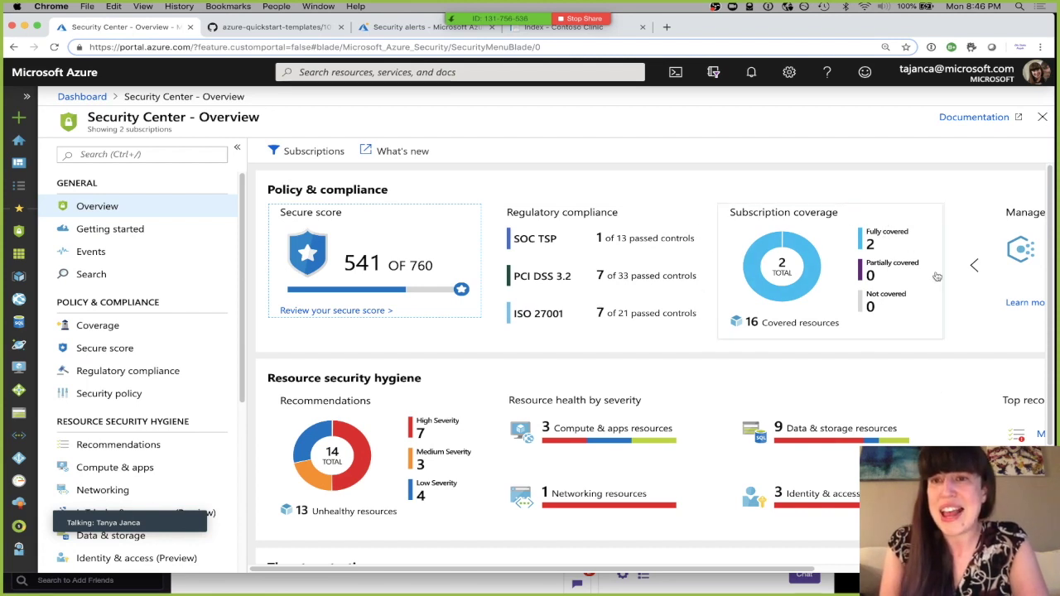
Show Subscription coverage: 2 fully protected subscriptions holding 15 and 1 resources
left_click(905, 224)
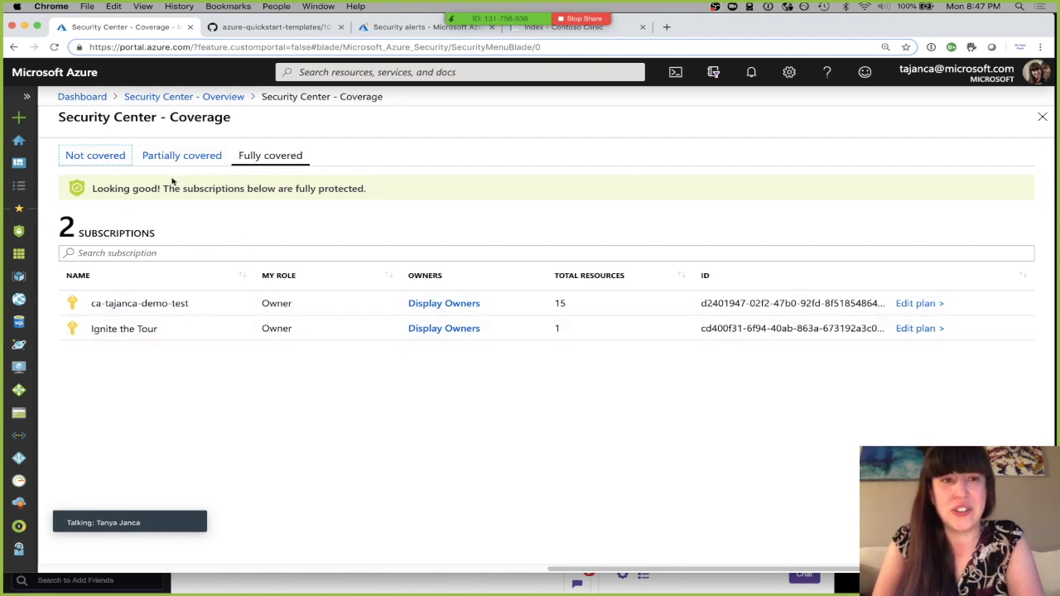
Verify Partially covered and Not covered both list 0 subscriptions, then return to the overview
left_click(199, 156)
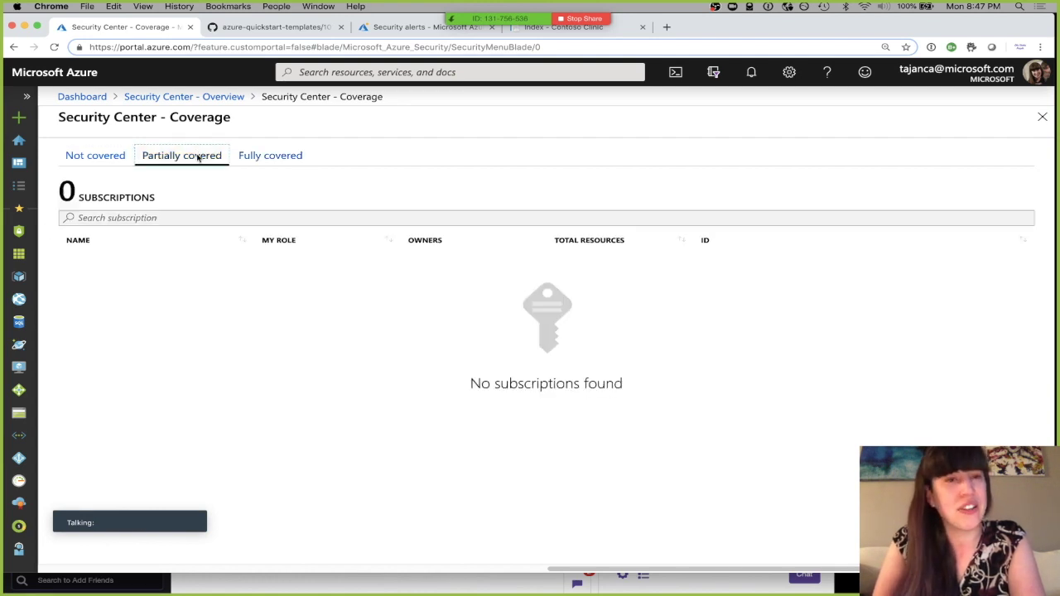
left_click(108, 164)
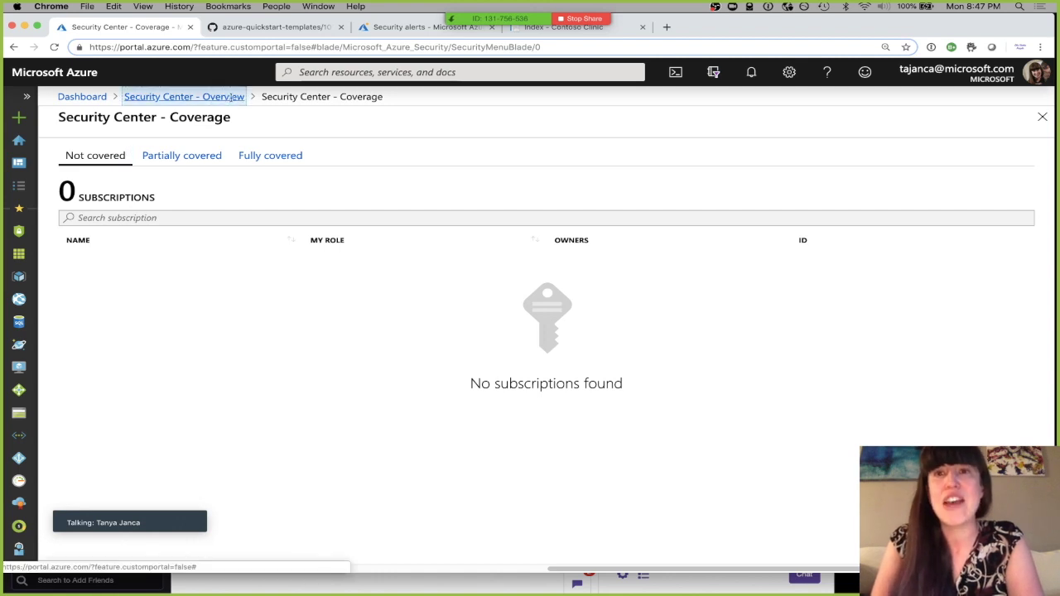
left_click(231, 99)
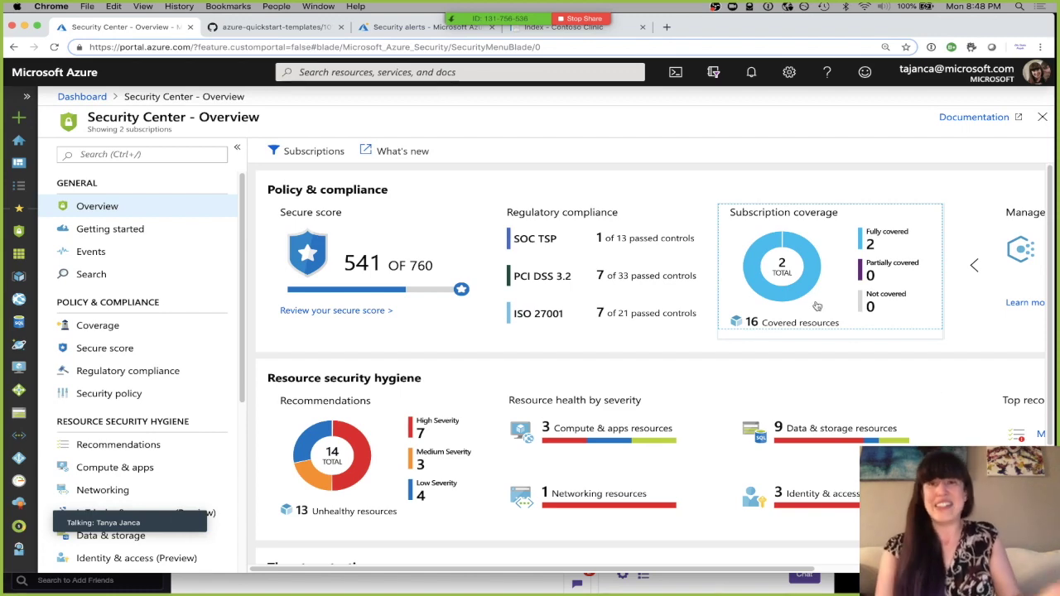
Show all 14 recommendations (7 high, 3 medium, 4 low) from Resource security hygiene
scroll(673, 358, "down", 3)
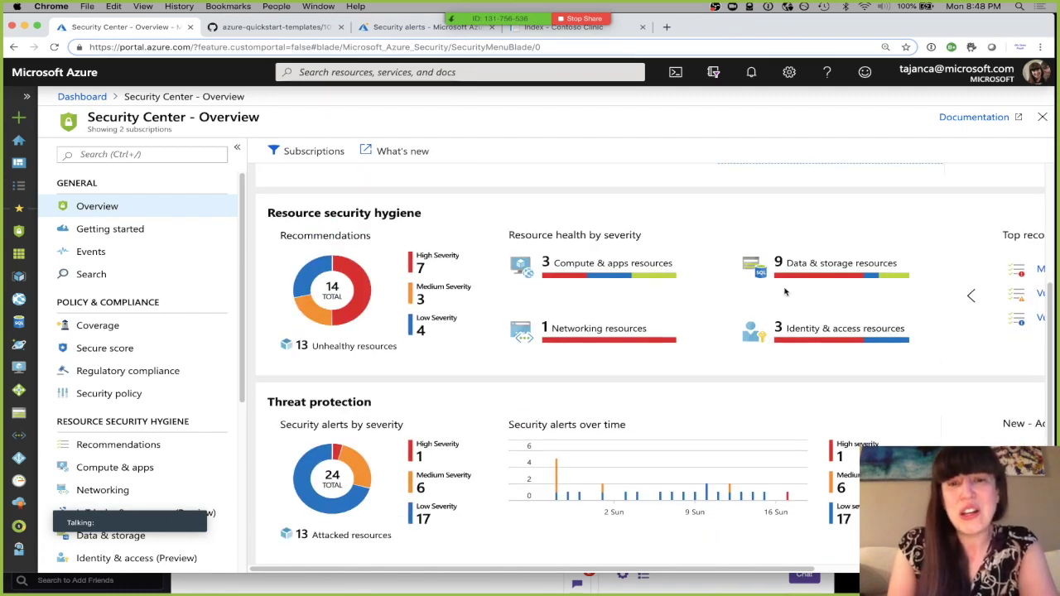
left_click(463, 246)
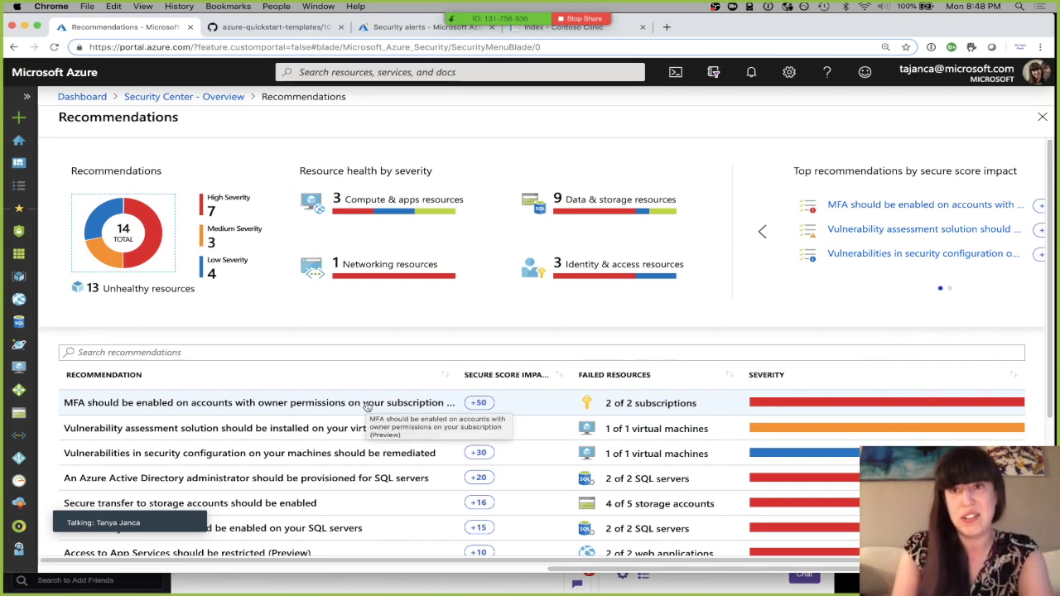
scroll(367, 404, "down", 2)
scroll(366, 404, "up", 2)
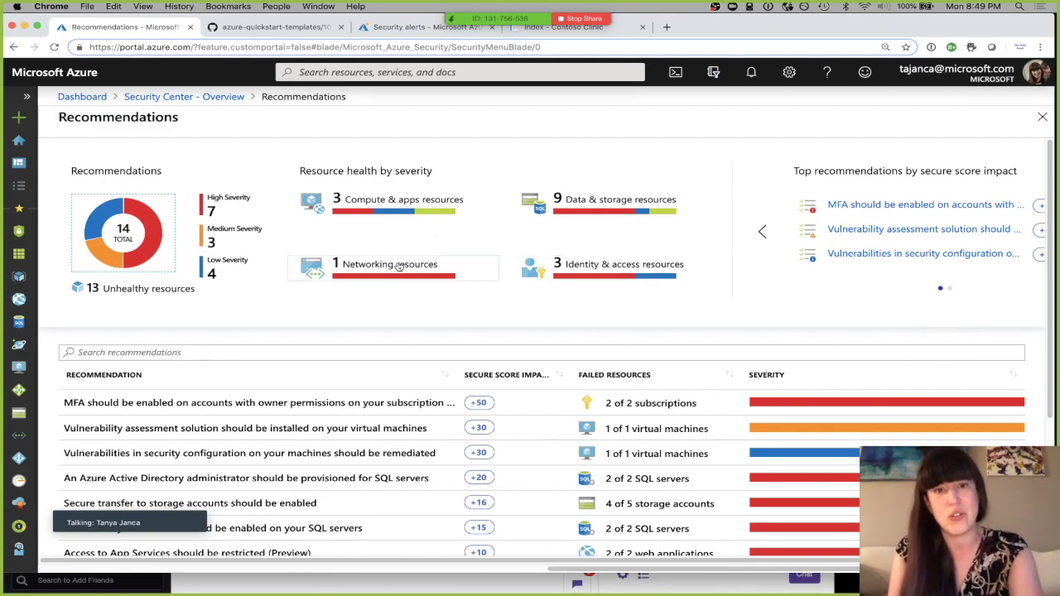
scroll(401, 308, "down", 3)
scroll(402, 308, "down", 3)
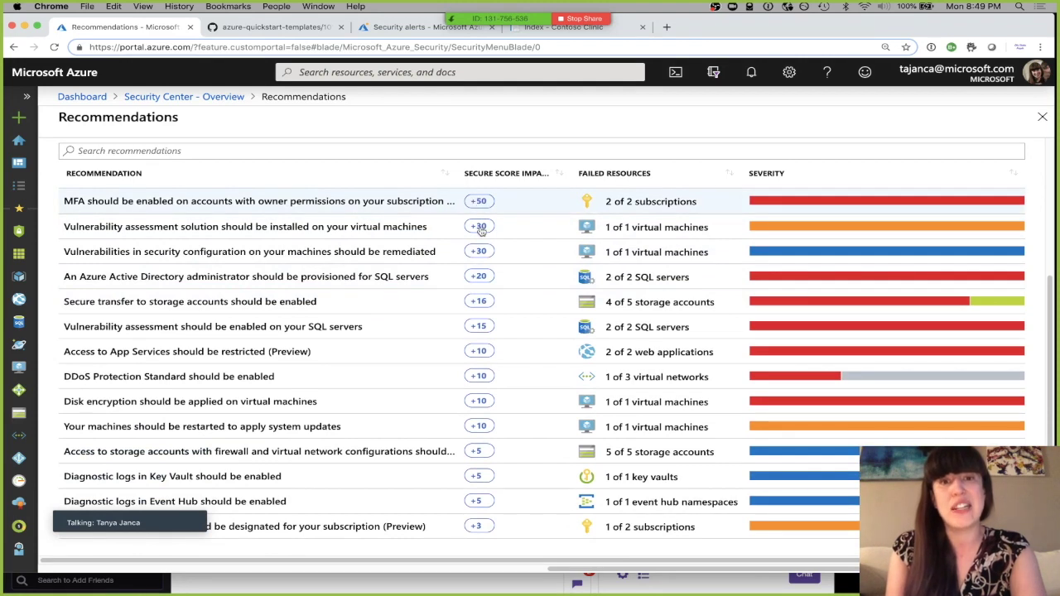
mouse_move(140, 498)
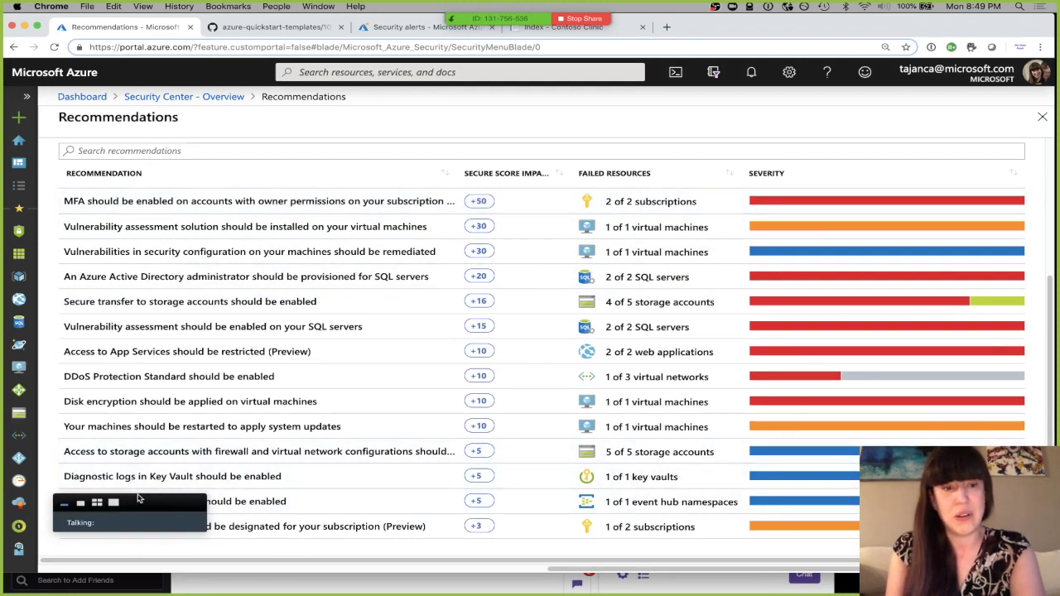
left_click_drag(149, 504, 762, 503)
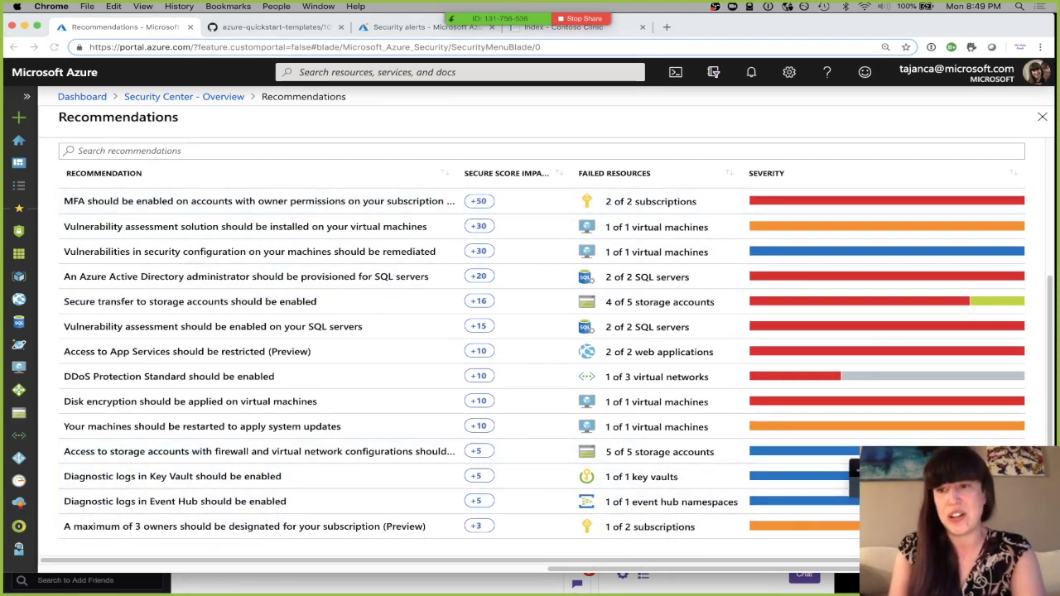
scroll(316, 442, "down", 1)
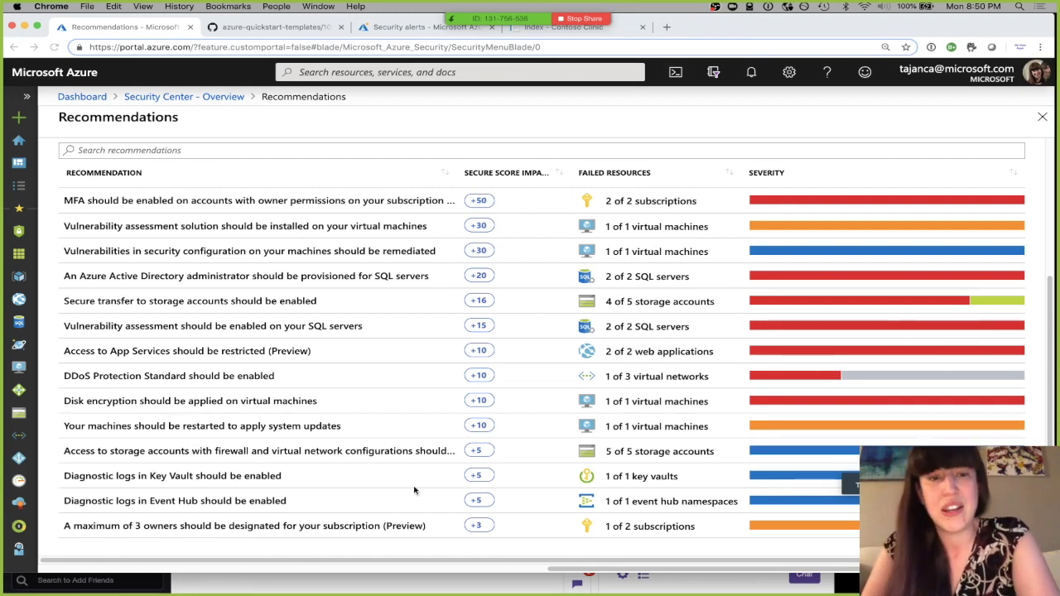
scroll(349, 334, "up", 1)
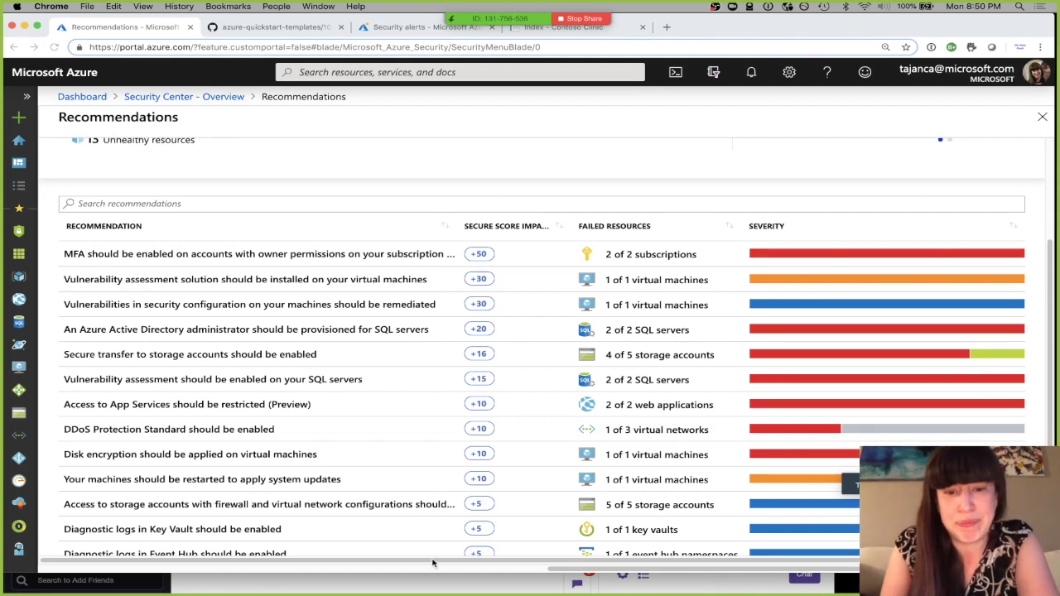
scroll(435, 564, "right", 3)
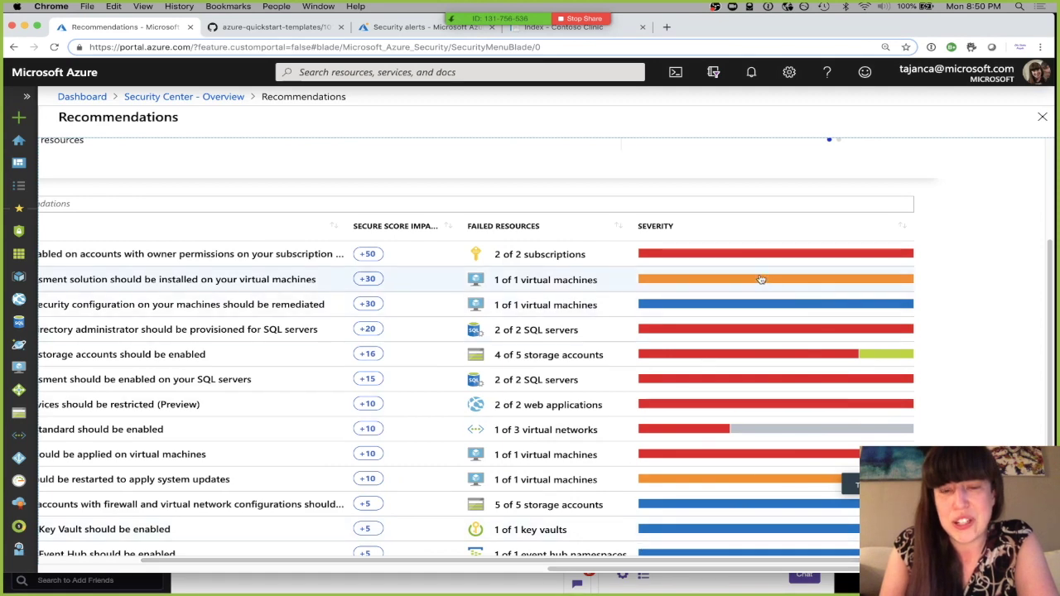
Attempt to dismiss the VM vulnerability assessment recommendation for DevSlopDCheck; the dismissal fails
left_click(260, 279)
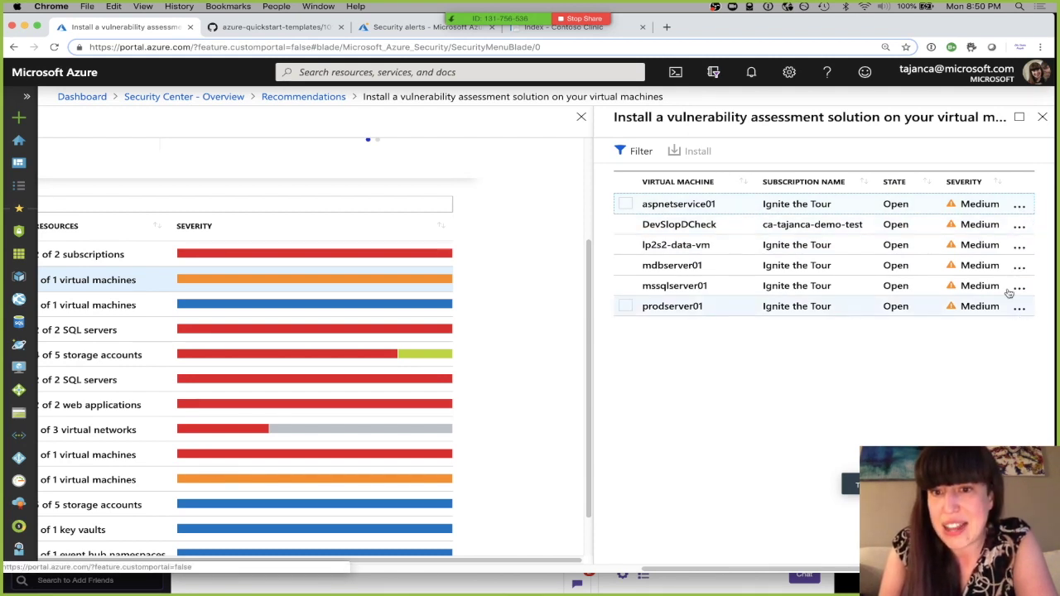
left_click(1018, 226)
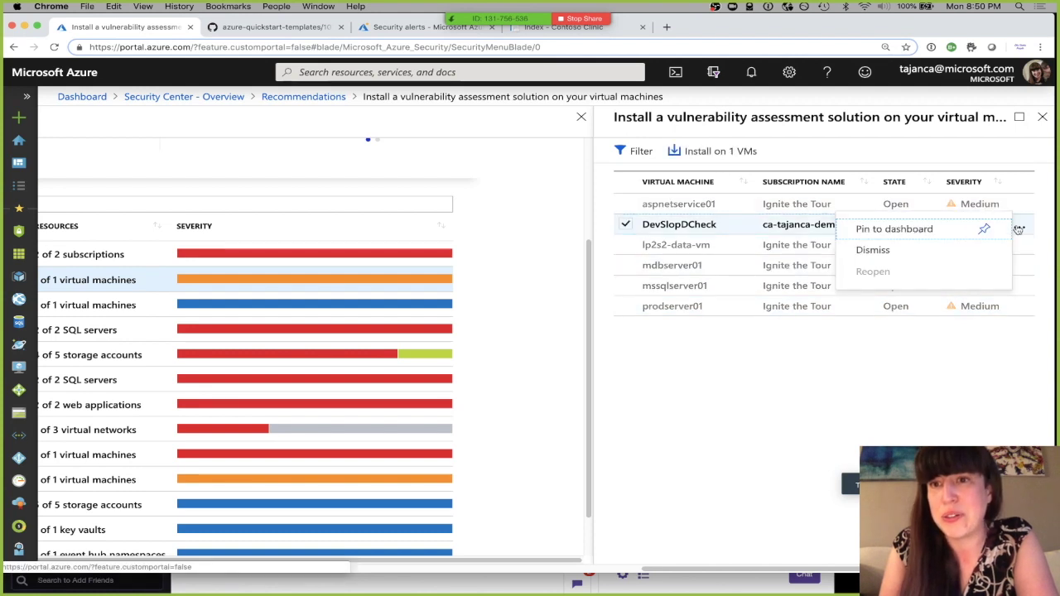
left_click(876, 249)
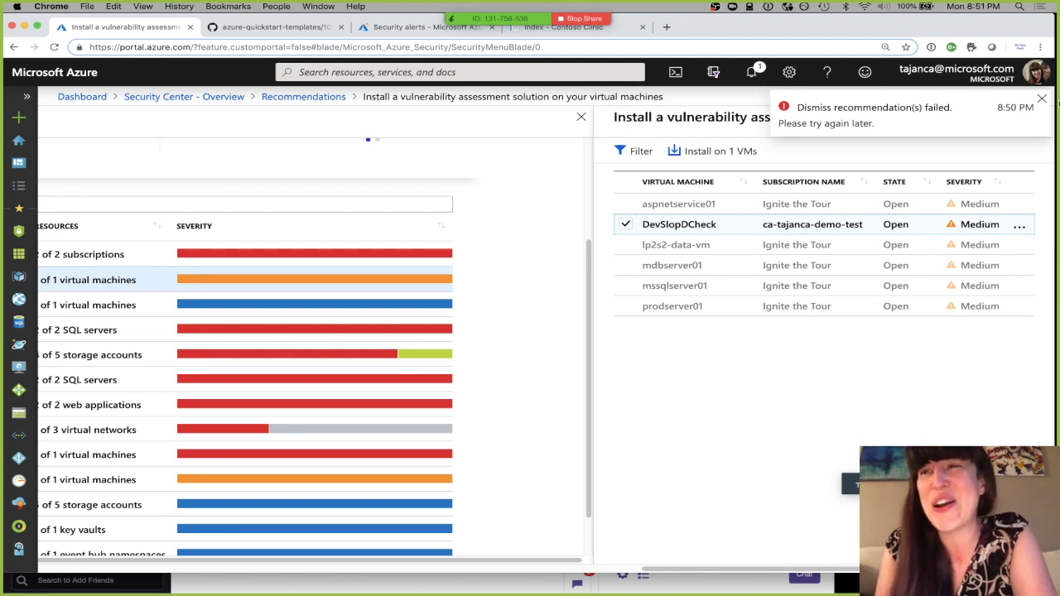
left_click(1042, 98)
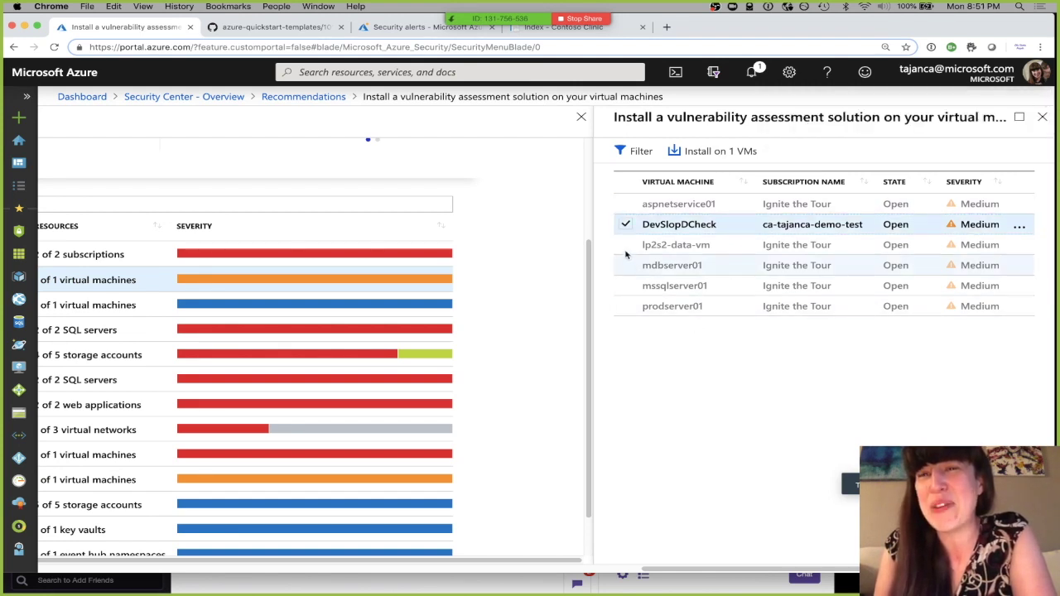
Deselect DevSlopDCheck and close the details blade, back to the Recommendations list
left_click(625, 224)
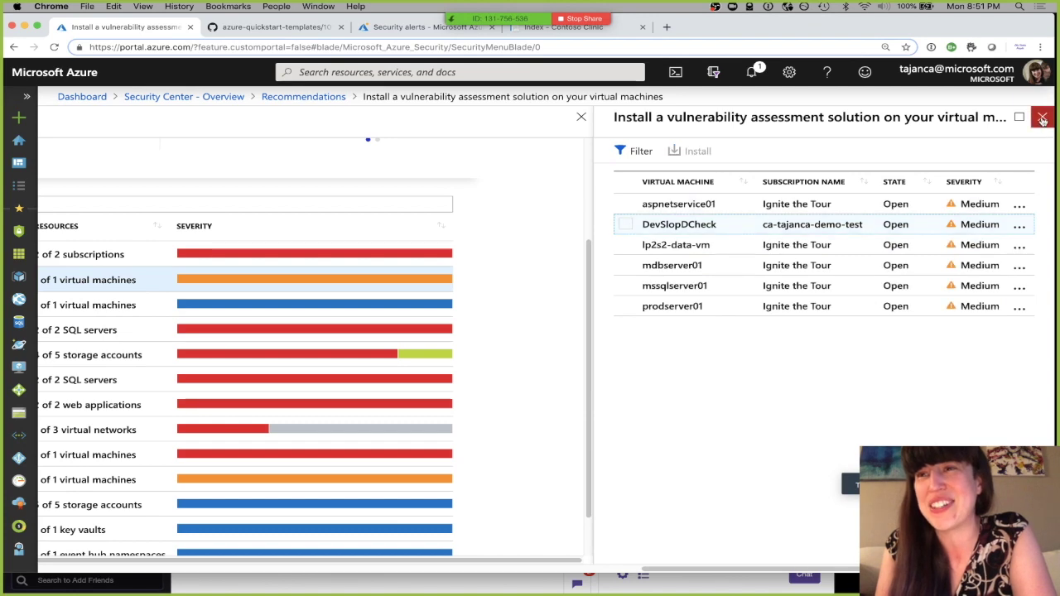
left_click(1042, 119)
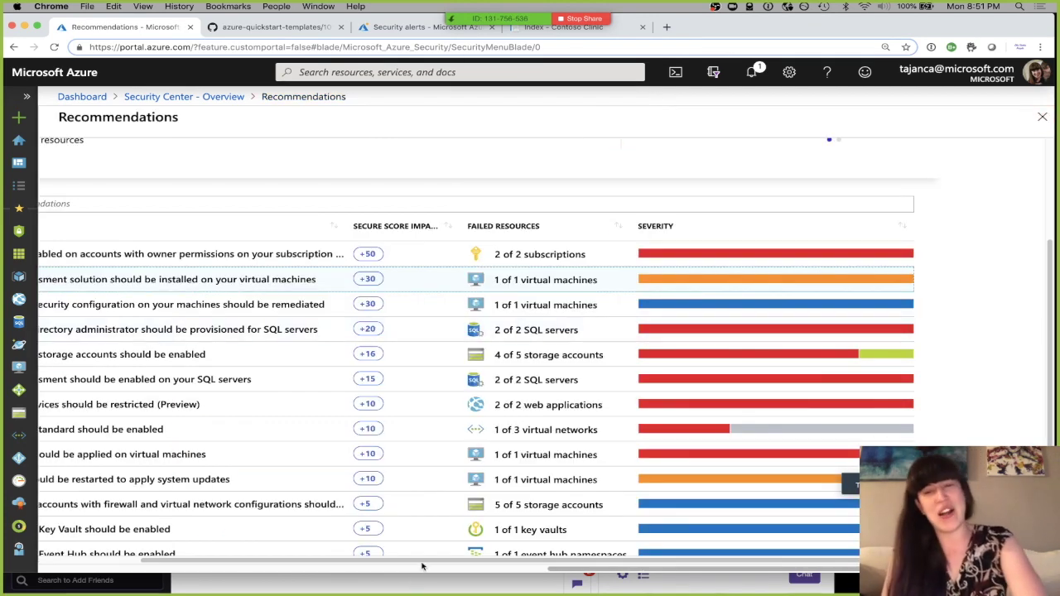
left_click_drag(422, 566, 345, 570)
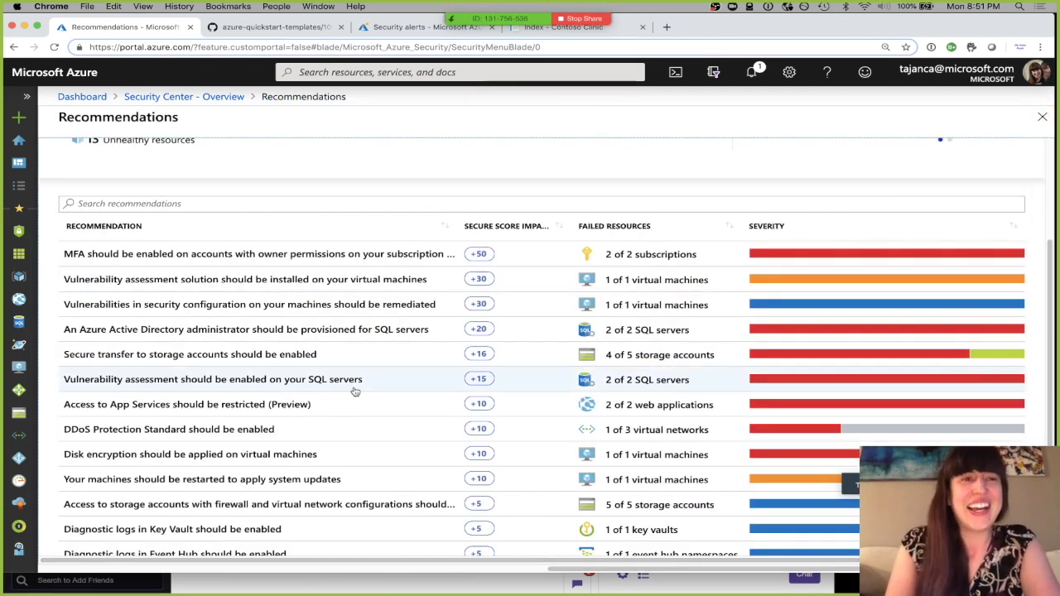
scroll(354, 391, "down", 2)
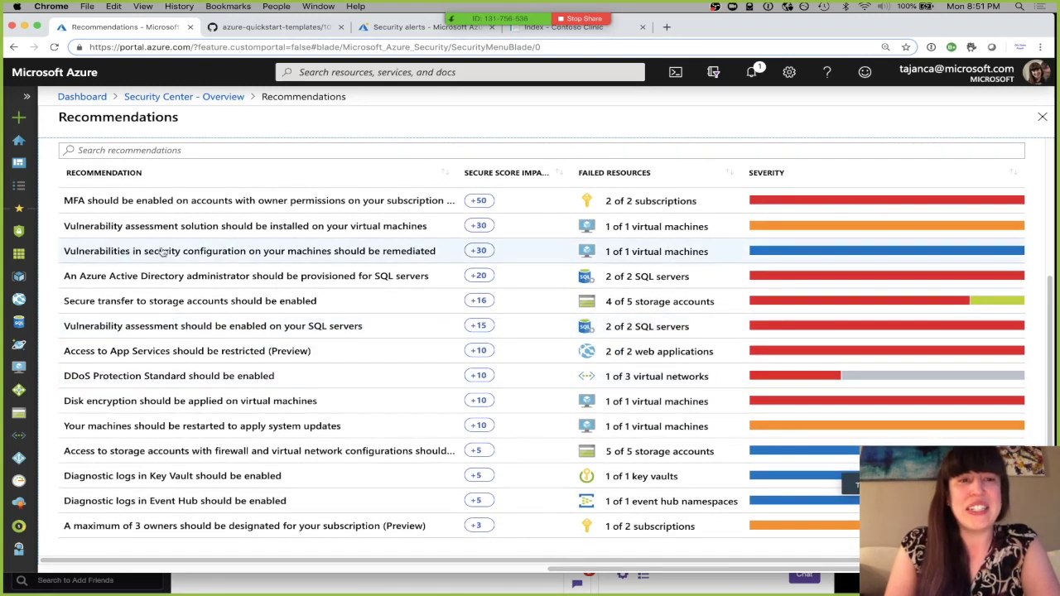
left_click(420, 251)
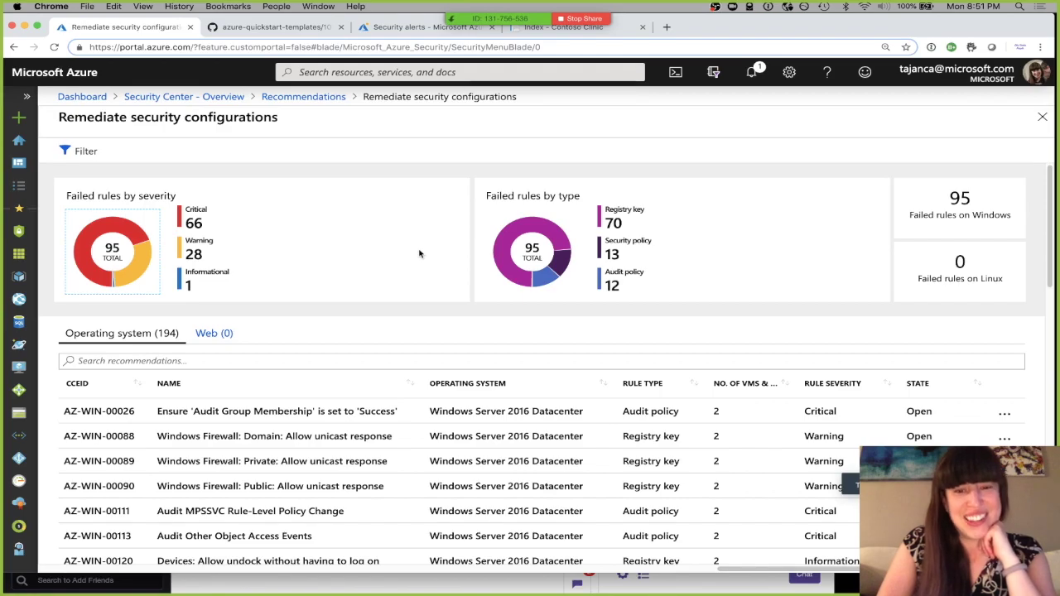
scroll(368, 411, "down", 10)
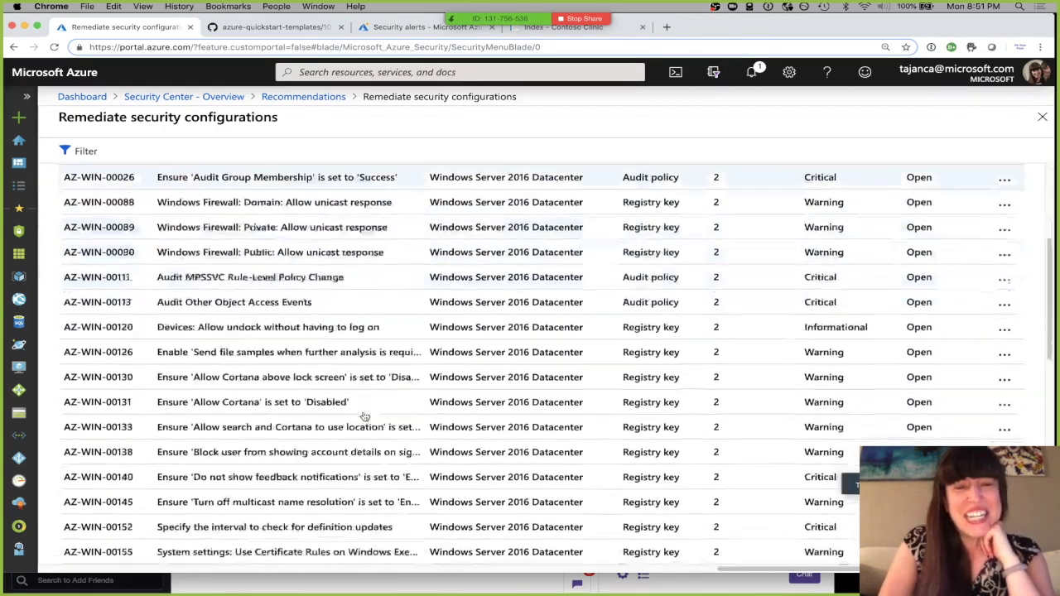
scroll(364, 416, "down", 20)
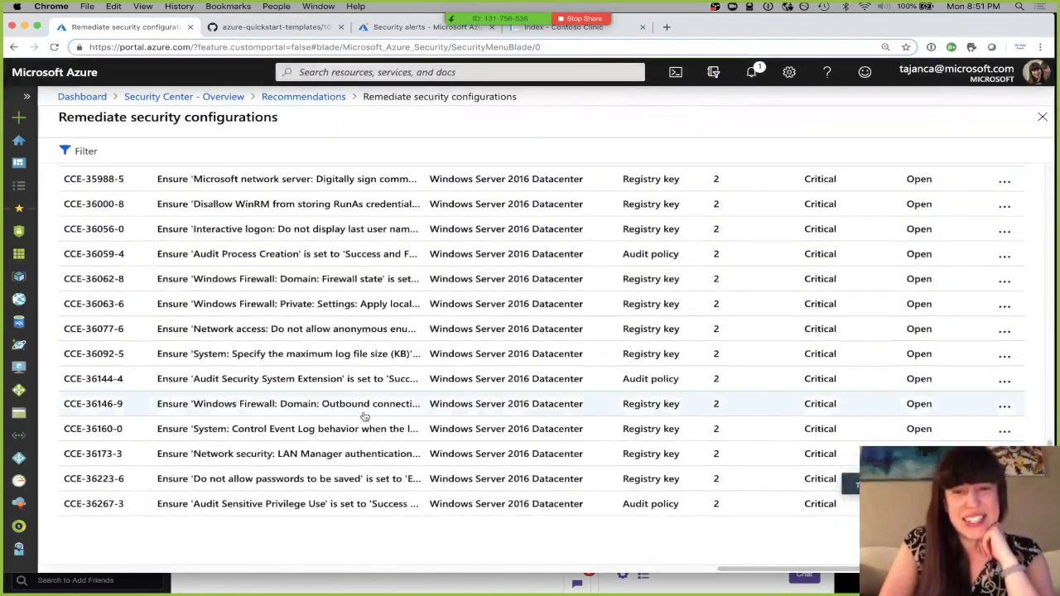
scroll(364, 417, "up", 20)
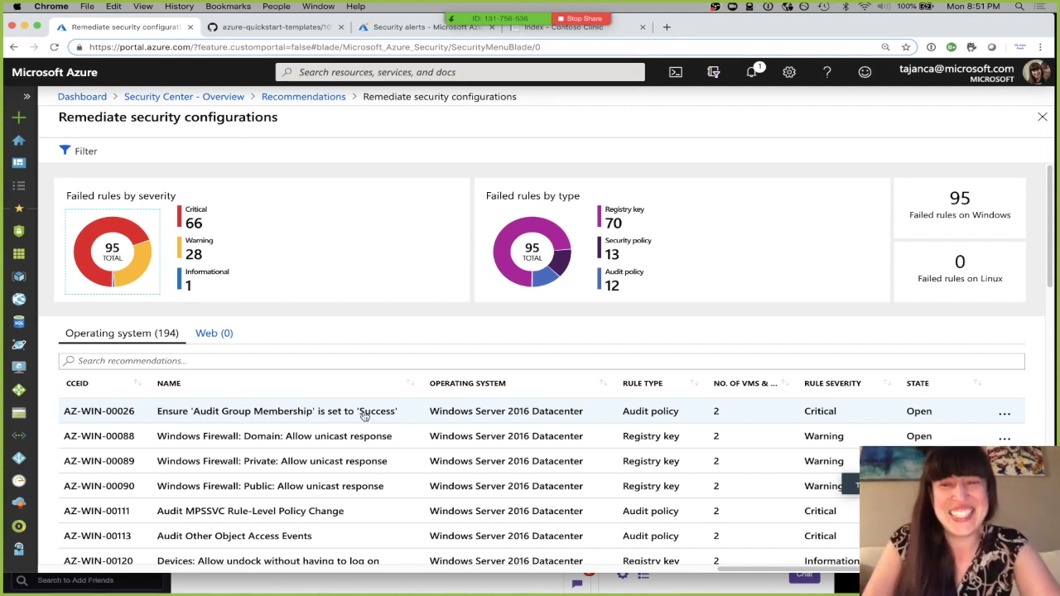
scroll(335, 439, "down", 3)
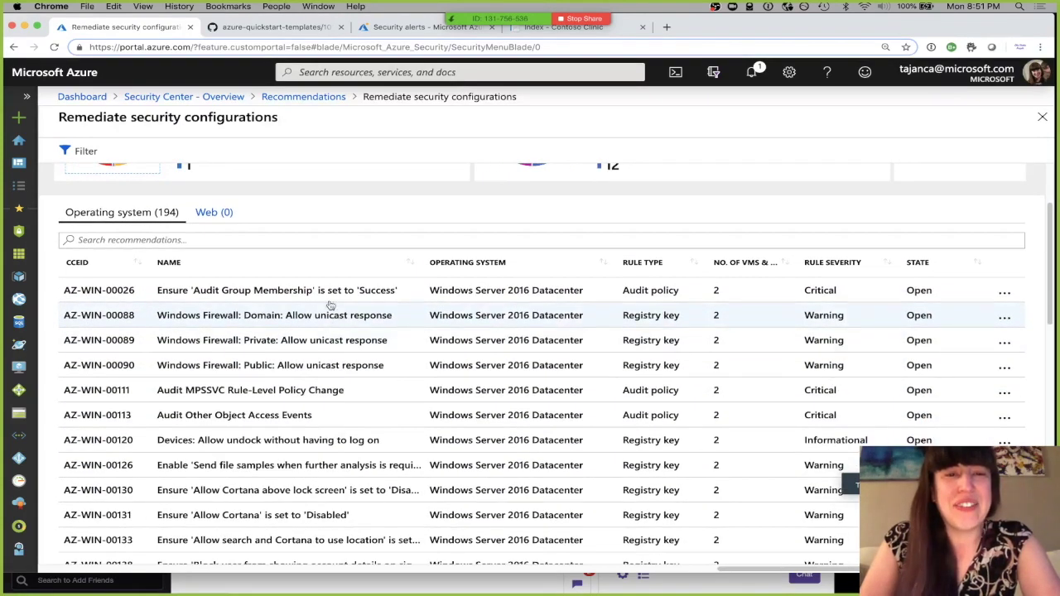
scroll(299, 449, "down", 4)
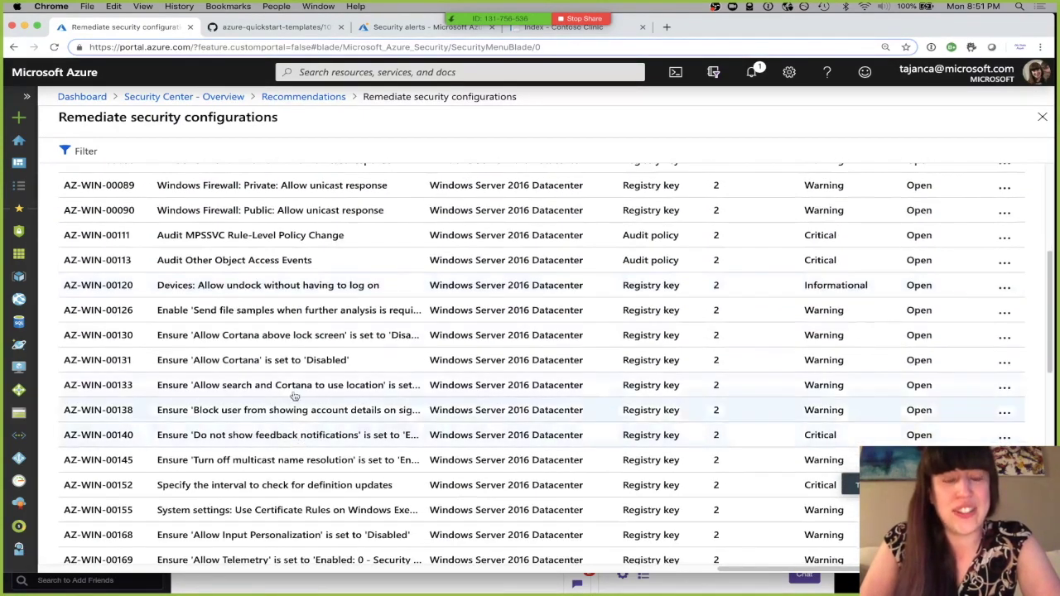
scroll(286, 433, "down", 4)
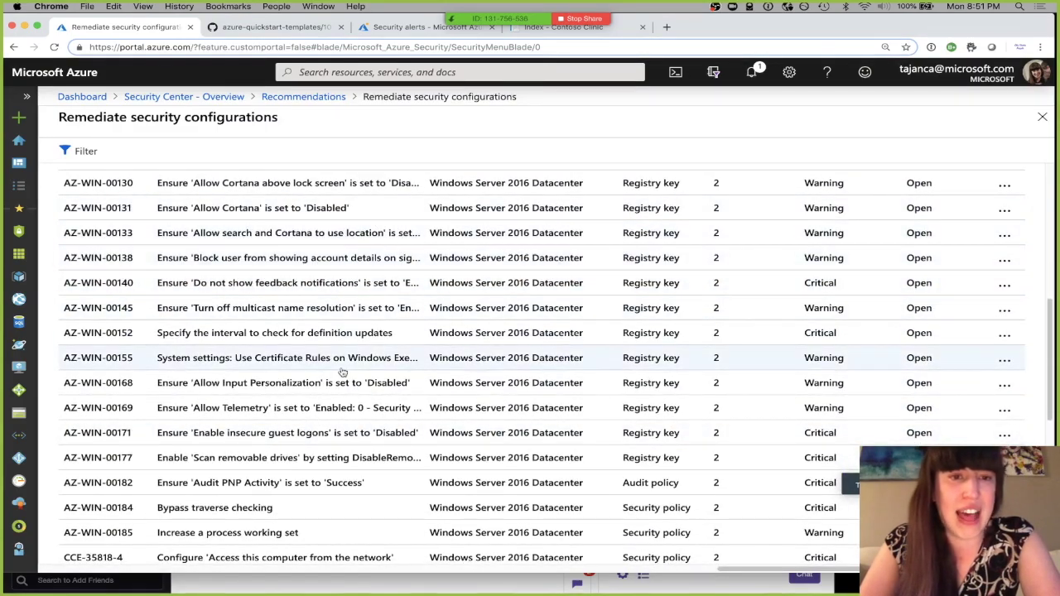
scroll(342, 369, "down", 3)
scroll(342, 371, "down", 4)
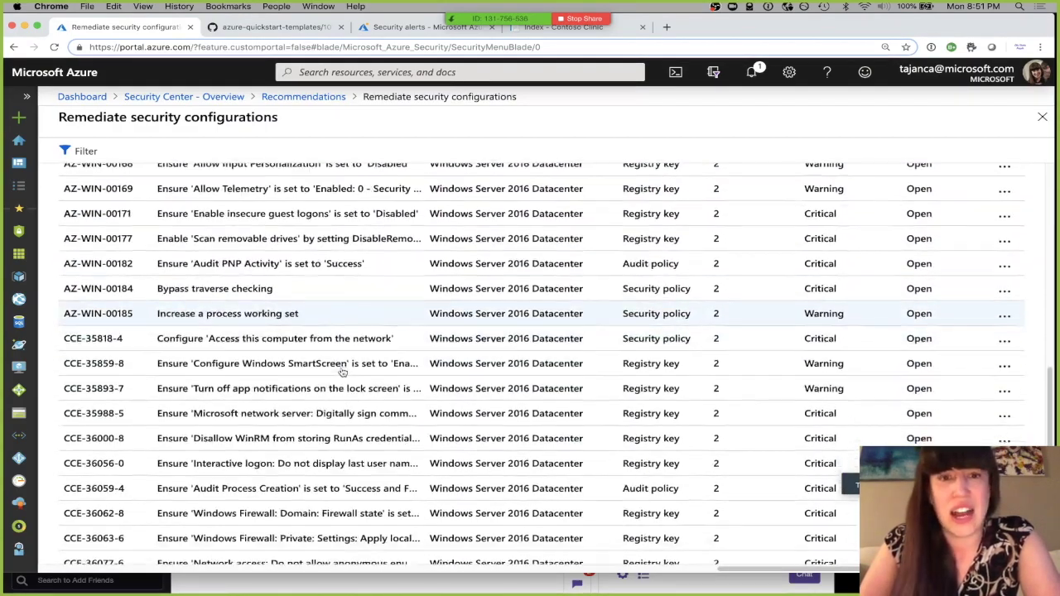
scroll(342, 371, "down", 2)
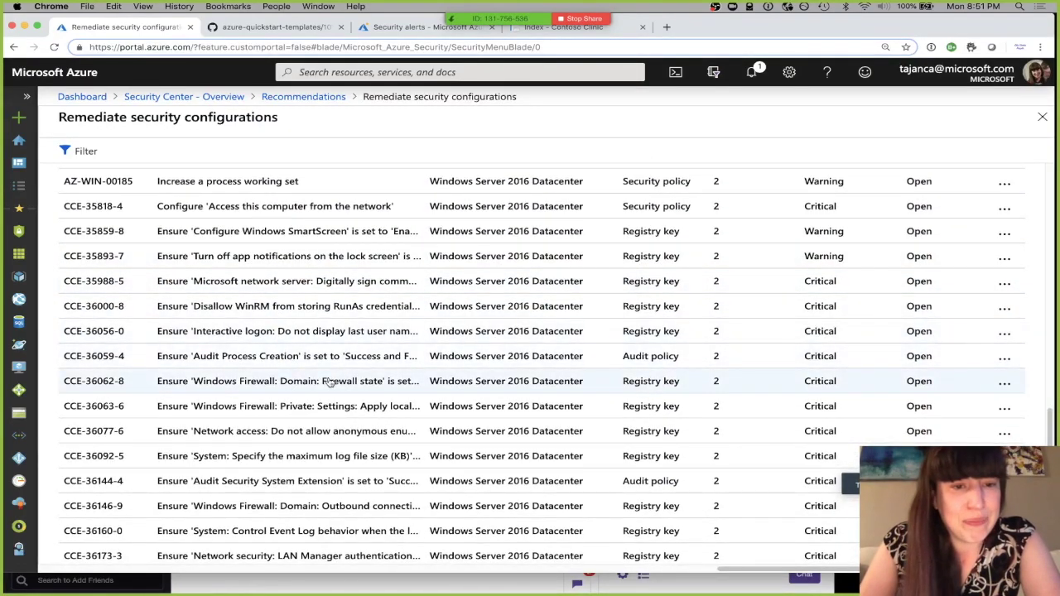
scroll(330, 377, "down", 3)
scroll(330, 381, "up", 2)
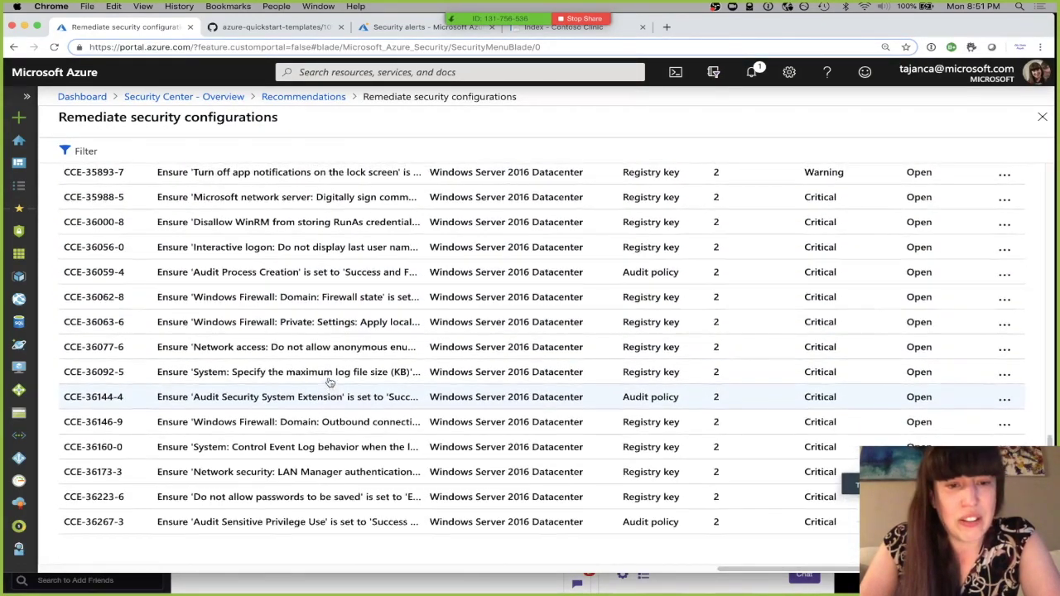
scroll(327, 388, "down", 1)
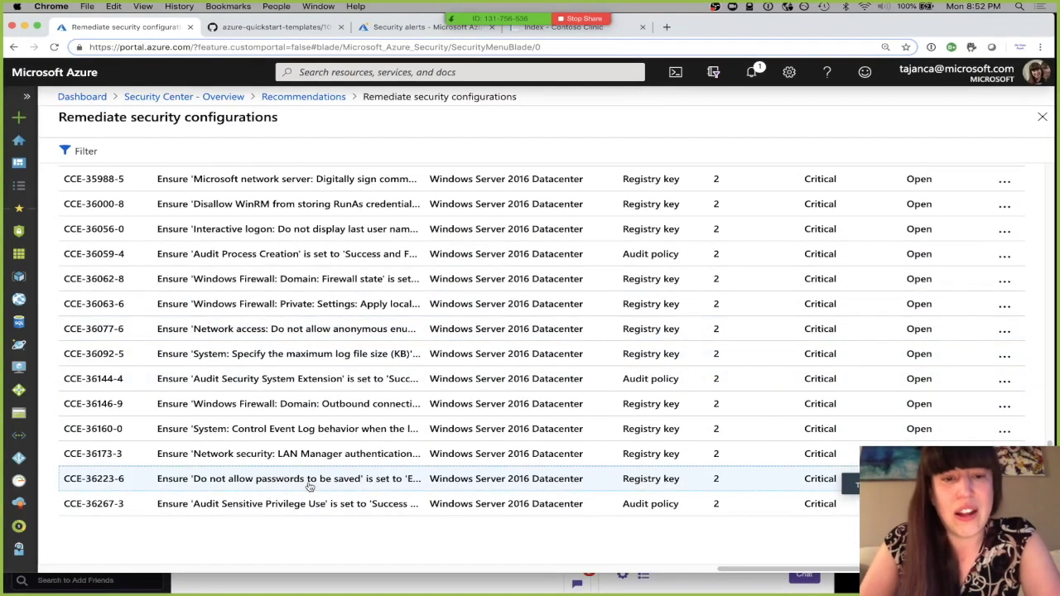
left_click(308, 485)
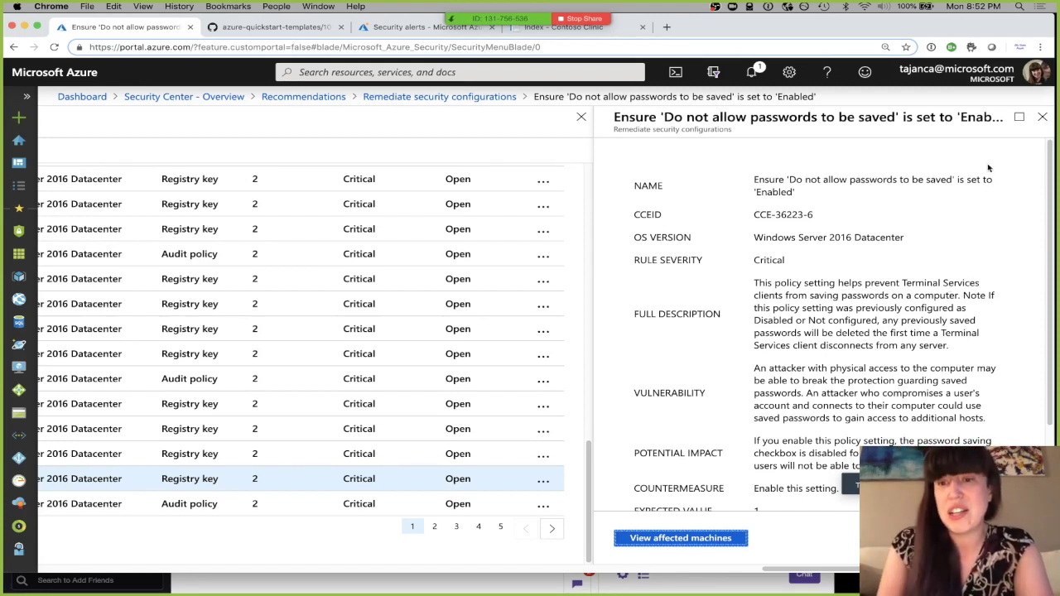
left_click(1042, 117)
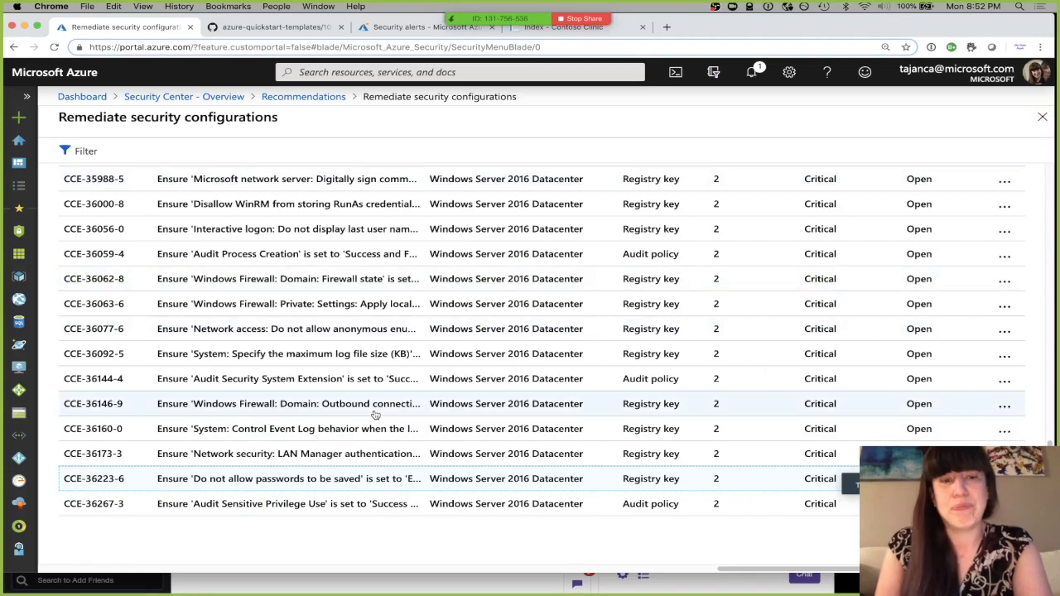
scroll(261, 459, "up", 5)
scroll(261, 464, "up", 10)
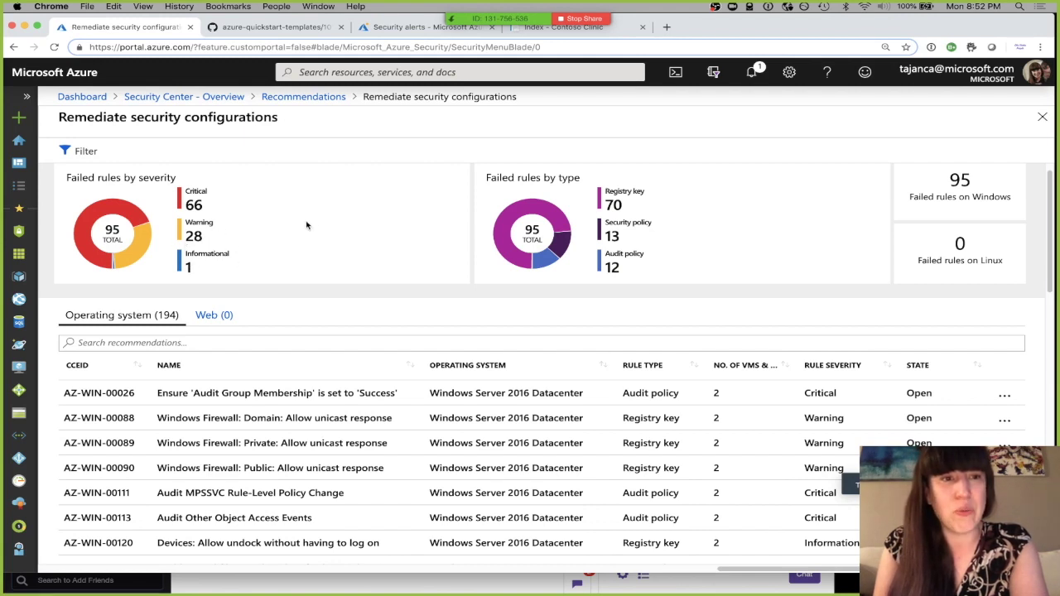
mouse_move(138, 258)
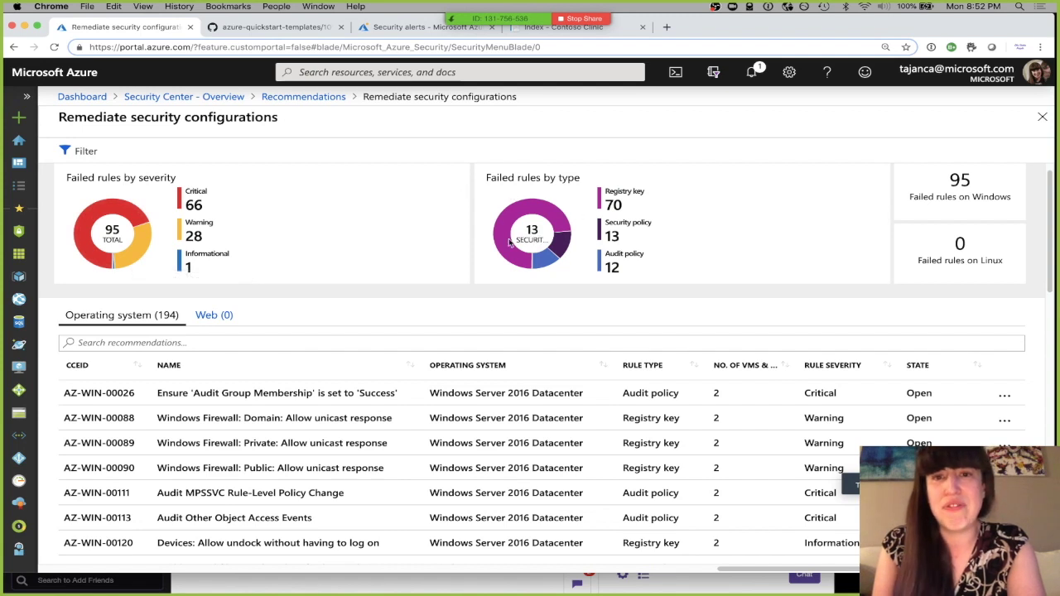
left_click_drag(646, 193, 606, 191)
left_click(712, 235)
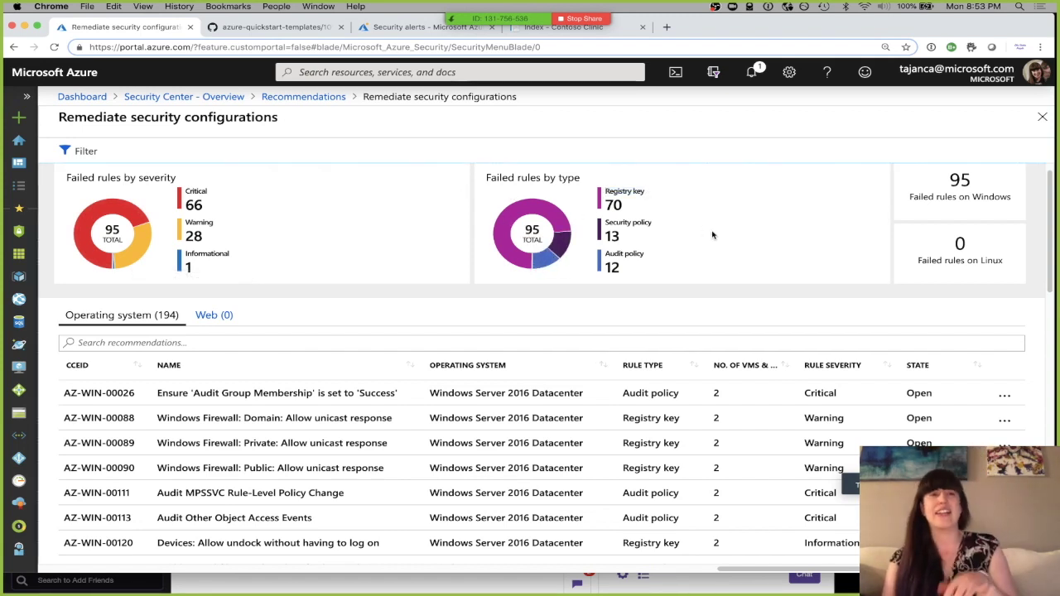
left_click(312, 98)
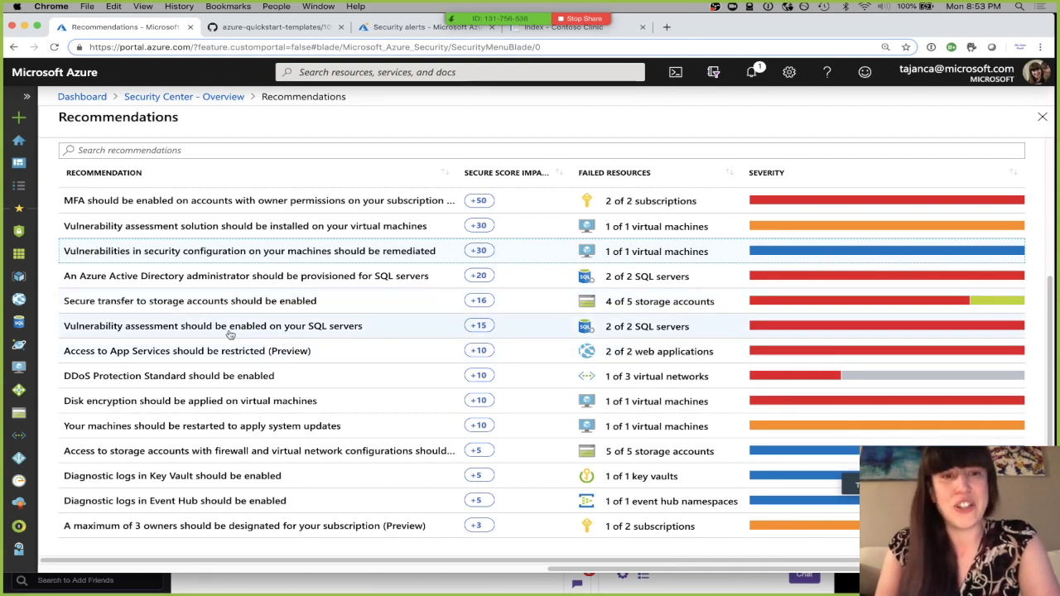
Reach devslopdb's Server settings via the SQL servers vulnerability assessment recommendation
left_click(326, 330)
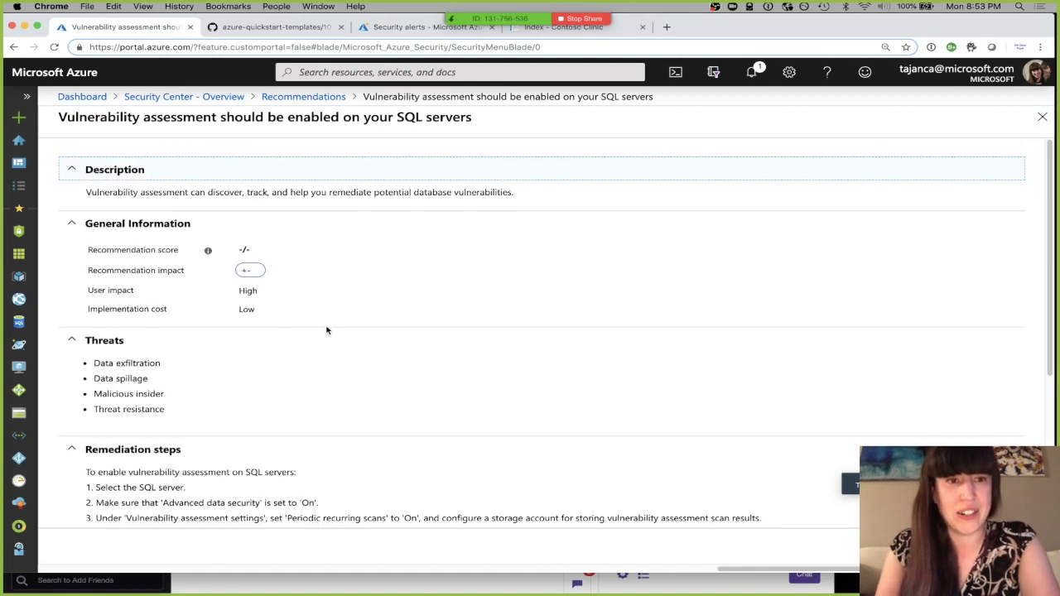
scroll(326, 331, "down", 5)
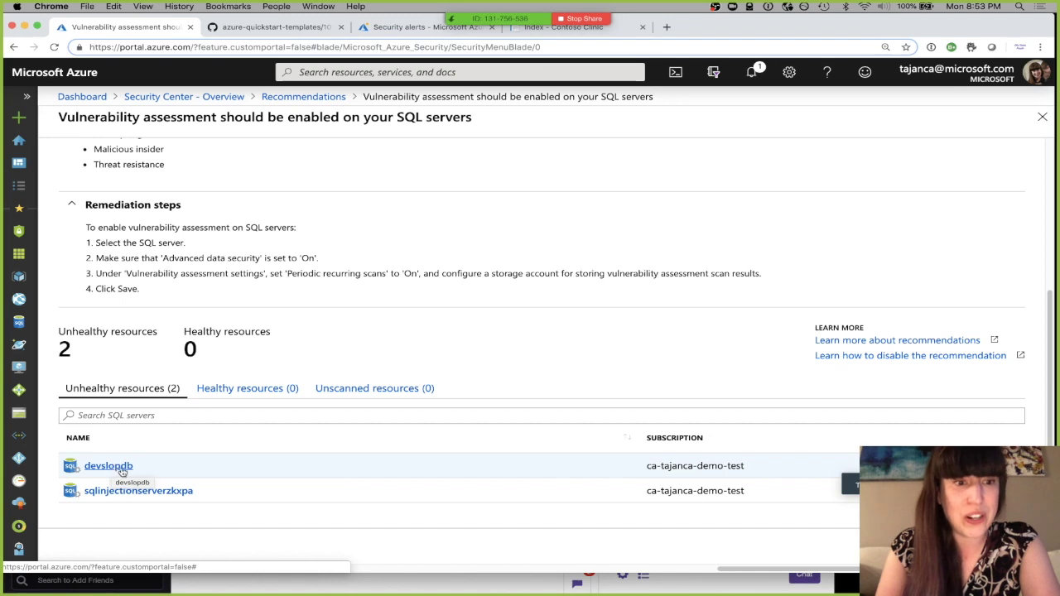
left_click(108, 466)
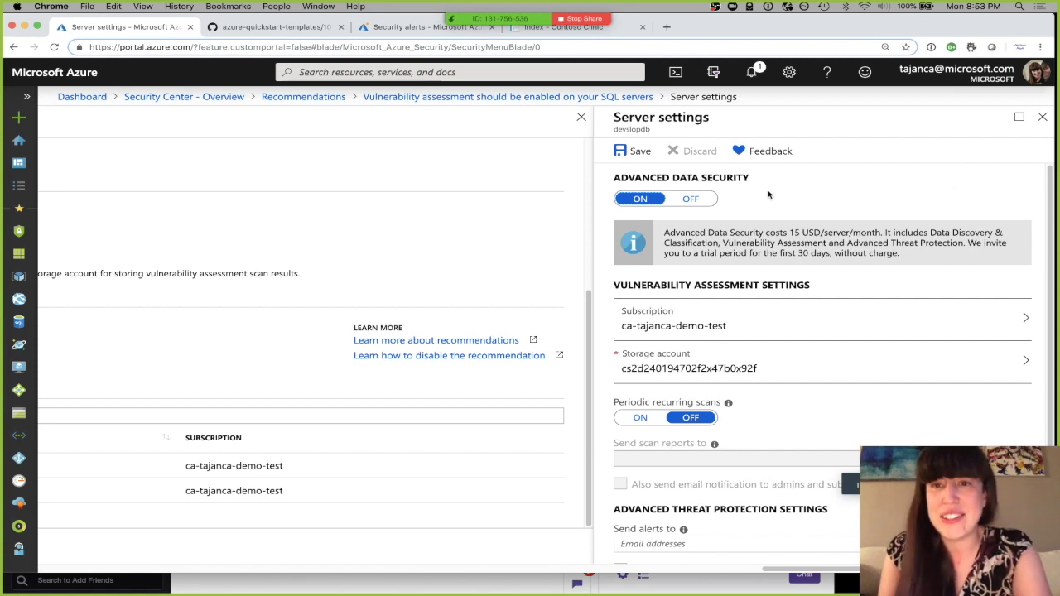
Turn periodic recurring scans On and enter the scan-report recipient's e-mail address
scroll(772, 192, "down", 2)
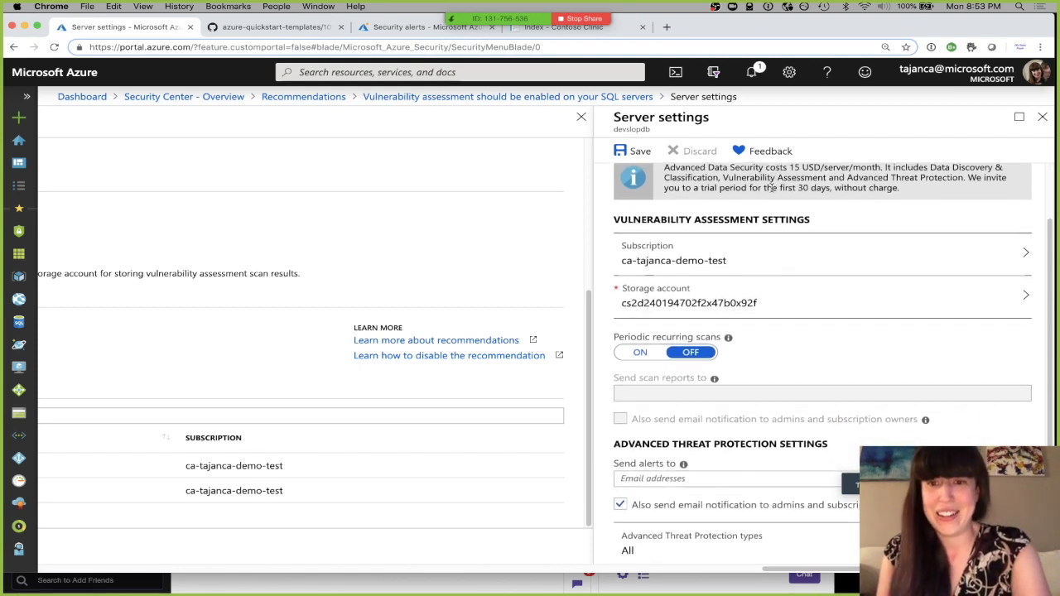
left_click(627, 330)
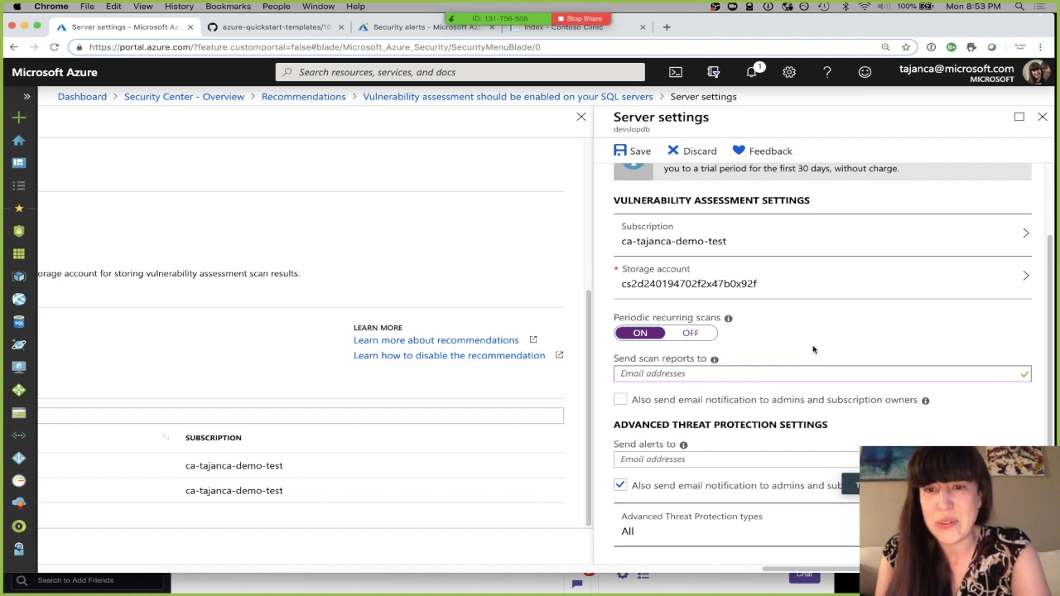
left_click(666, 374)
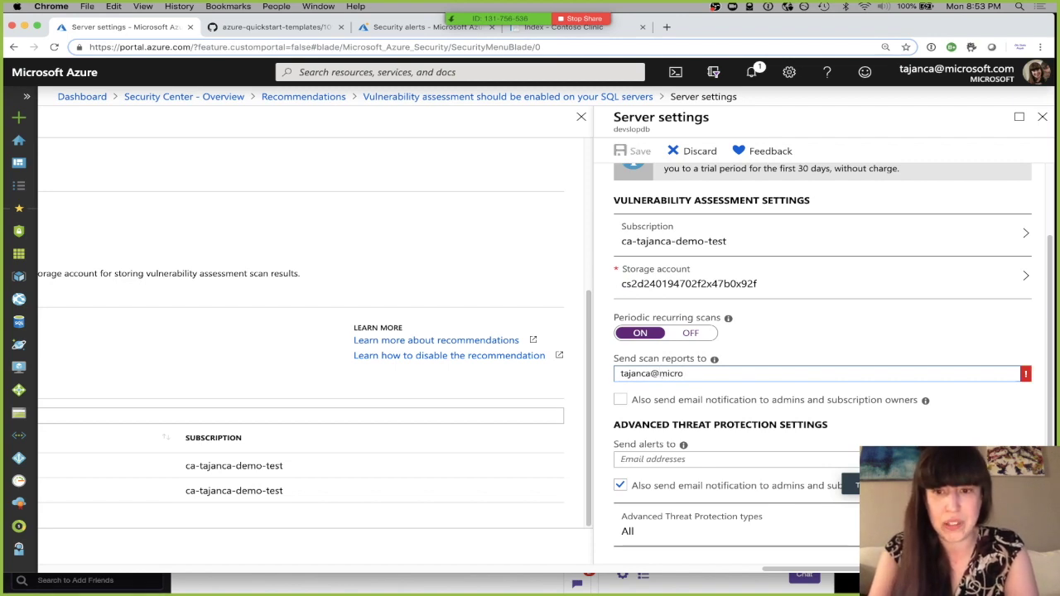
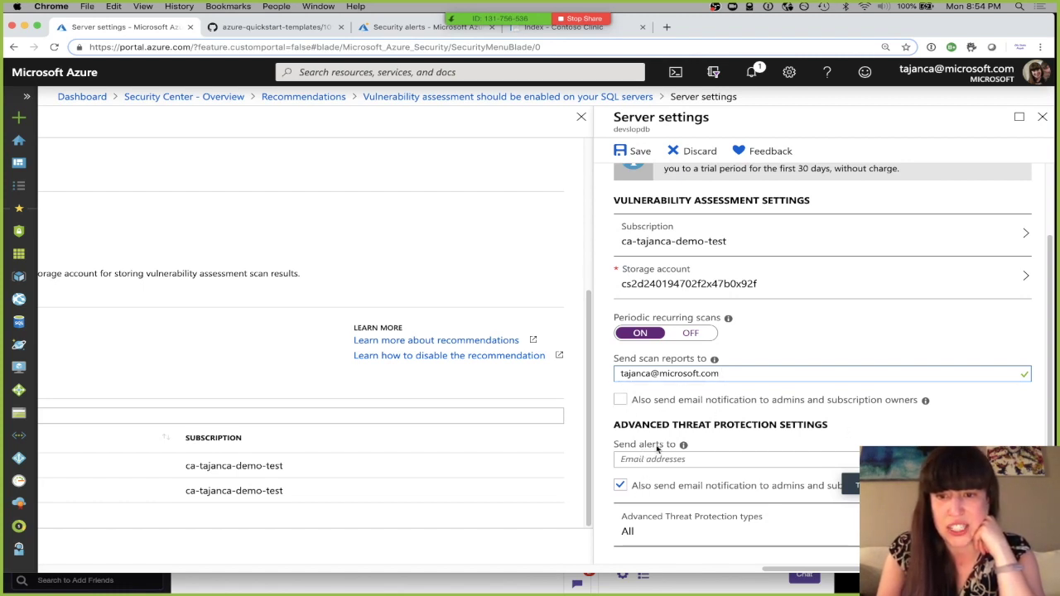
Copy that address into Send alerts to and save devslopdb's Advanced Data Security settings
triple_click(723, 377)
key("super+c")
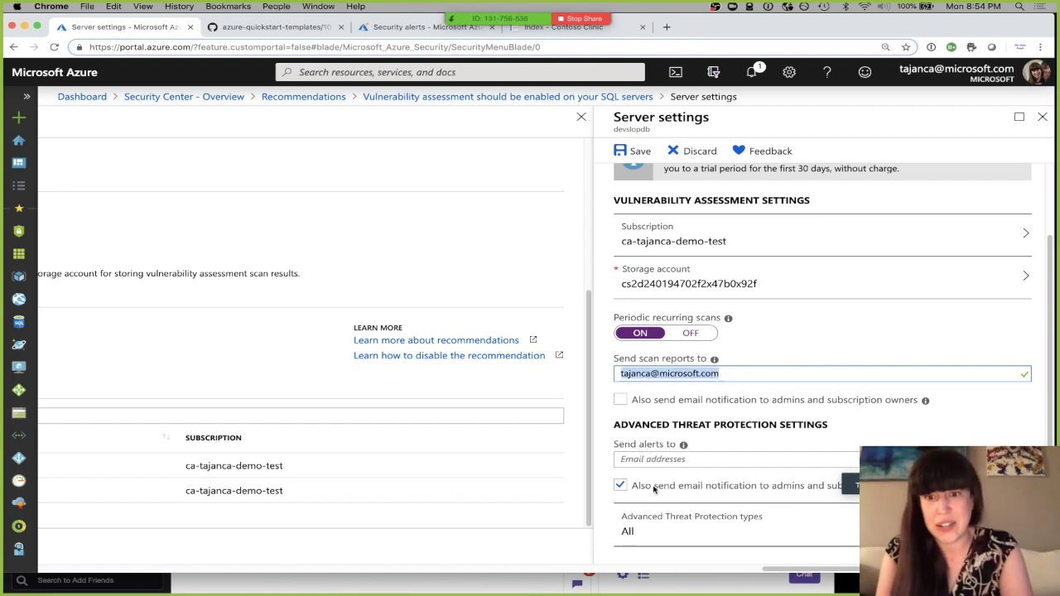
left_click(656, 460)
key("super+v")
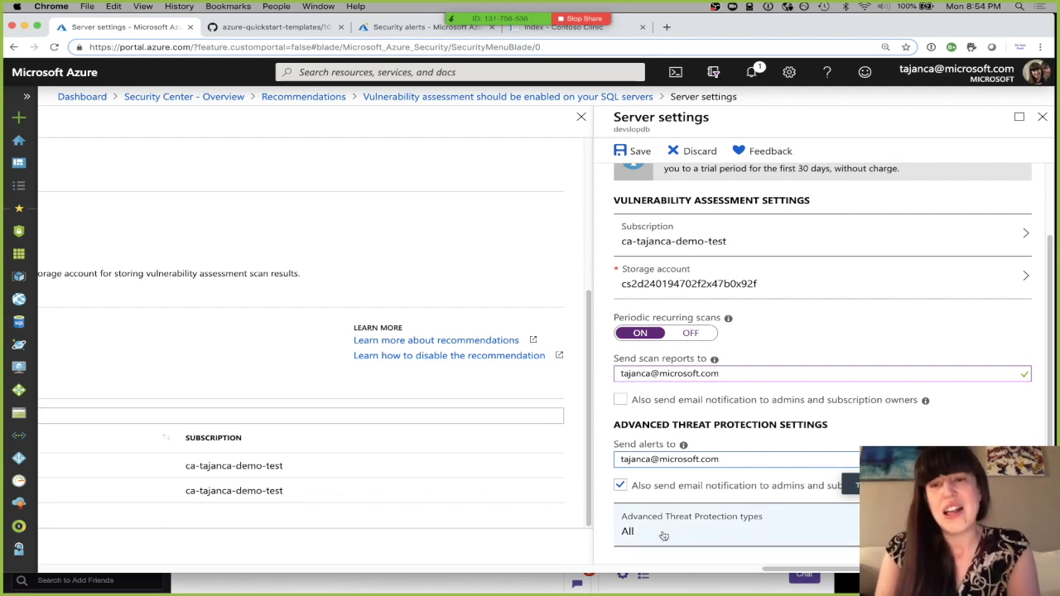
left_click(635, 151)
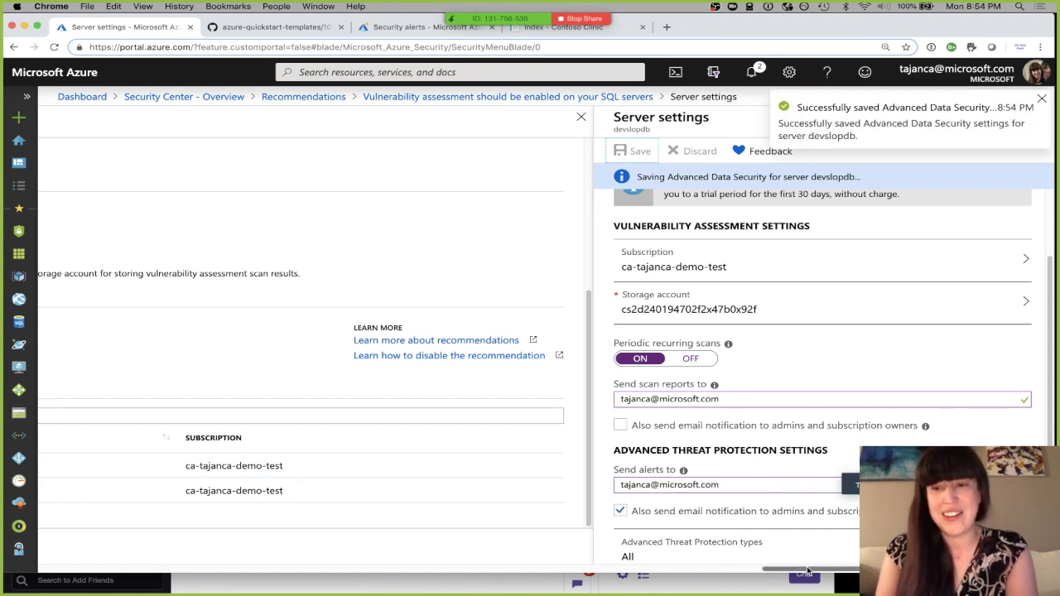
left_click_drag(803, 572, 632, 544)
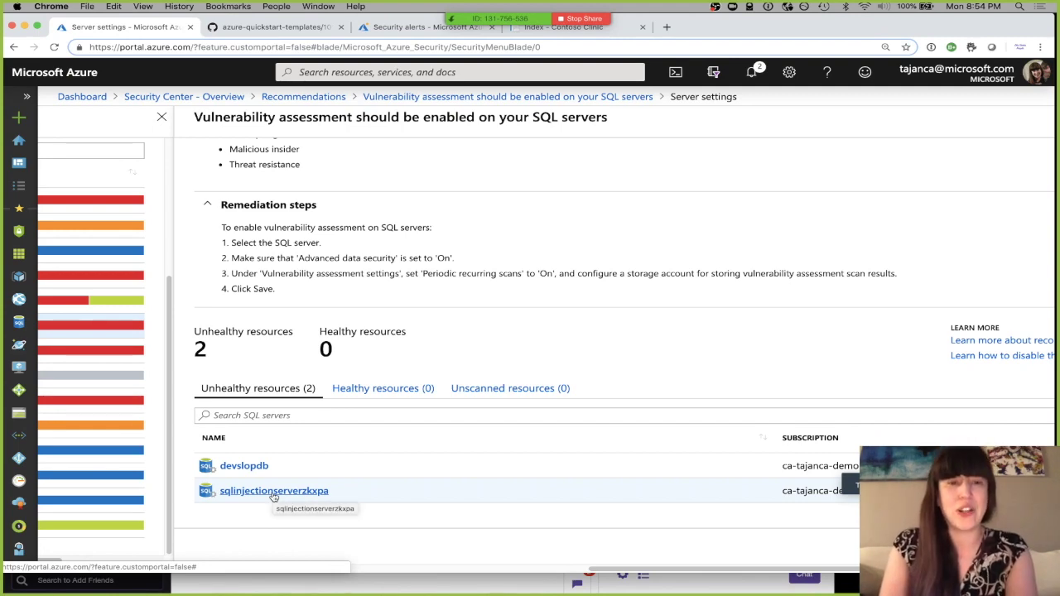
Go to the DevSlopWorkshop resource group through Resource groups in the portal menu
left_click(25, 97)
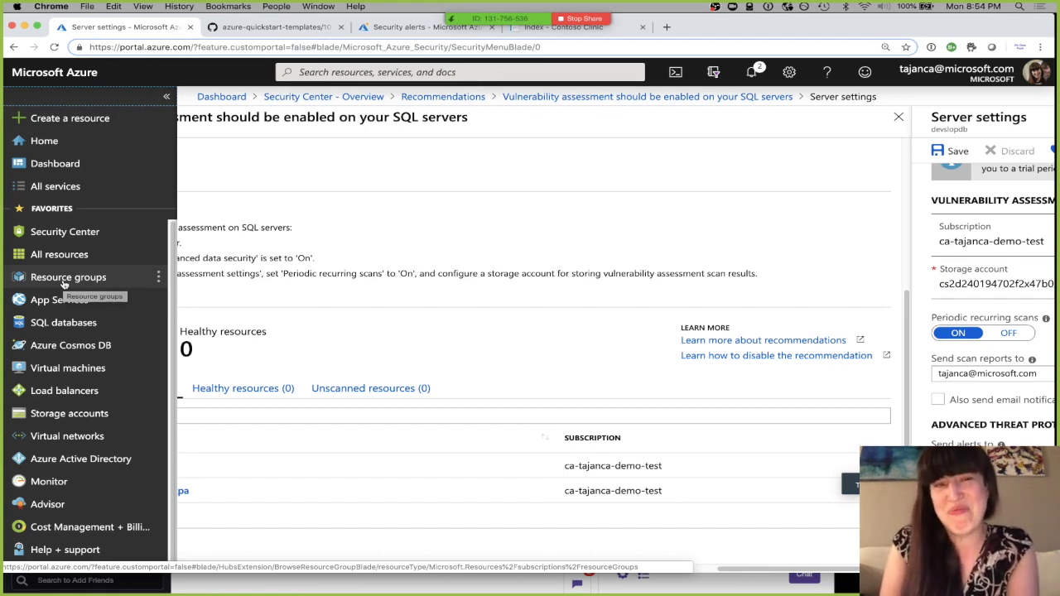
left_click(63, 284)
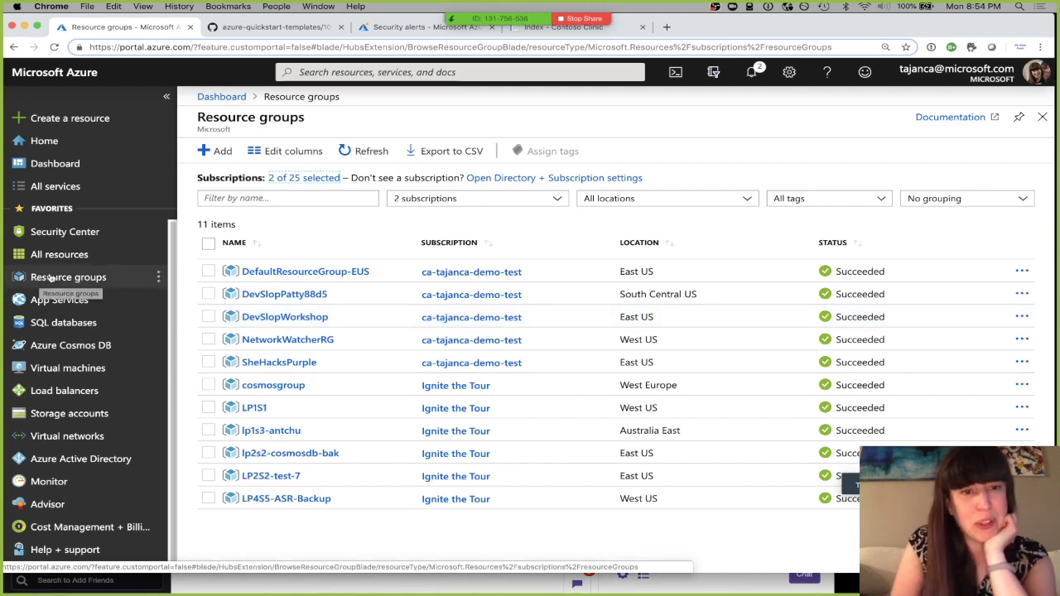
left_click(316, 320)
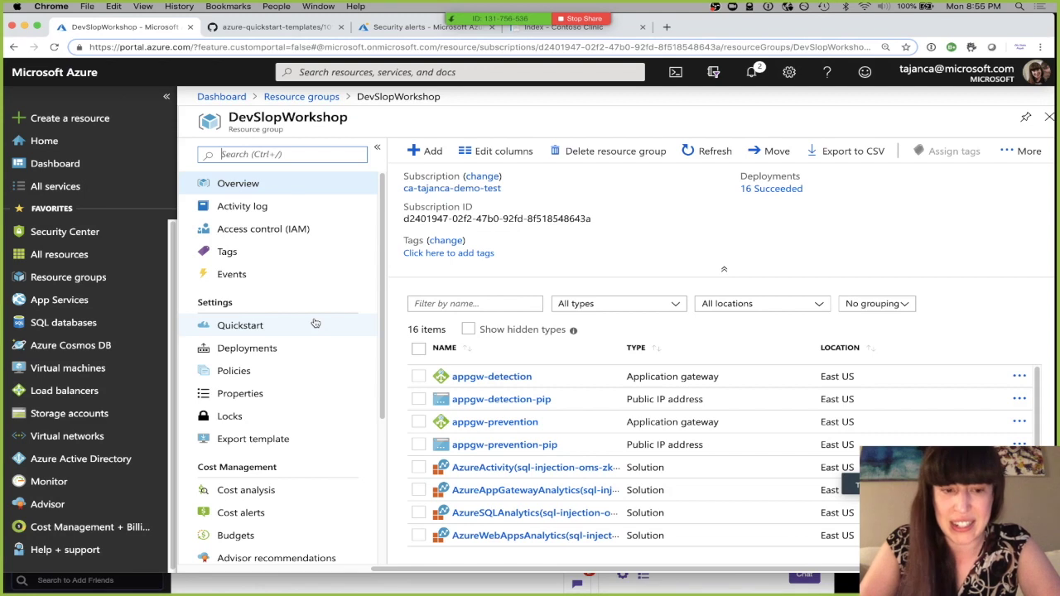
Select the sqlinjectionserverzkxpa SQL server from the group's resource list
scroll(315, 323, "down", 4)
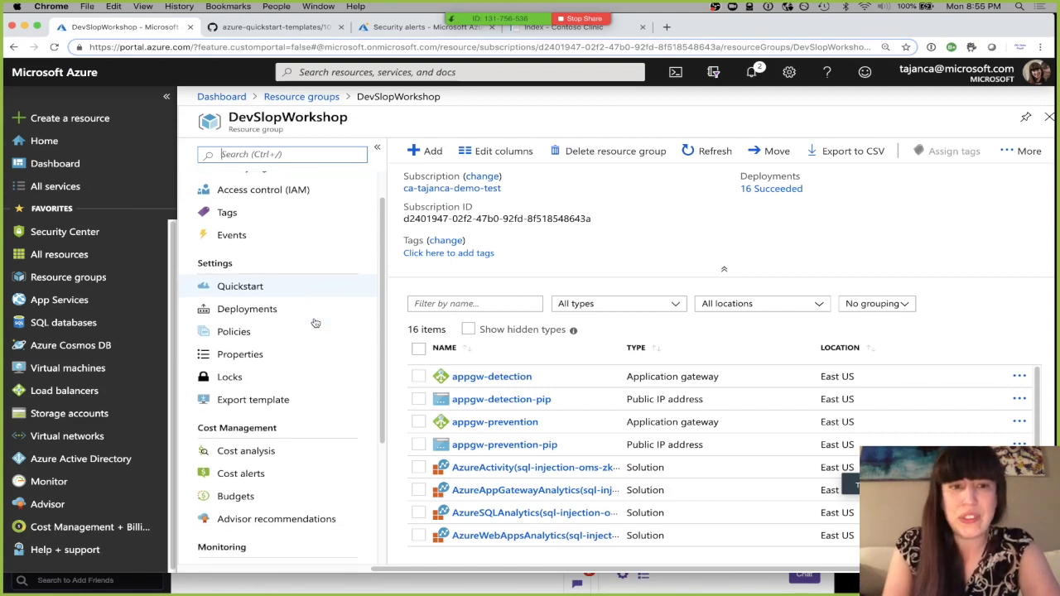
scroll(315, 322, "up", 5)
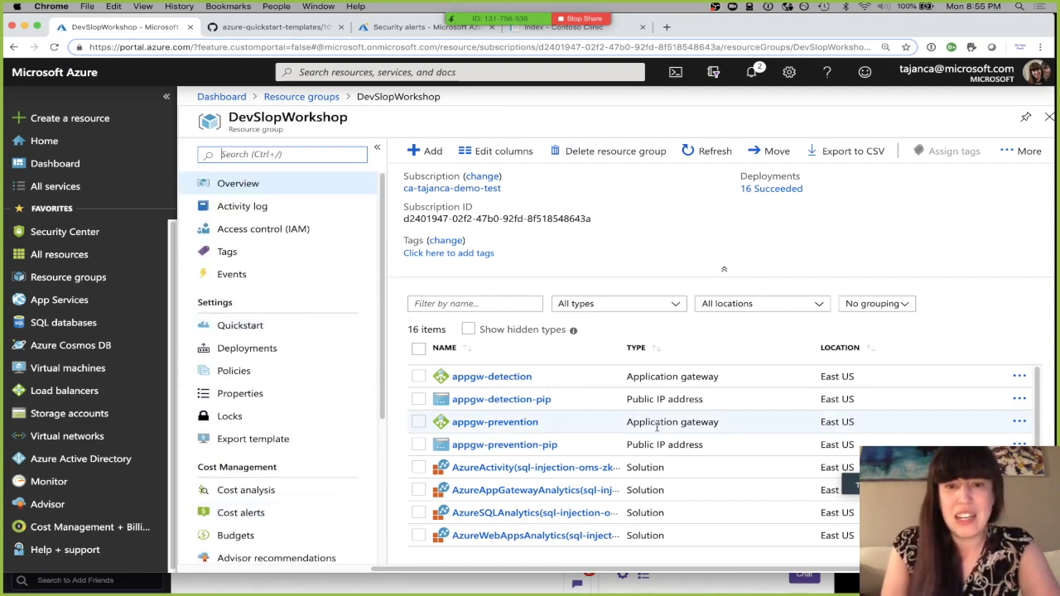
scroll(646, 470, "down", 5)
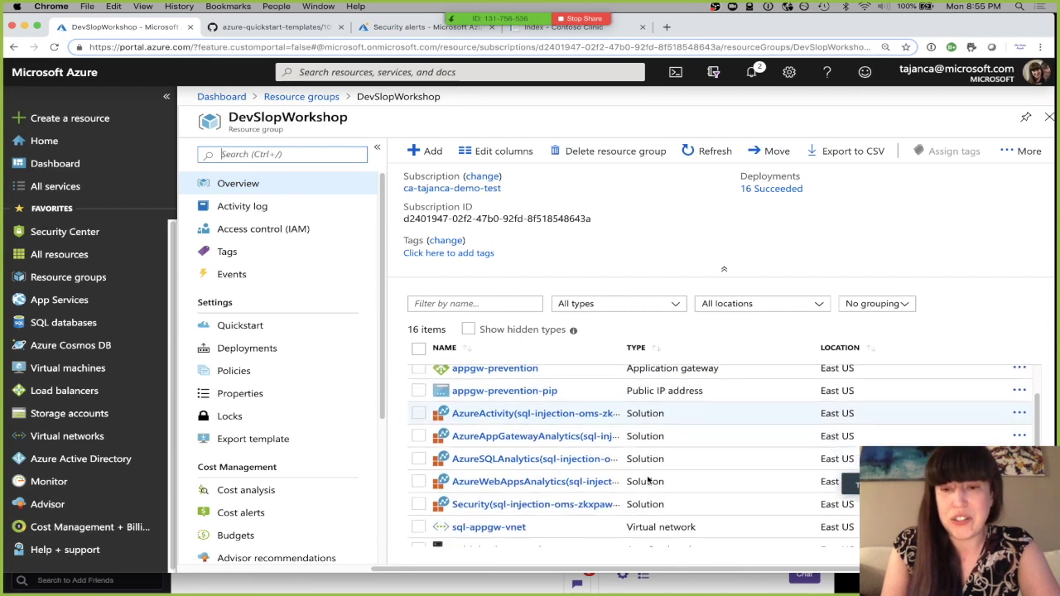
scroll(648, 480, "down", 4)
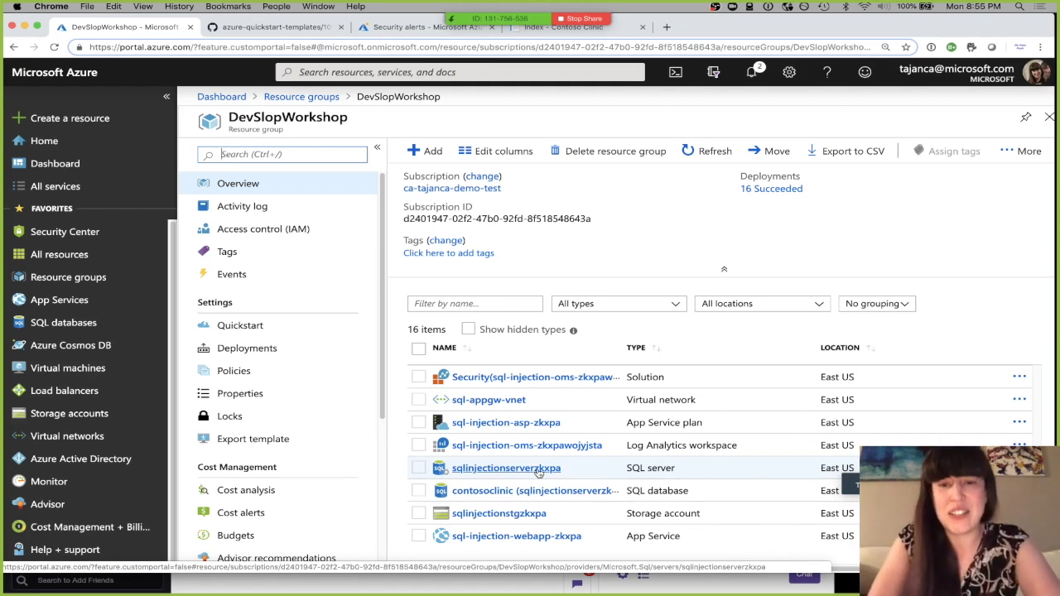
left_click(538, 469)
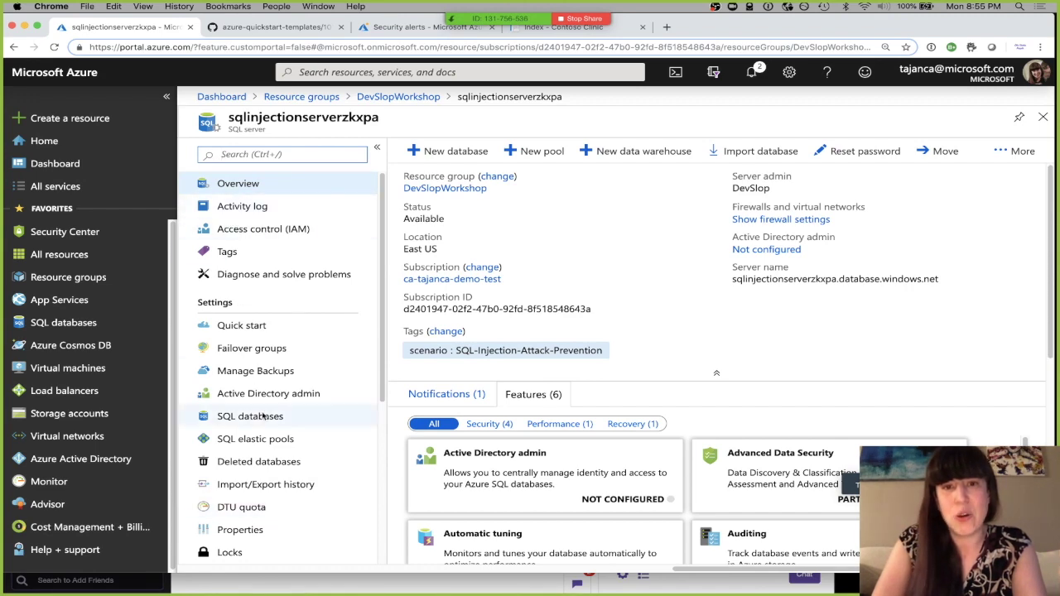
scroll(269, 418, "down", 3)
Show sqlinjectionserverzkxpa's Advanced Data Security page: protection On, recurring scans Off, no storage account
scroll(265, 427, "down", 4)
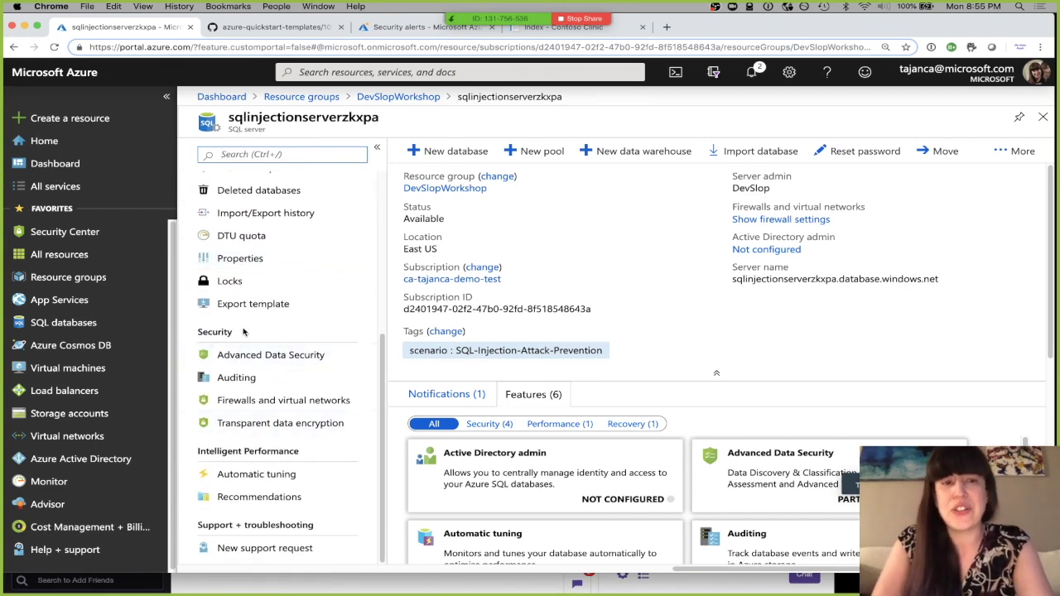
left_click(312, 356)
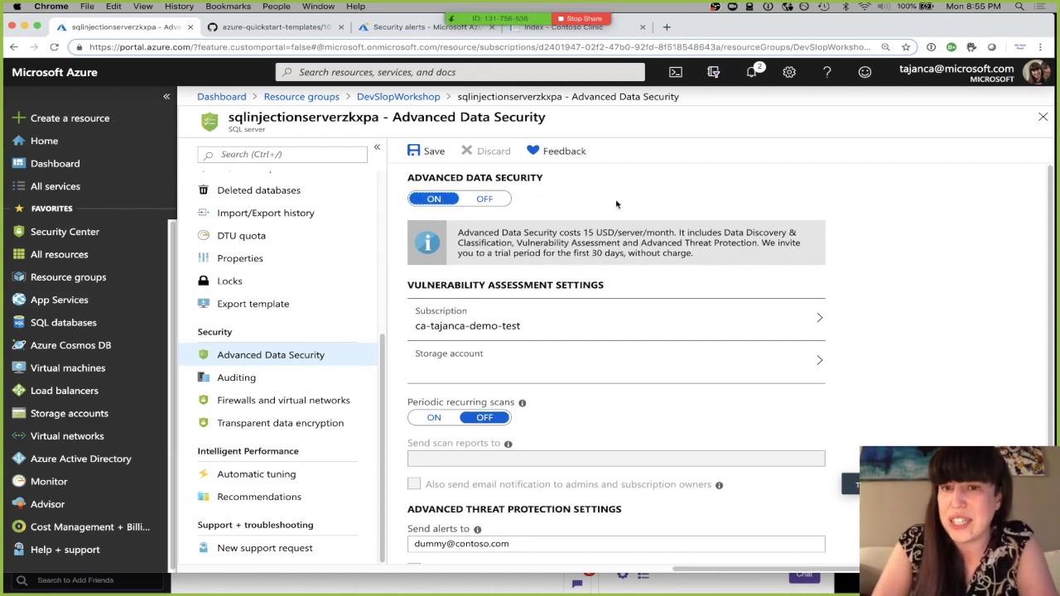
scroll(616, 204, "down", 1)
scroll(616, 204, "down", 2)
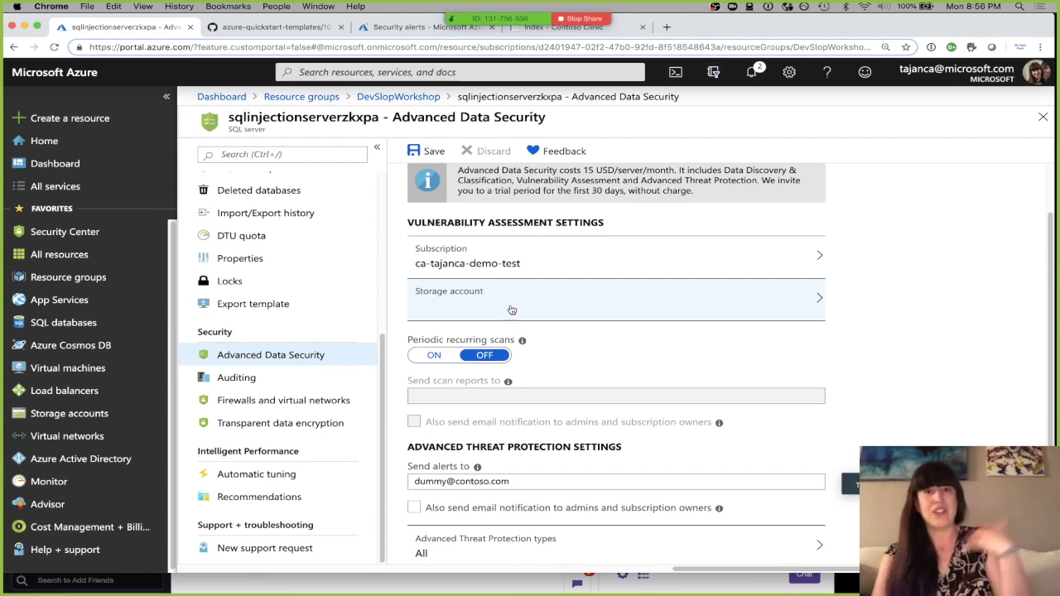
Choose sqlinjectionstgzkxpa as the storage account for vulnerability assessment results
left_click(512, 310)
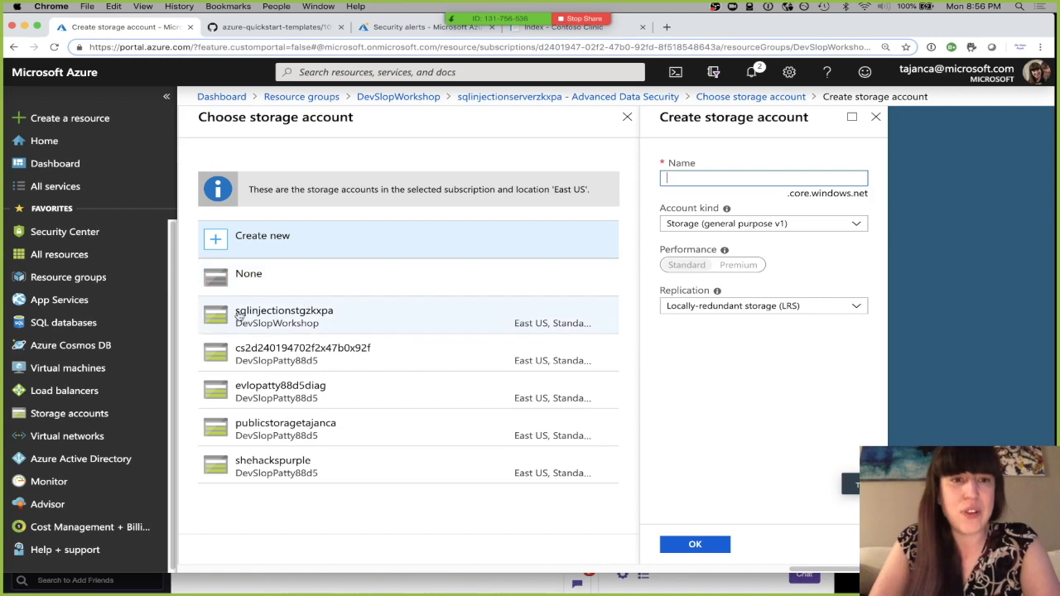
left_click(302, 317)
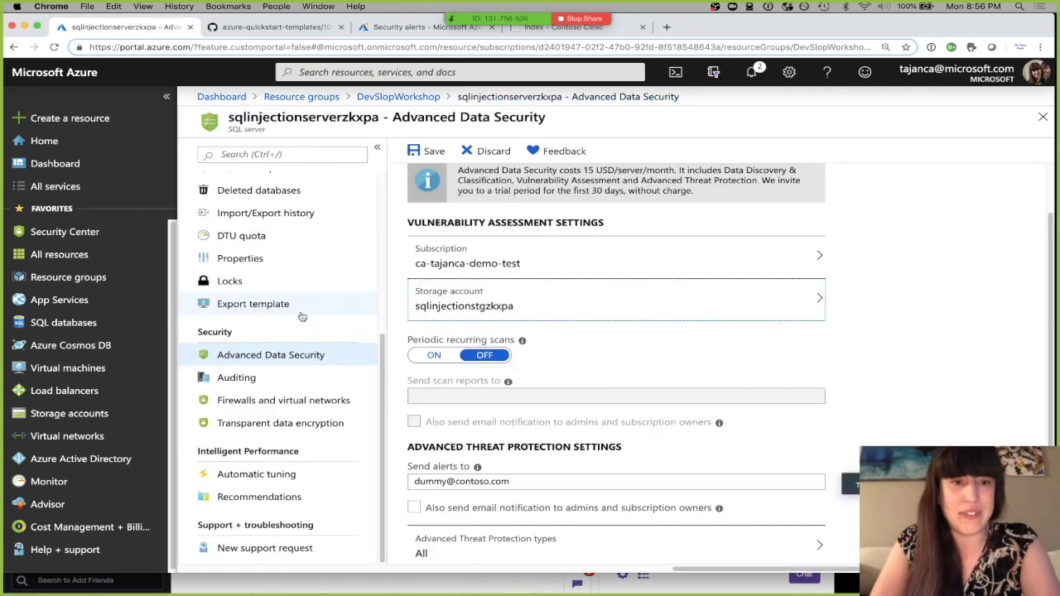
left_click(581, 301)
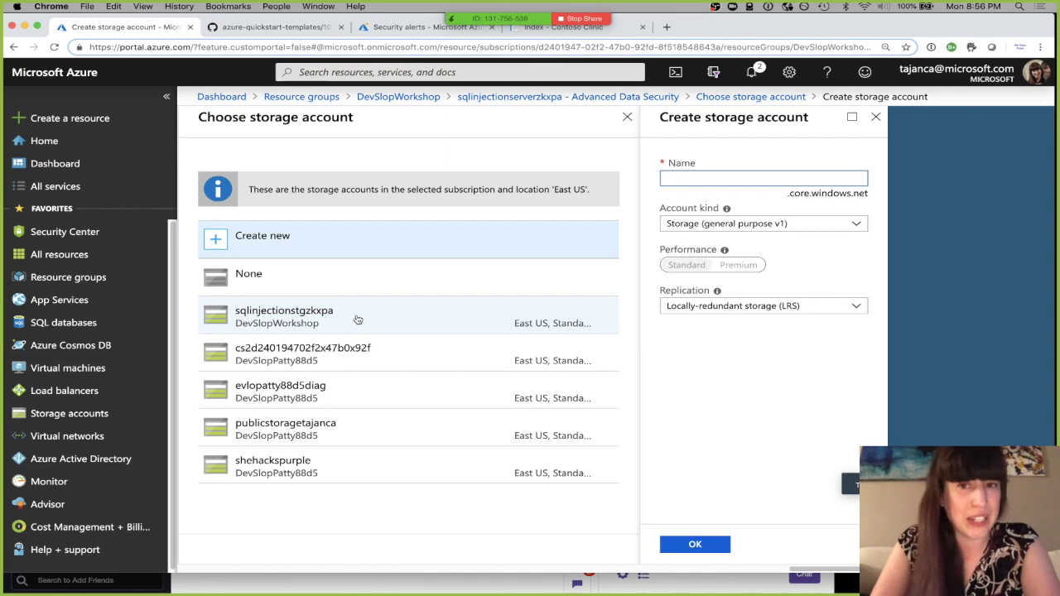
left_click(274, 318)
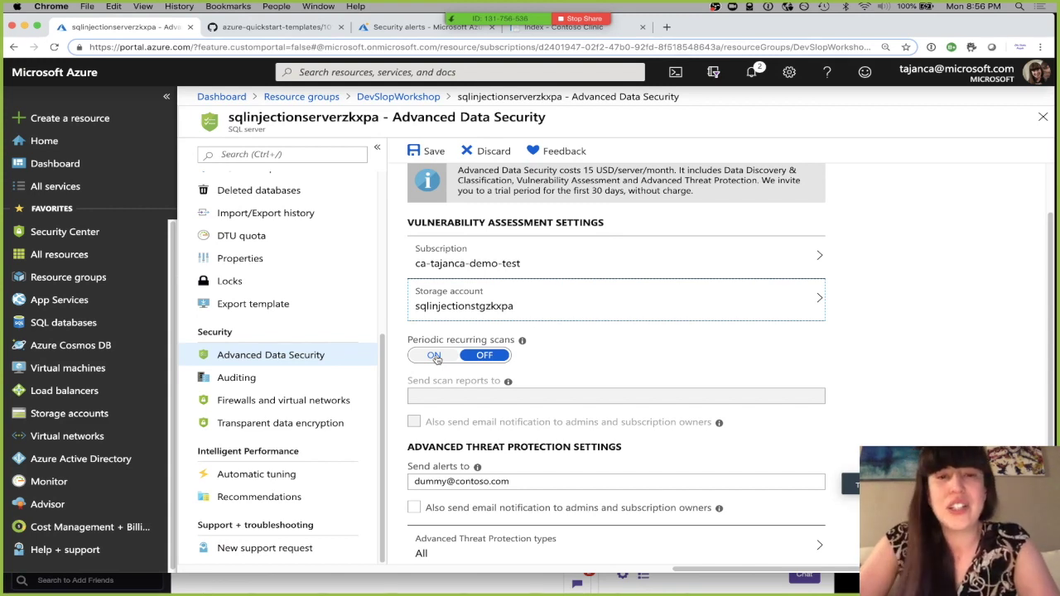
Leave periodic recurring scans off and bring up the Advanced Threat Protection alert types
left_click(434, 355)
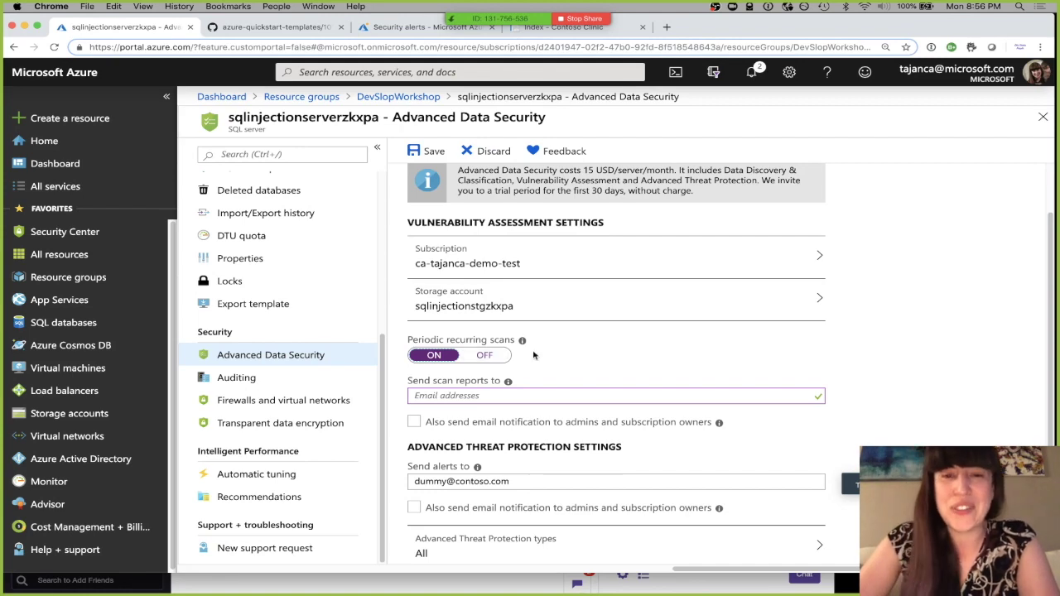
scroll(566, 360, "down", 2)
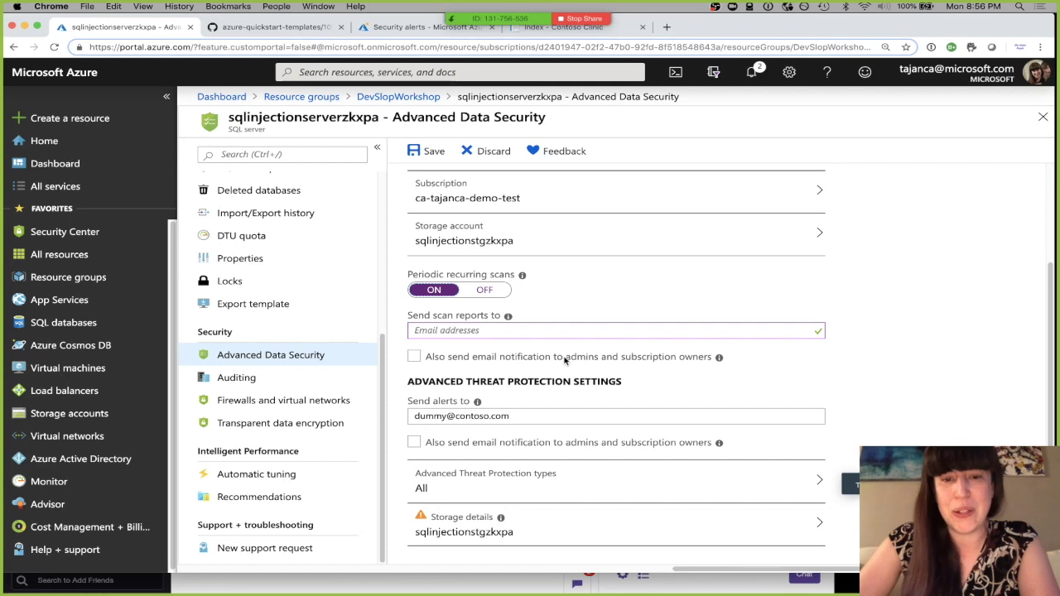
left_click(484, 290)
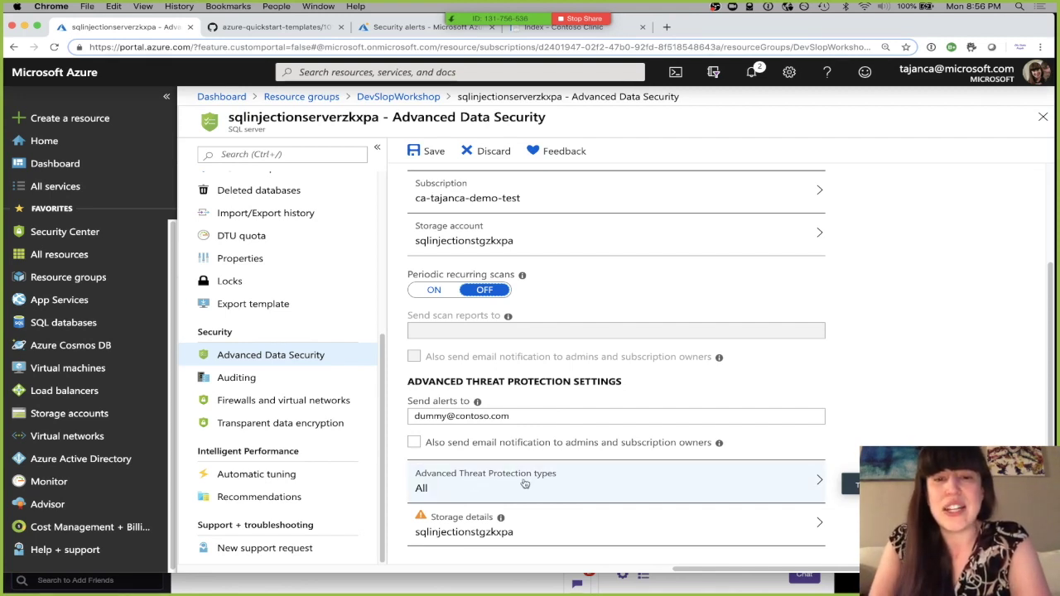
left_click(789, 481)
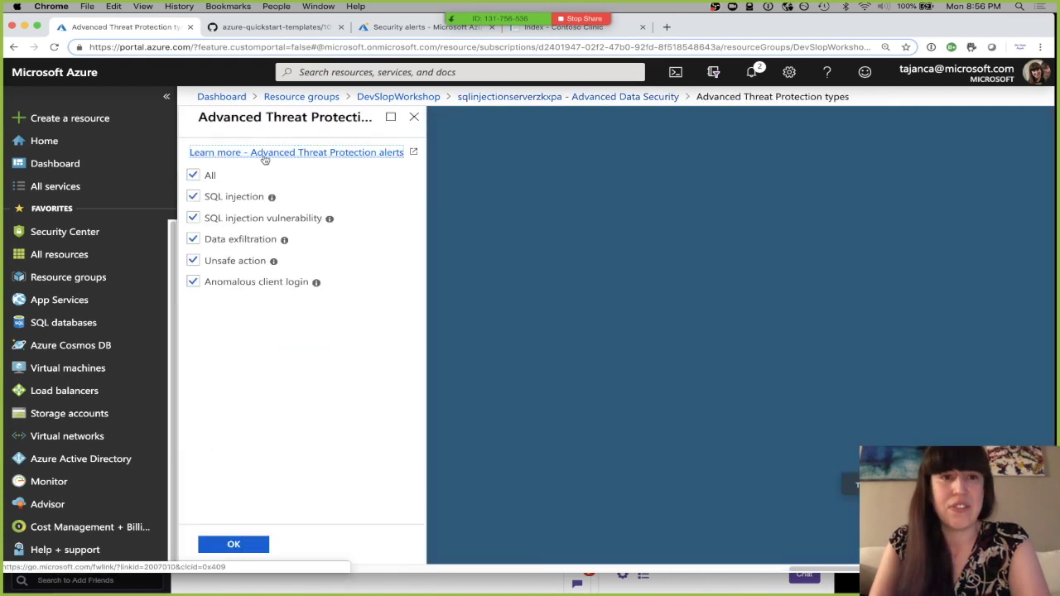
Keep every Advanced Threat Protection alert type checked, including SQL injection, and confirm with OK
left_click(192, 175)
left_click(192, 175)
left_click(193, 175)
left_click(192, 196)
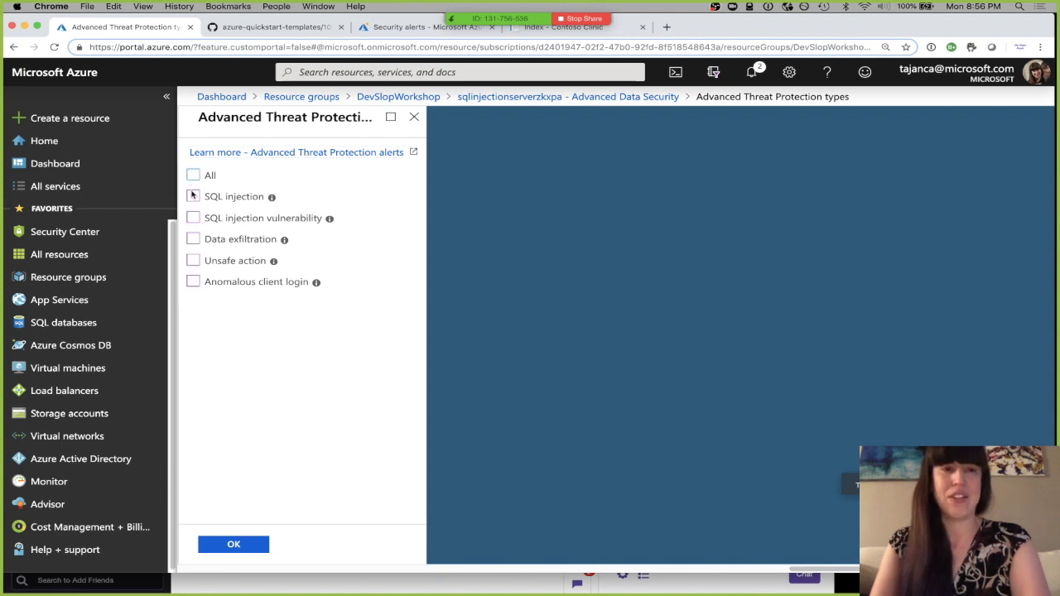
left_click(192, 175)
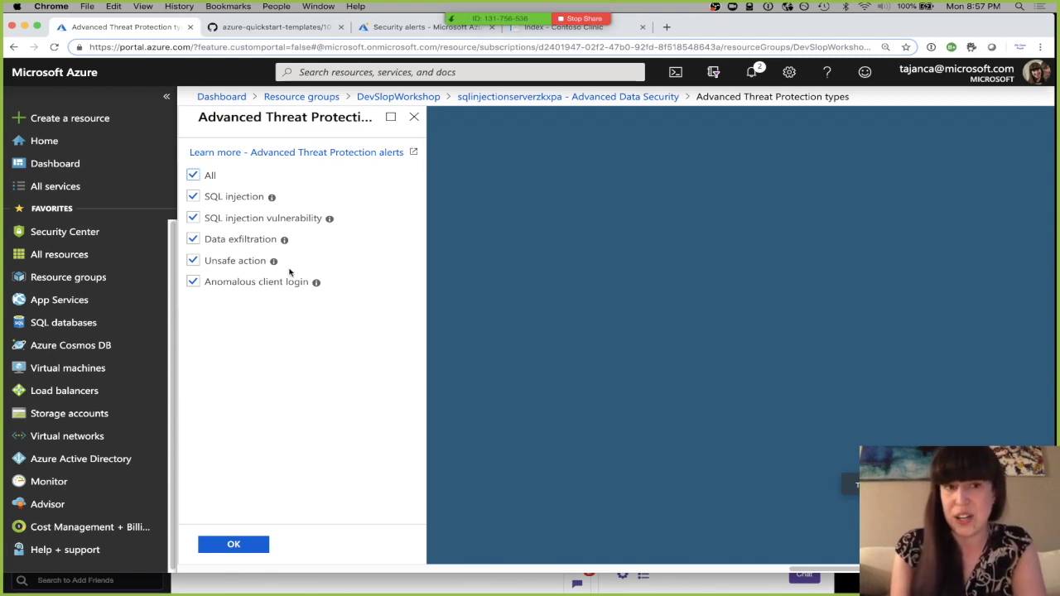
mouse_move(274, 263)
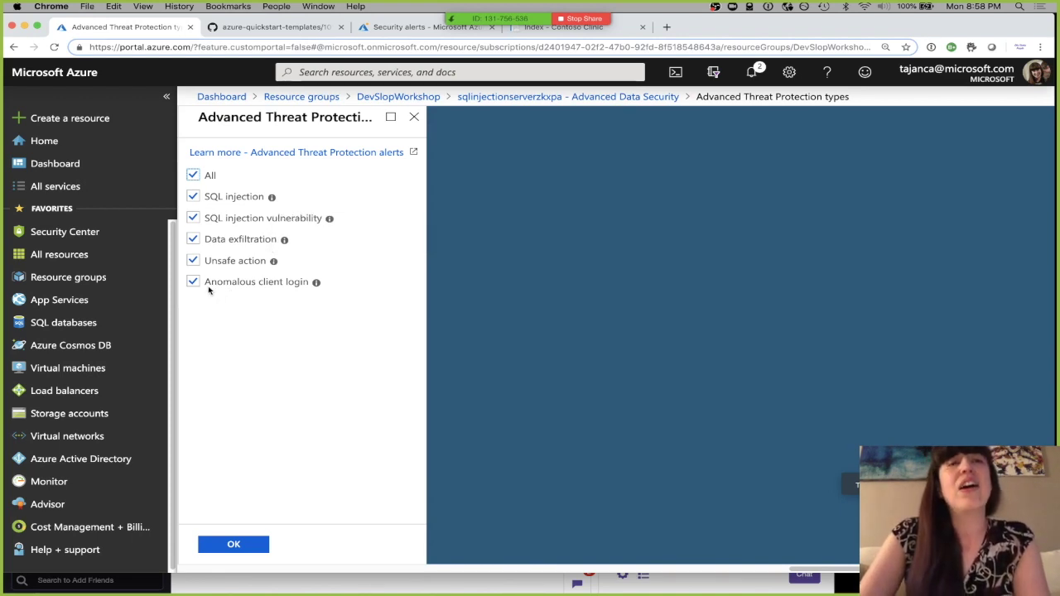
mouse_move(316, 282)
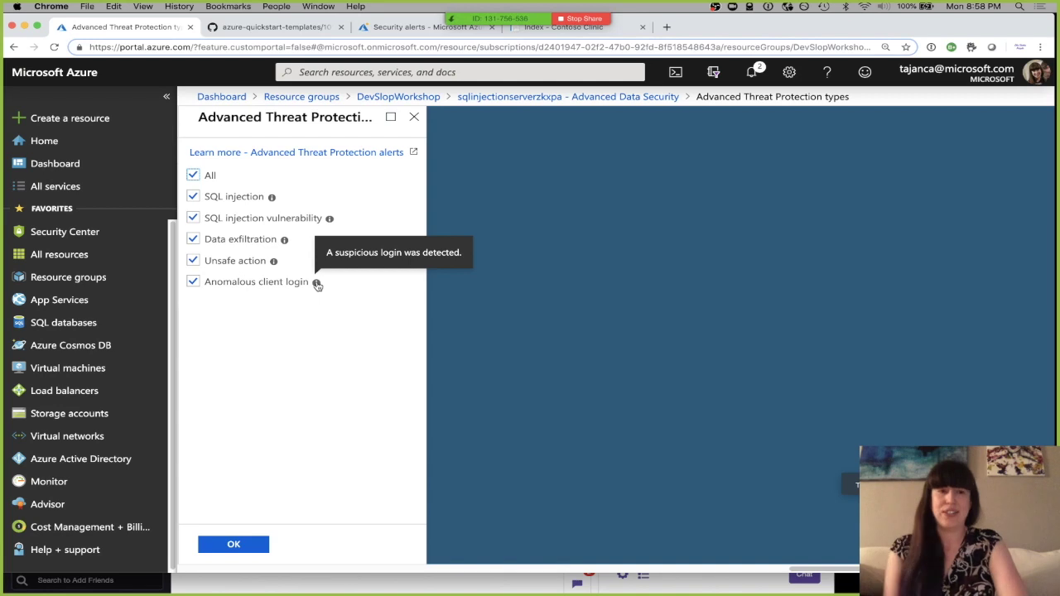
left_click(237, 544)
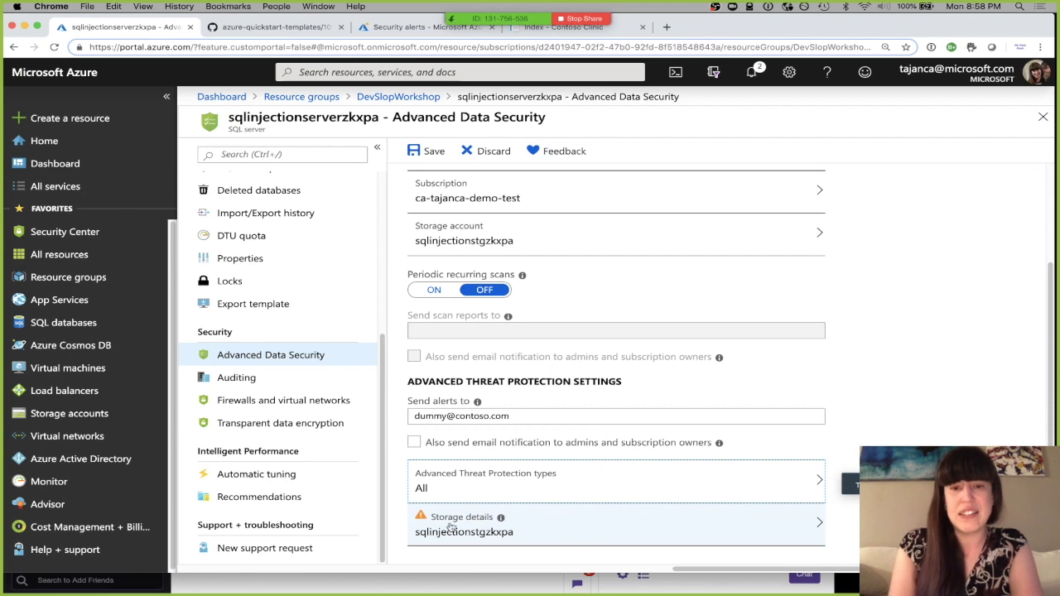
Confirm storage sqlinjectionstgzkxpa with 685-day retention and the Primary access key
left_click(800, 528)
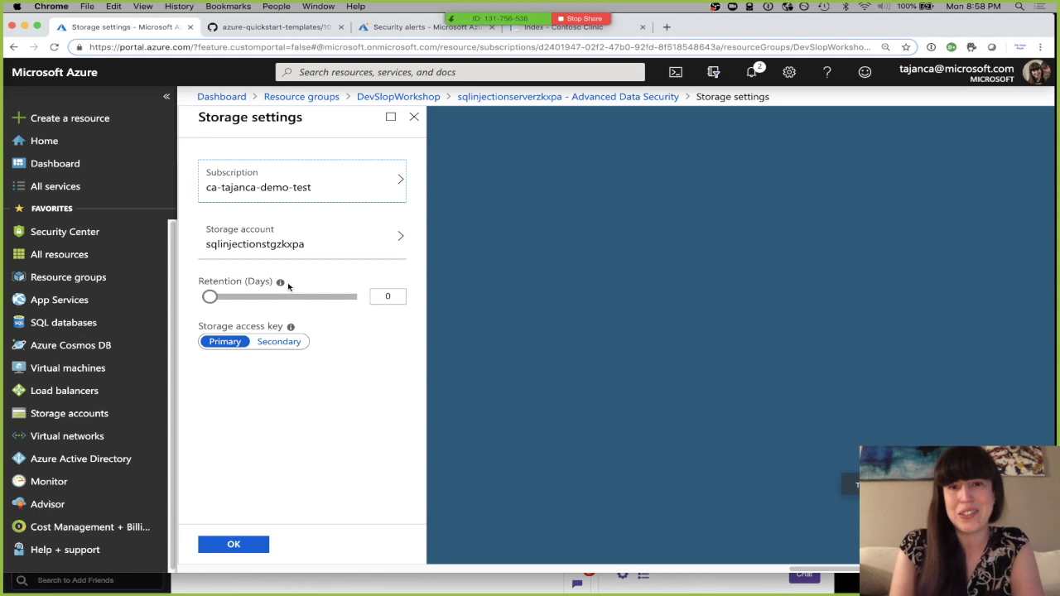
left_click_drag(209, 297, 242, 297)
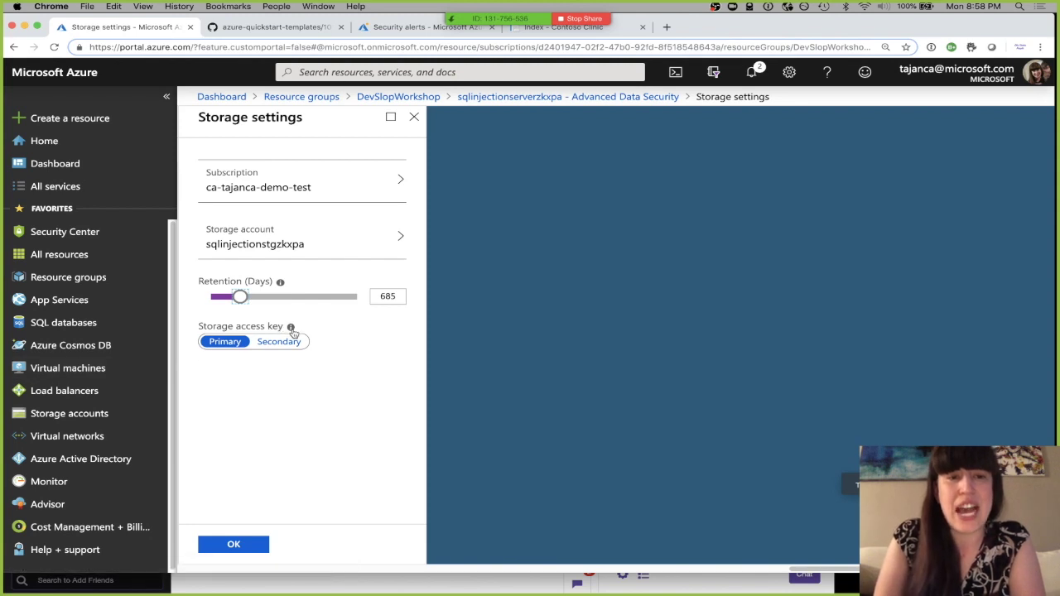
mouse_move(292, 329)
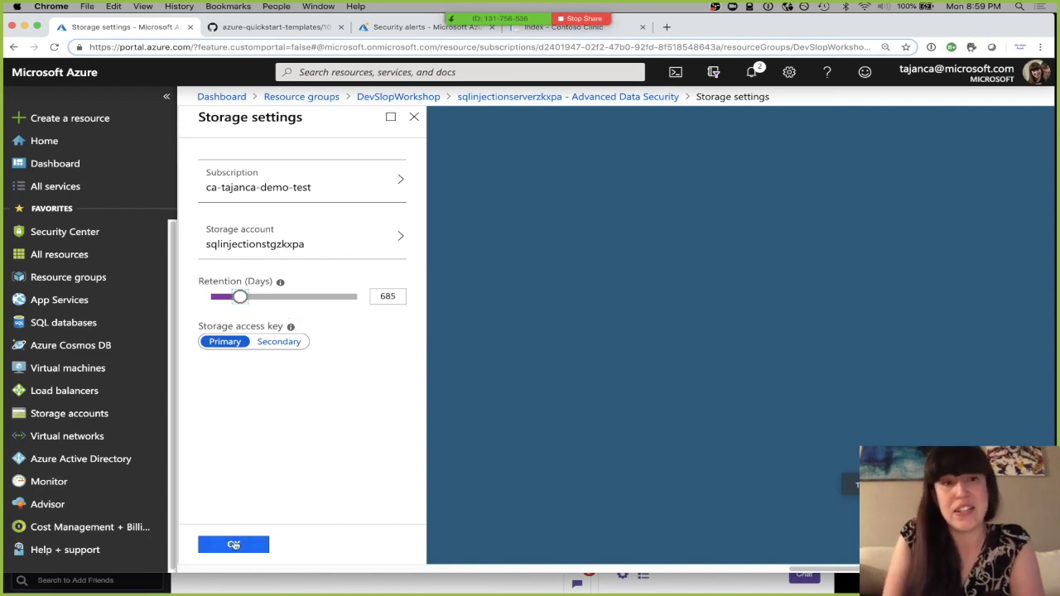
left_click(234, 545)
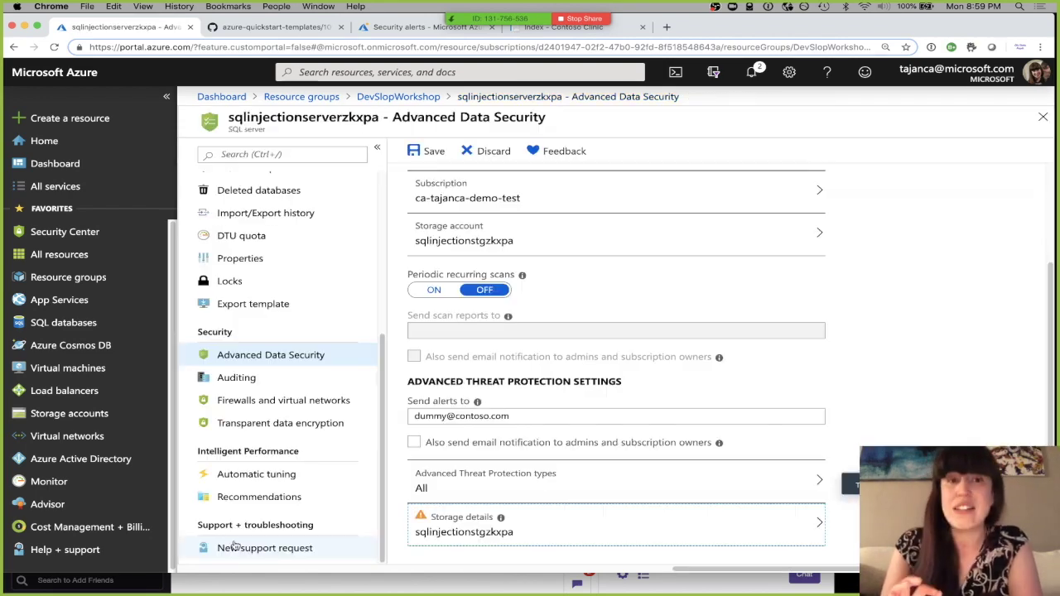
Save the Advanced Data Security settings, then return through DevSlopWorkshop to Security Center's overview
left_click(426, 155)
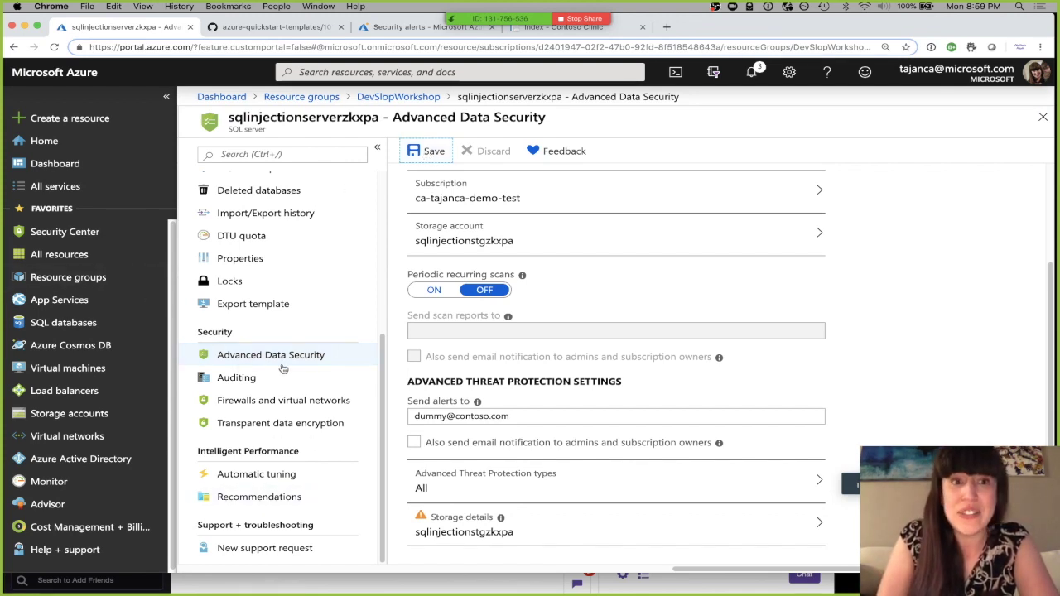
scroll(271, 318, "up", 5)
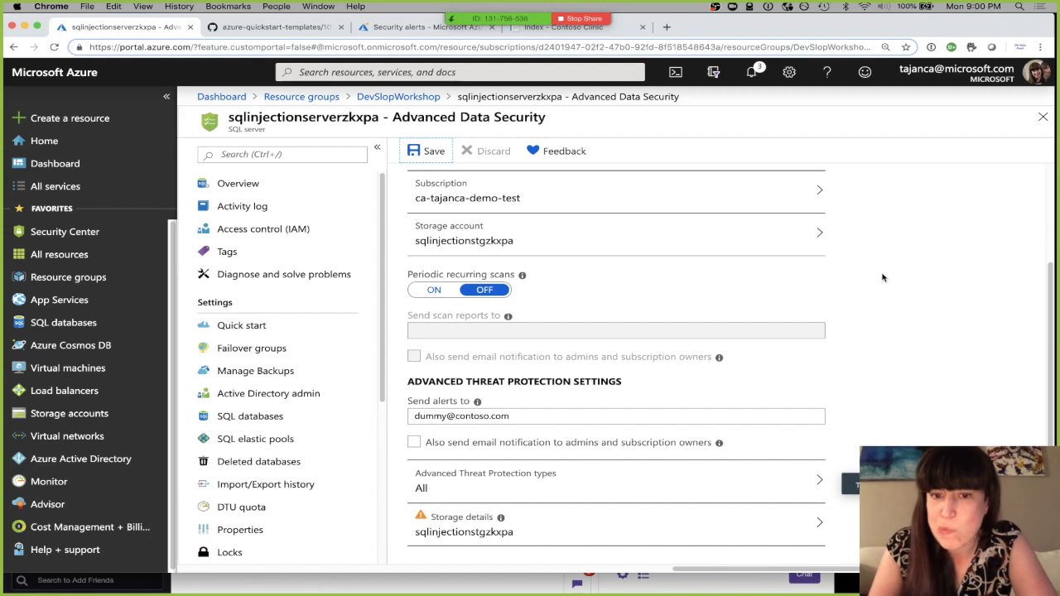
left_click(411, 97)
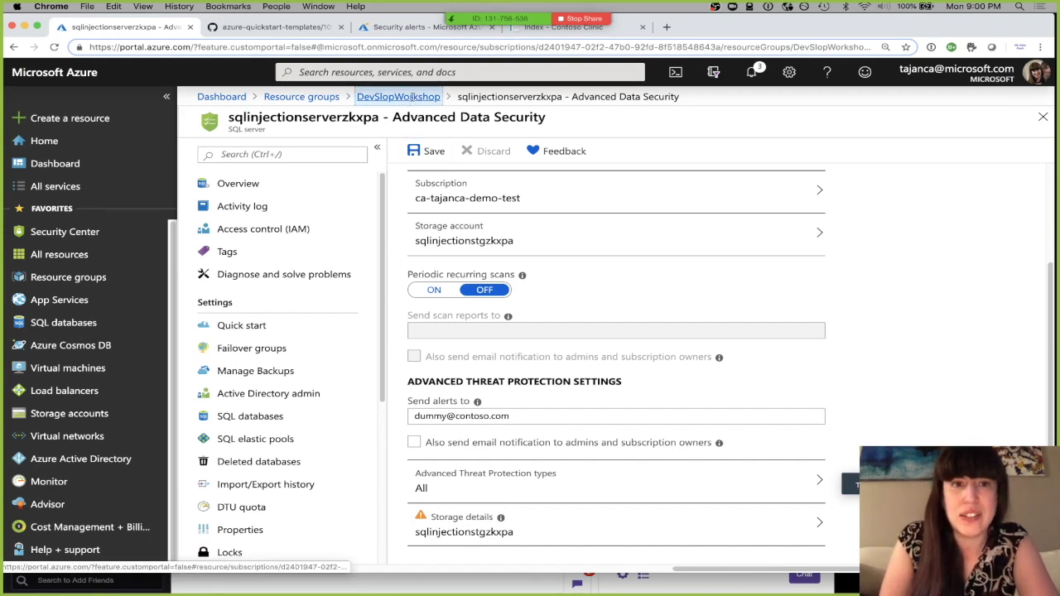
left_click(65, 235)
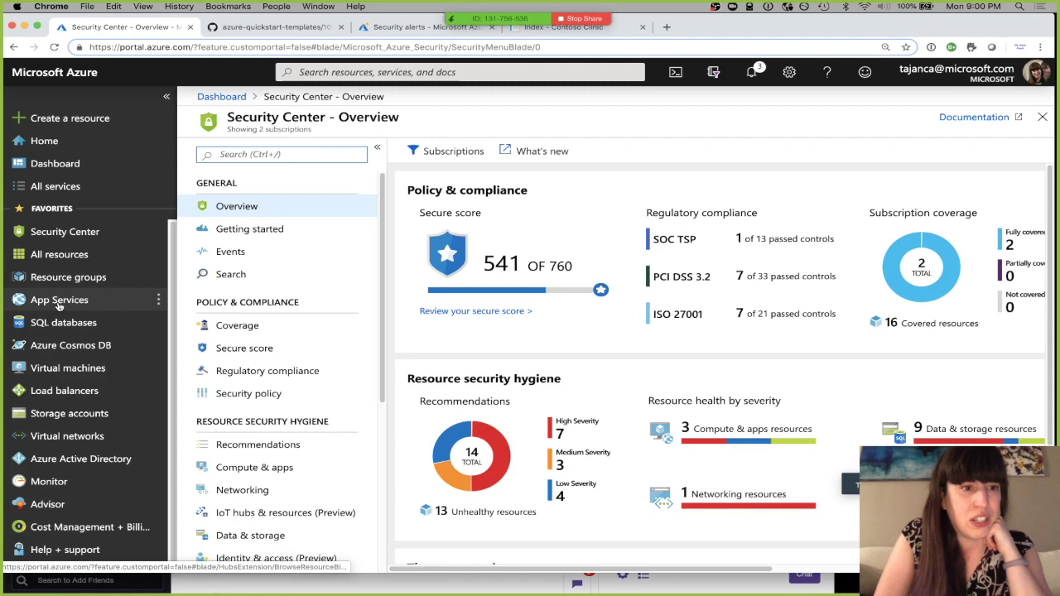
Go from Resource groups into DevSlopPatty88d5 and open the DevSlopKeyVault key vault
left_click(53, 286)
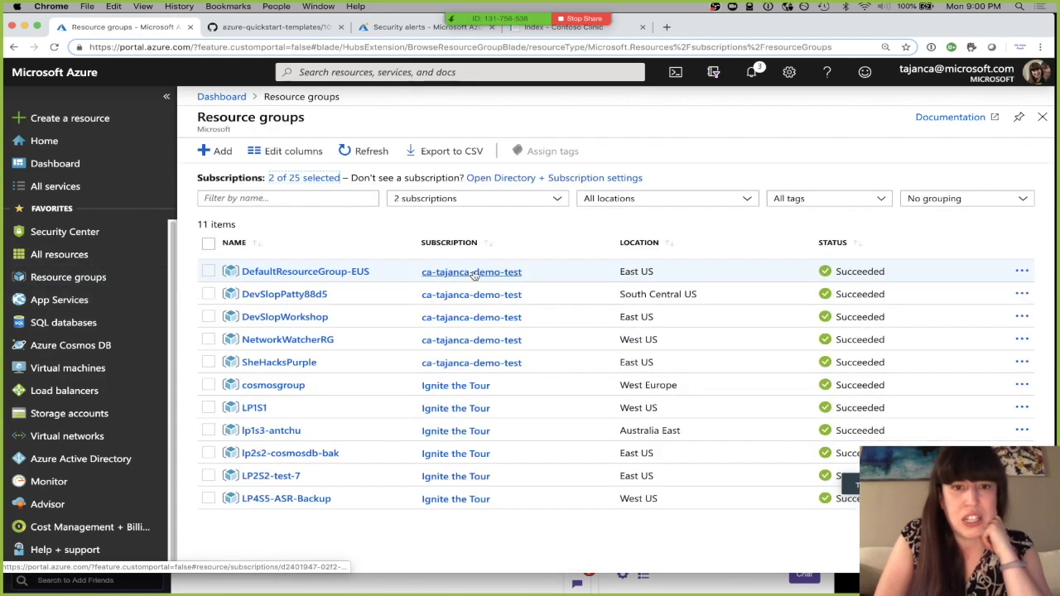
left_click(279, 297)
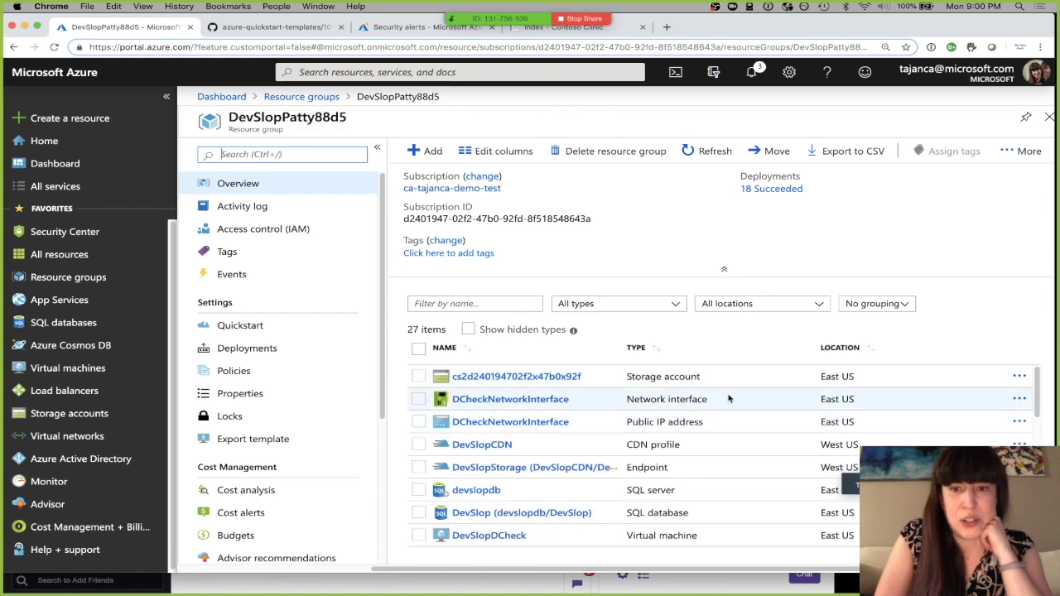
scroll(713, 410, "down", 5)
scroll(729, 398, "down", 2)
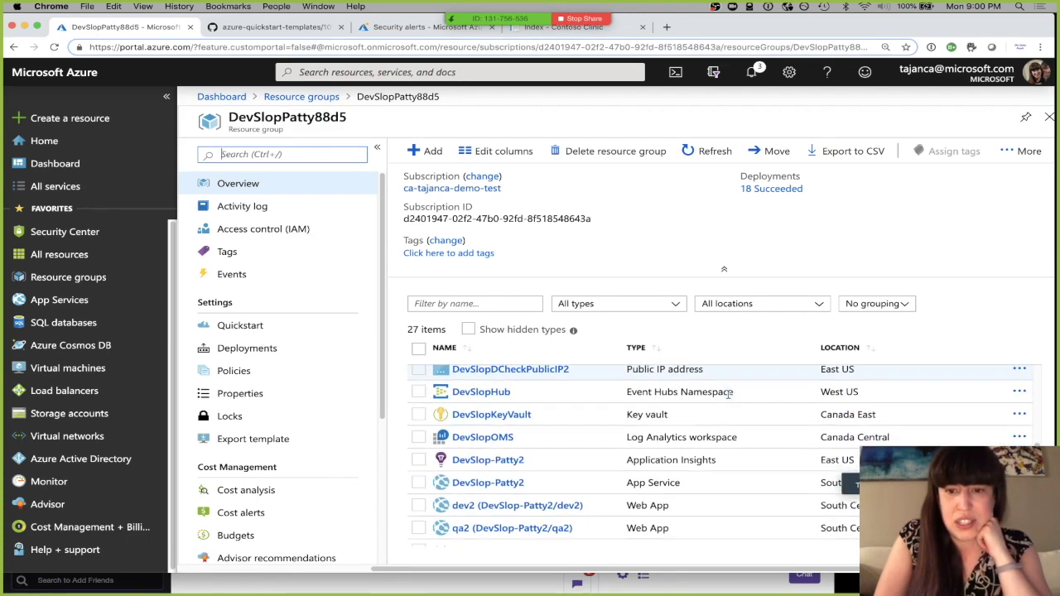
left_click(499, 414)
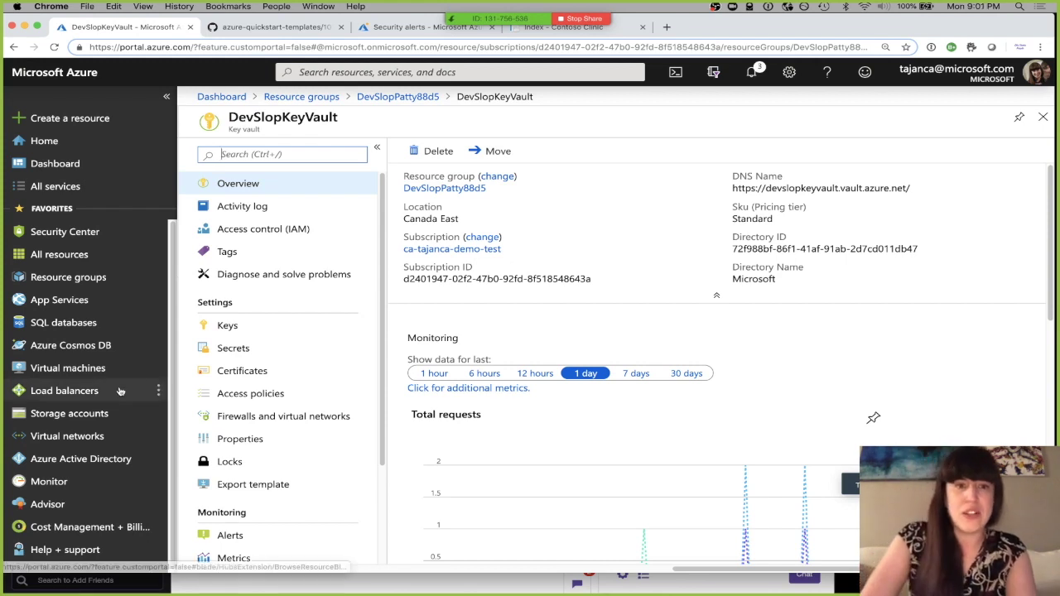
Browse DevSlopKeyVault's Keys, Secrets and Certificates, then its Locks page showing no locks
left_click(228, 328)
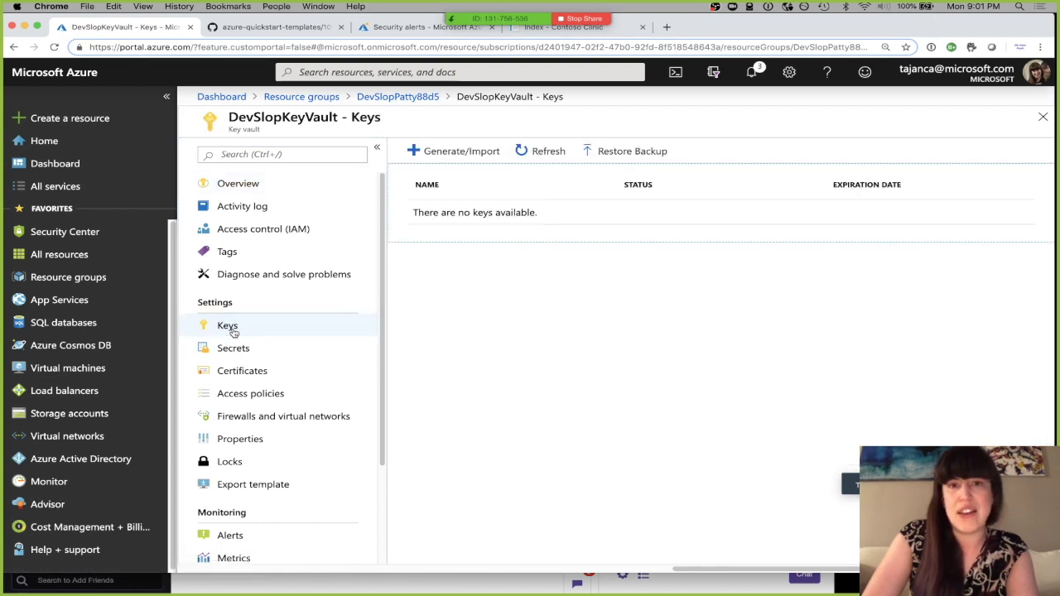
left_click(241, 351)
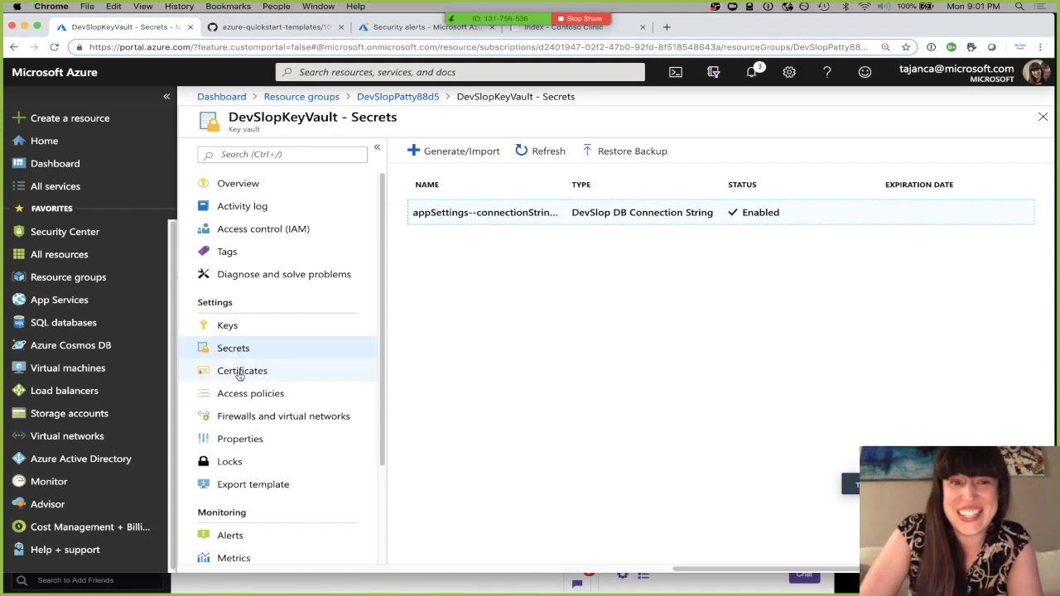
left_click(241, 379)
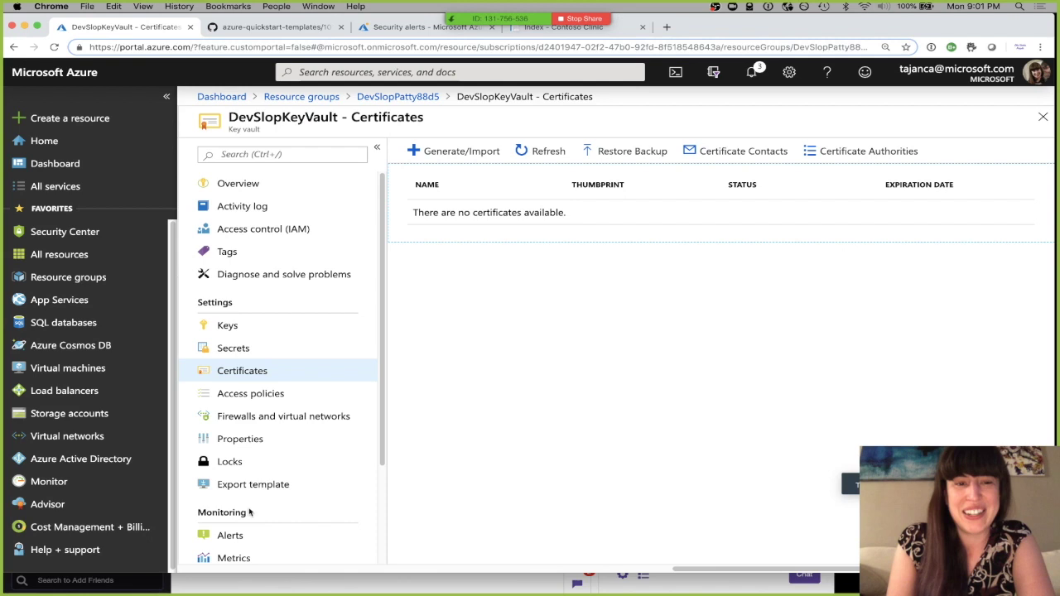
left_click(232, 462)
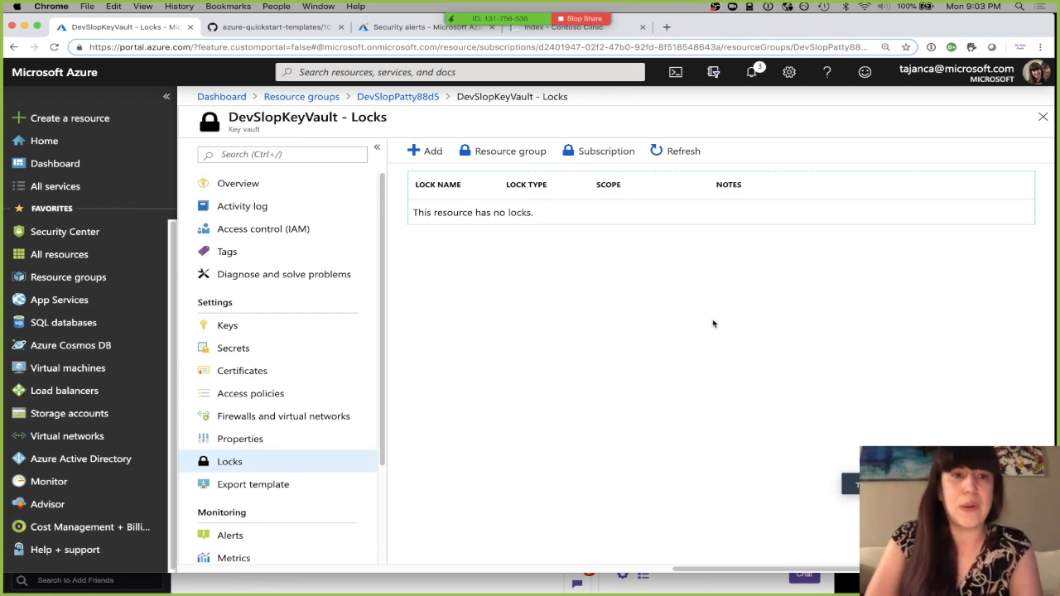
scroll(340, 329, "down", 2)
scroll(298, 335, "up", 3)
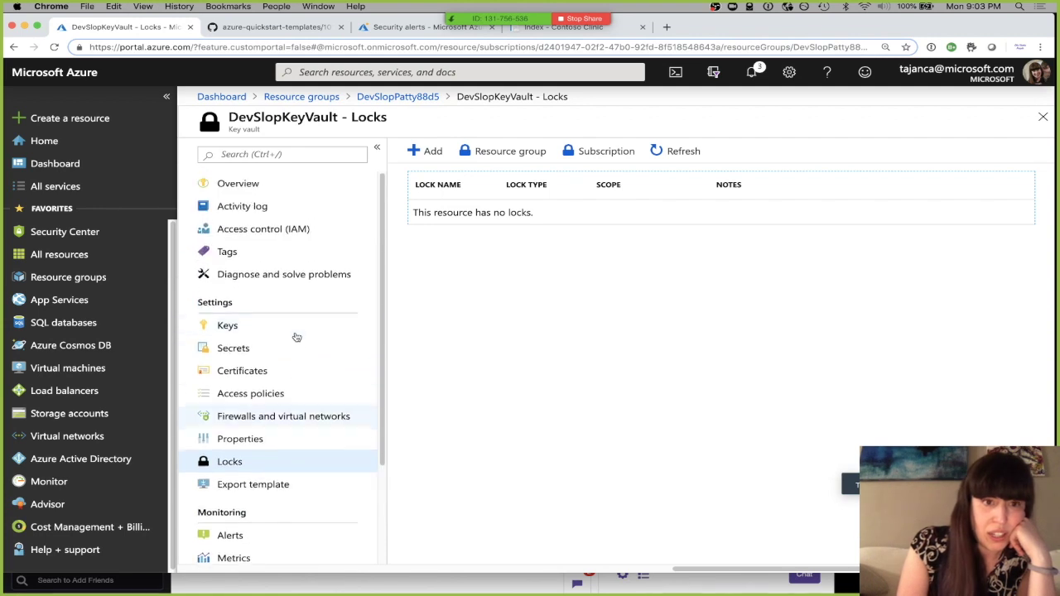
List DevSlopKeyVault's 13 IAM role assignments and scroll down to the User Access Administrator entries
left_click(293, 232)
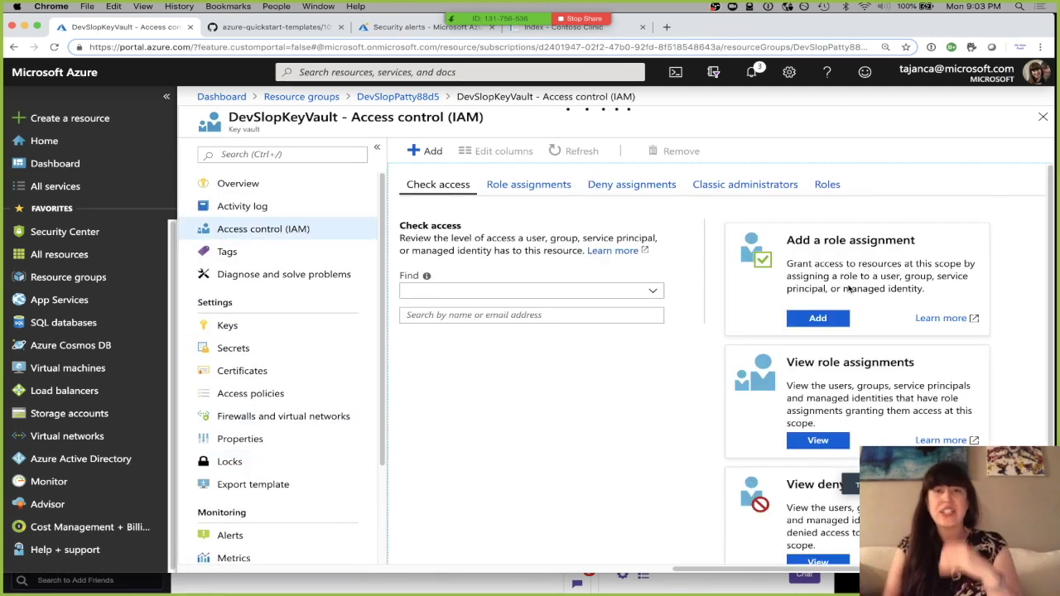
left_click(530, 186)
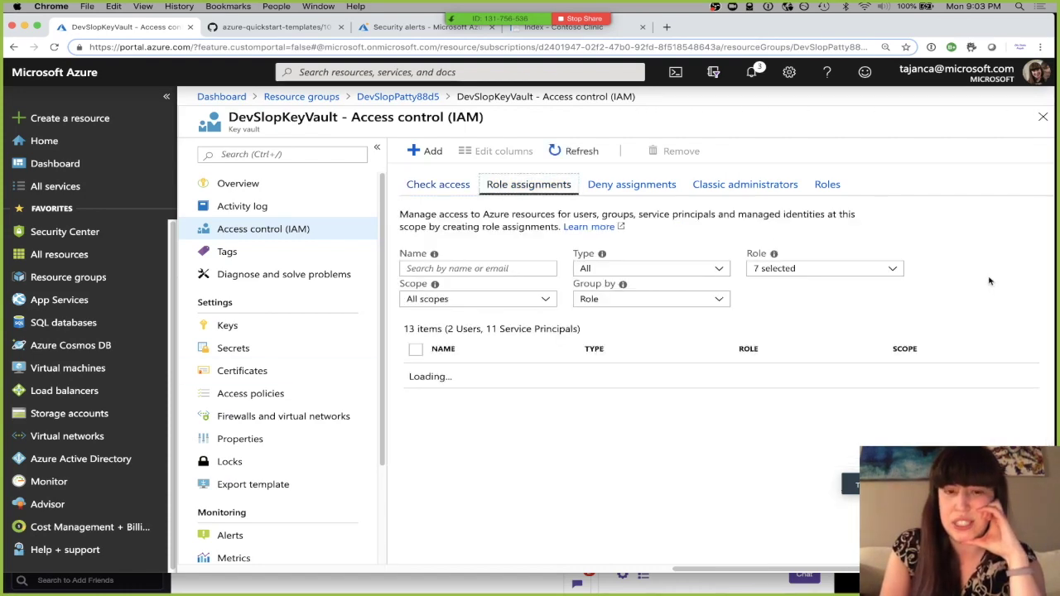
scroll(983, 276, "down", 3)
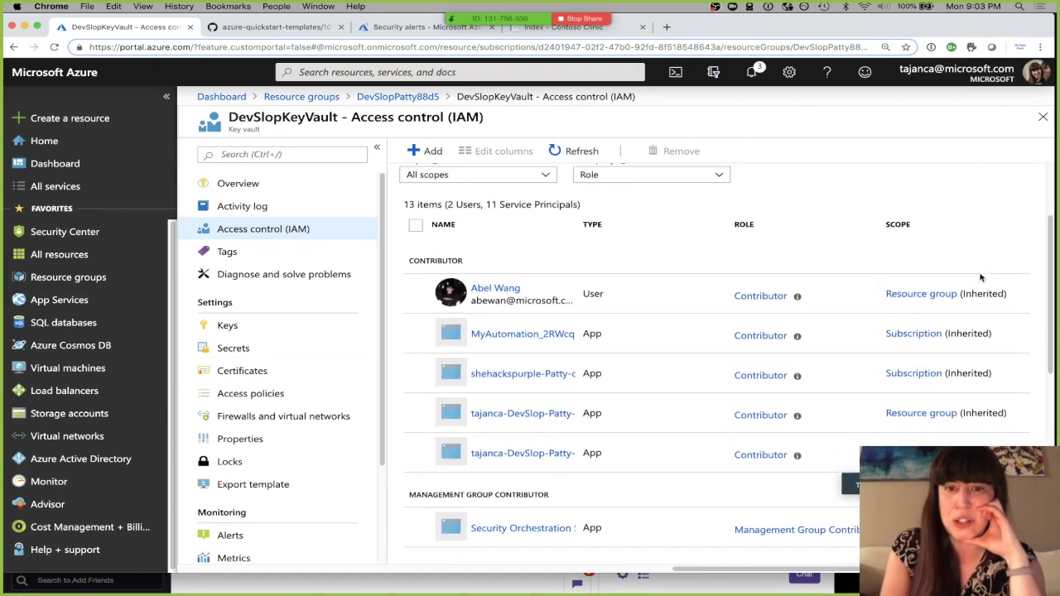
scroll(980, 277, "down", 1)
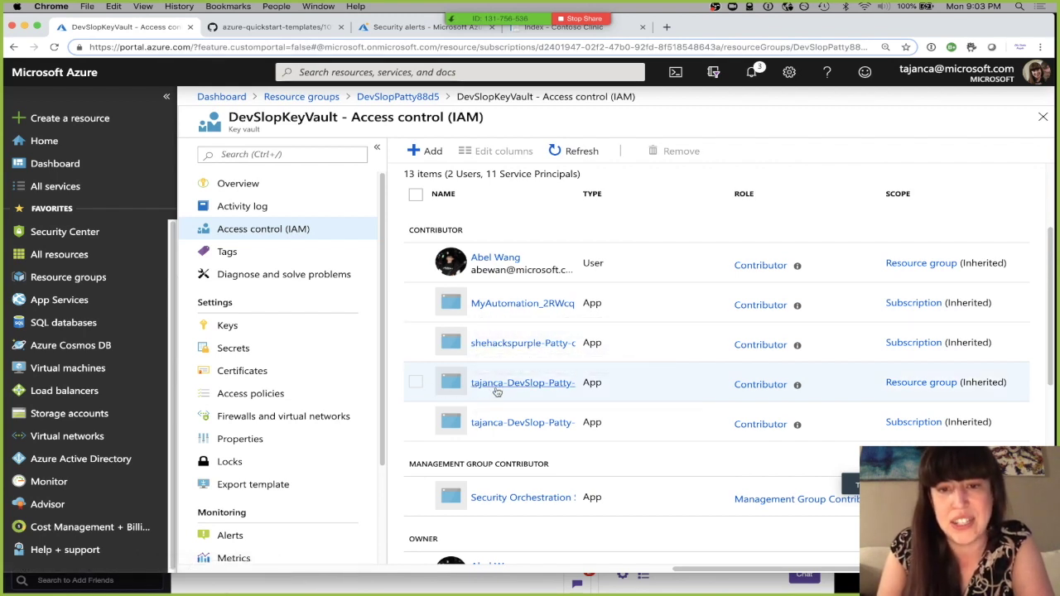
scroll(508, 391, "down", 2)
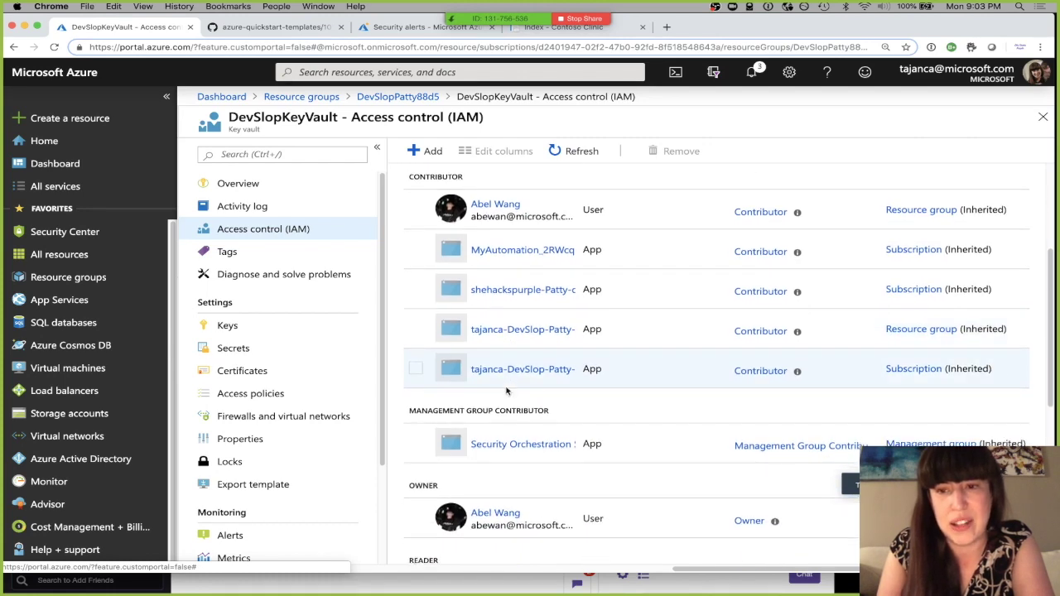
scroll(508, 391, "down", 4)
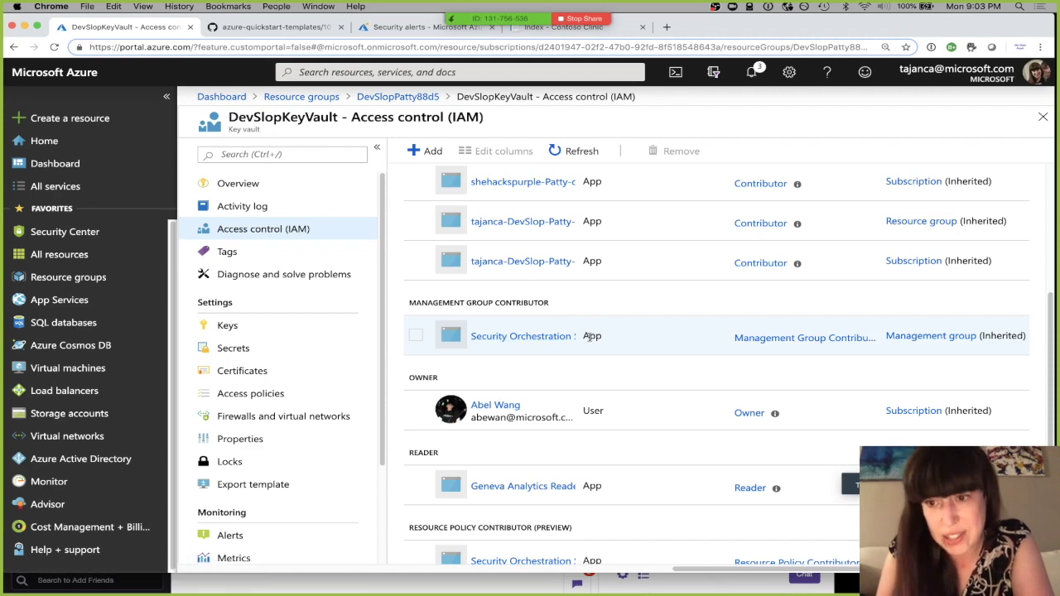
scroll(589, 337, "down", 1)
scroll(589, 337, "down", 3)
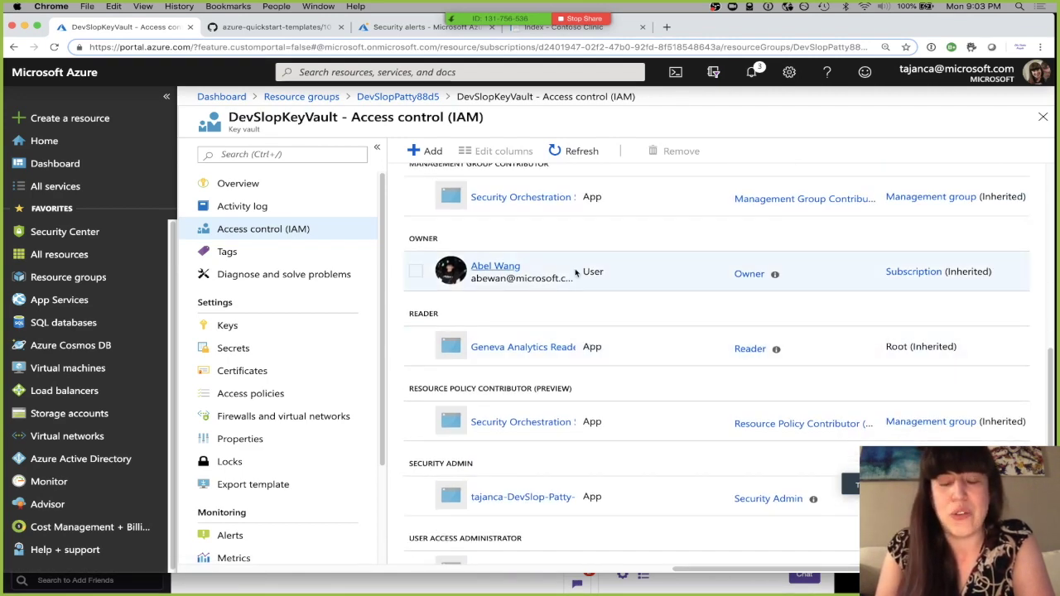
scroll(636, 280, "down", 2)
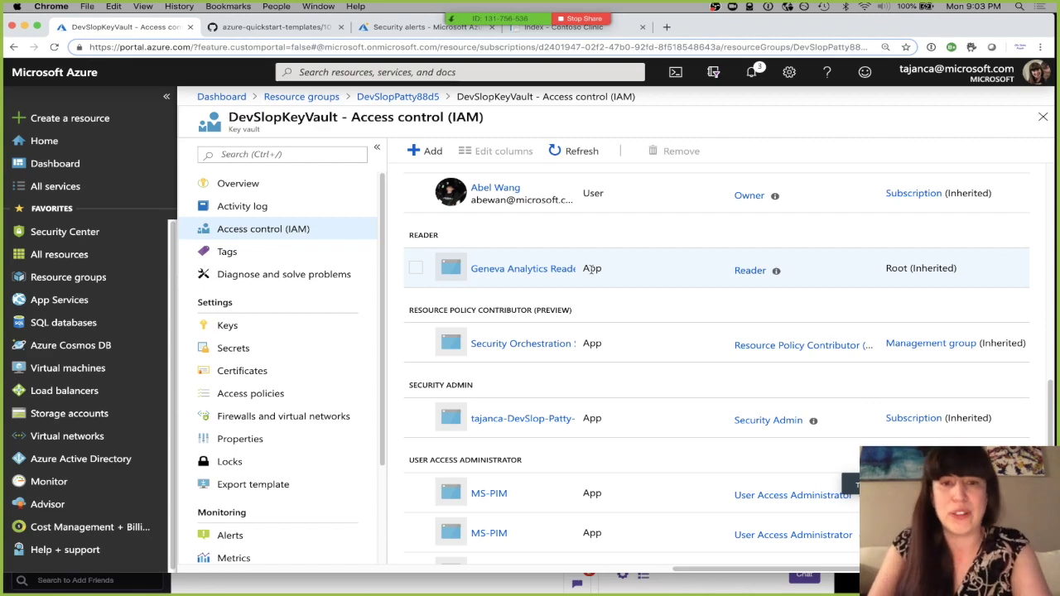
scroll(592, 270, "down", 2)
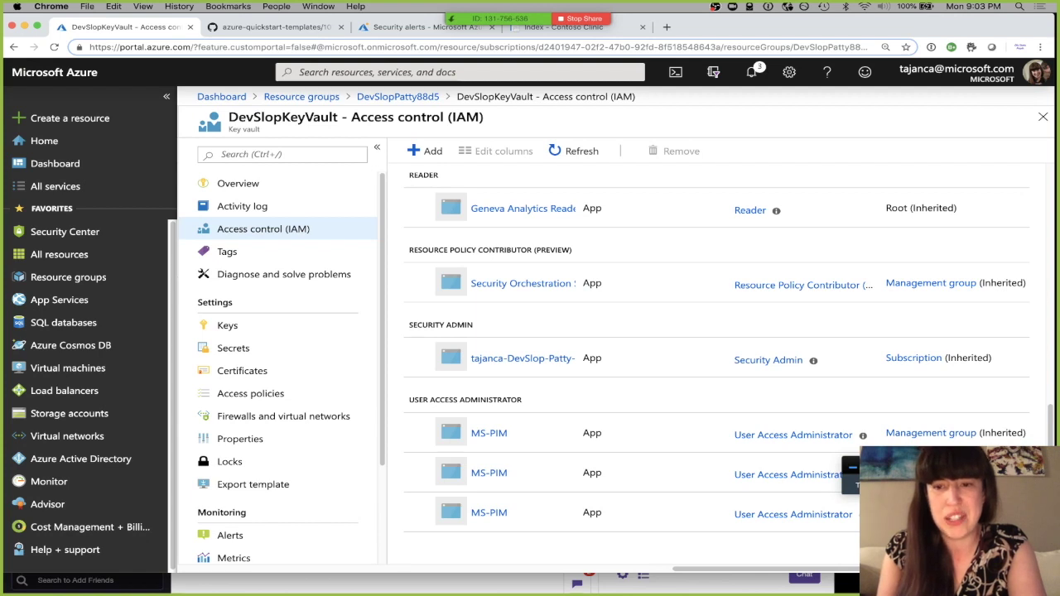
left_click_drag(932, 469, 942, 251)
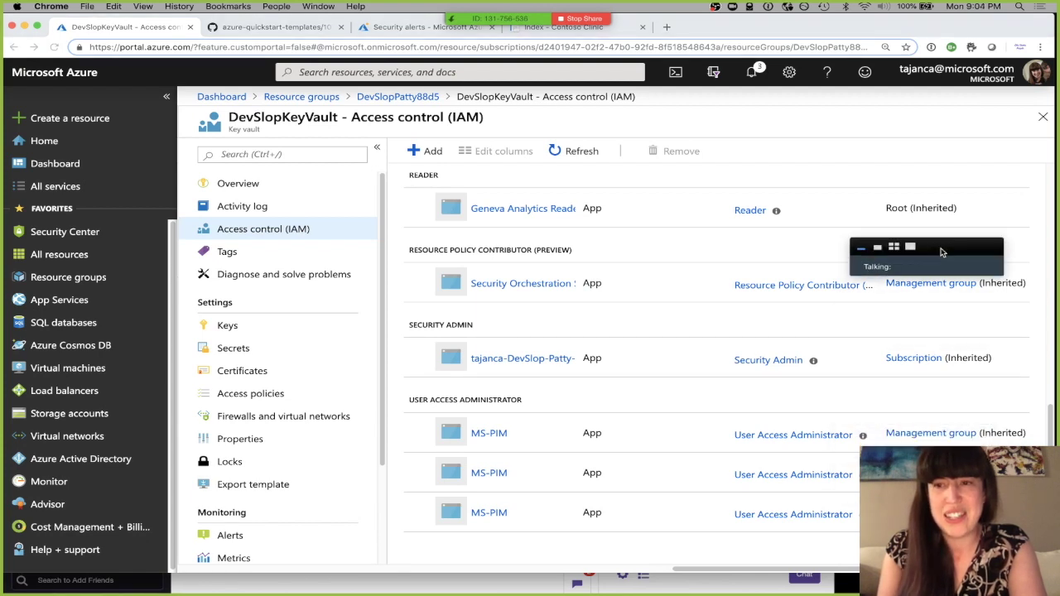
Expand Zoom's mini toolbar to show all participant video thumbnails over the shared screen
left_click(877, 248)
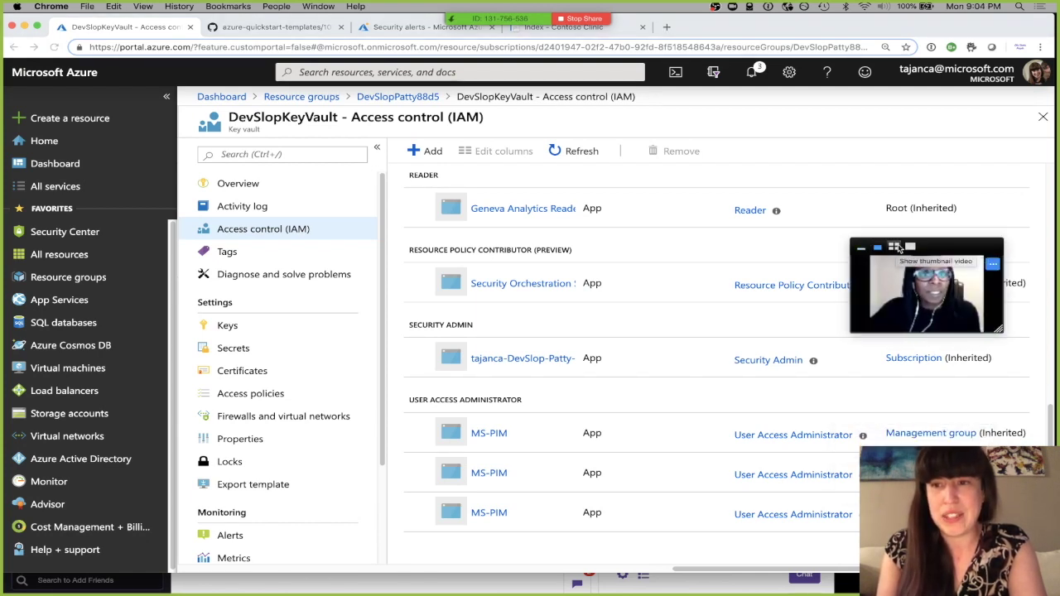
left_click(896, 247)
mouse_move(883, 438)
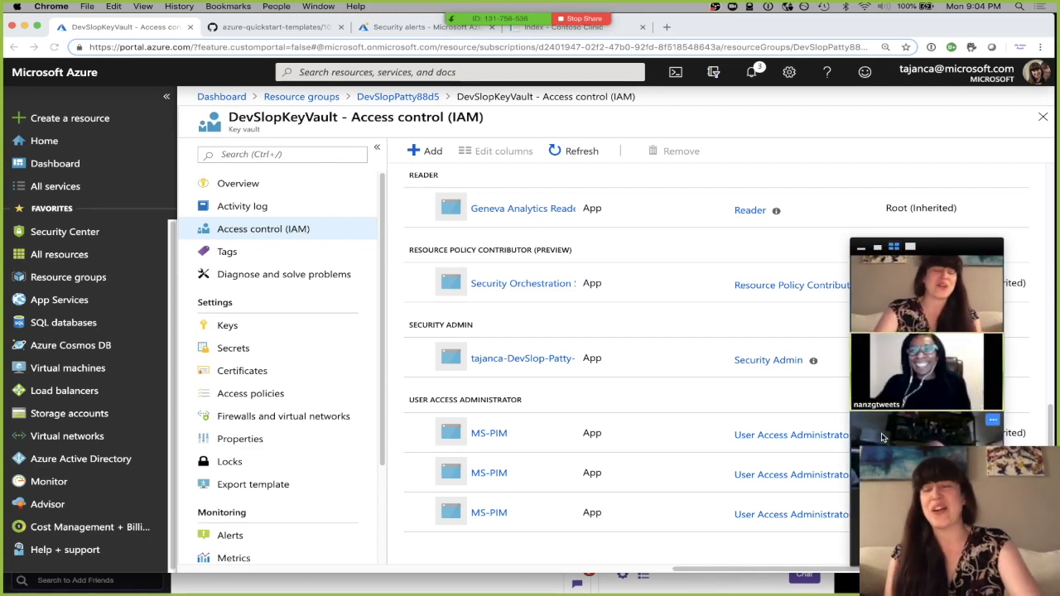
mouse_move(899, 356)
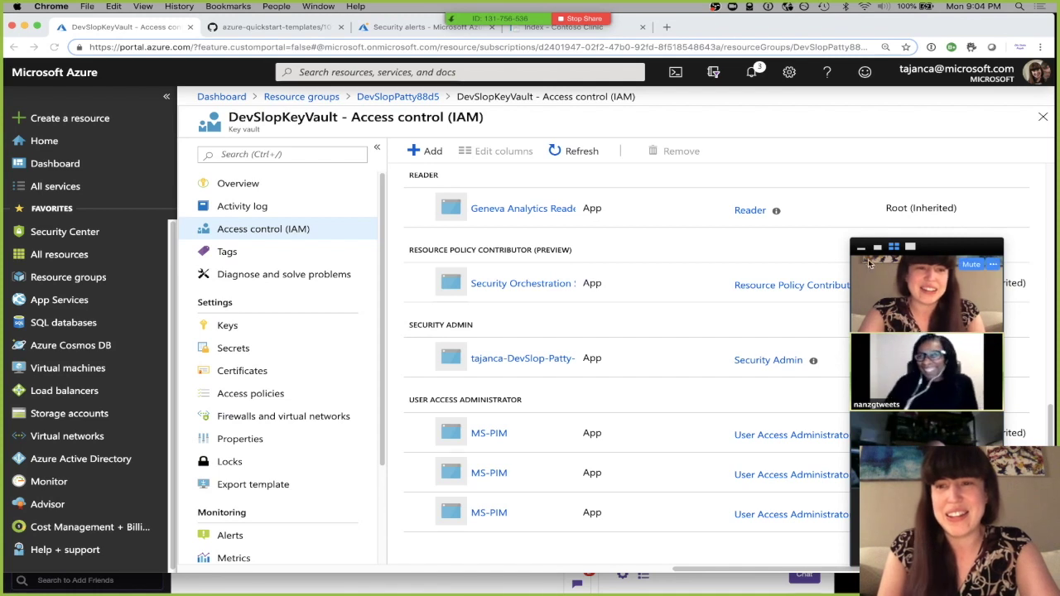
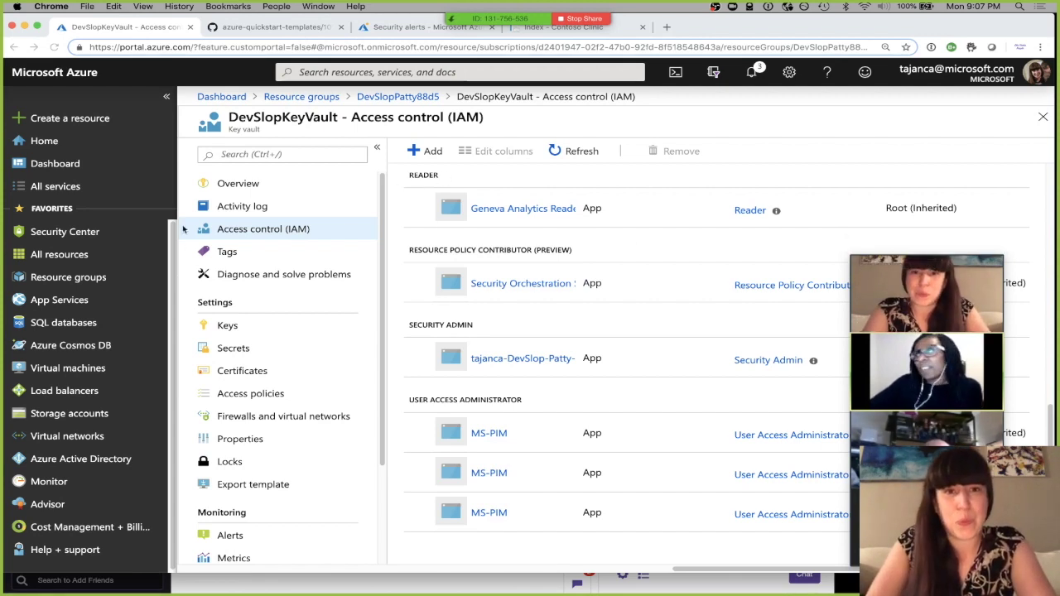
Open Security Center's recommendations table, showing items like MFA for owner accounts at +50 secure score
left_click(78, 233)
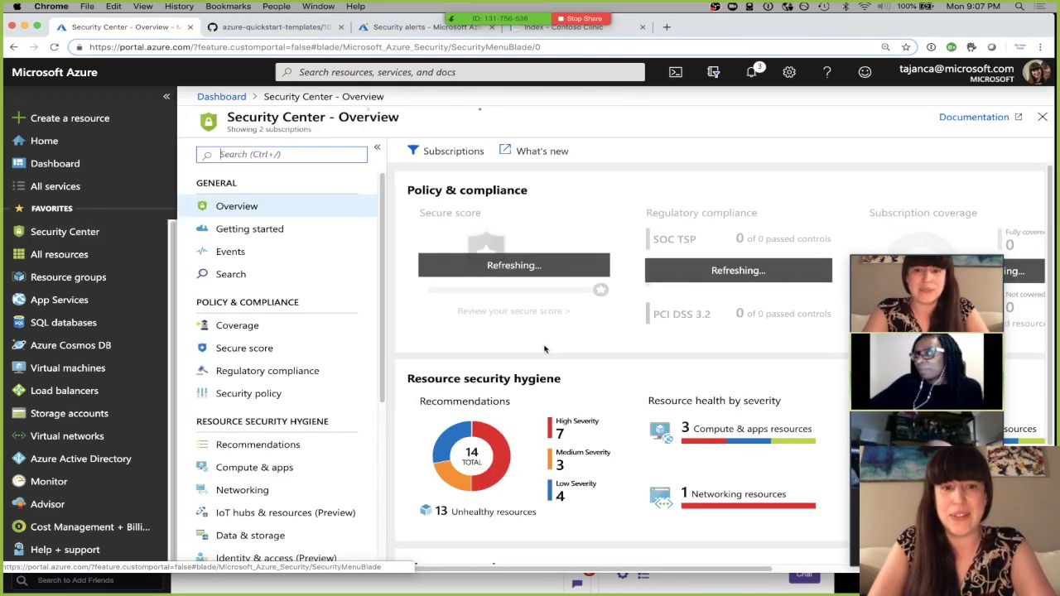
left_click(530, 434)
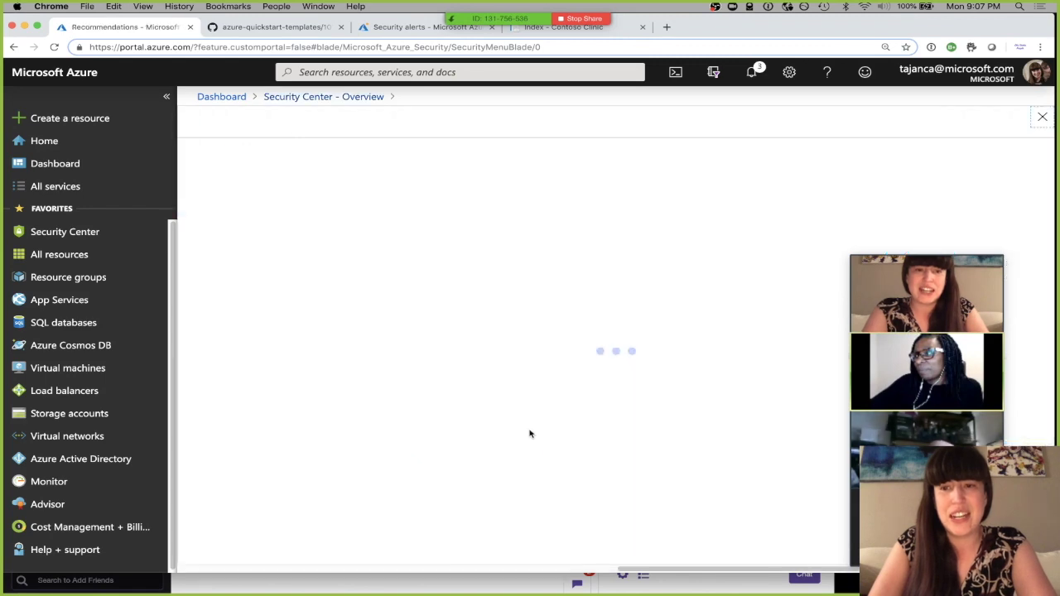
scroll(438, 415, "down", 3)
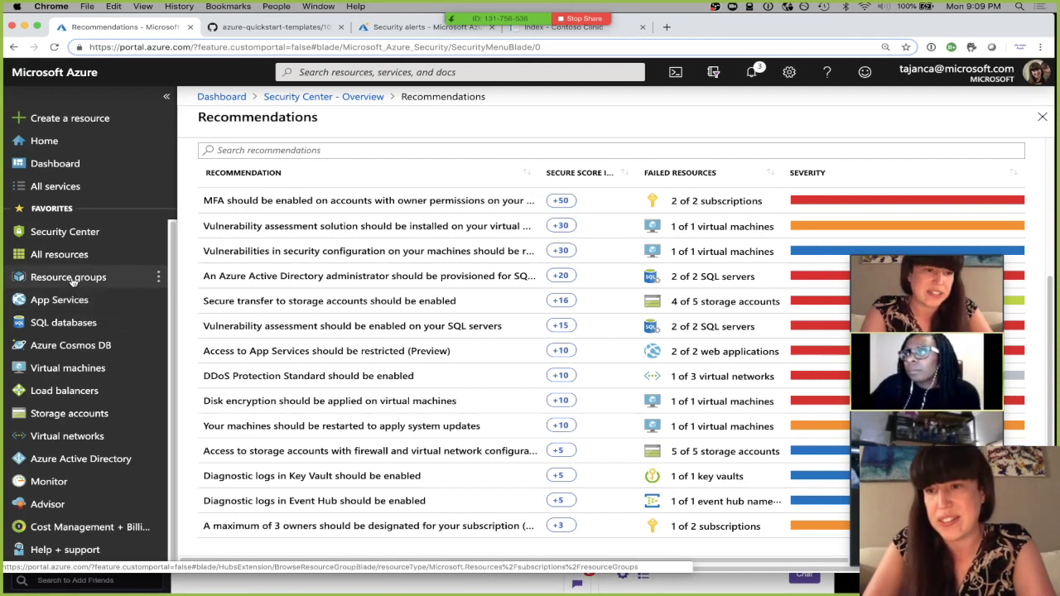
Open the DevSlopWorkshop resource group's 16 resources, then switch to the Twitch stream chat
left_click(73, 281)
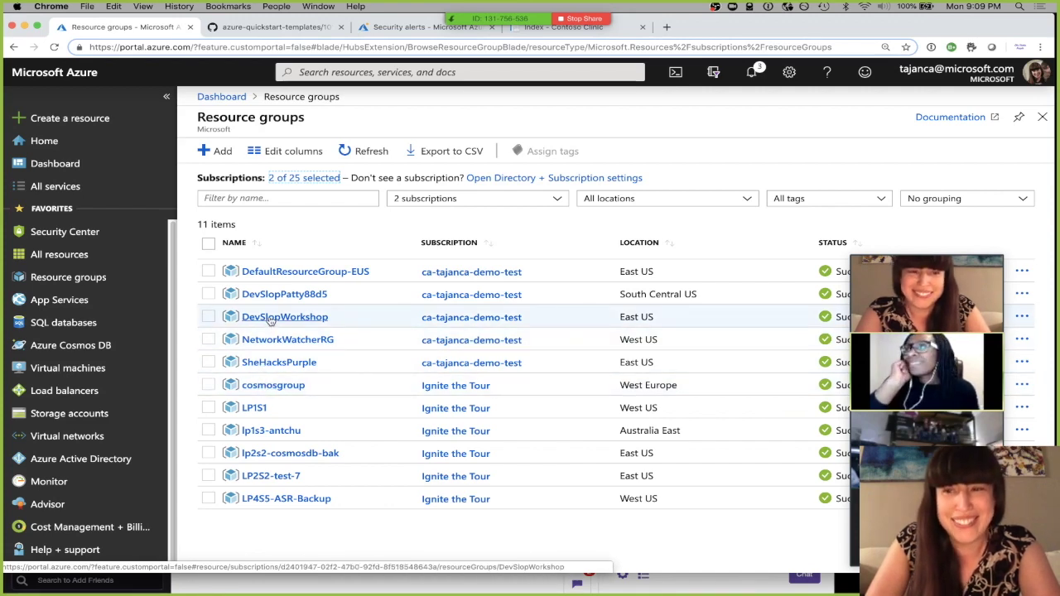
left_click(270, 319)
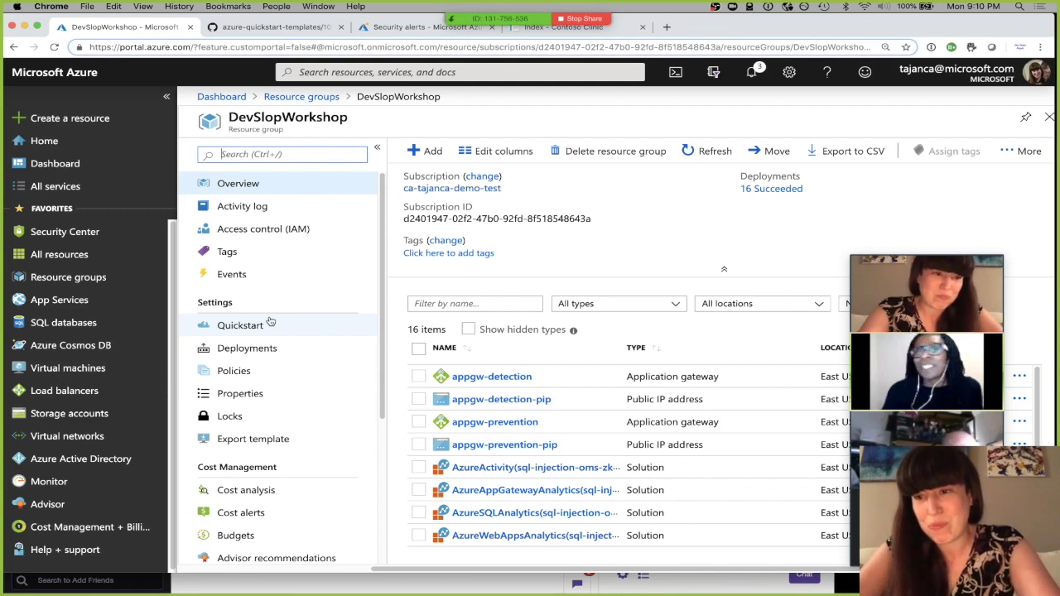
mouse_move(43, 580)
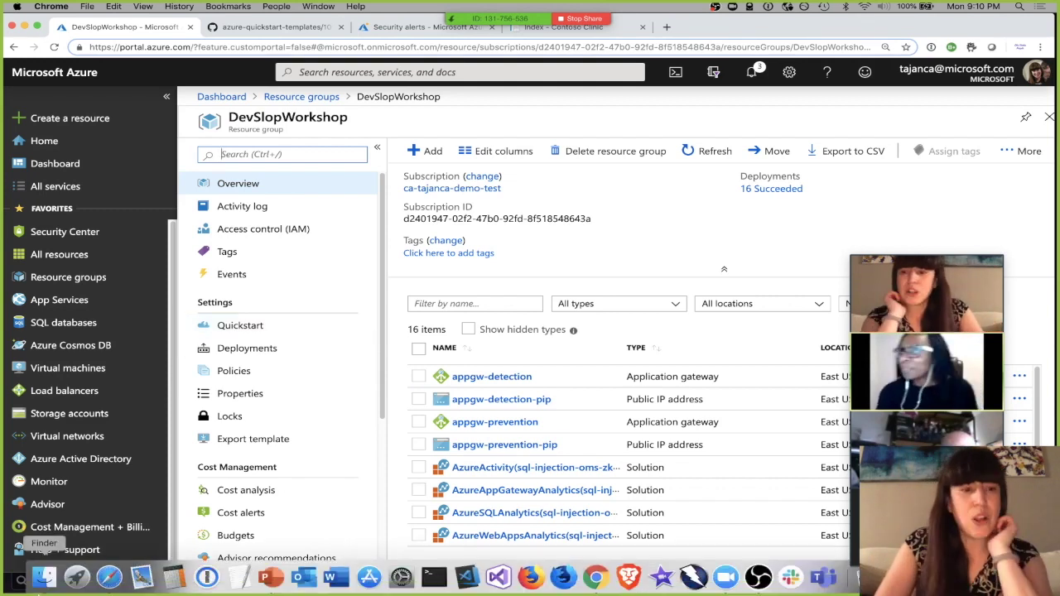
left_click(108, 578)
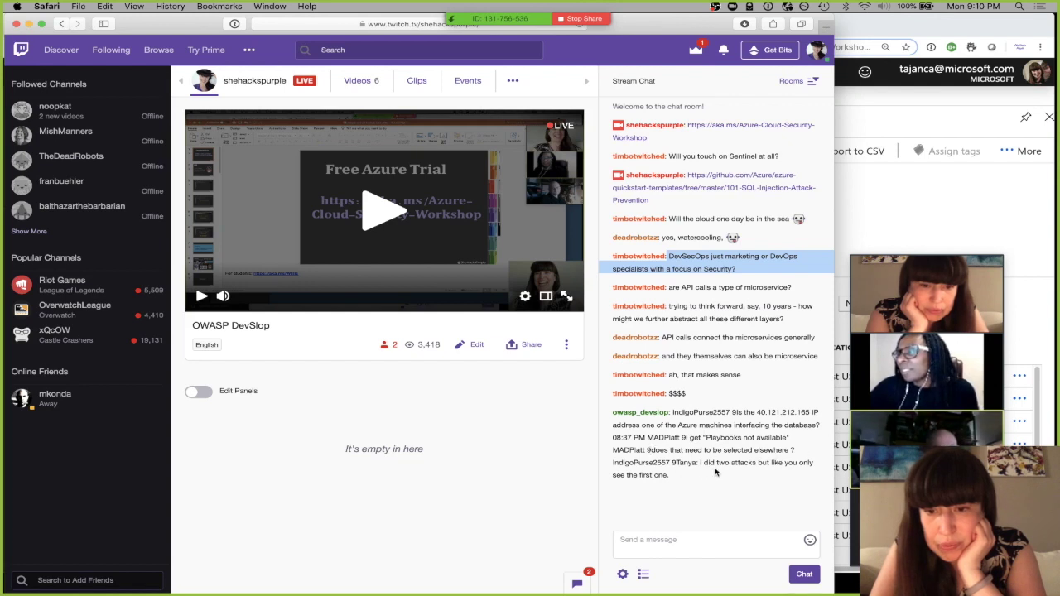
Post a chat reply saying only one attack is being seen and it will be reported to the team
left_click(642, 538)
type("I know, why is it")
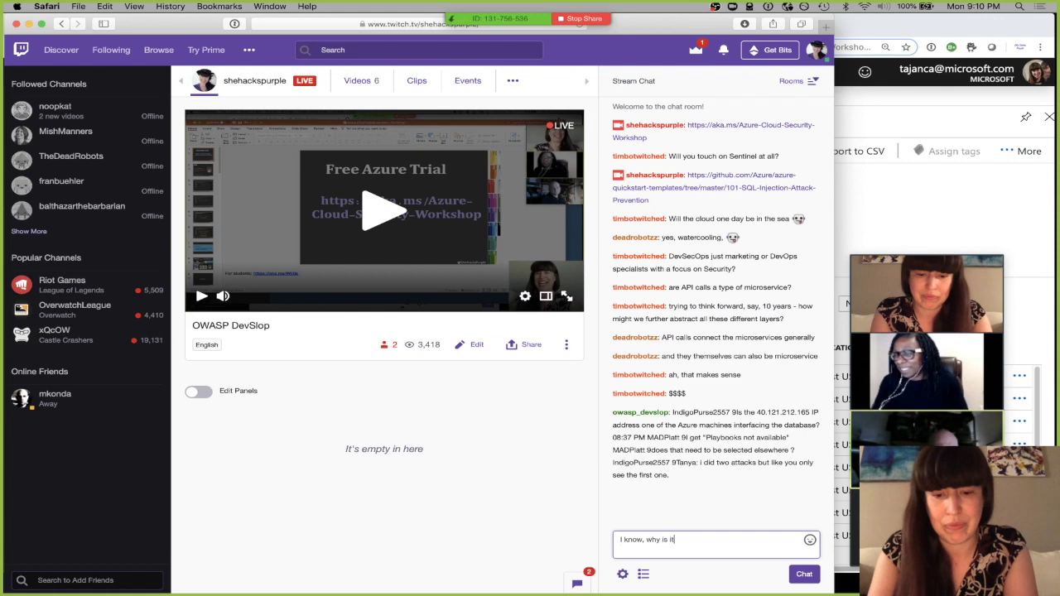
type(" only seeing one?")
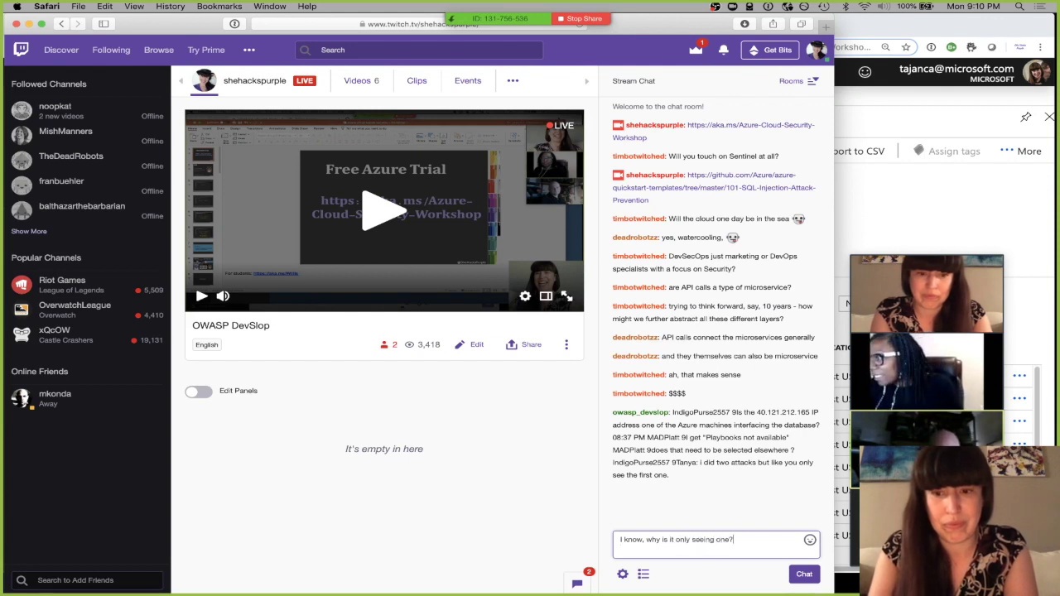
type("  I'm going to re")
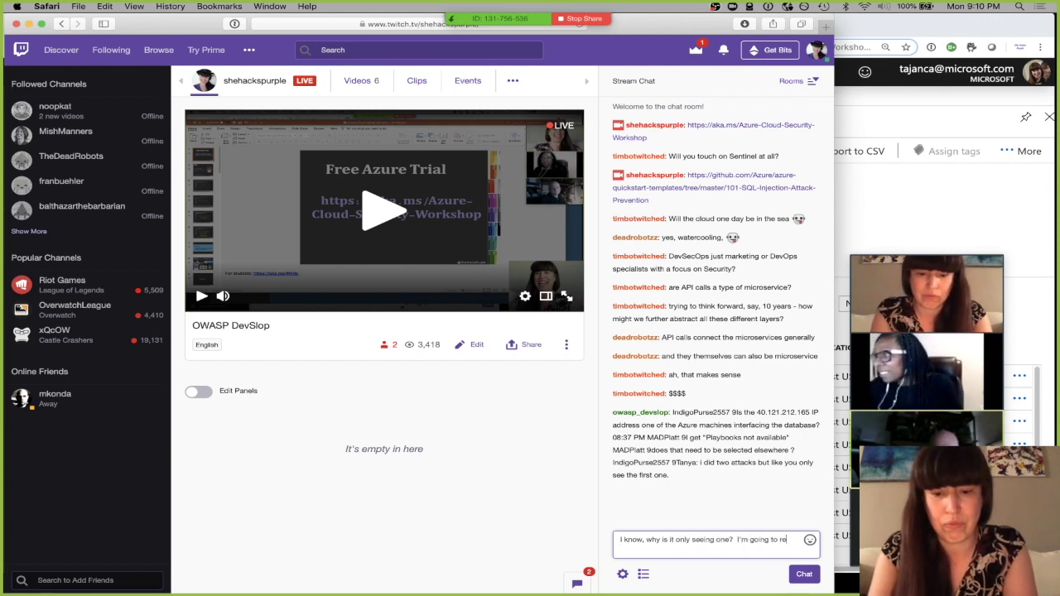
type("port it to the team and make sure that it's supposed")
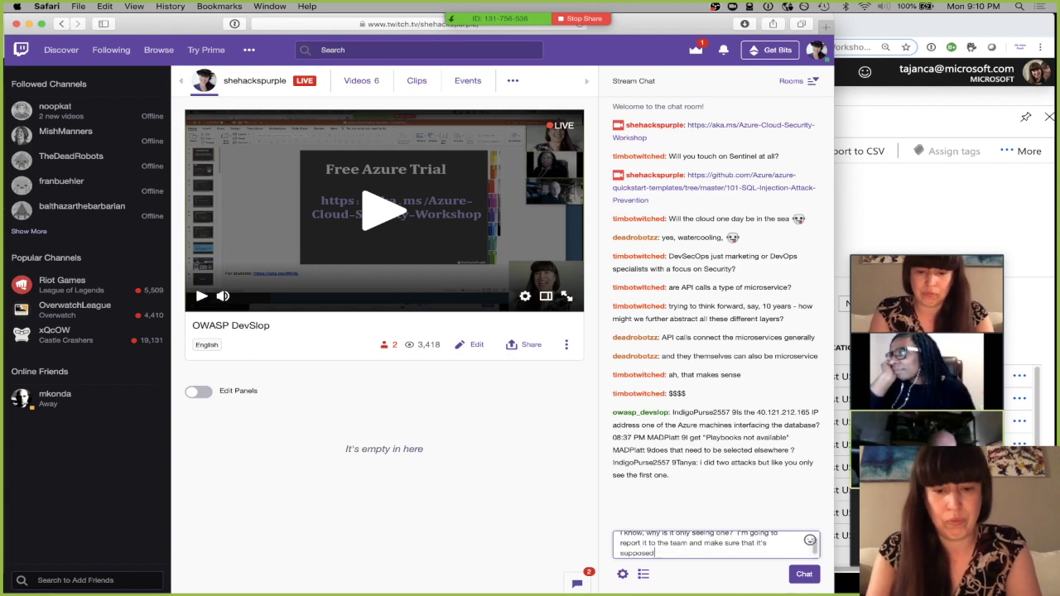
type(" to work that wa")
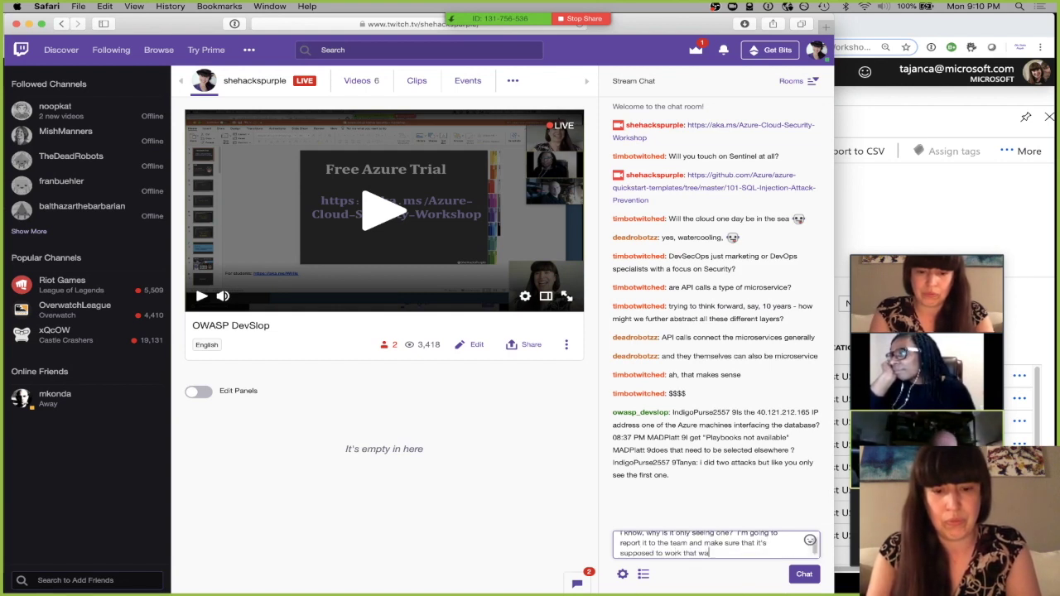
type("y.  Of course we ")
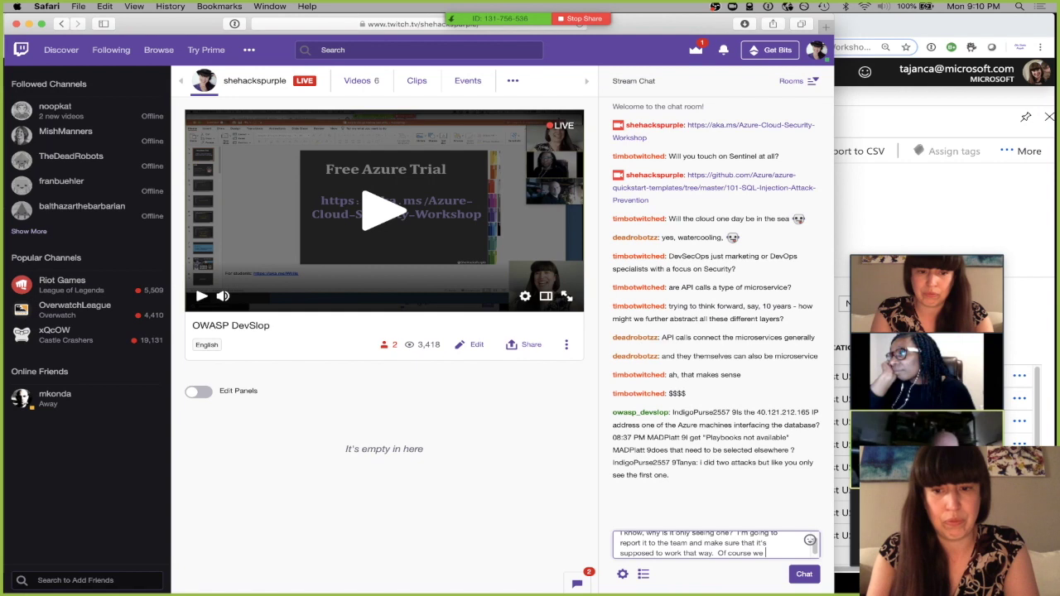
type("would want to know there were two a")
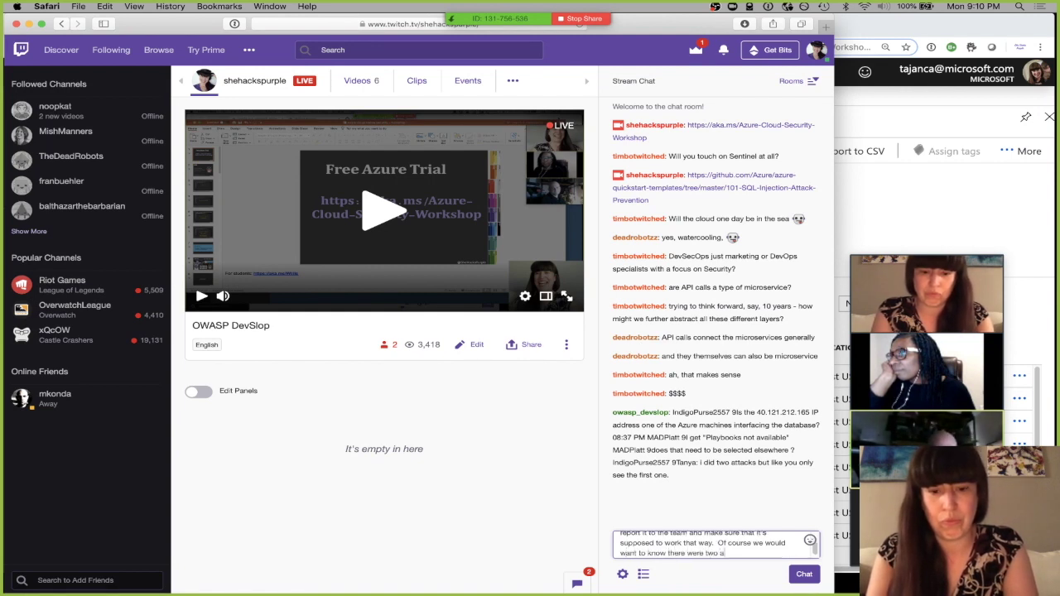
type("ttacks.  I won")
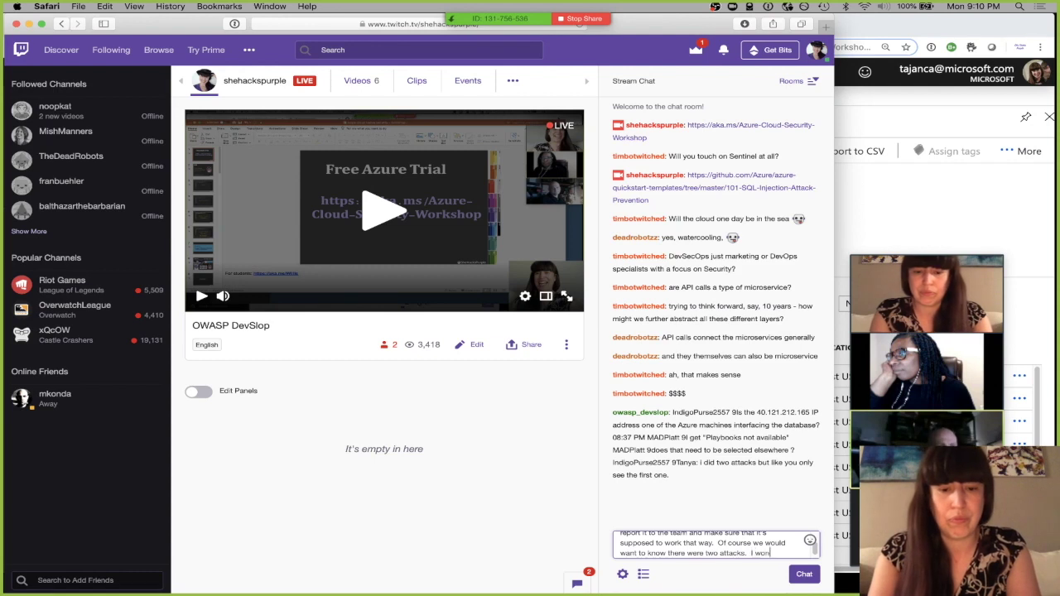
type("der if this is part")
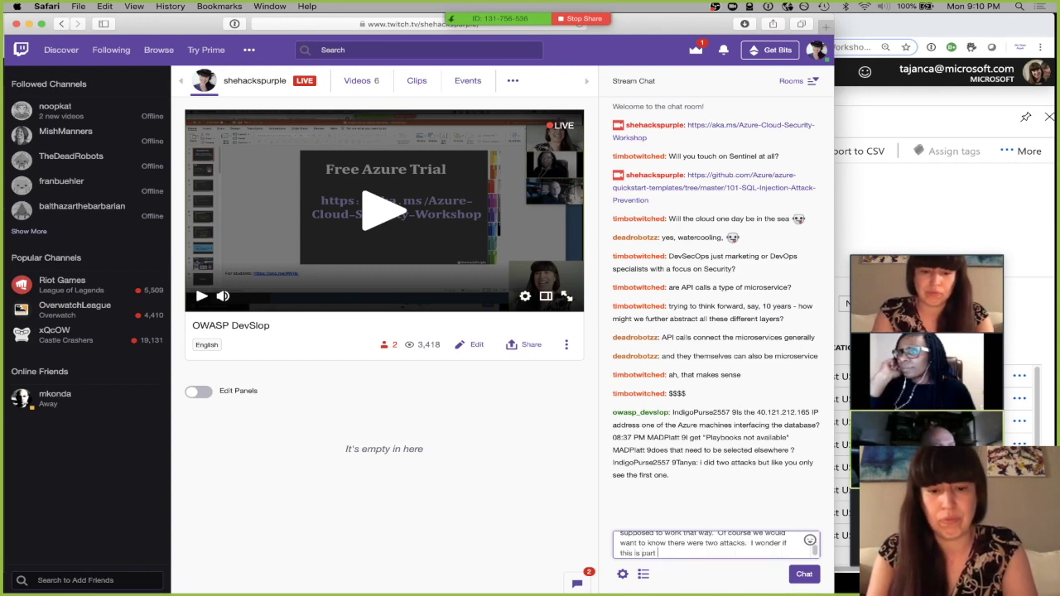
type(" of the template.  Hmmm")
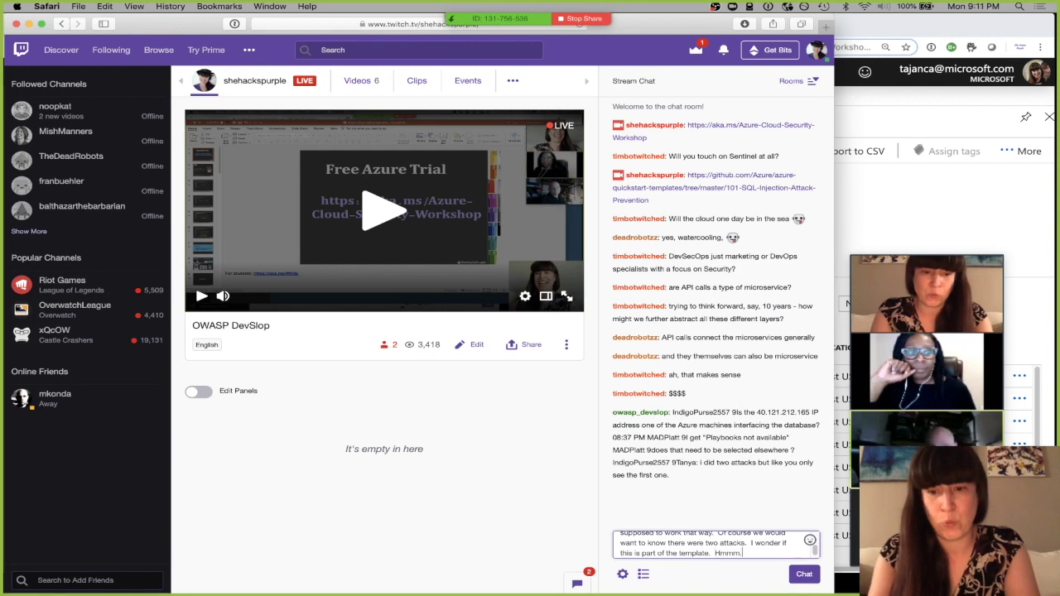
type(".")
key("Return")
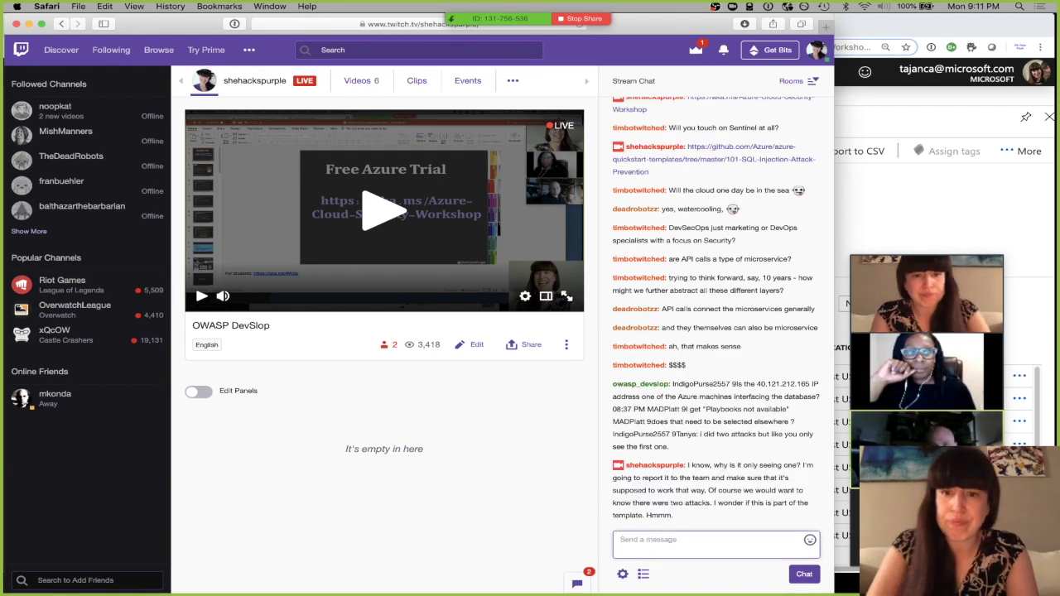
Draft a follow-up about unavailable playbooks, then delete the unfinished message
type("For the play")
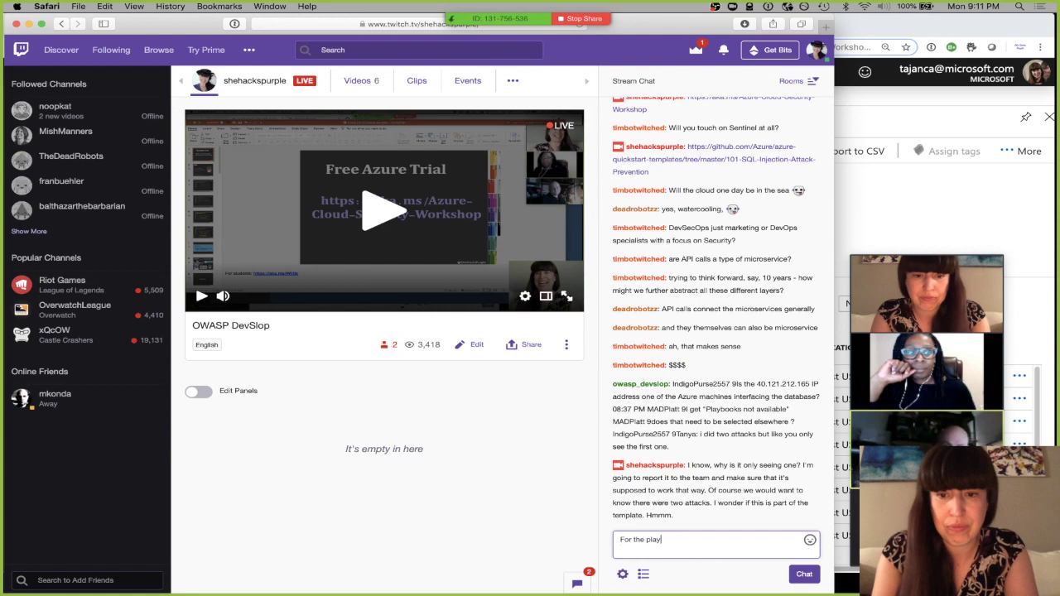
type("books unavailable, th")
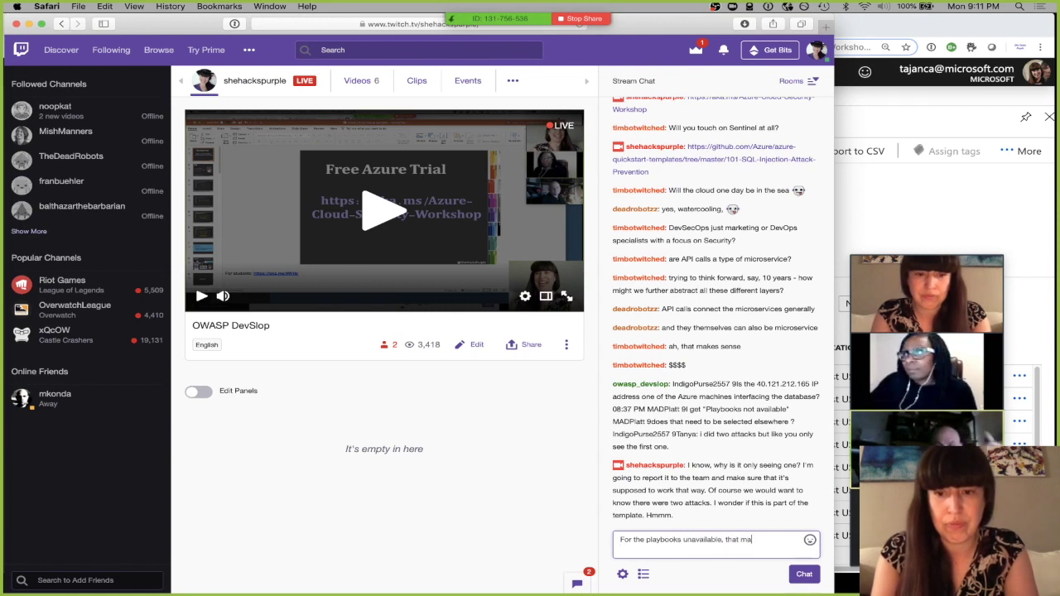
type("at means either 1)")
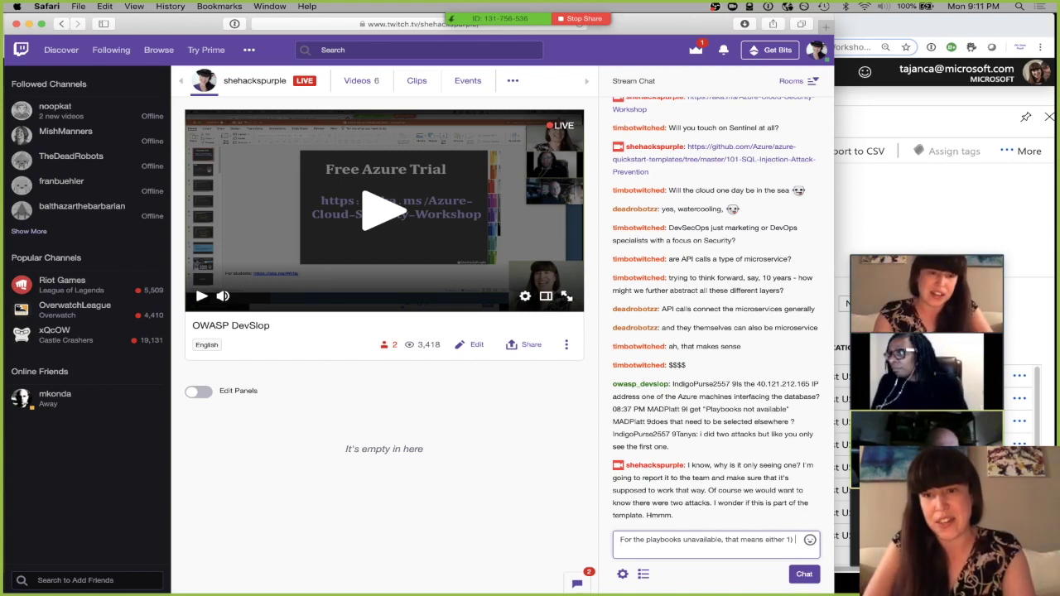
key("super+a")
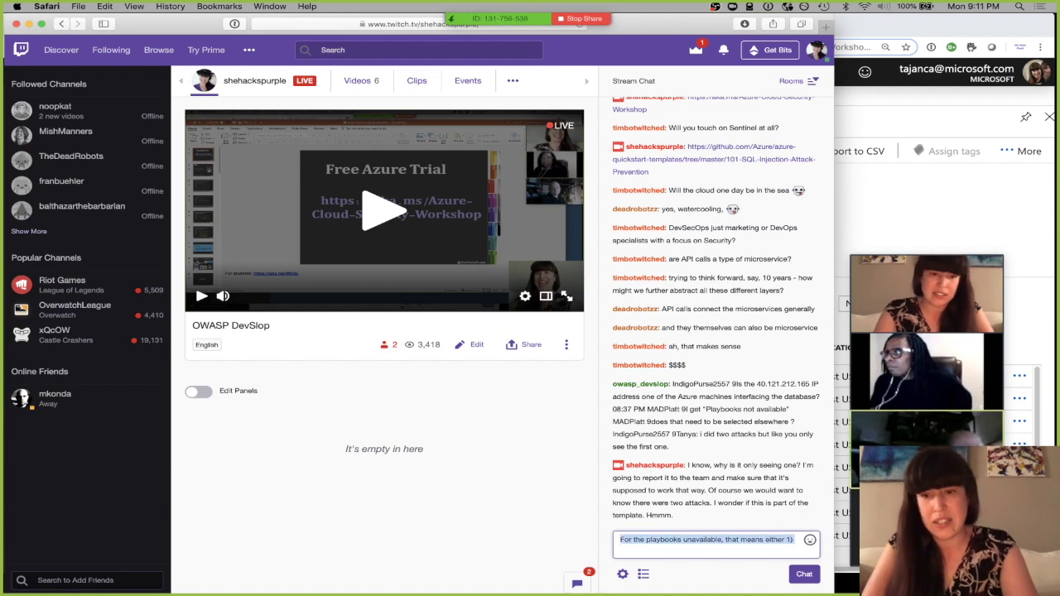
key("BackSpace")
Back in Azure, open Security Center's security alerts and select the 06/08/19 unrecommended-IP traffic alert
mouse_move(945, 262)
left_click(959, 208)
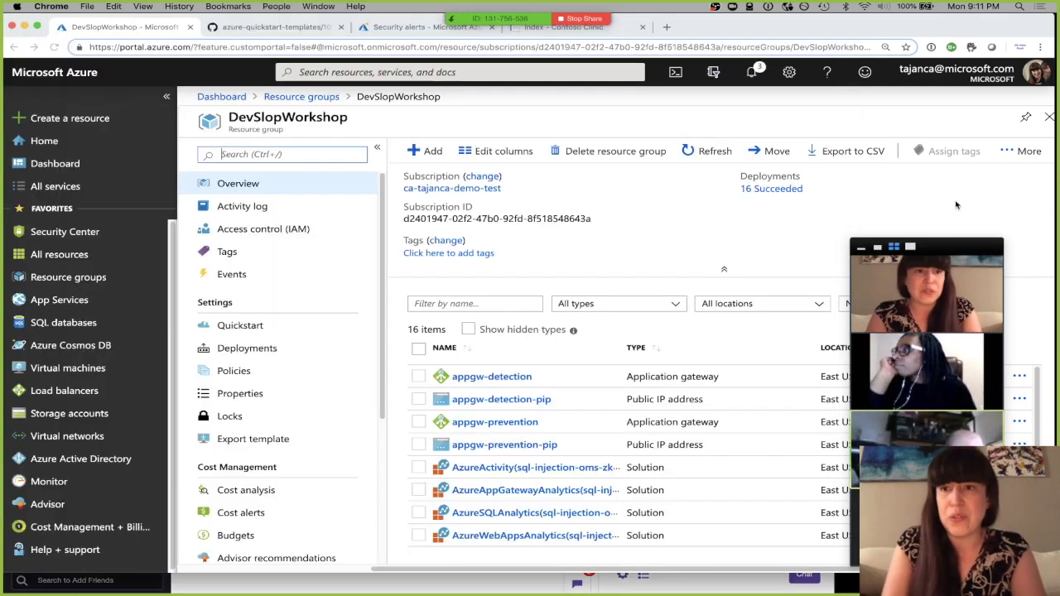
left_click(71, 232)
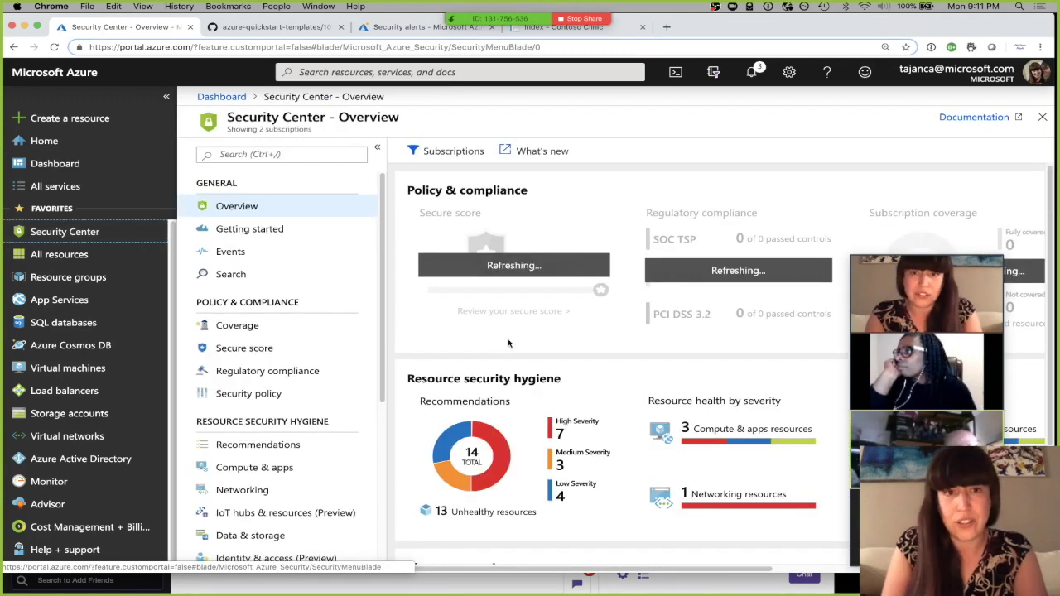
scroll(505, 381, "down", 5)
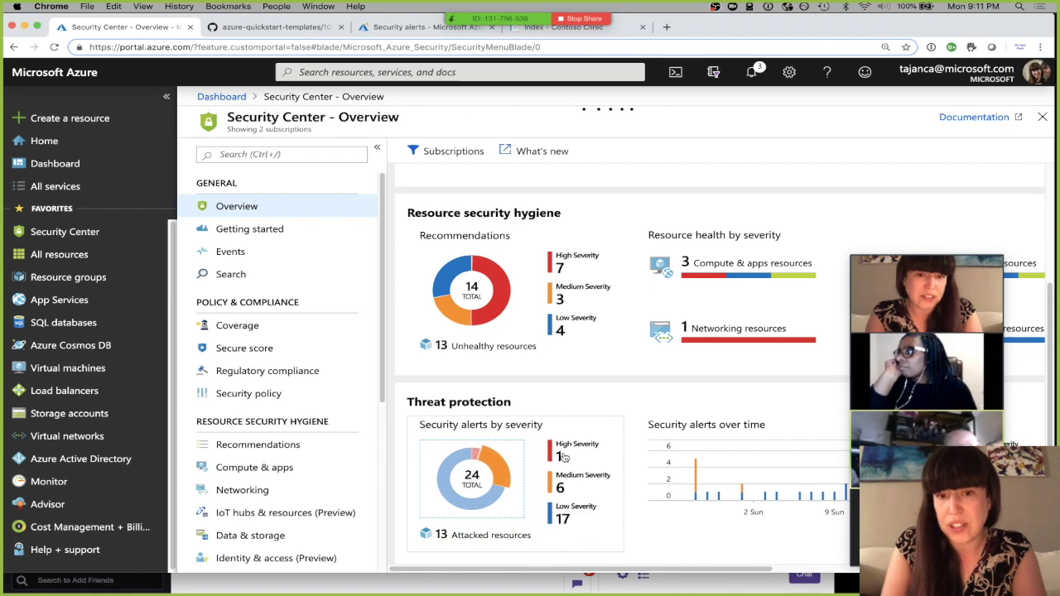
left_click(497, 470)
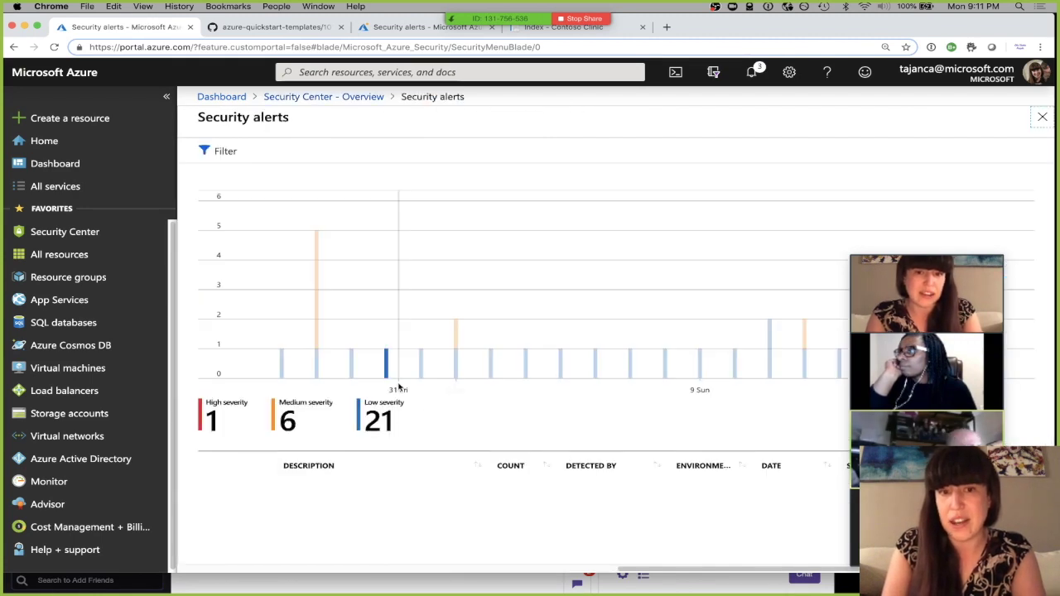
scroll(398, 380, "down", 10)
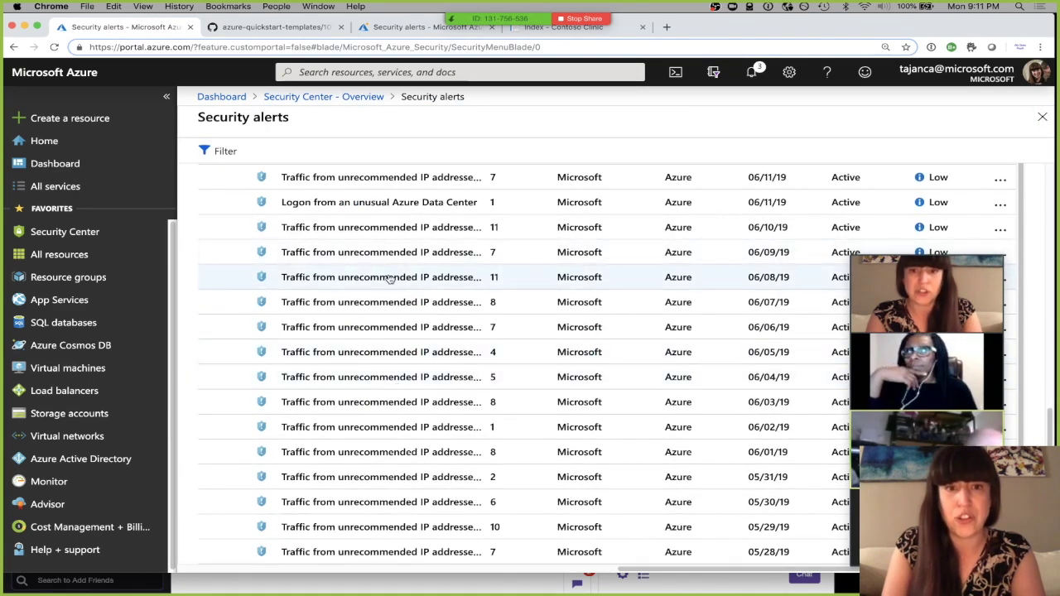
left_click(386, 278)
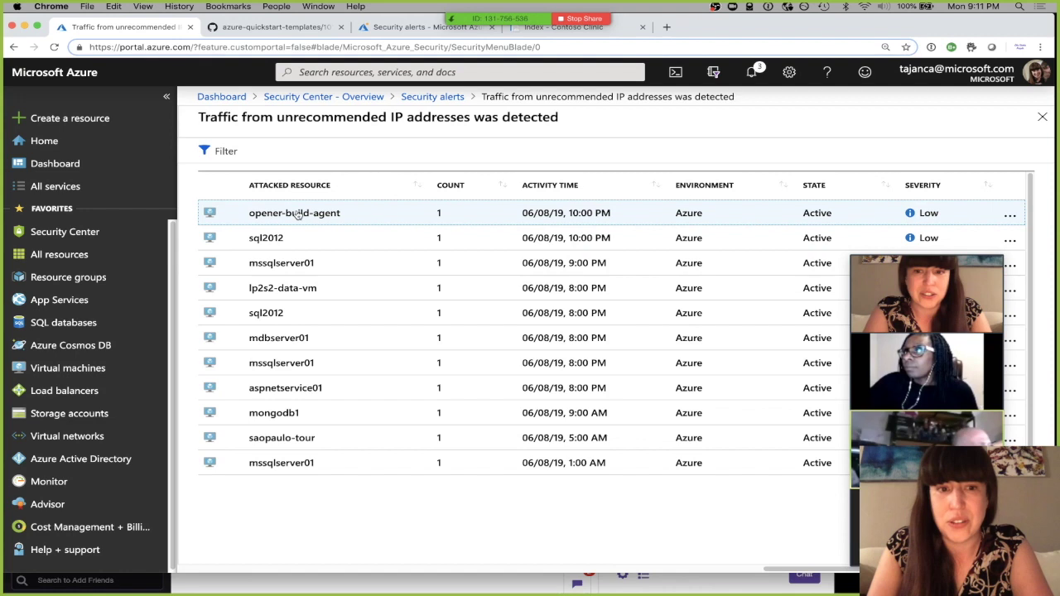
Review the saopaulo-tour alert details, then return to the attacked resources list
left_click(290, 438)
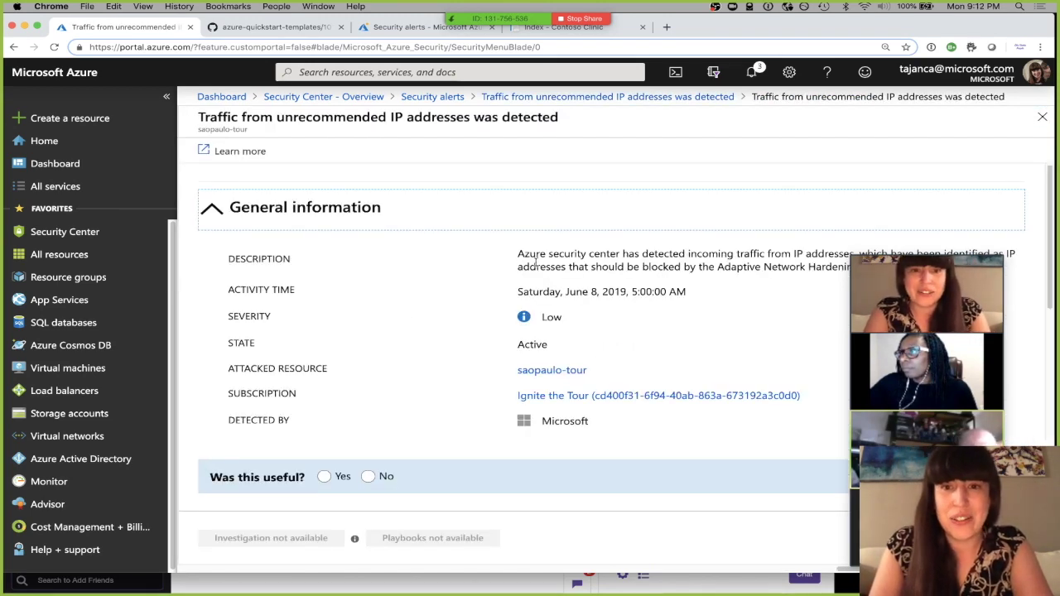
scroll(745, 187, "down", 2)
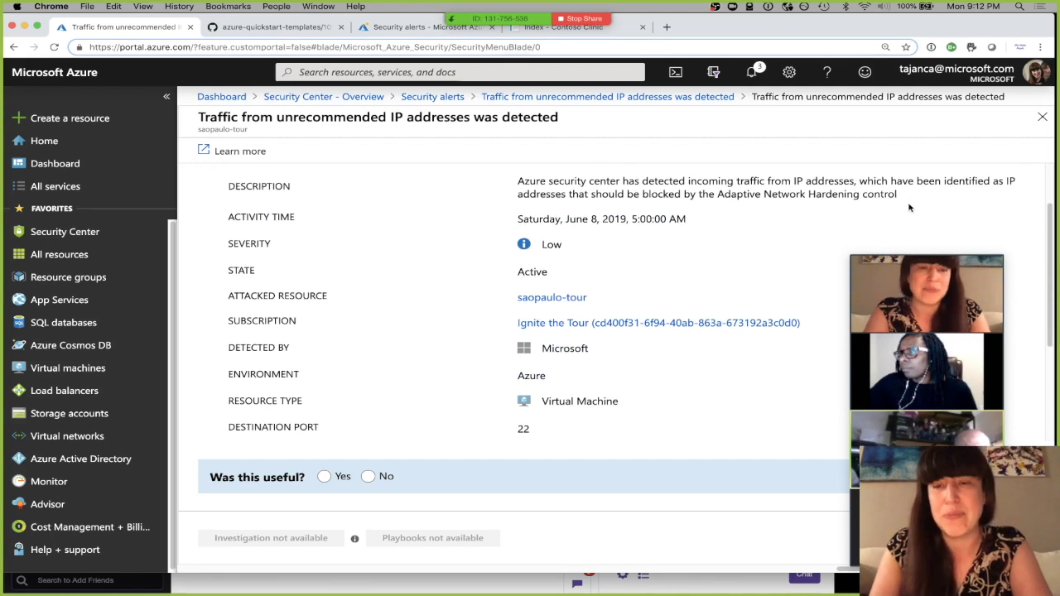
scroll(422, 281, "down", 5)
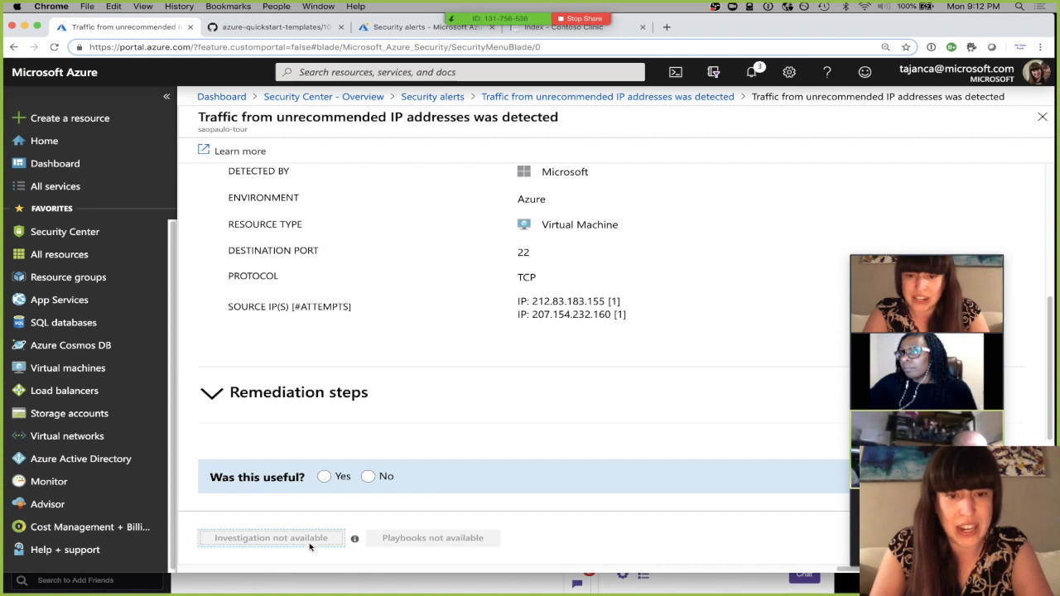
left_click(429, 546)
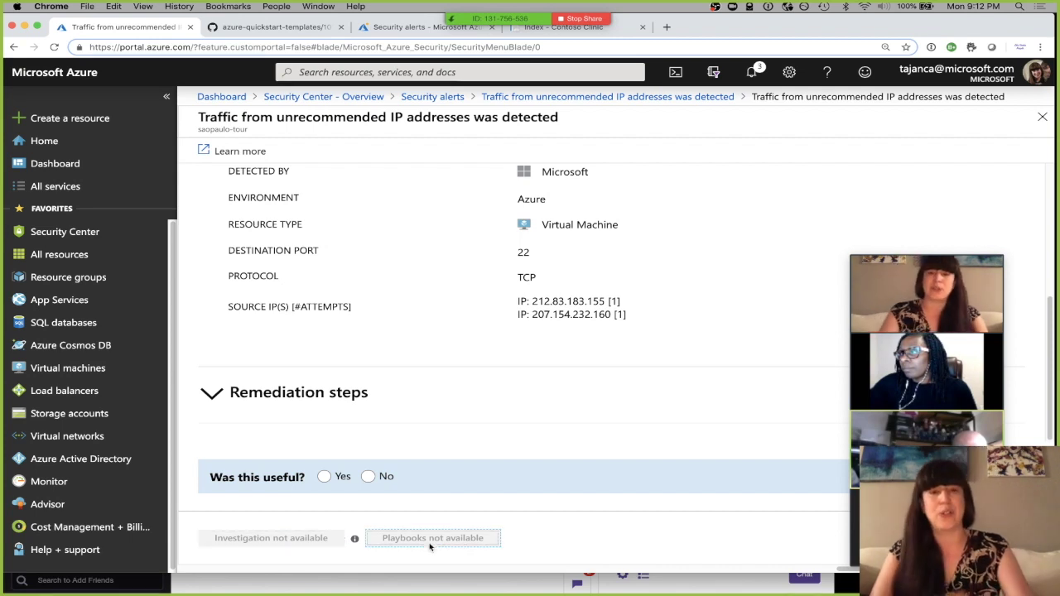
mouse_move(356, 540)
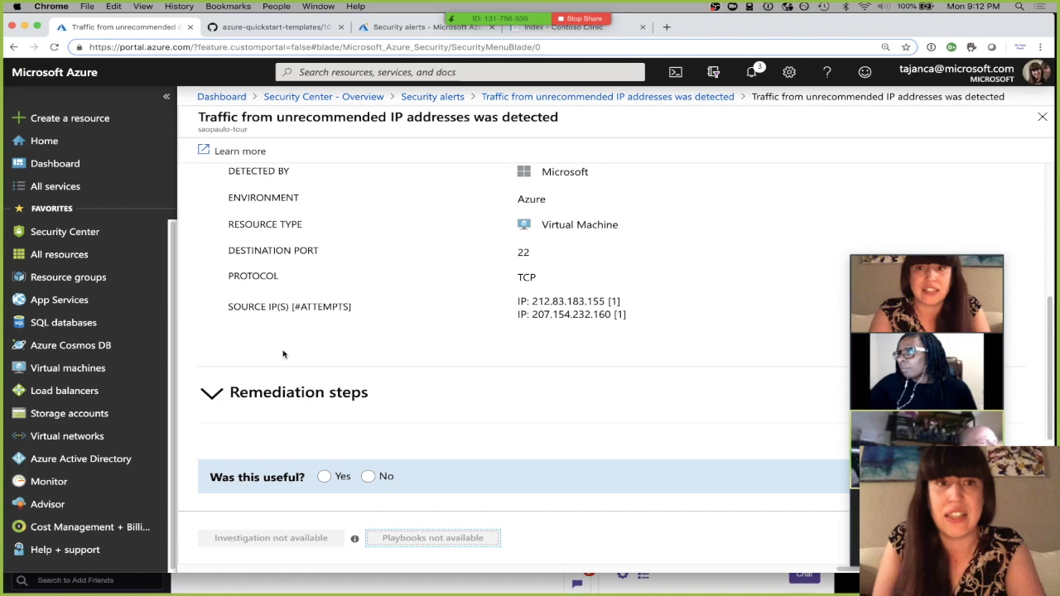
left_click(726, 97)
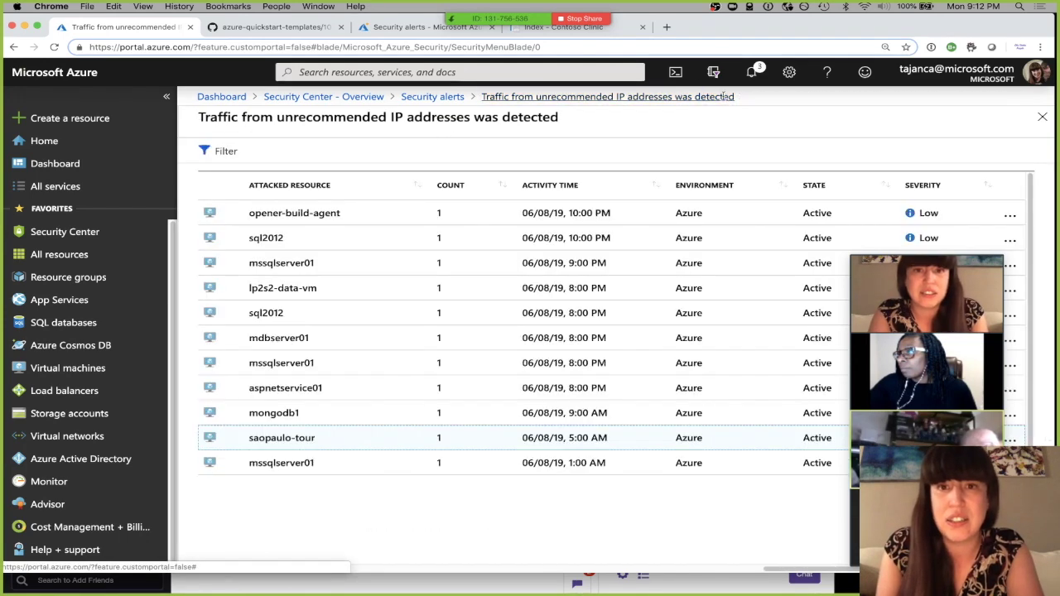
Check the sql2012 and opener-build-agent alert details, then open the unusual Azure Data Center logon alert
left_click(274, 312)
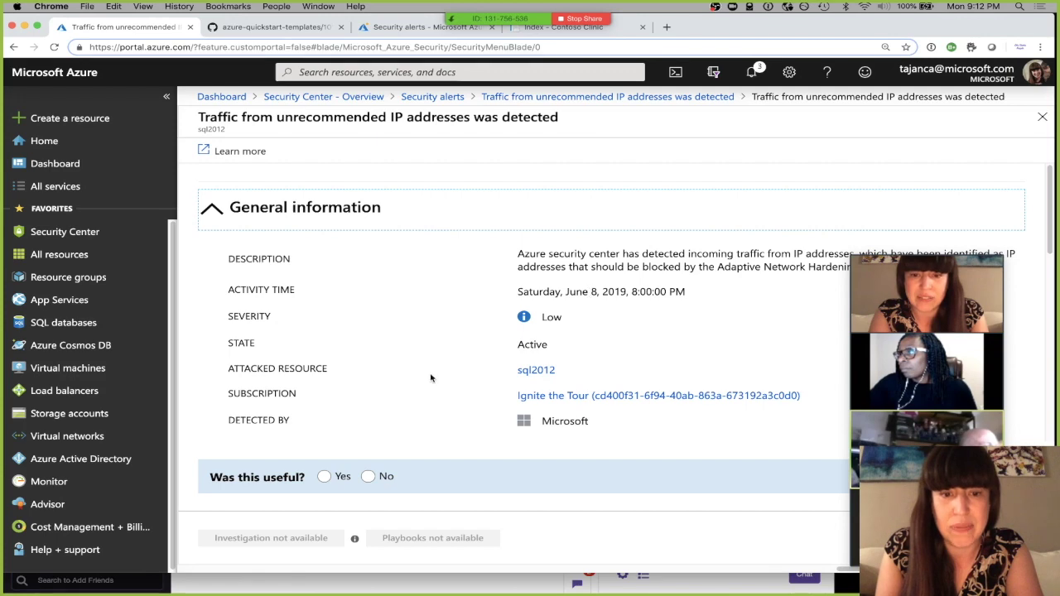
left_click(608, 97)
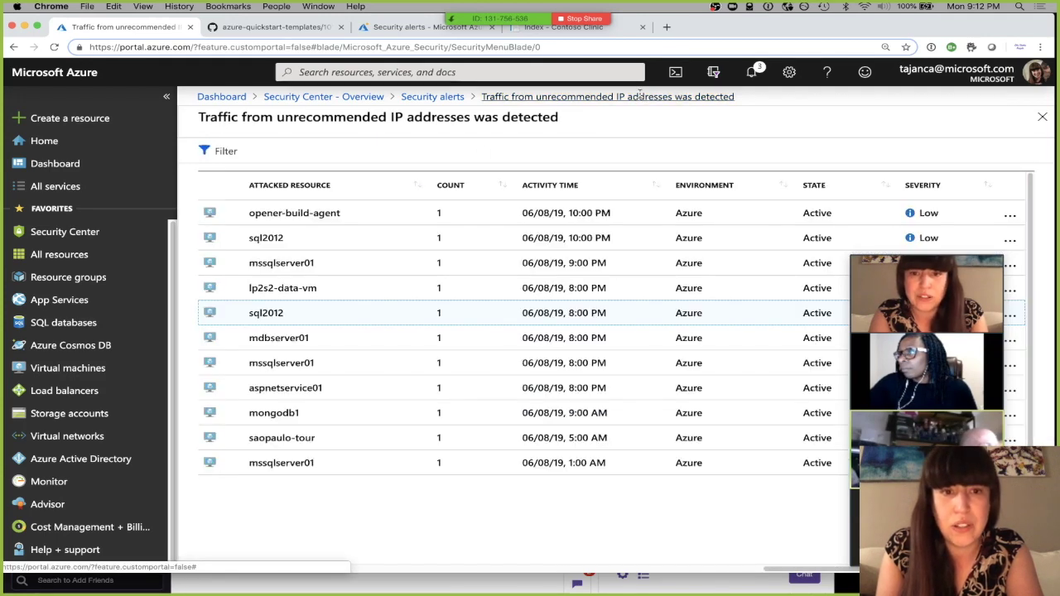
left_click(324, 215)
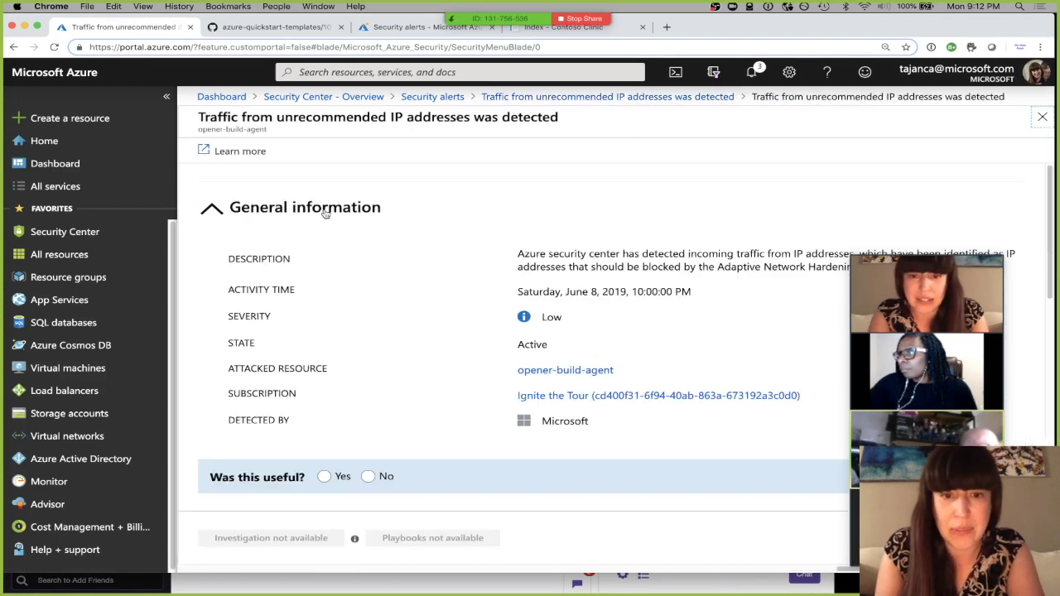
left_click(448, 96)
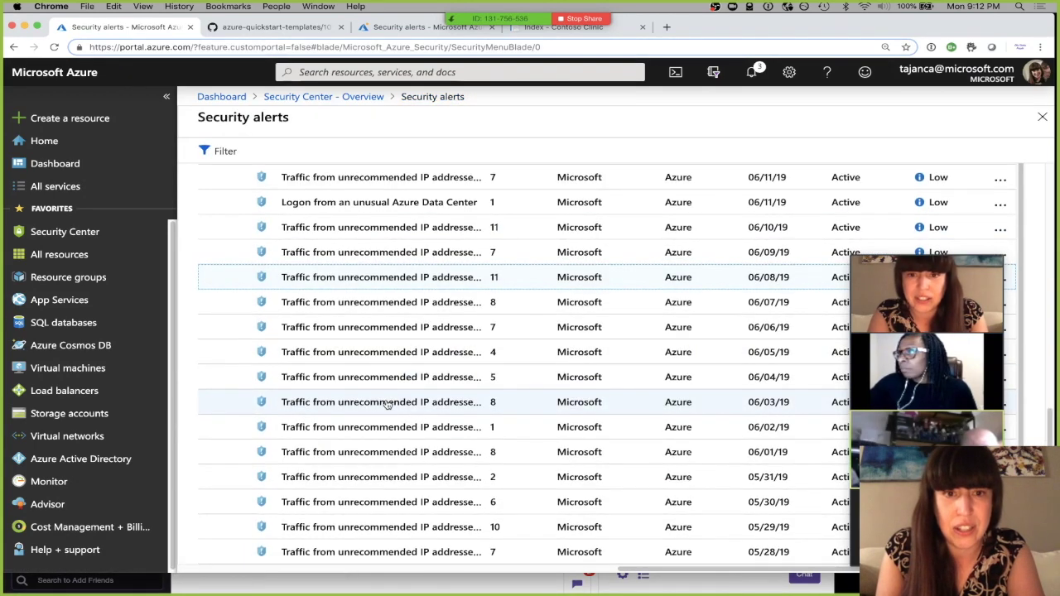
left_click(395, 202)
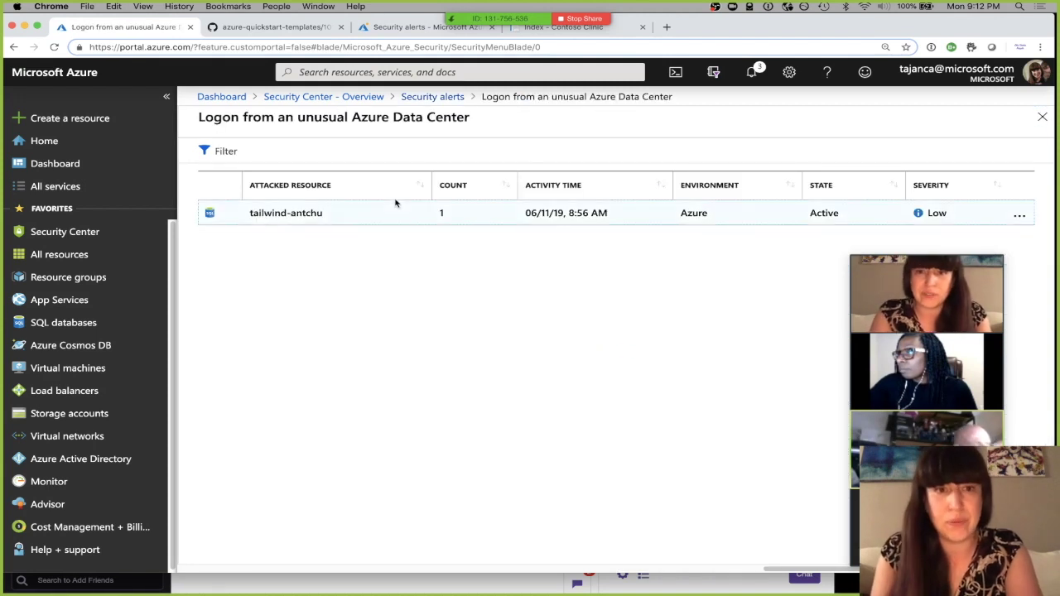
left_click(300, 217)
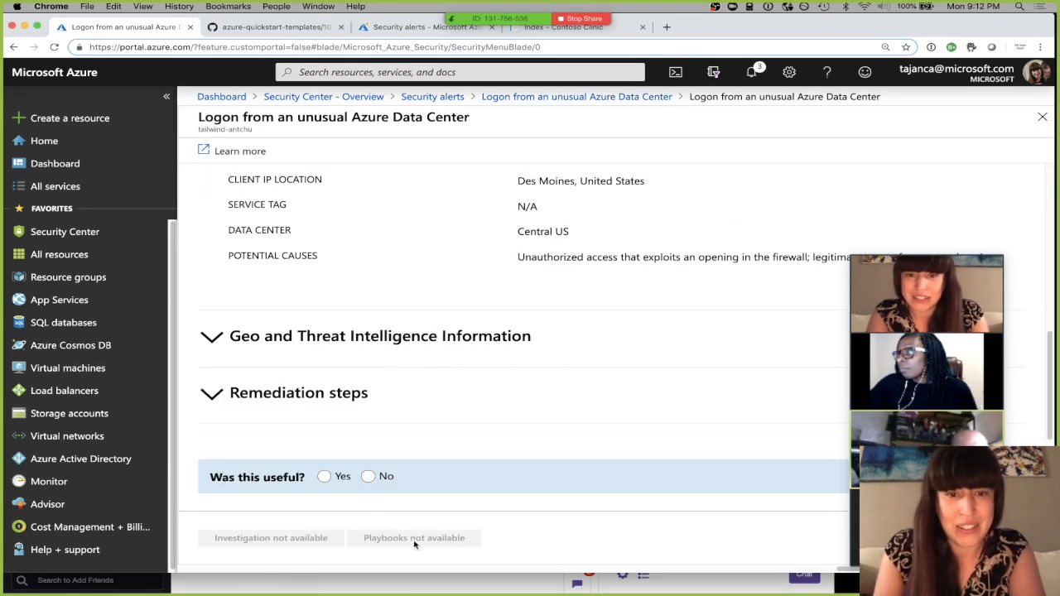
left_click(215, 340)
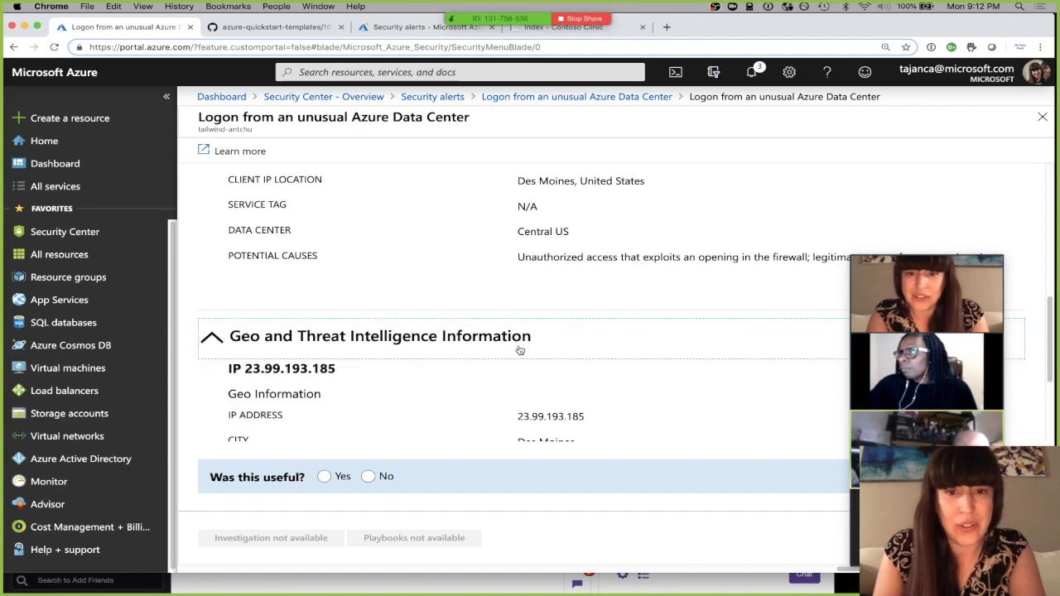
scroll(520, 350, "down", 3)
scroll(514, 346, "up", 8)
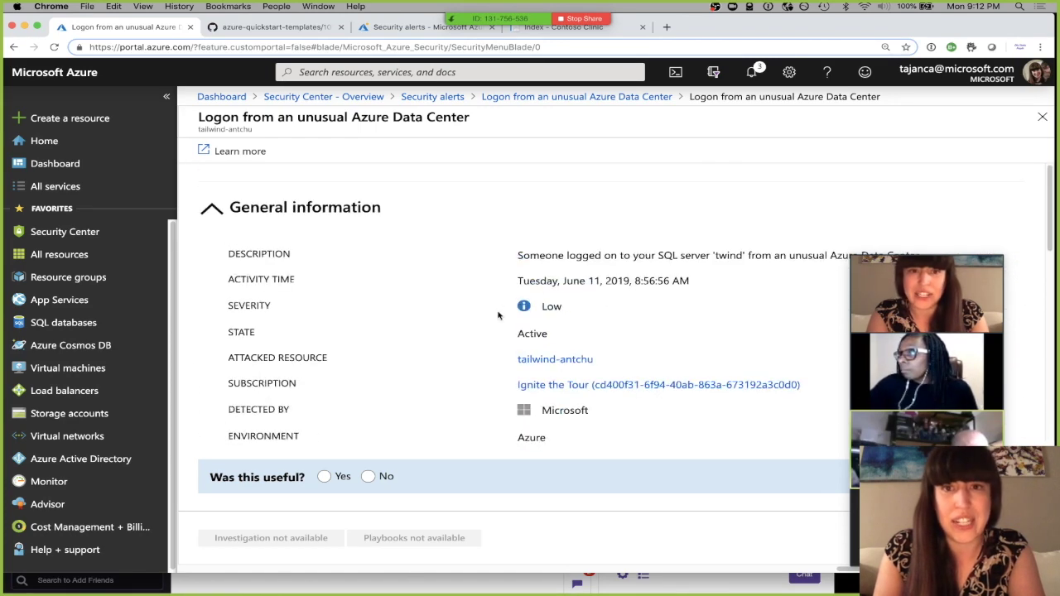
left_click(450, 97)
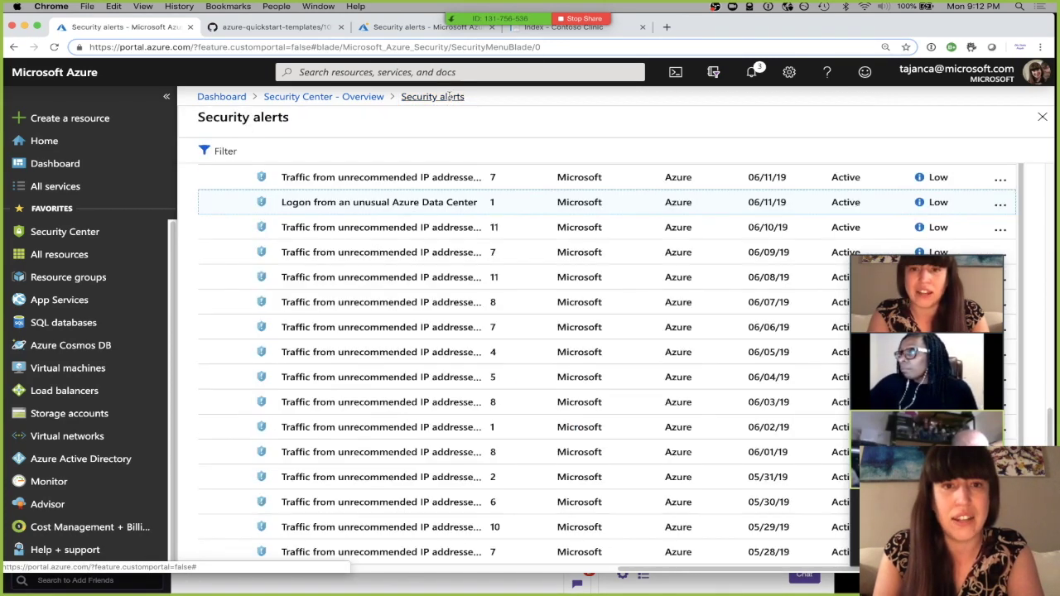
scroll(483, 271, "up", 5)
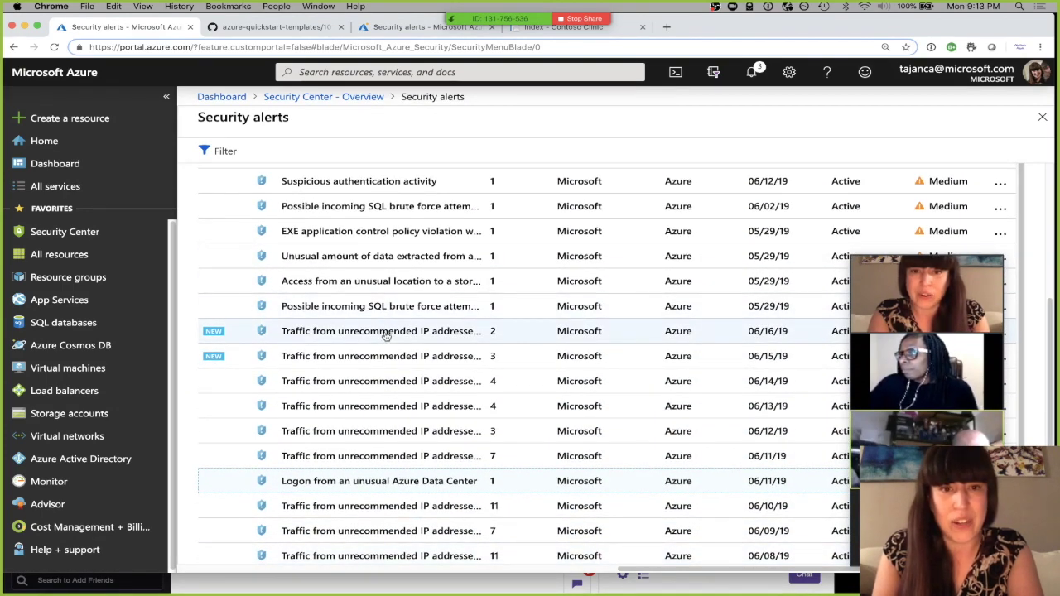
scroll(386, 336, "up", 1)
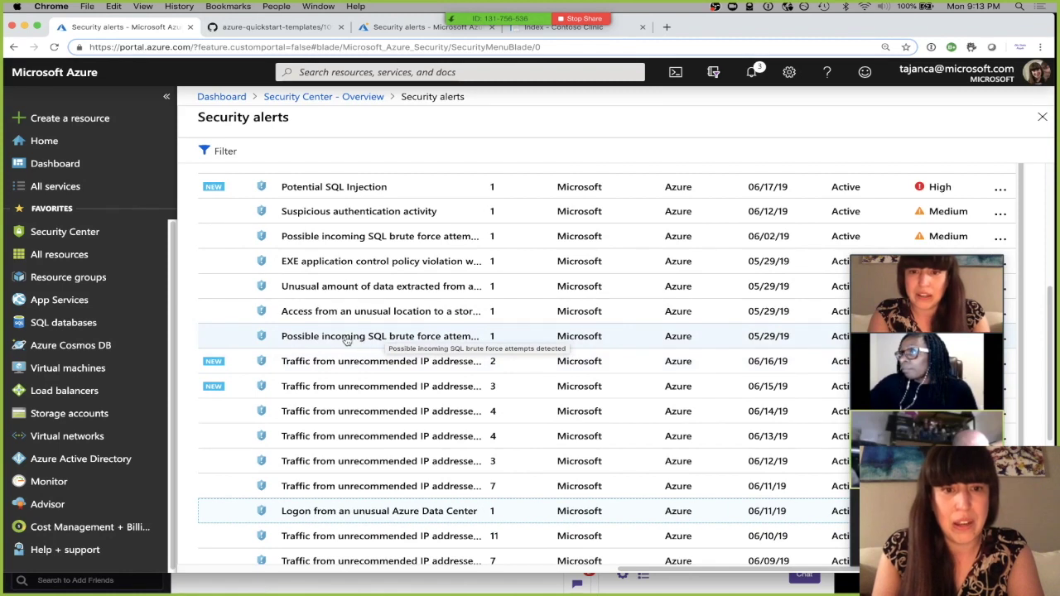
Open the SQL brute force attempts alert and read the mssqlserver01 alert details
left_click(347, 336)
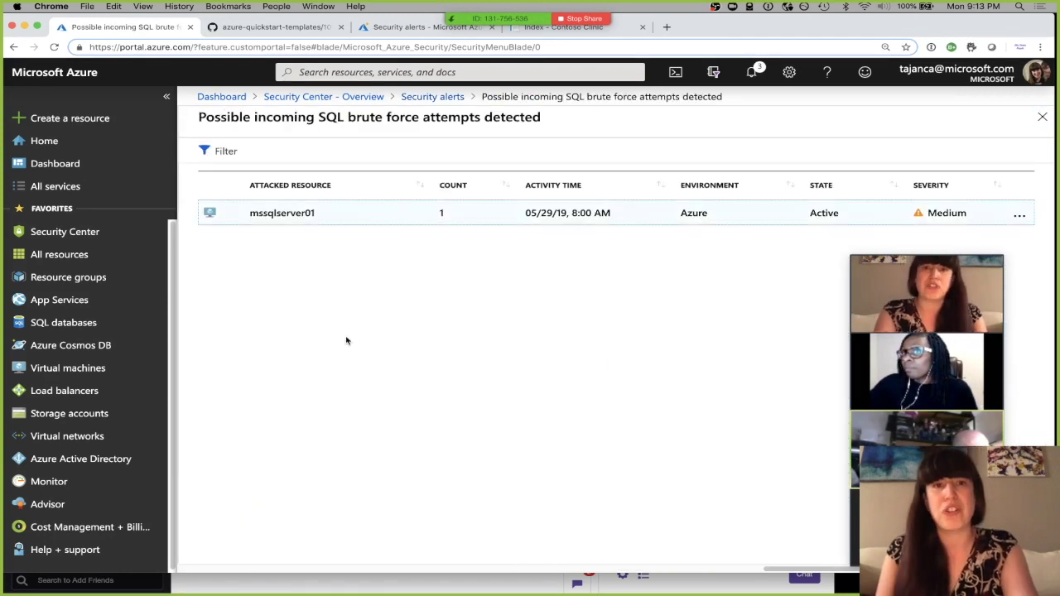
left_click(290, 214)
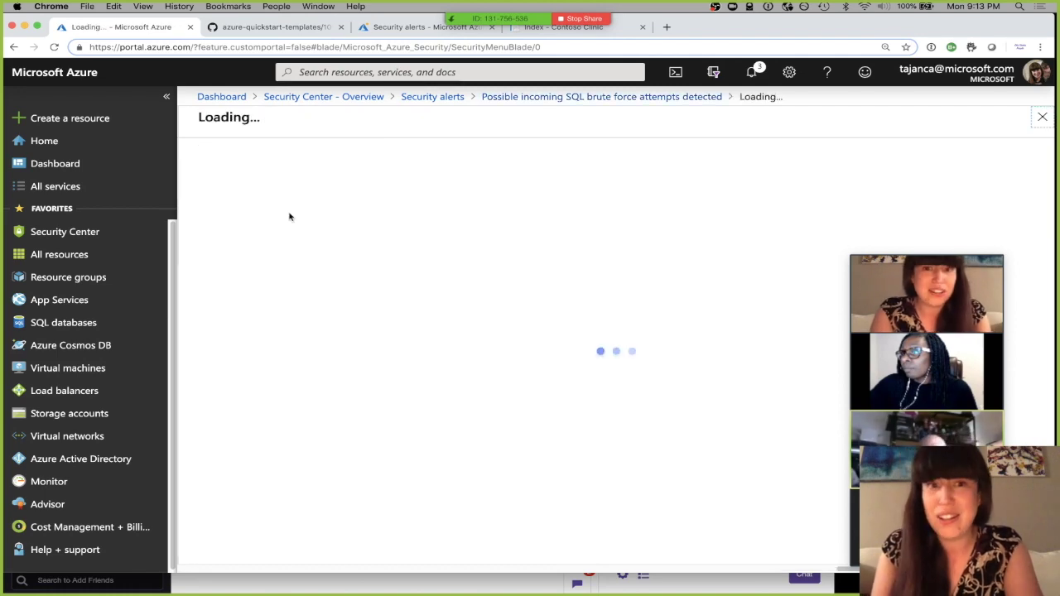
scroll(525, 312, "down", 3)
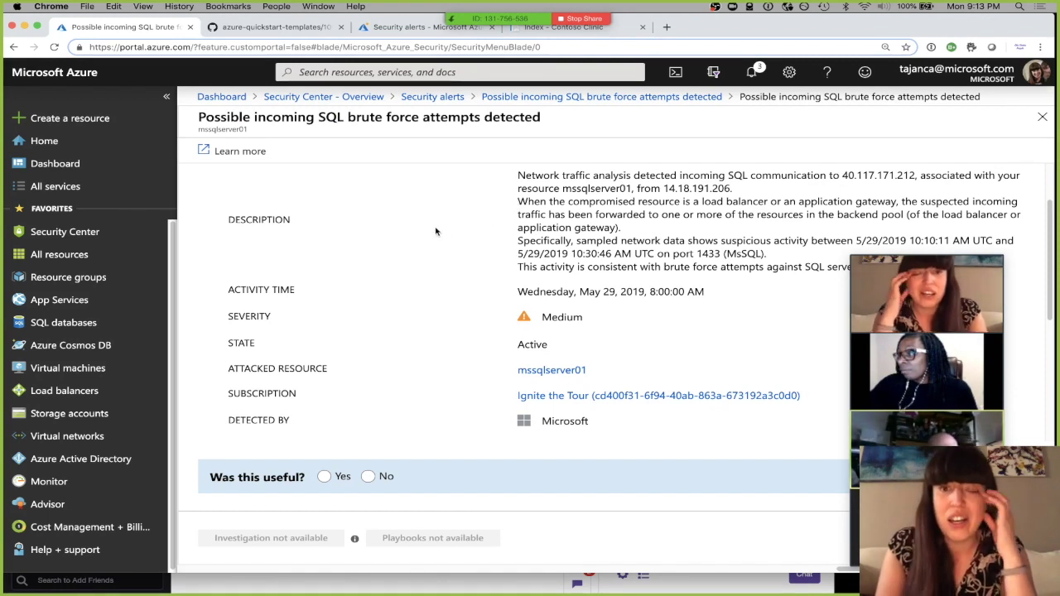
scroll(436, 231, "down", 2)
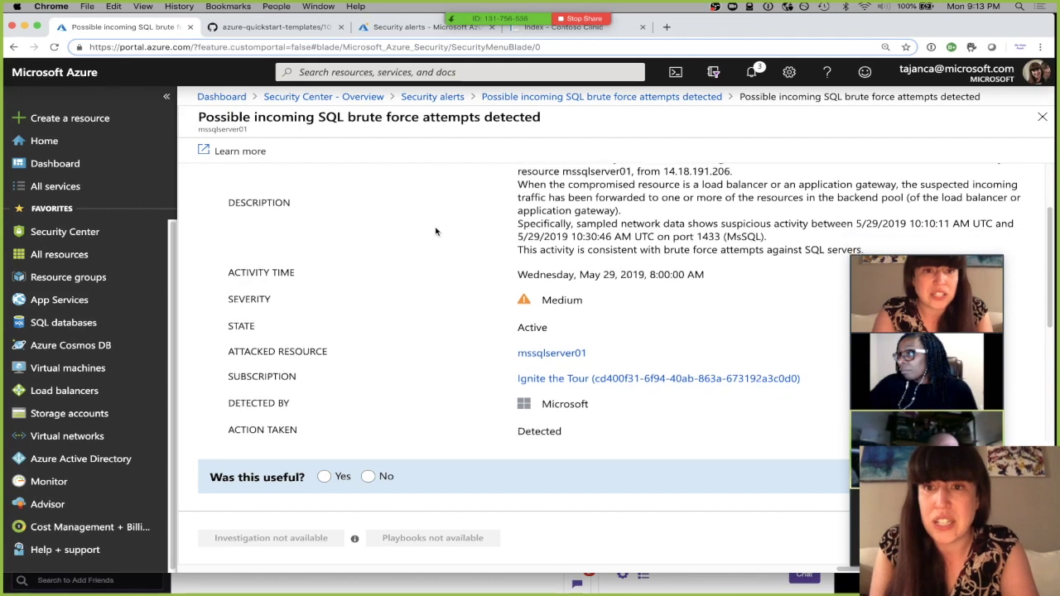
scroll(436, 232, "up", 1)
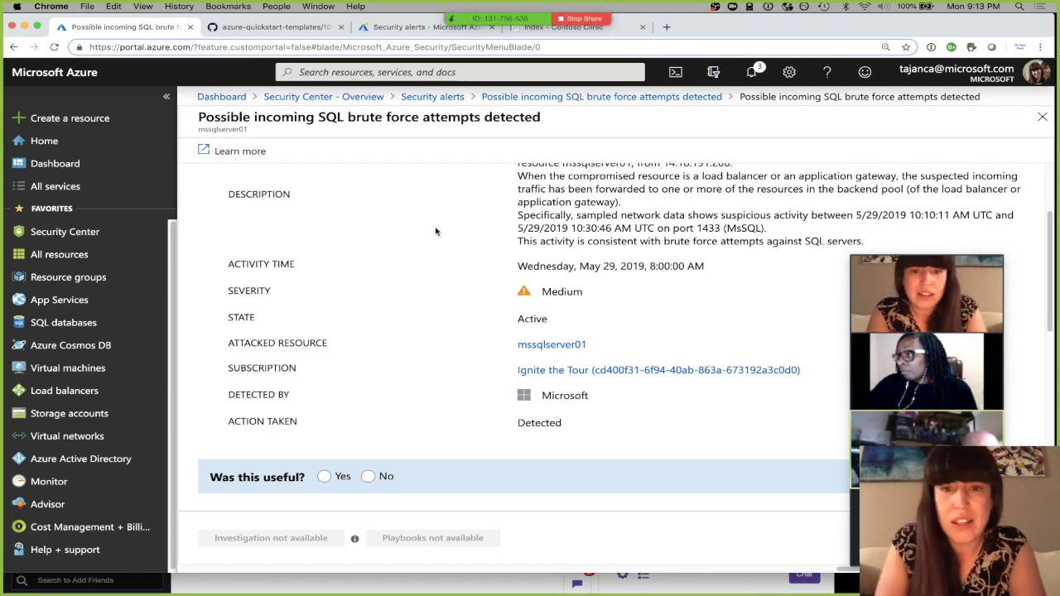
scroll(435, 231, "down", 5)
scroll(435, 231, "down", 1)
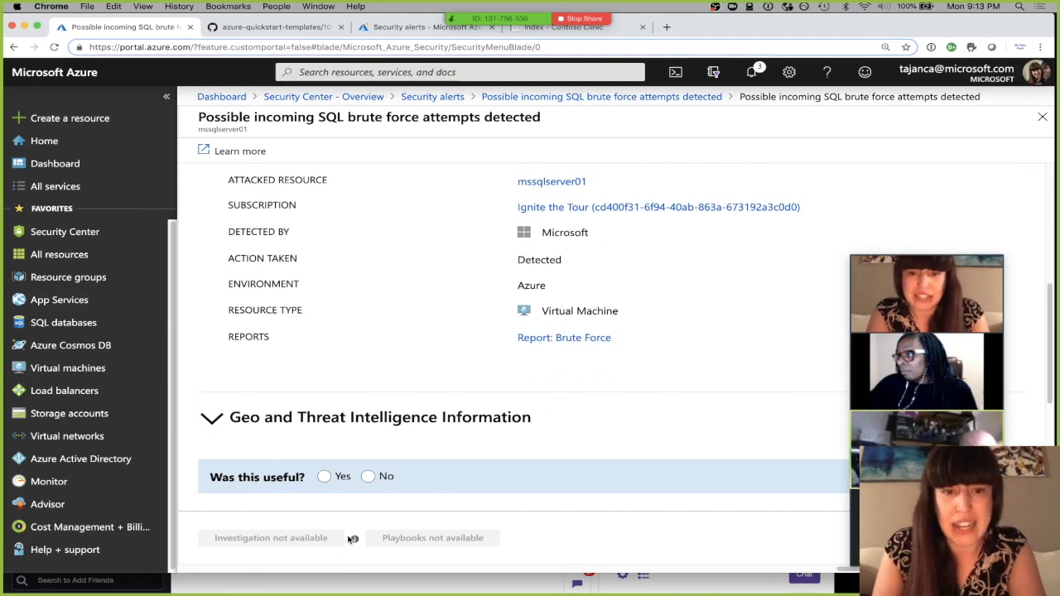
scroll(443, 240, "down", 1)
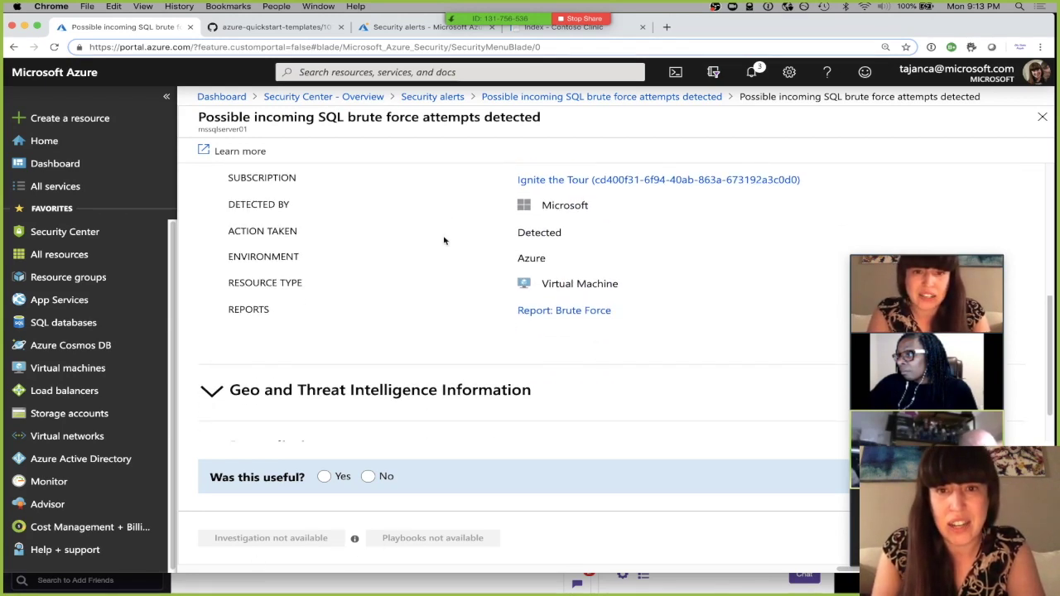
scroll(444, 241, "up", 4)
scroll(439, 312, "down", 5)
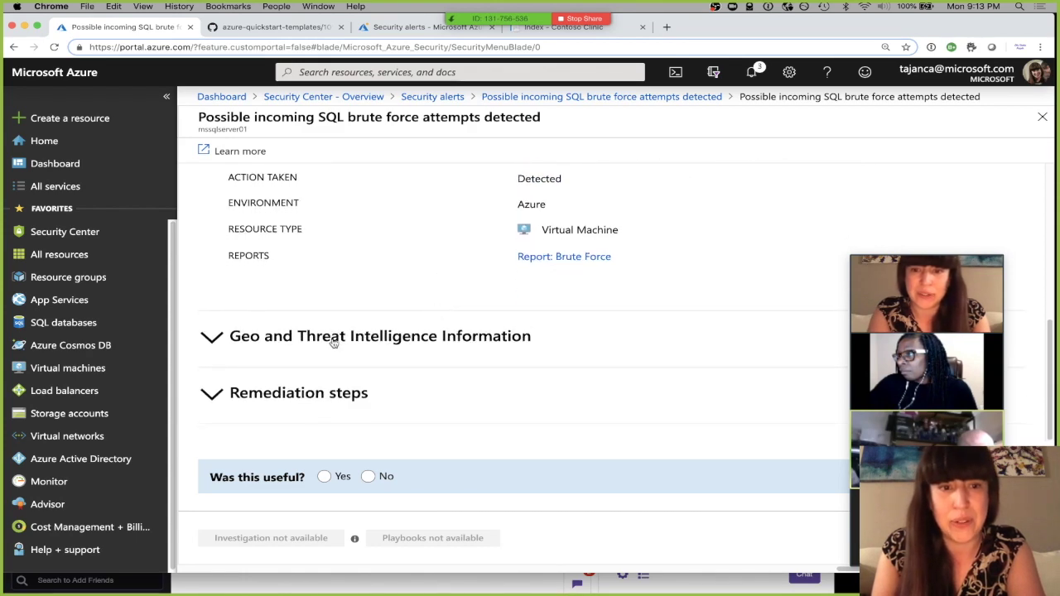
Expand and read the alert's remediation steps
left_click(207, 397)
scroll(530, 404, "down", 7)
scroll(530, 404, "down", 2)
scroll(530, 403, "up", 3)
scroll(530, 401, "down", 1)
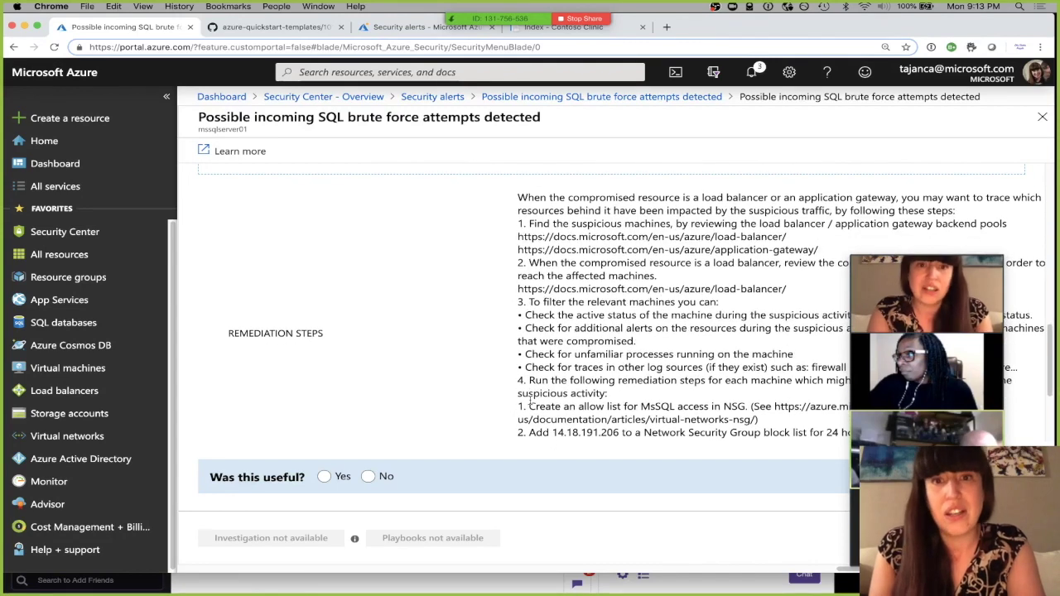
scroll(468, 266, "up", 5)
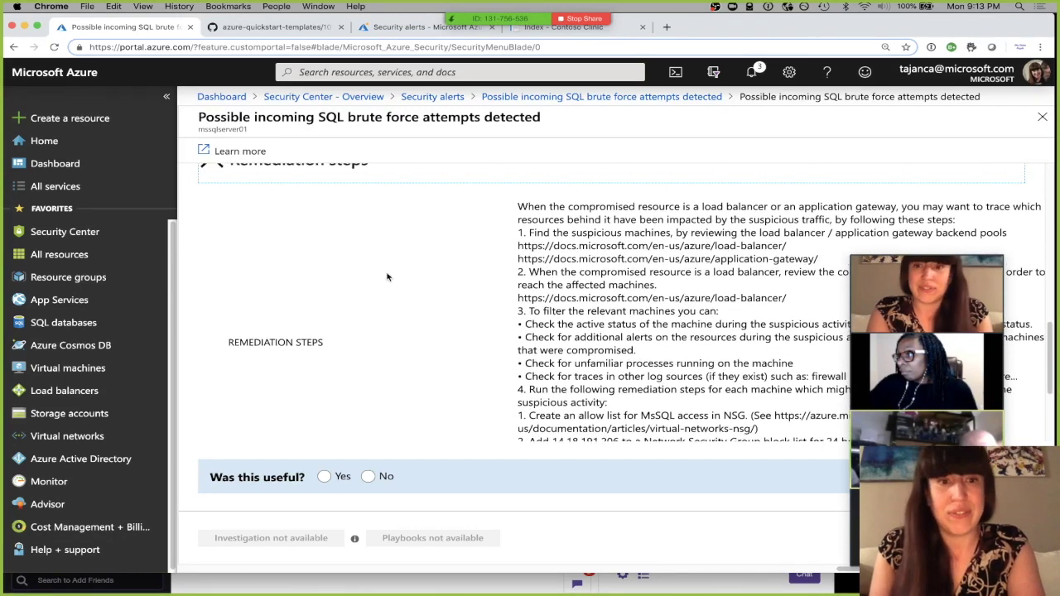
Reveal the attacker IP 14.18.191.206's geo details, highlighting China, then return to Security alerts
left_click(210, 284)
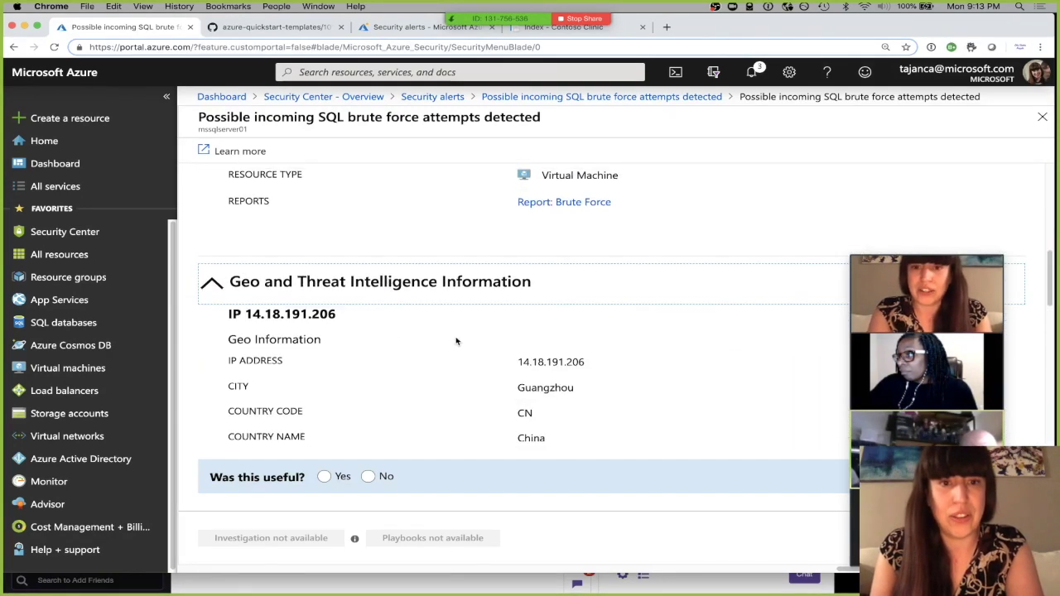
scroll(456, 341, "down", 4)
left_click_drag(548, 295, 517, 294)
scroll(652, 305, "up", 6)
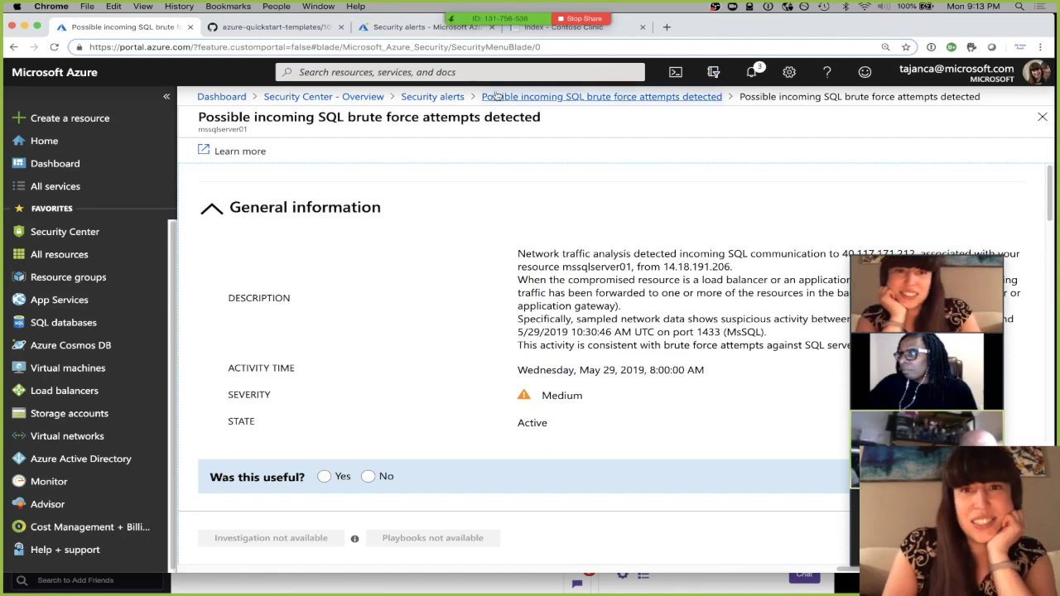
left_click(432, 96)
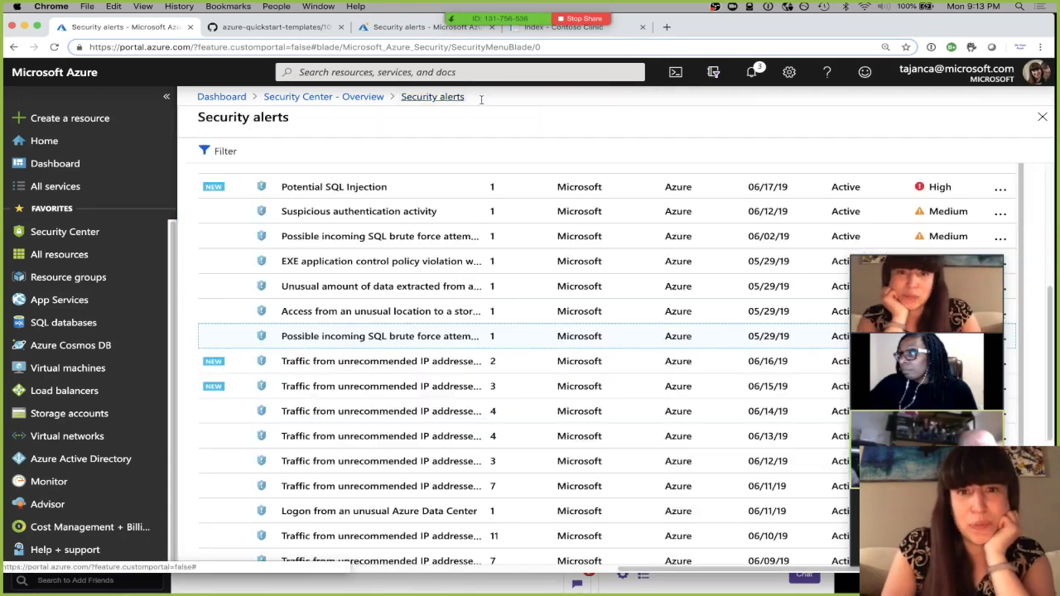
left_click(401, 313)
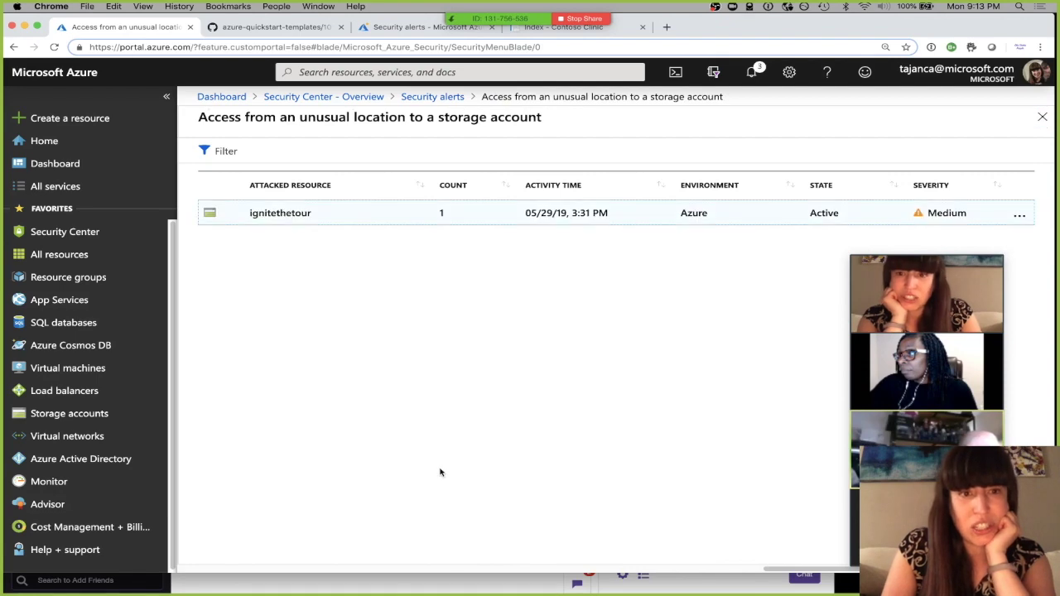
left_click(297, 220)
scroll(444, 256, "down", 3)
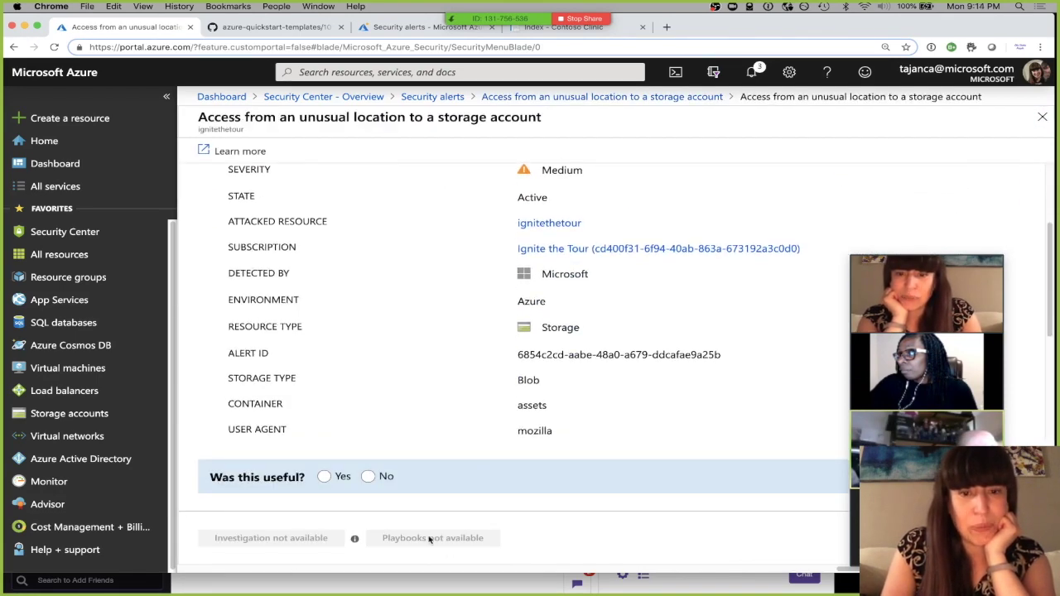
scroll(360, 369, "down", 3)
left_click(213, 394)
scroll(482, 421, "down", 2)
left_click(303, 546)
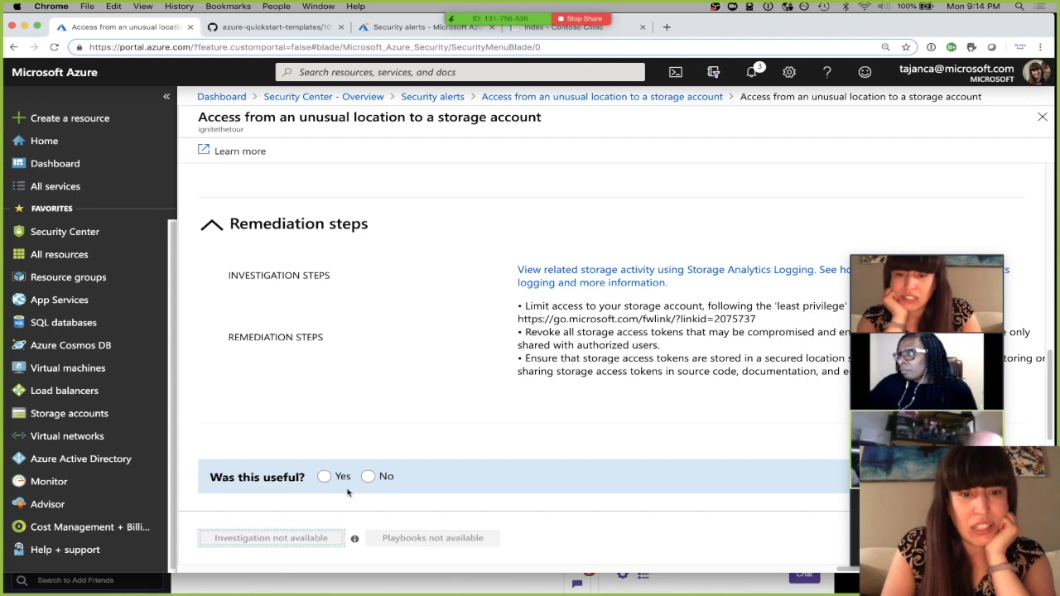
scroll(437, 386, "up", 5)
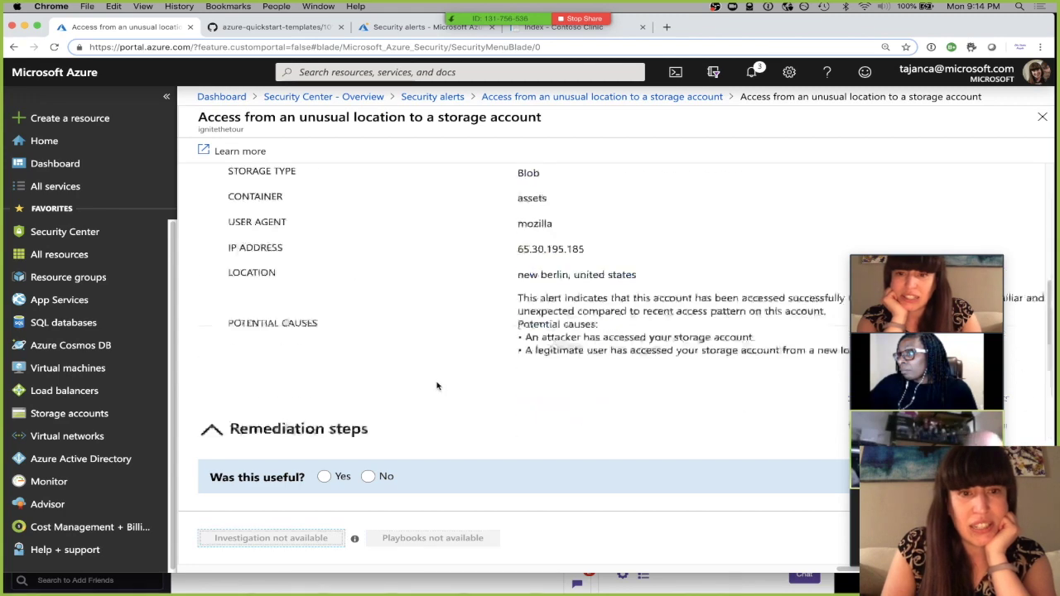
left_click(431, 98)
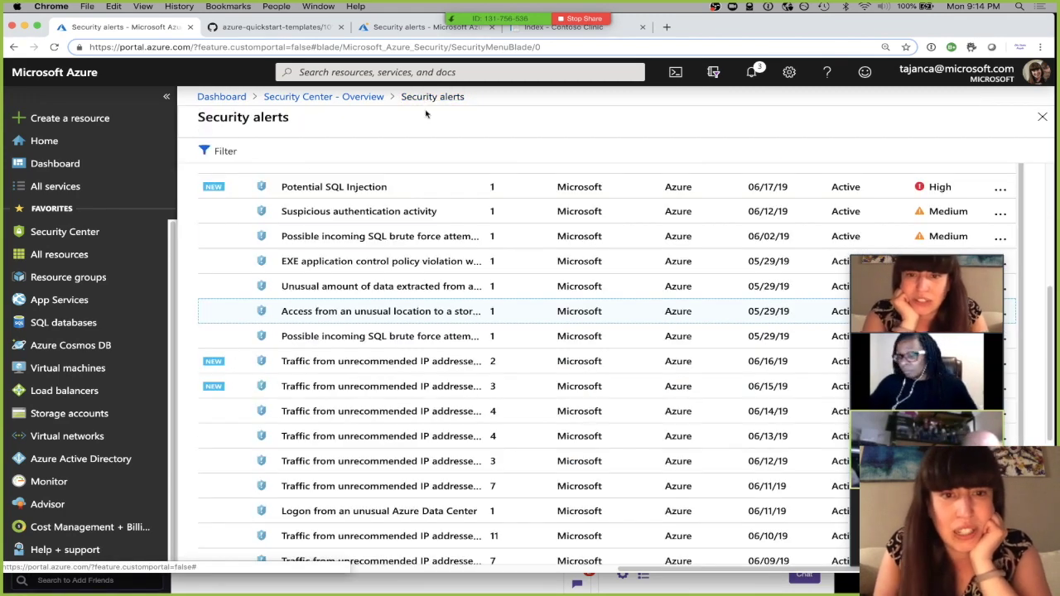
Open the EXE application control policy violation alert and read the DevSlopDCheck details
left_click(371, 264)
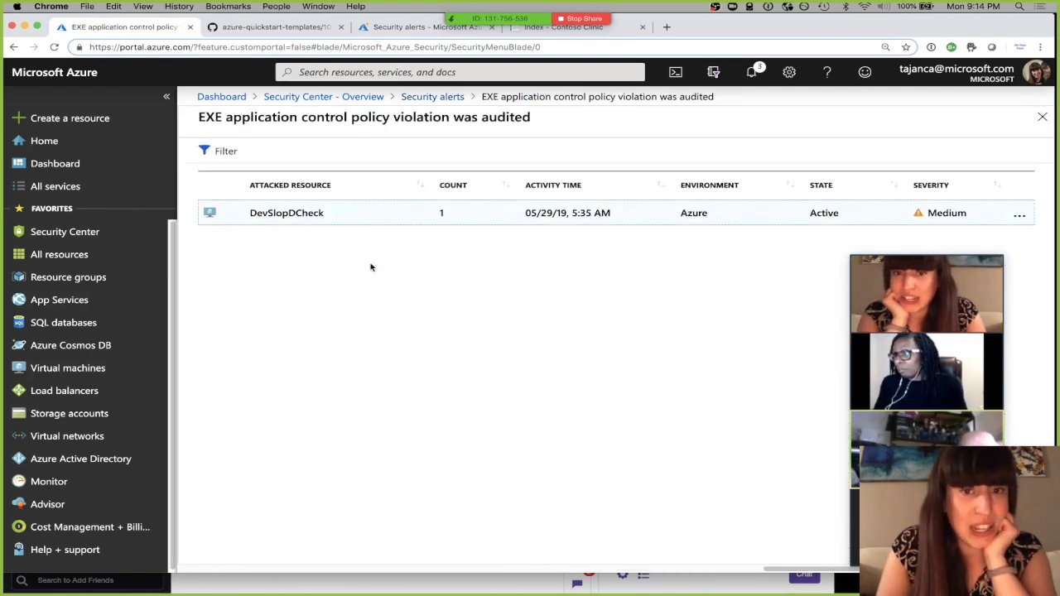
left_click(297, 215)
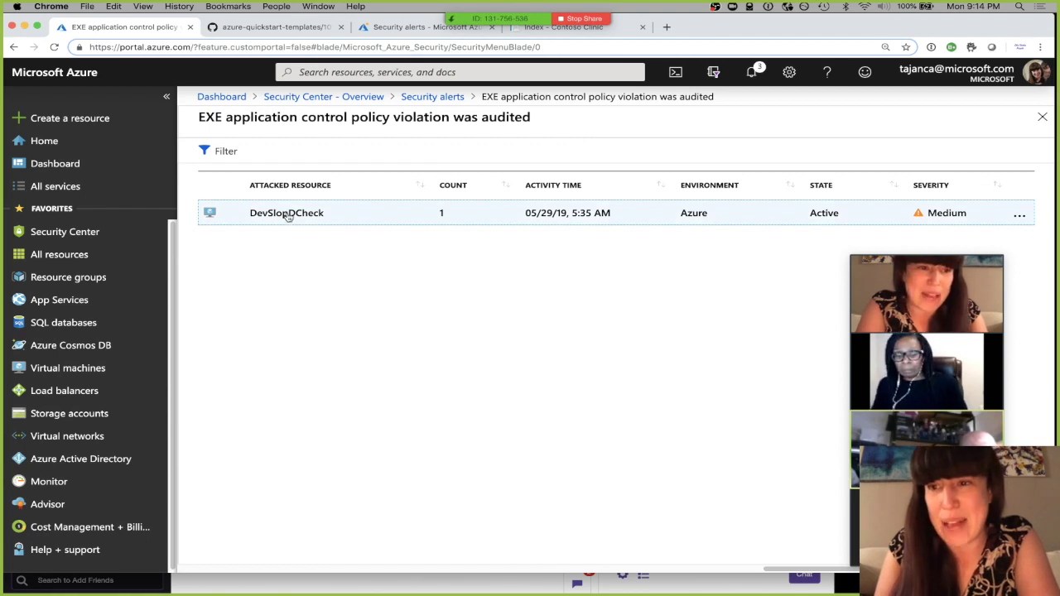
left_click(287, 213)
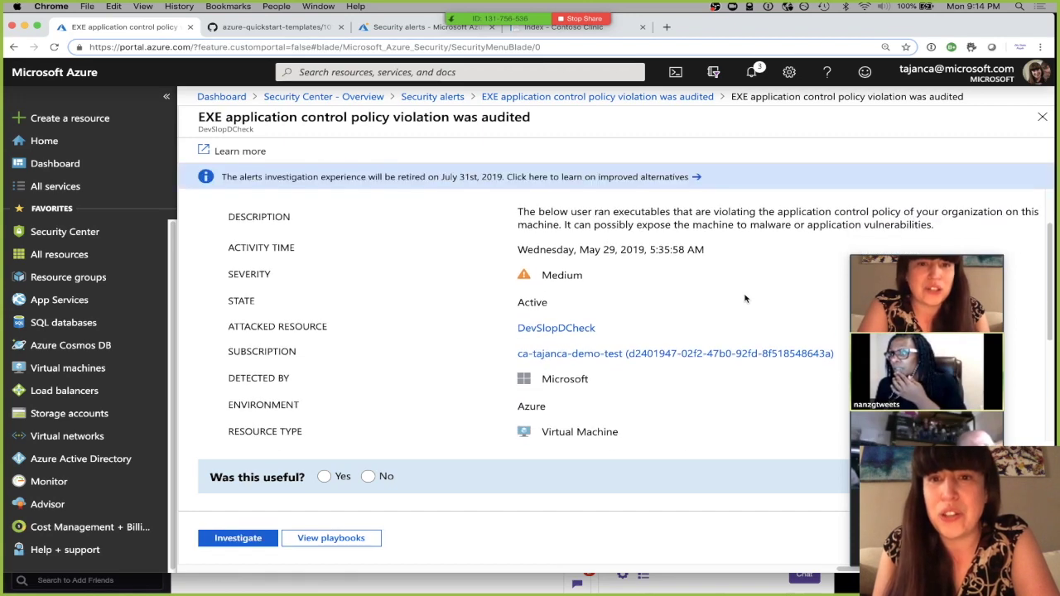
scroll(745, 299, "down", 1)
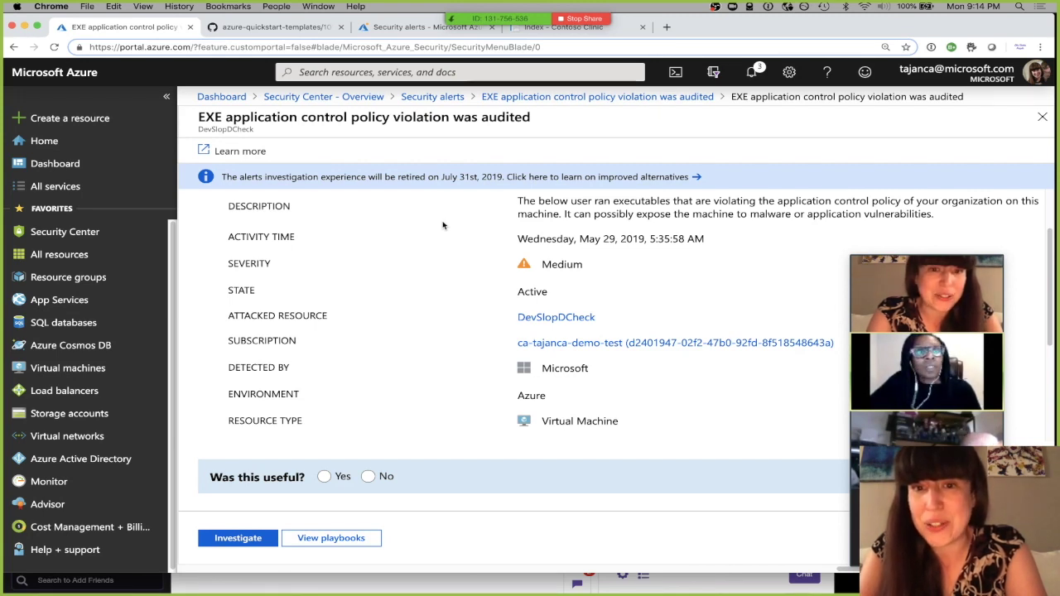
scroll(443, 224, "down", 3)
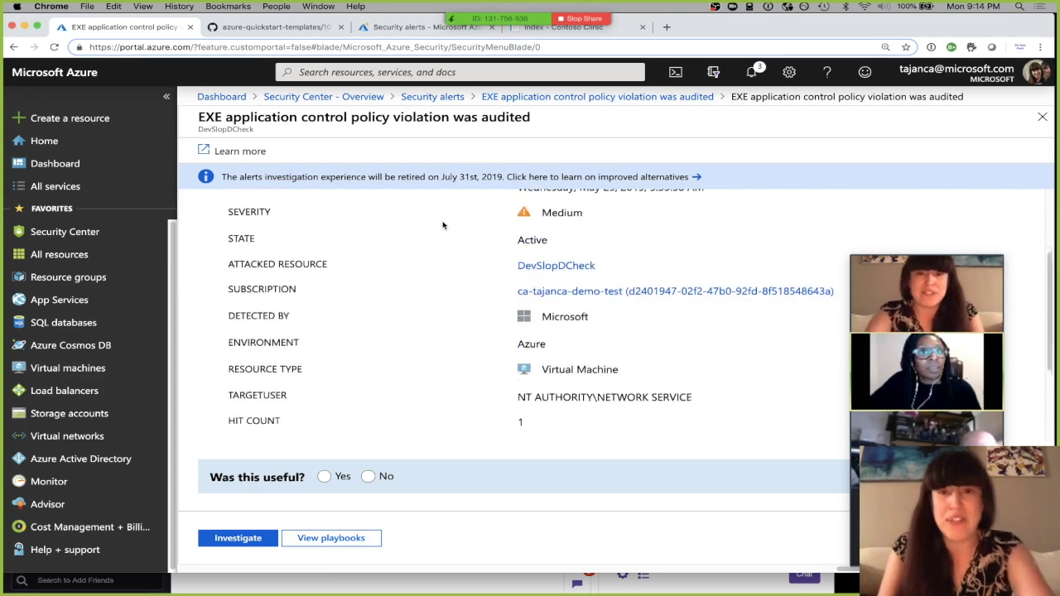
scroll(443, 224, "down", 3)
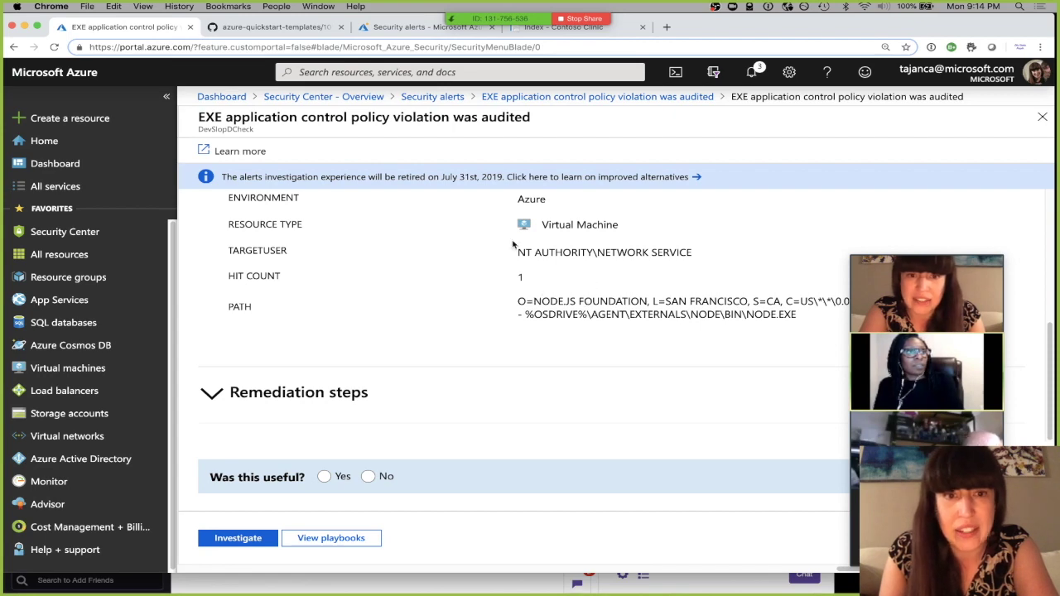
scroll(493, 276, "up", 4)
scroll(491, 279, "up", 3)
scroll(491, 279, "down", 2)
scroll(492, 279, "up", 1)
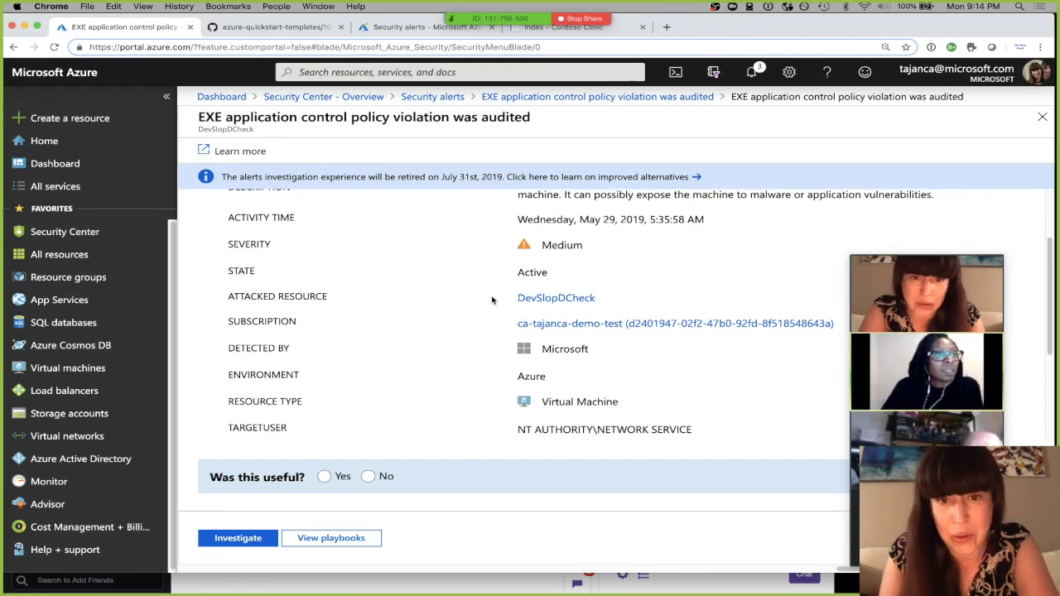
scroll(491, 300, "down", 4)
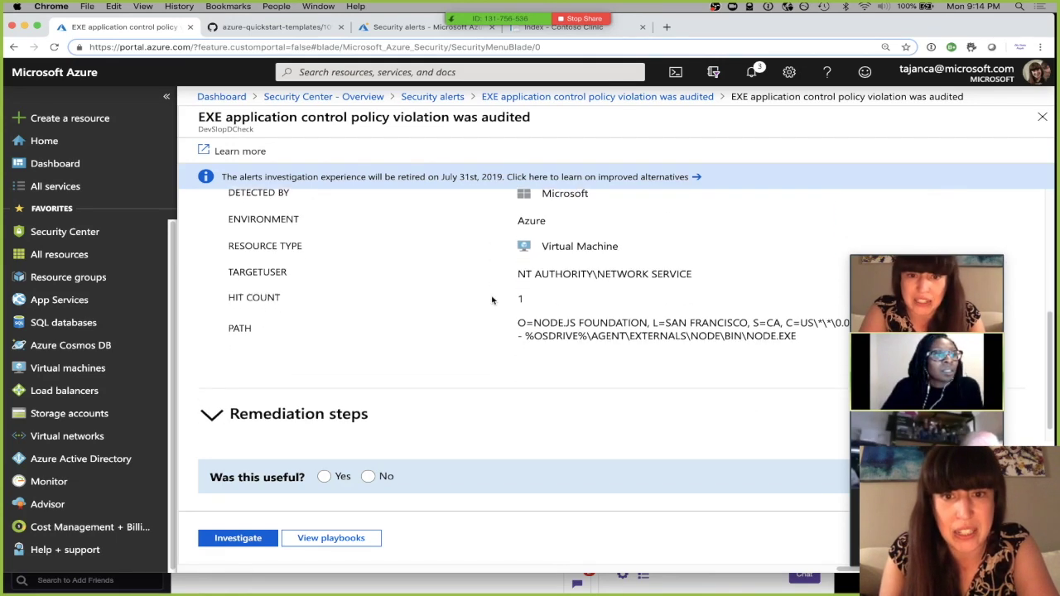
Highlight the NT AUTHORITY\NETWORK SERVICE target user, then launch the alert's investigation
double_click(521, 264)
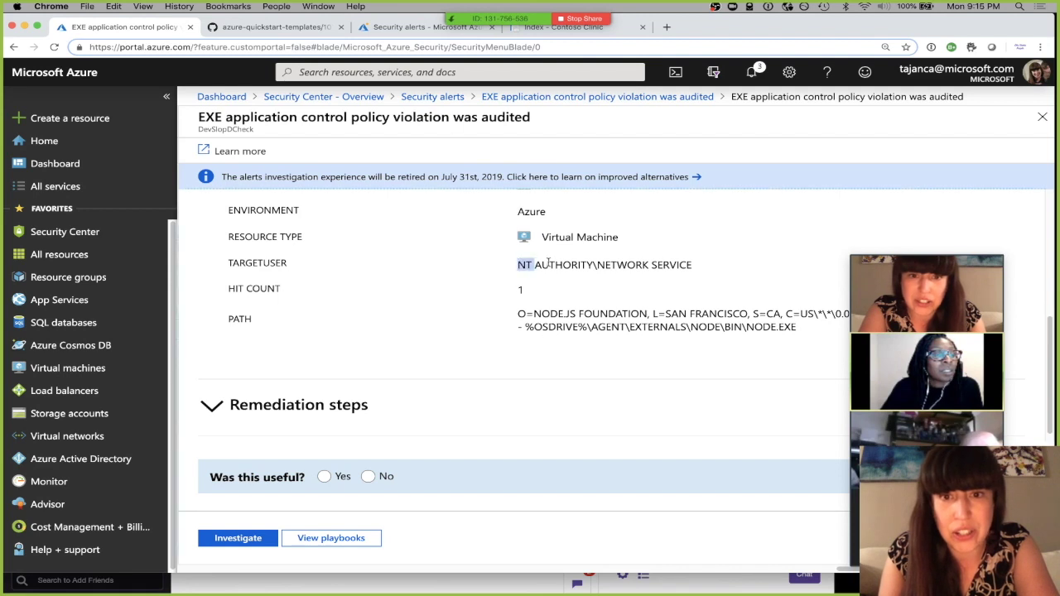
left_click_drag(548, 264, 704, 269)
scroll(466, 325, "down", 1)
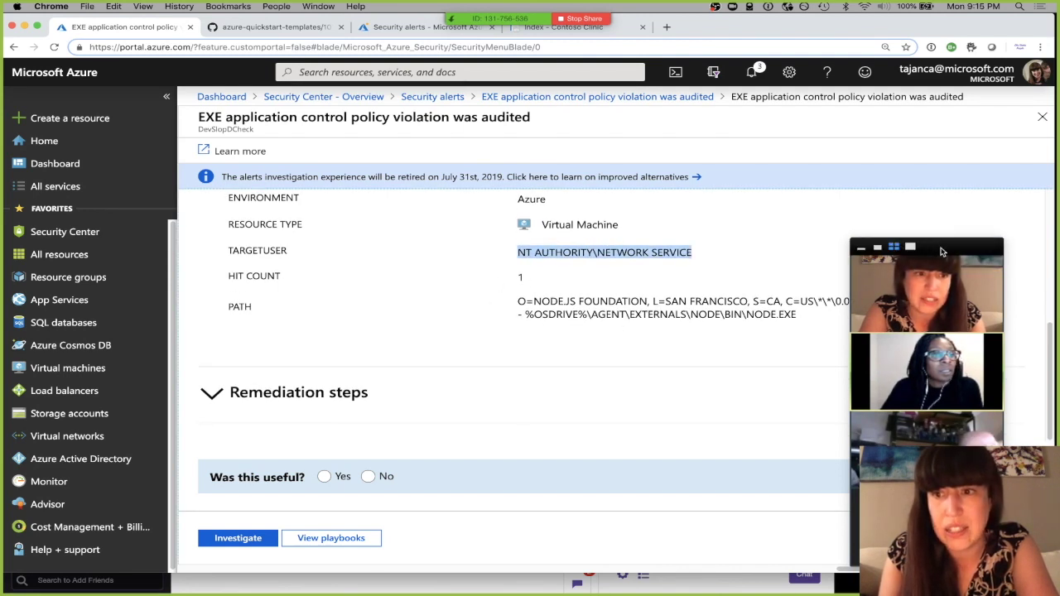
left_click(893, 247)
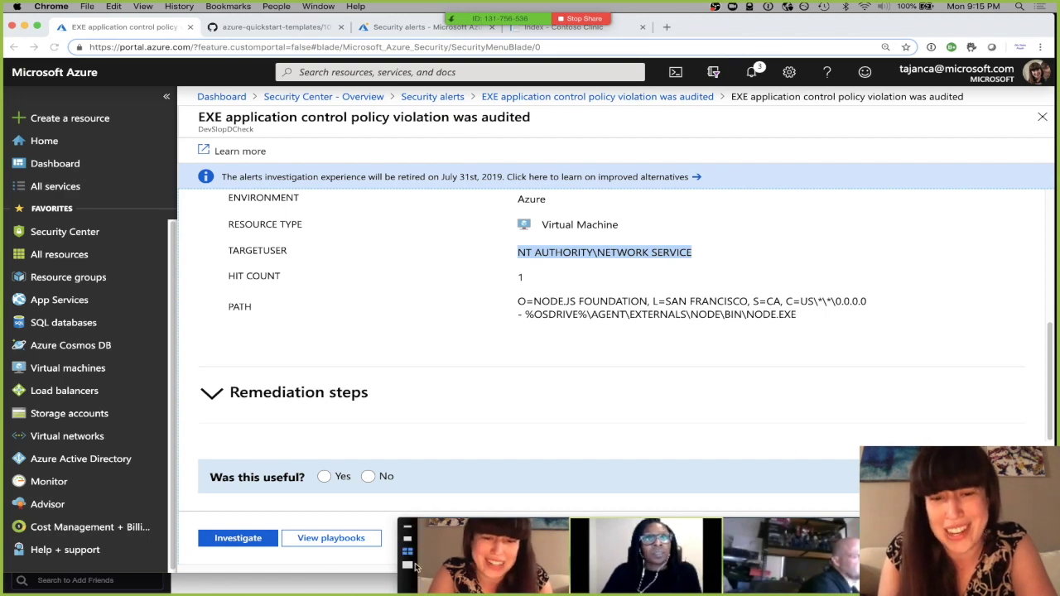
left_click_drag(403, 583, 613, 83)
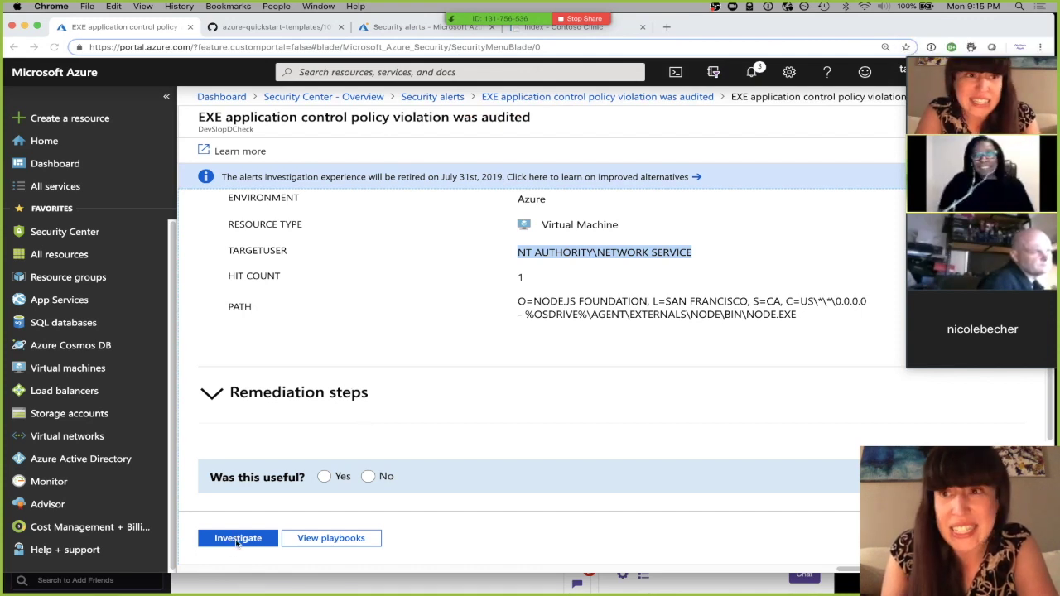
left_click(237, 540)
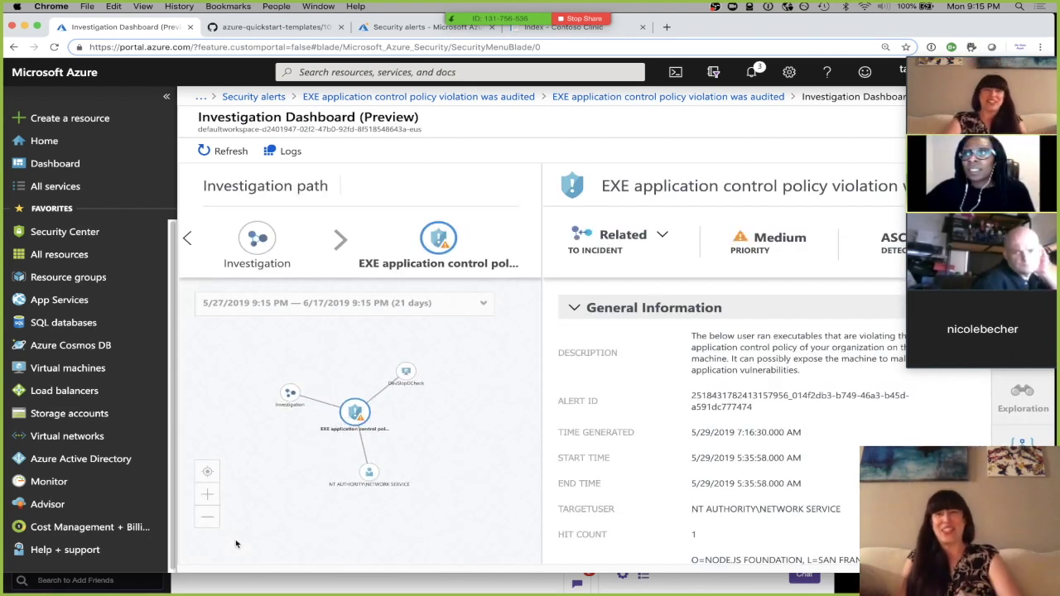
Hide the video-call thumbnails and enlarge the window so the whole Investigation Dashboard fits
mouse_move(926, 56)
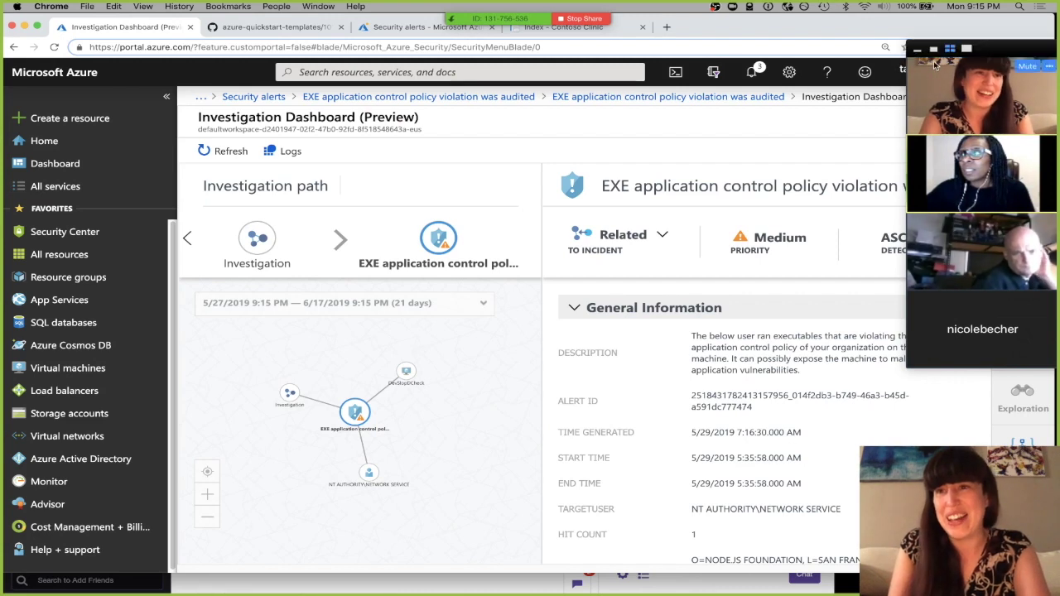
left_click(920, 51)
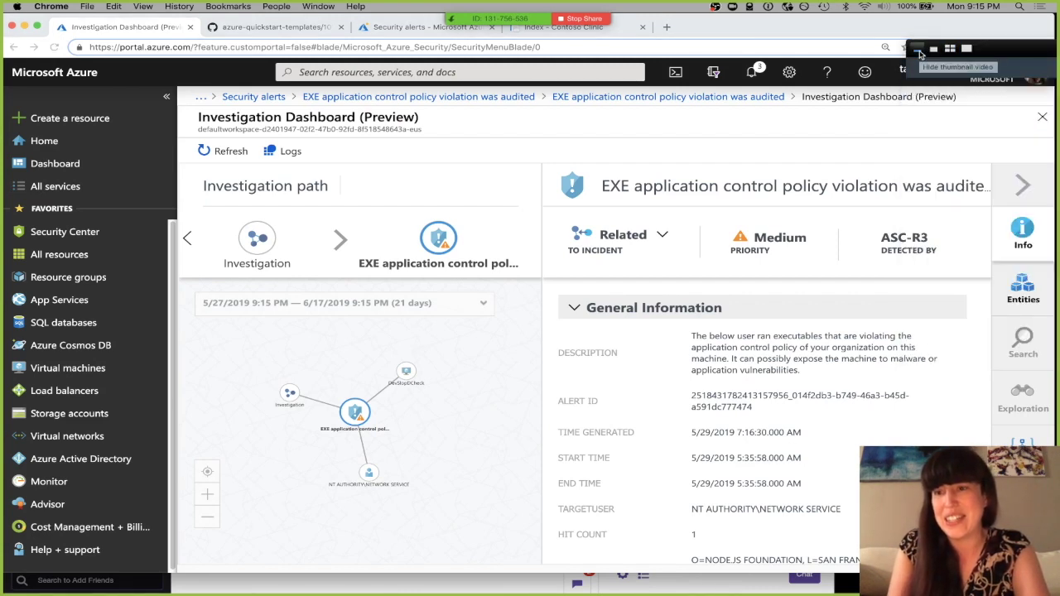
left_click_drag(978, 60, 1001, 15)
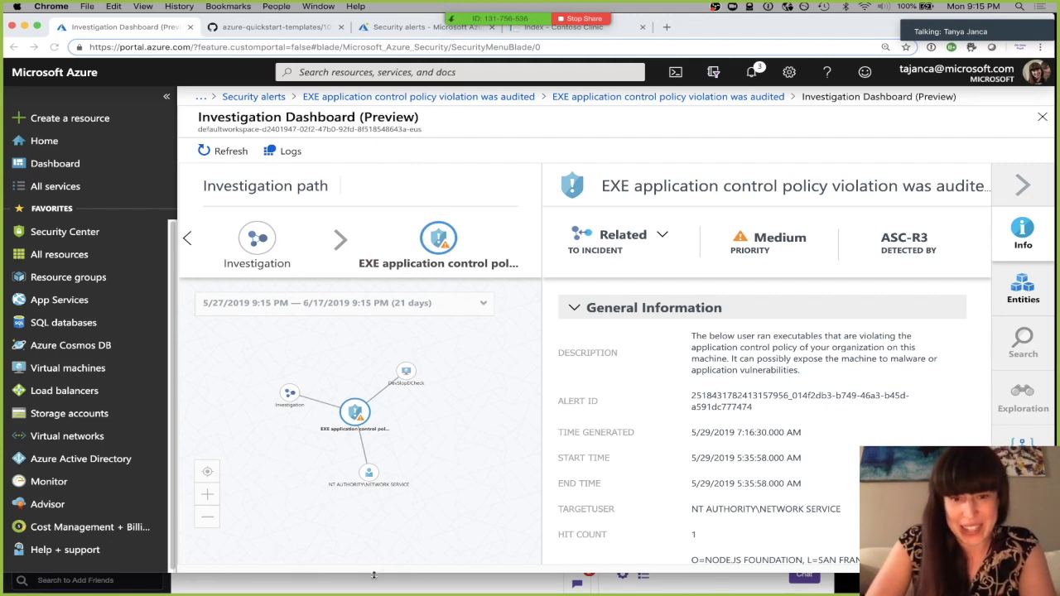
left_click_drag(373, 573, 373, 591)
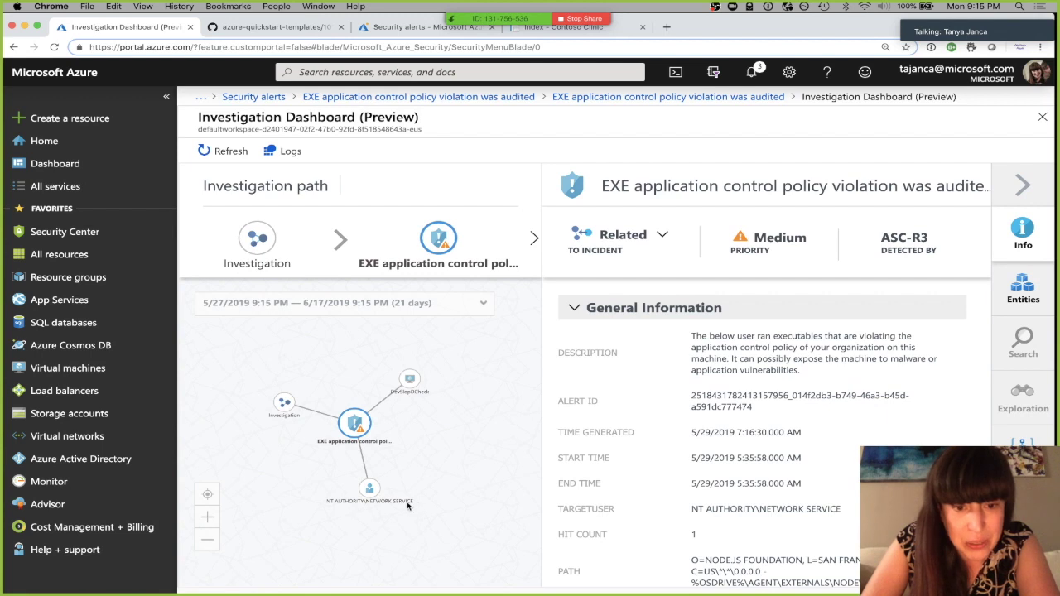
left_click(369, 490)
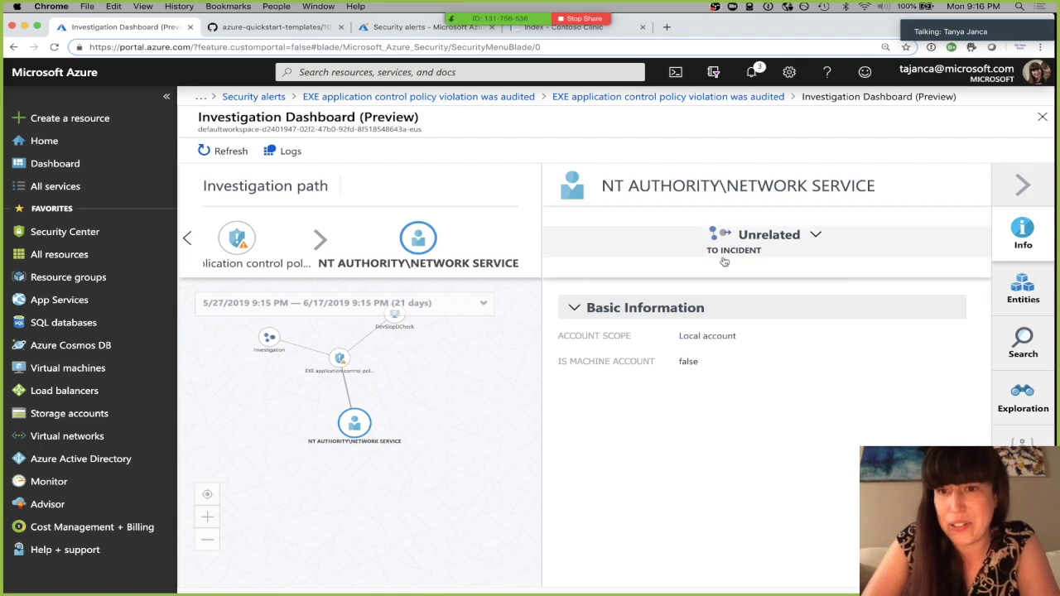
left_click(817, 237)
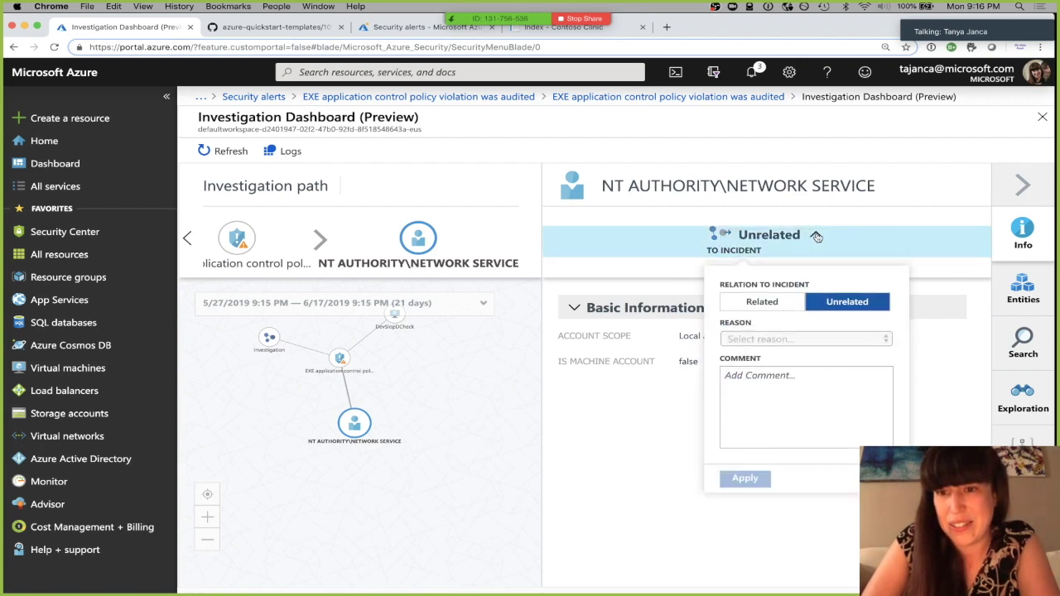
left_click(816, 236)
left_click(576, 309)
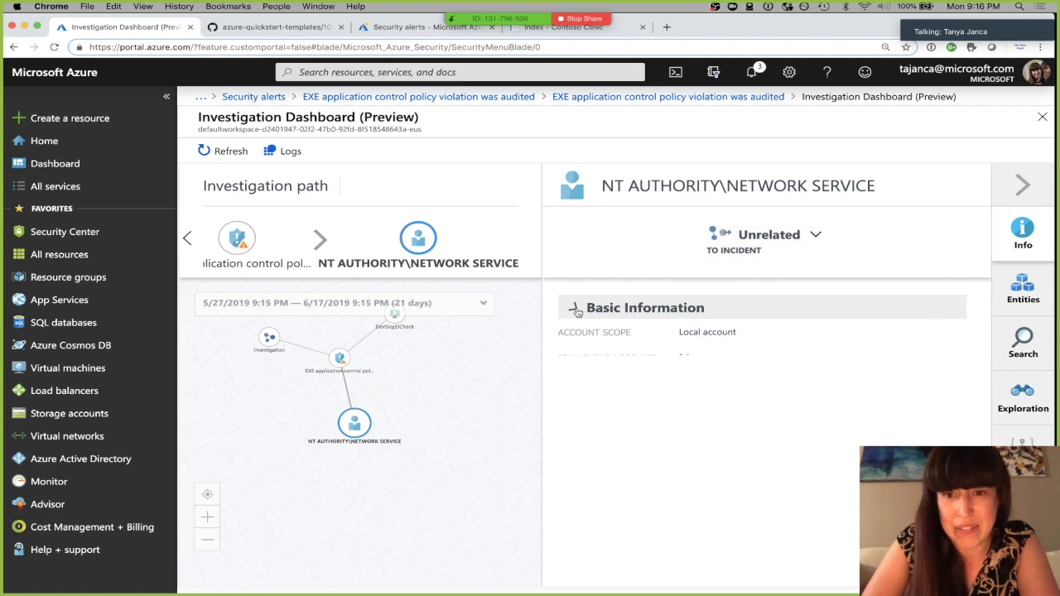
left_click(575, 309)
left_click(335, 360)
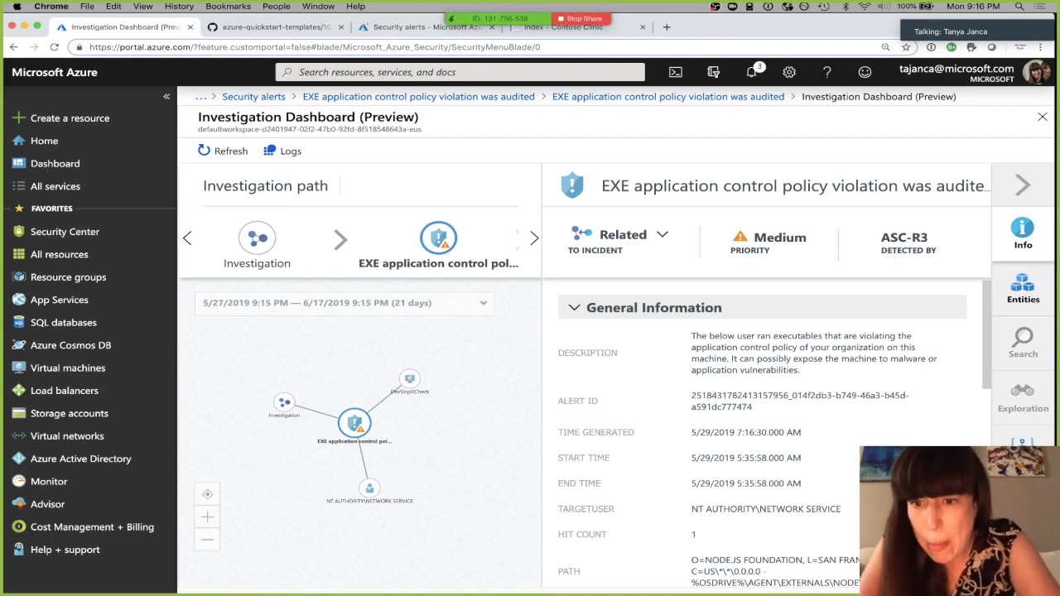
Scroll the Info pane to remediation steps 1–6, ending with setting protection mode to 'enforce'
scroll(878, 431, "down", 2)
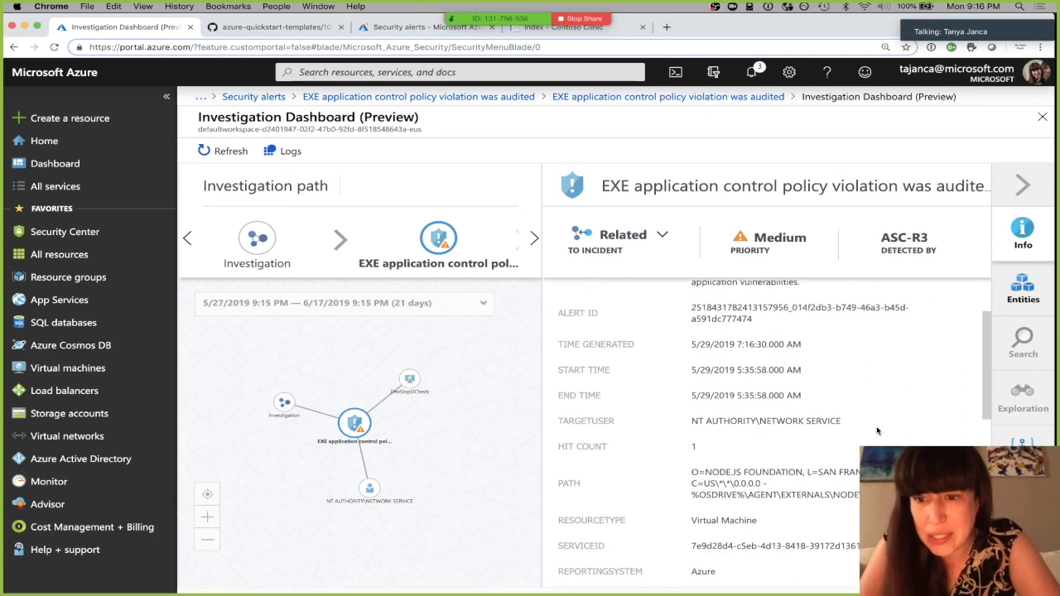
scroll(878, 431, "down", 5)
scroll(877, 430, "down", 3)
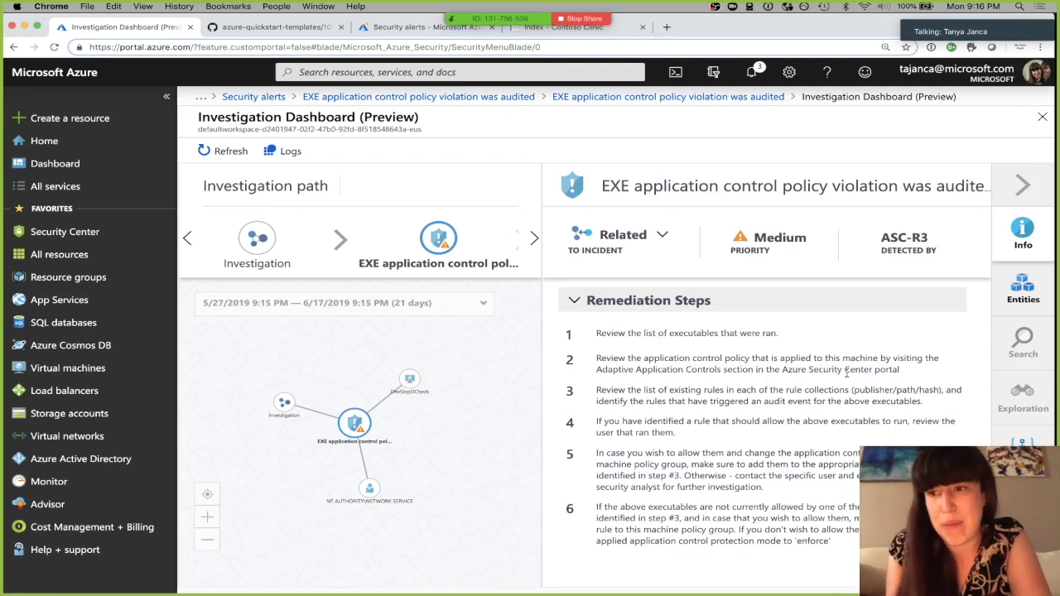
scroll(847, 373, "down", 2)
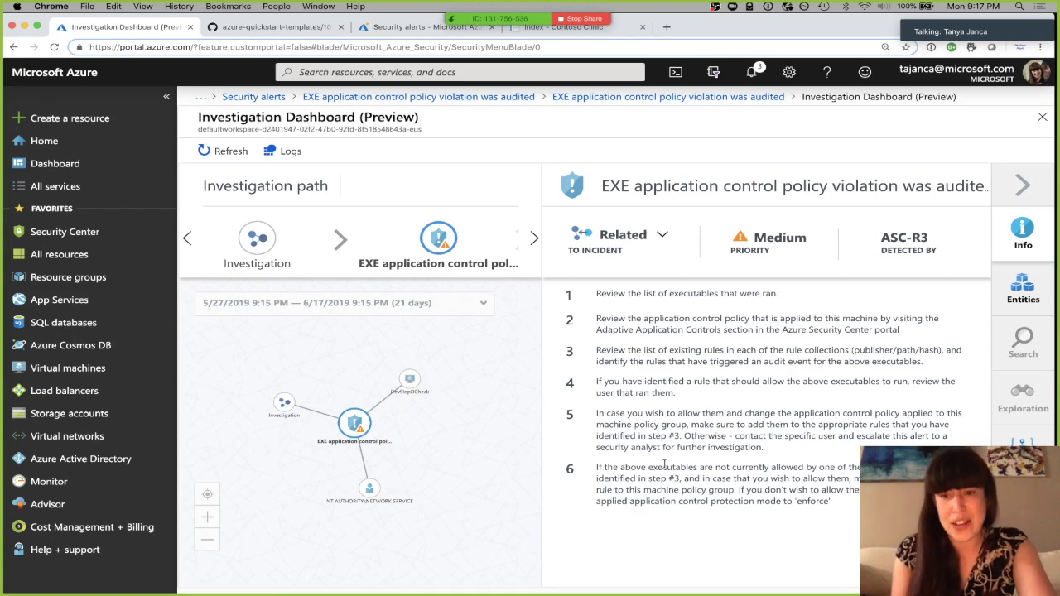
Show the EXE alert's Logic Apps playbook guidance and bring the meeting participants' videos back
left_click(1022, 443)
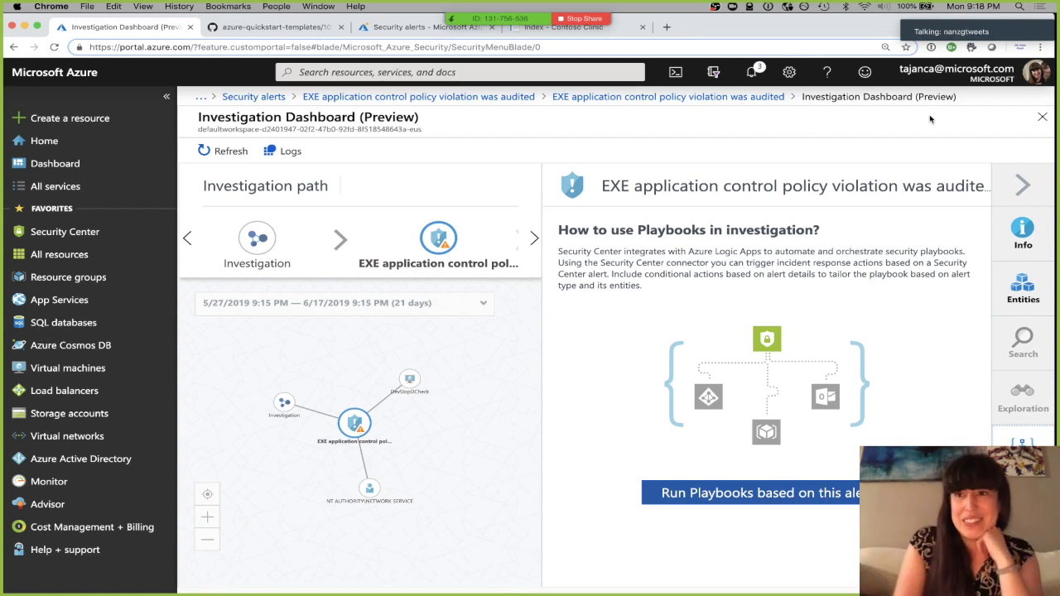
mouse_move(994, 14)
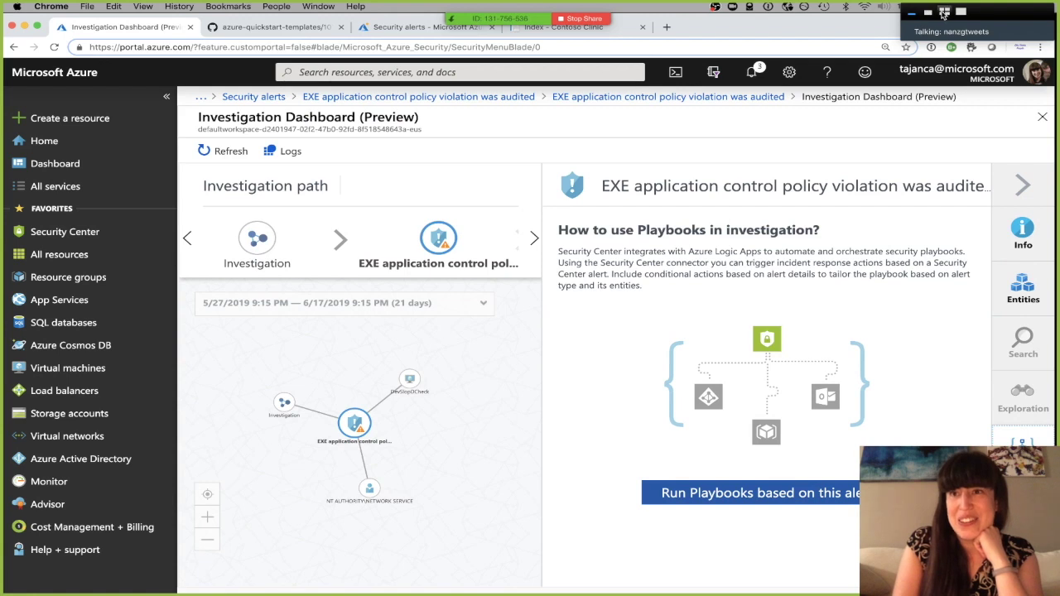
left_click(944, 12)
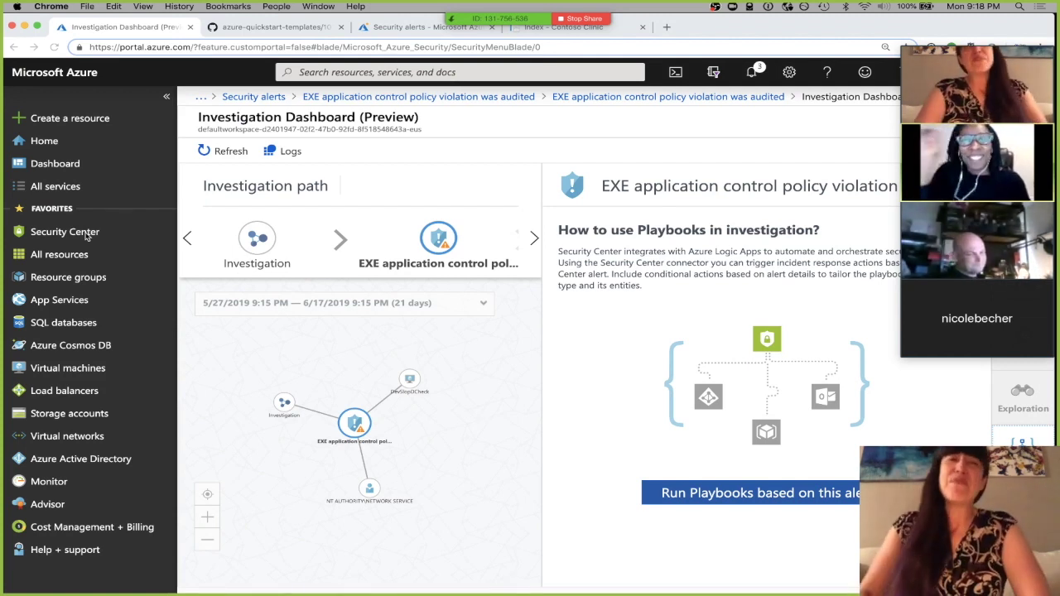
Return to the Security Center overview, then bring up the OWASP DevSlop Twitch stream and chat in Safari
left_click(87, 235)
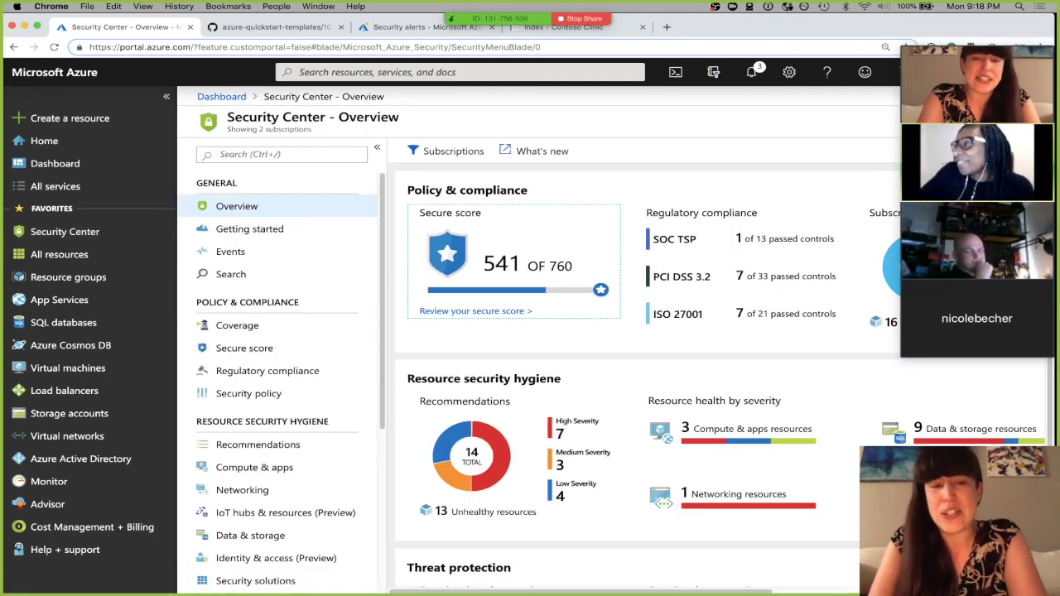
mouse_move(76, 577)
left_click(108, 578)
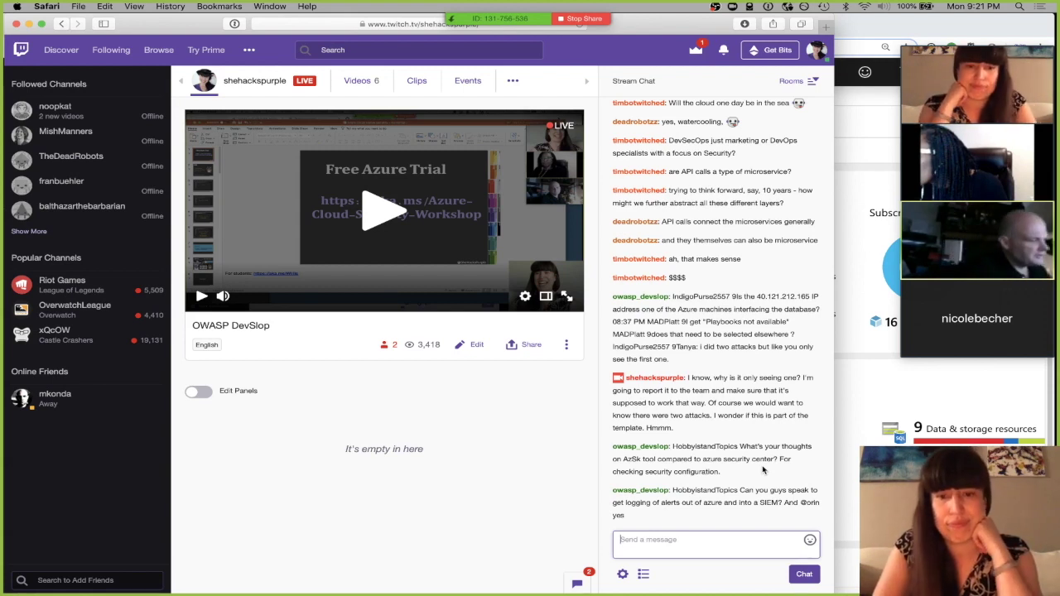
Open and close the Twitch Whispers list, then return to the Azure Security Center overview
left_click(577, 584)
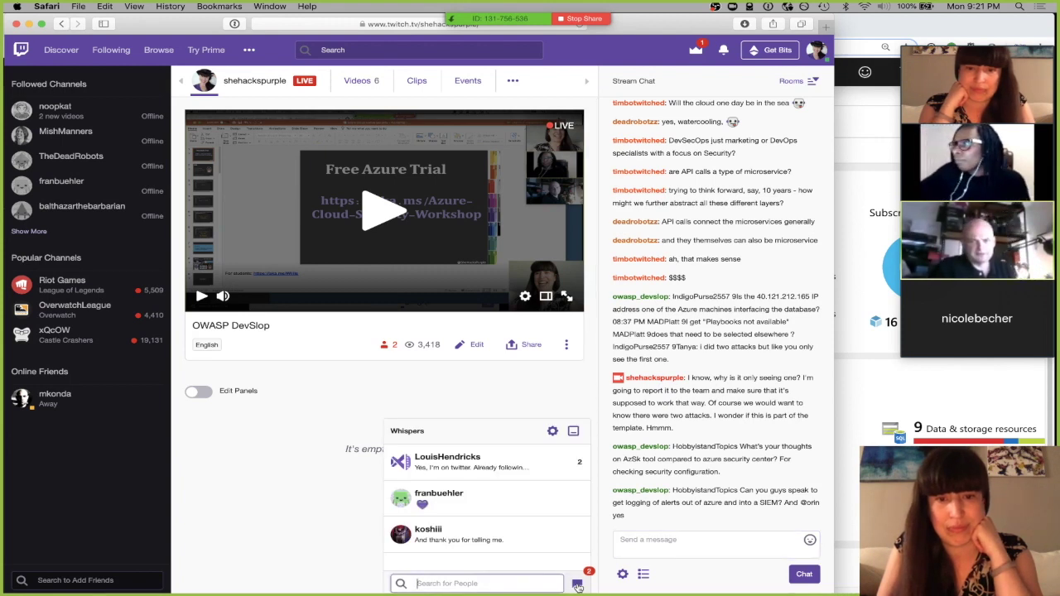
left_click(577, 584)
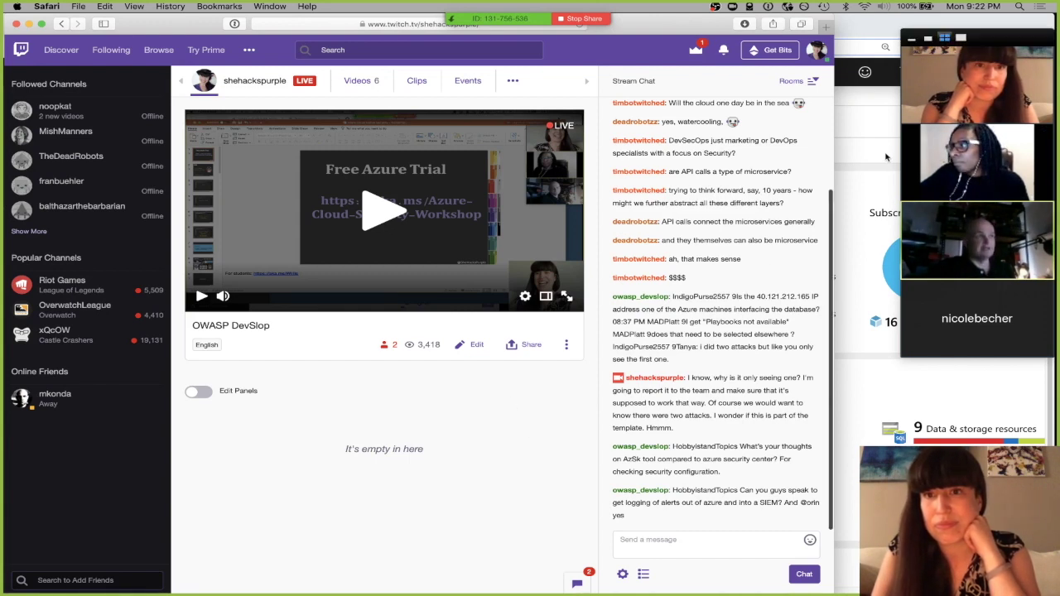
left_click(842, 151)
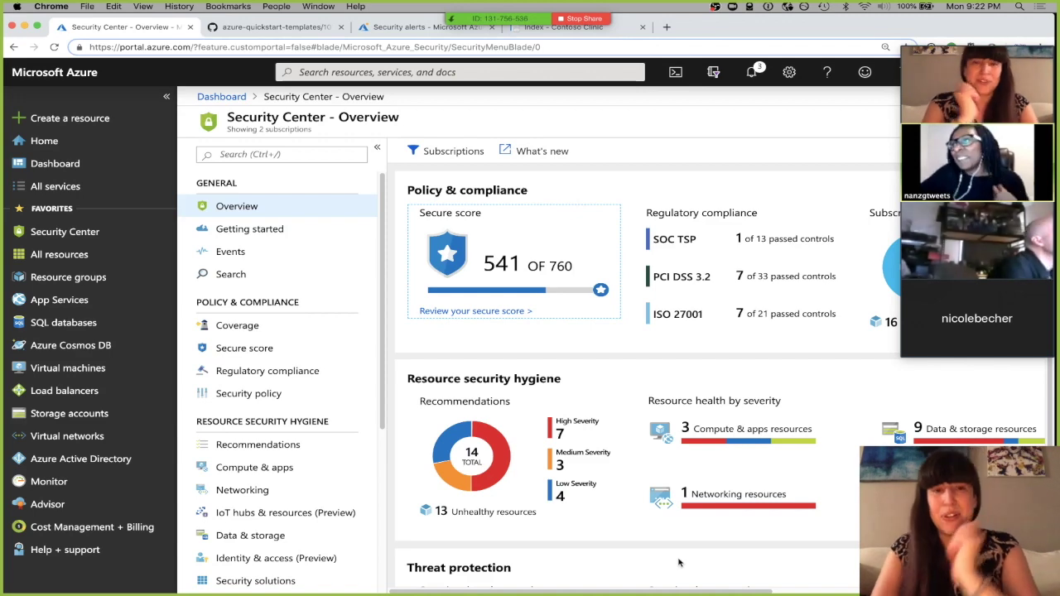
Bring the workshop deck forward in PowerPoint and play it from the current Workshop! agenda slide
mouse_move(77, 579)
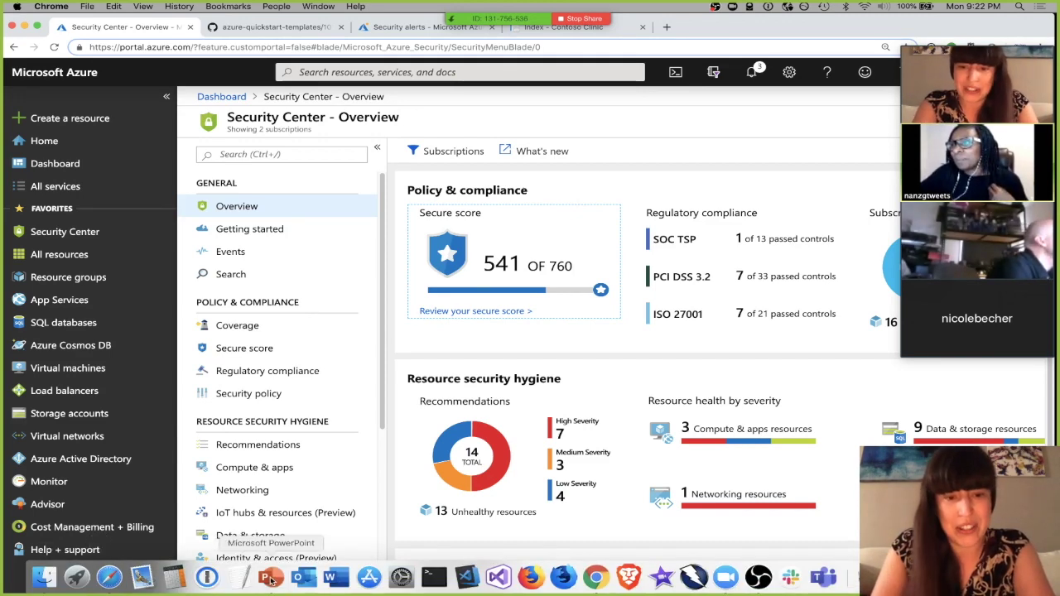
left_click(271, 577)
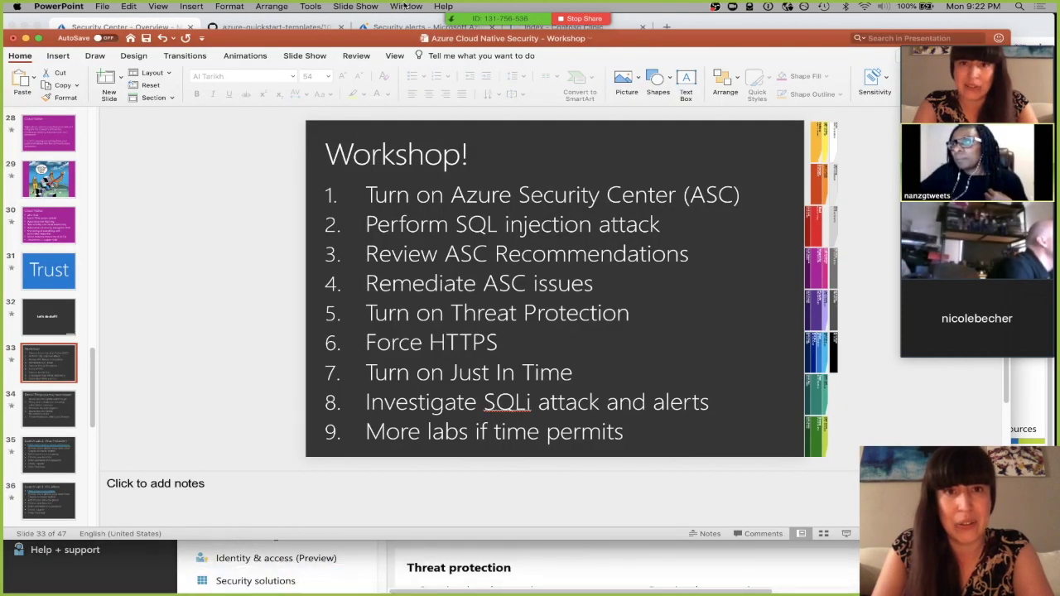
left_click(355, 6)
left_click(355, 30)
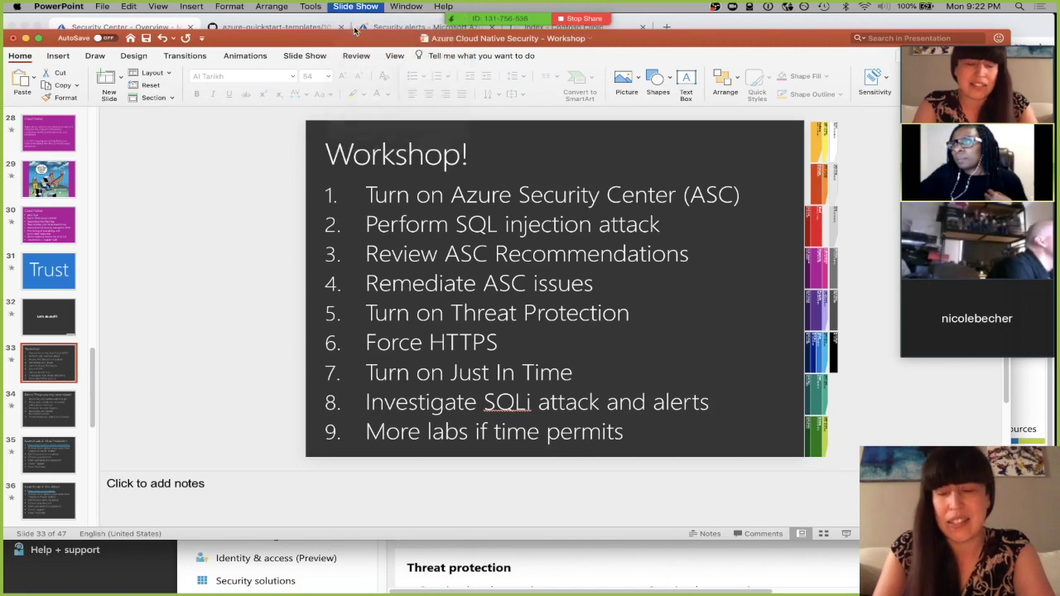
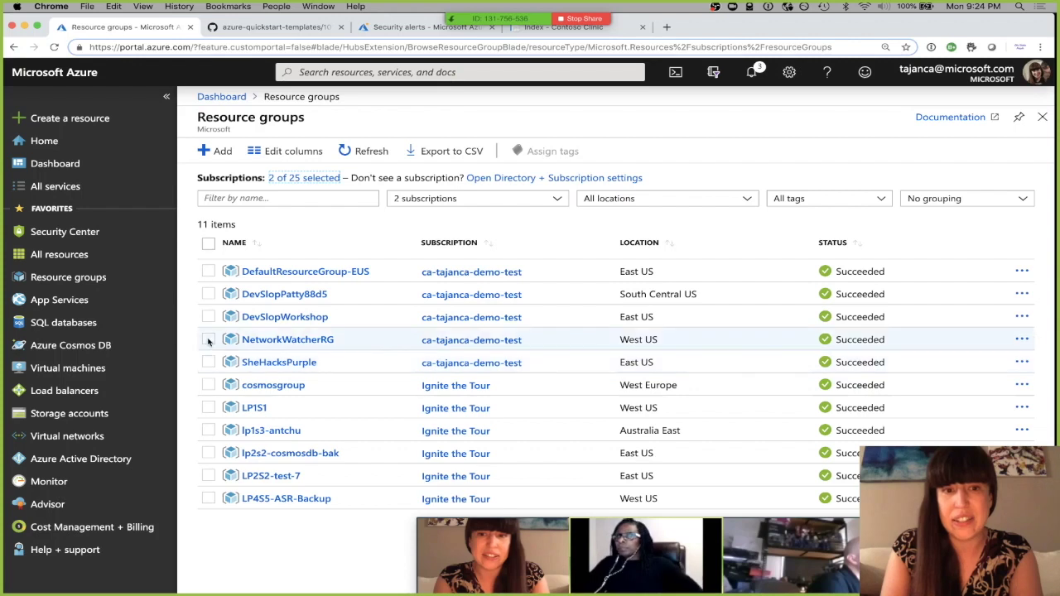
Open the DevSlopWorkshop resource group to view its 16 resources and 16 deployments
left_click(1023, 317)
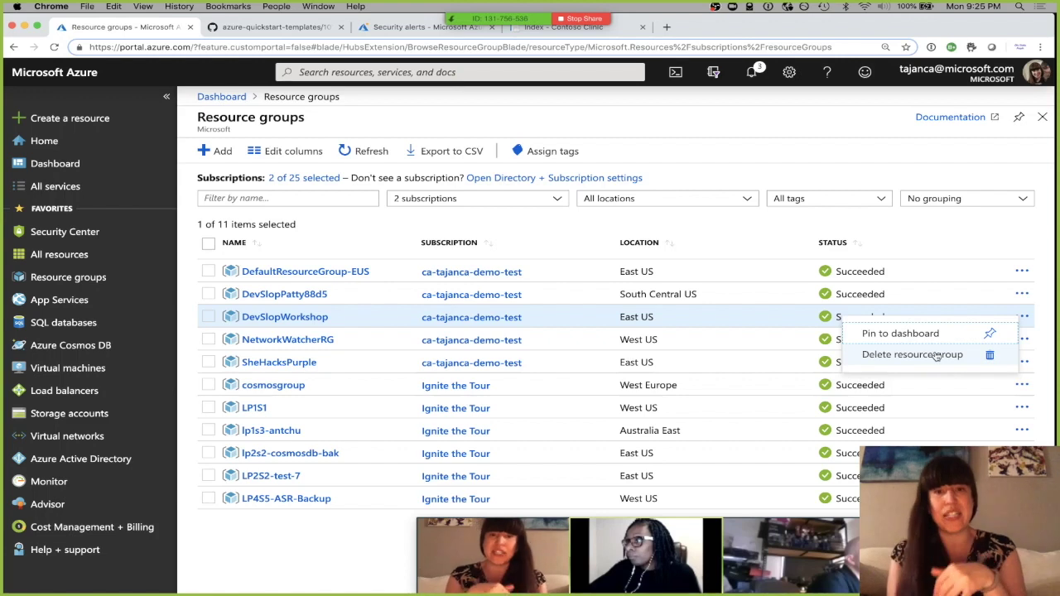
left_click(286, 318)
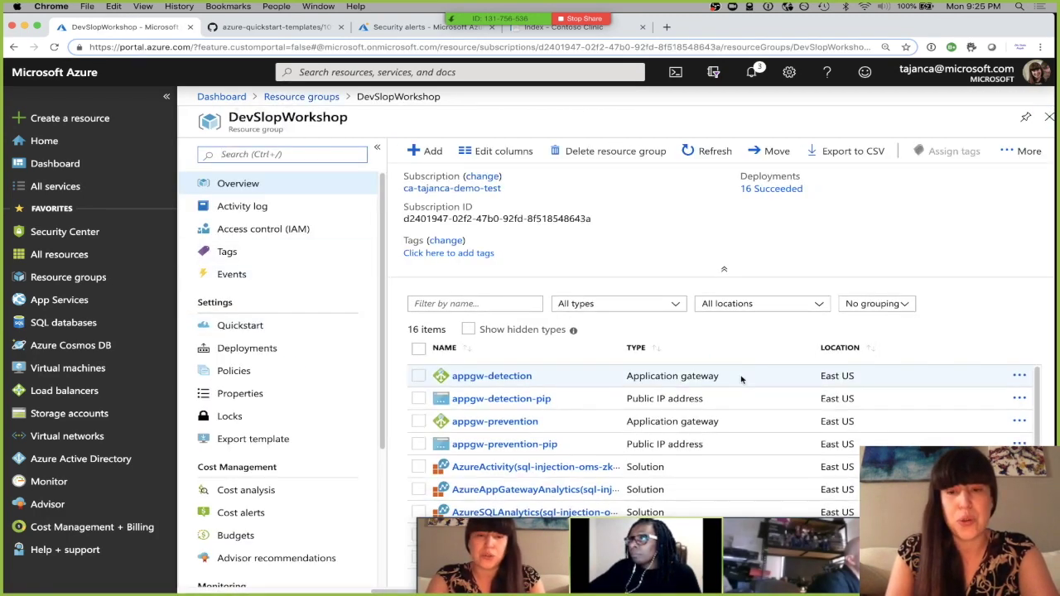
Scroll through the DevSlopWorkshop resource list after hiding the video-call thumbnails
scroll(741, 377, "down", 1)
scroll(741, 380, "down", 5)
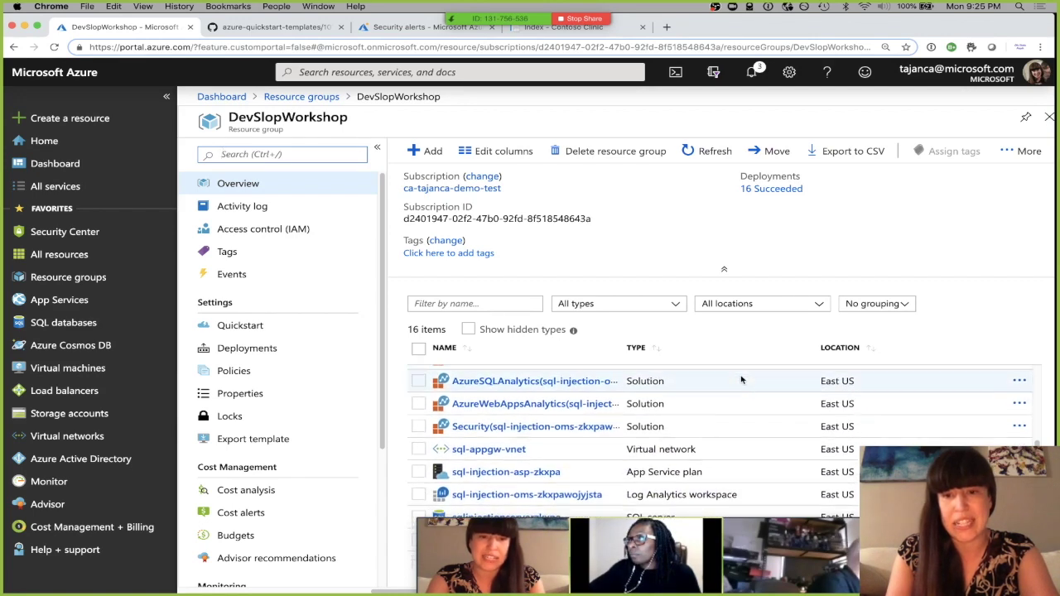
scroll(741, 379, "down", 1)
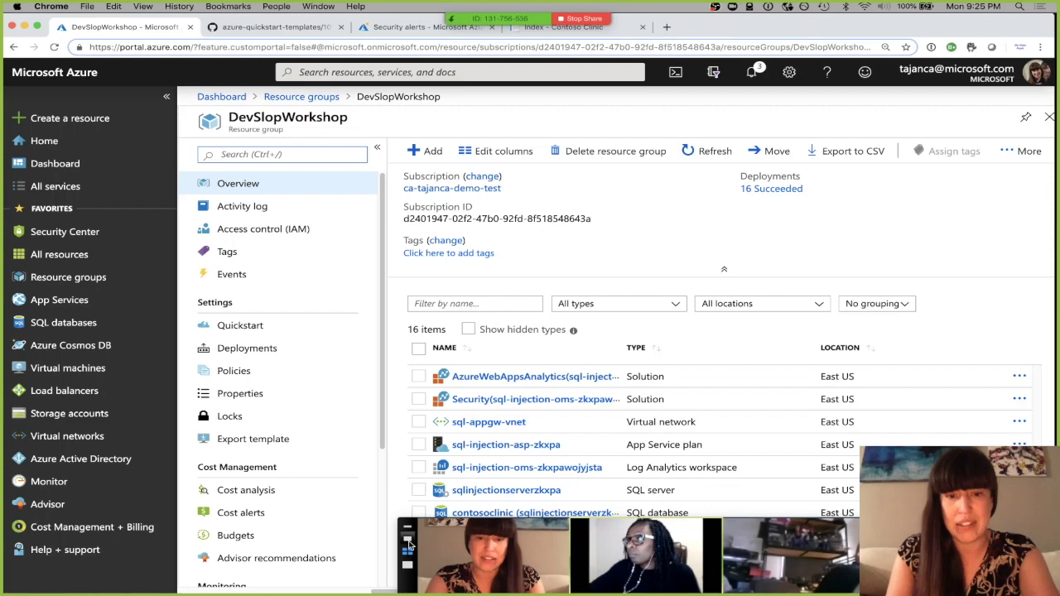
left_click(407, 527)
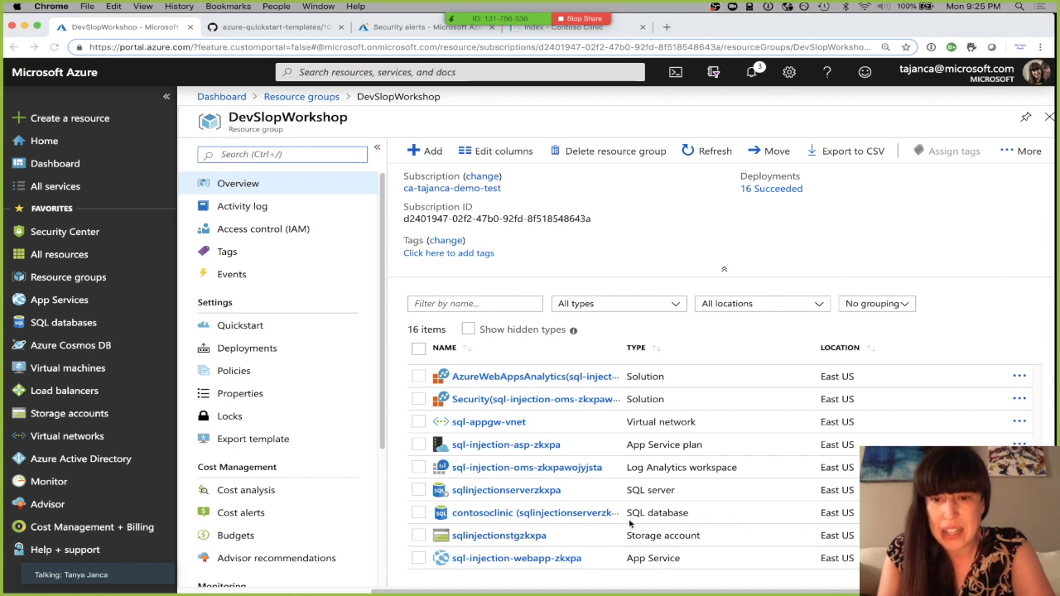
scroll(672, 487, "up", 2)
scroll(672, 489, "down", 2)
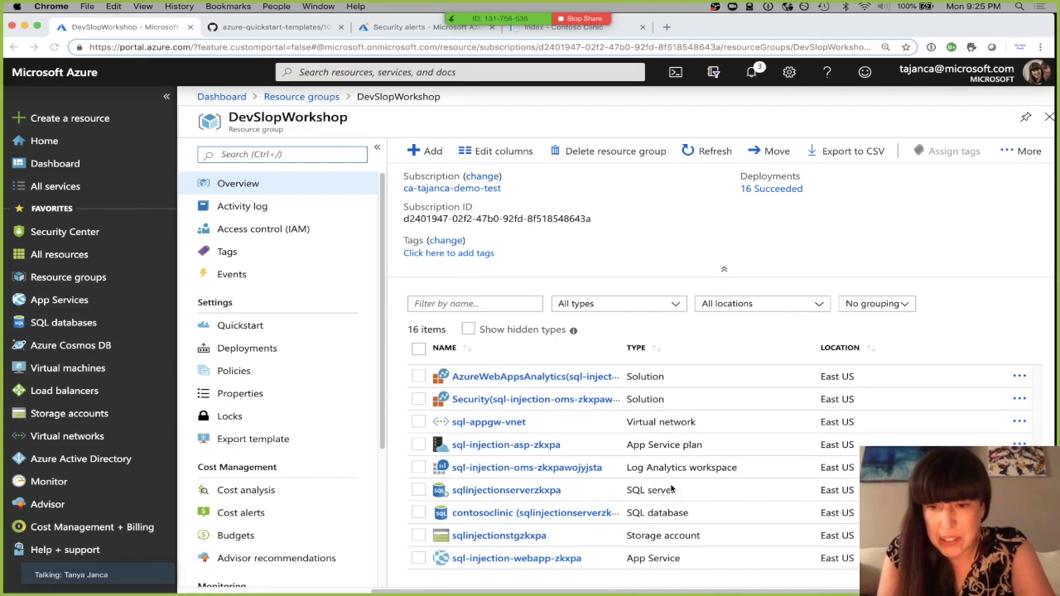
scroll(672, 489, "up", 6)
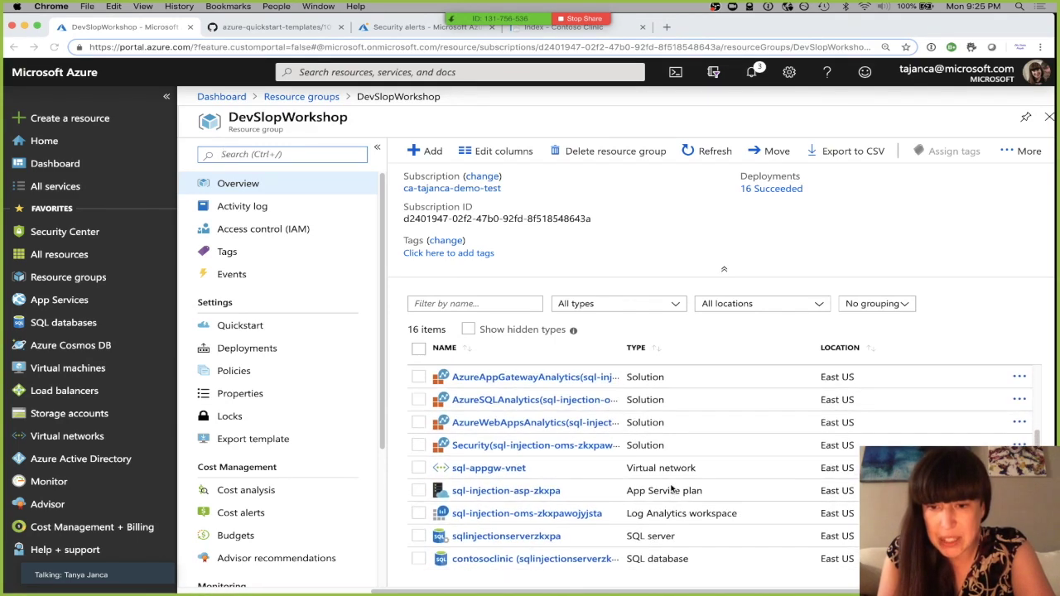
scroll(673, 489, "up", 1)
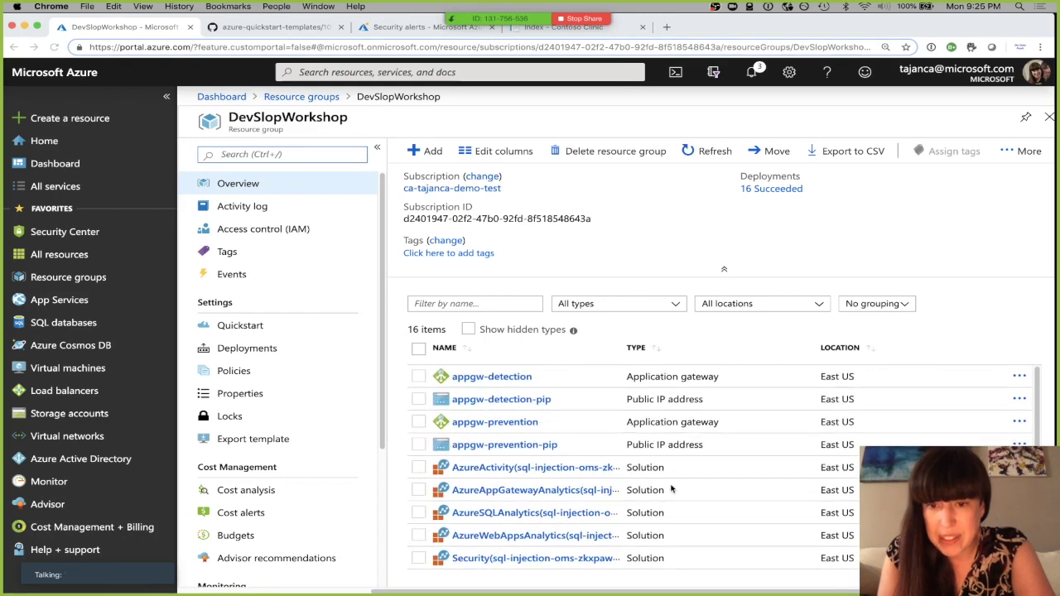
scroll(673, 489, "down", 6)
scroll(672, 490, "down", 1)
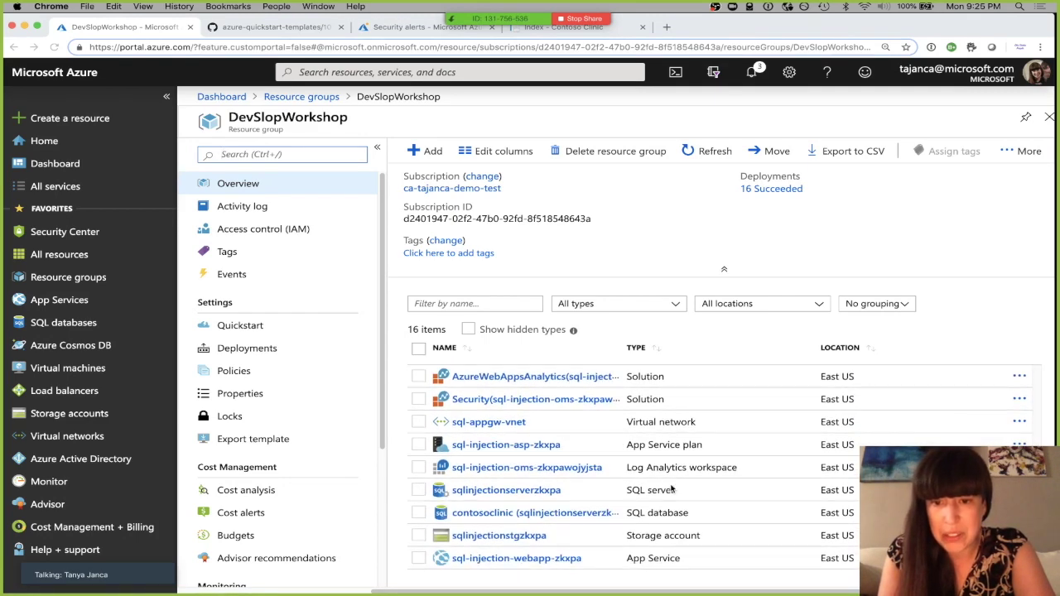
Inspect the sqlinjectionserverzkxpa SQL server, then open the sql-injection-webapp-zkxpa web app
left_click(537, 490)
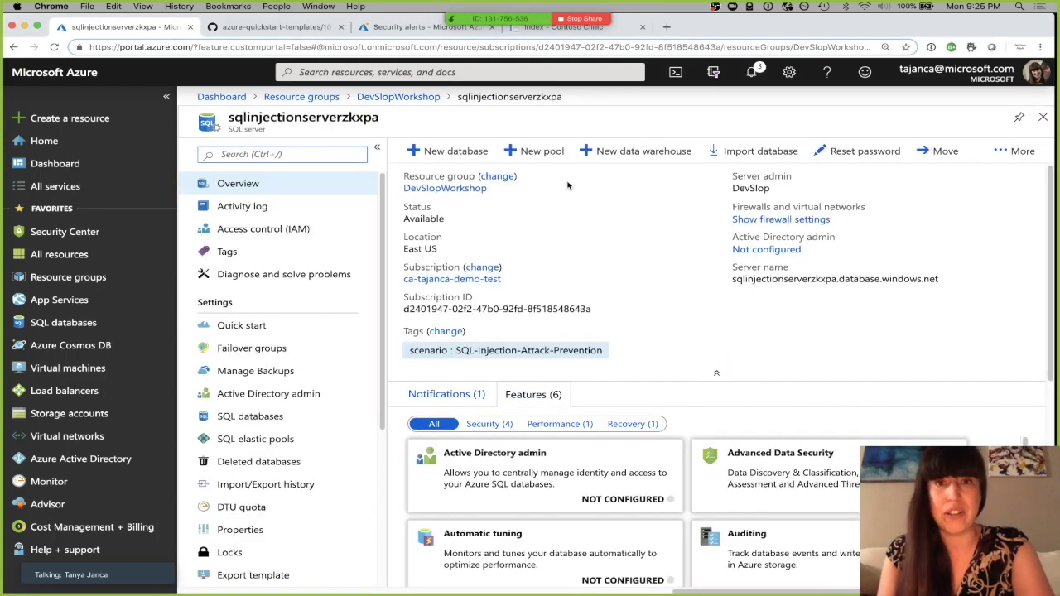
left_click(398, 96)
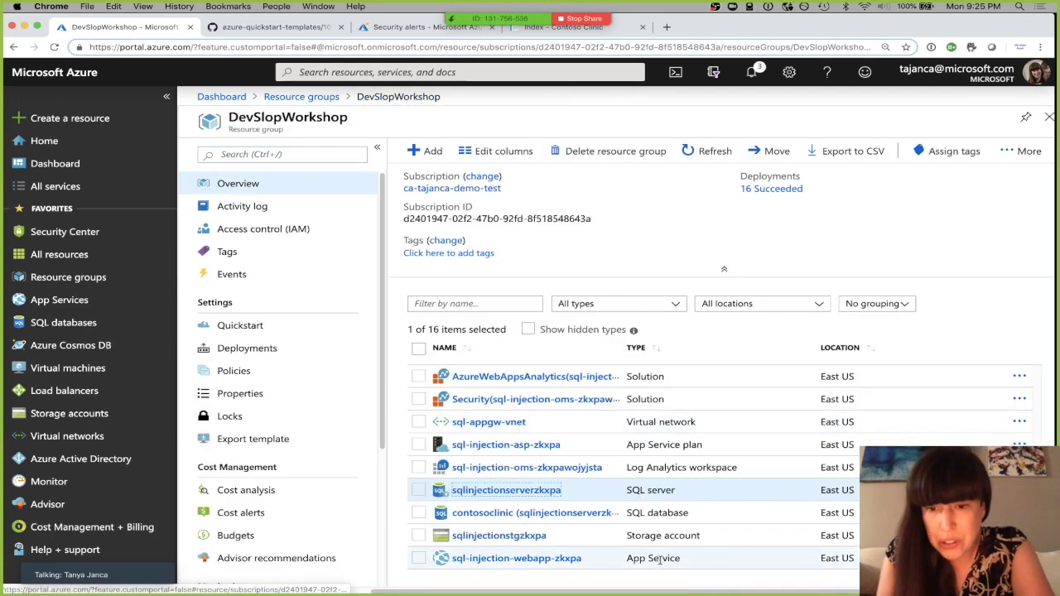
left_click(539, 558)
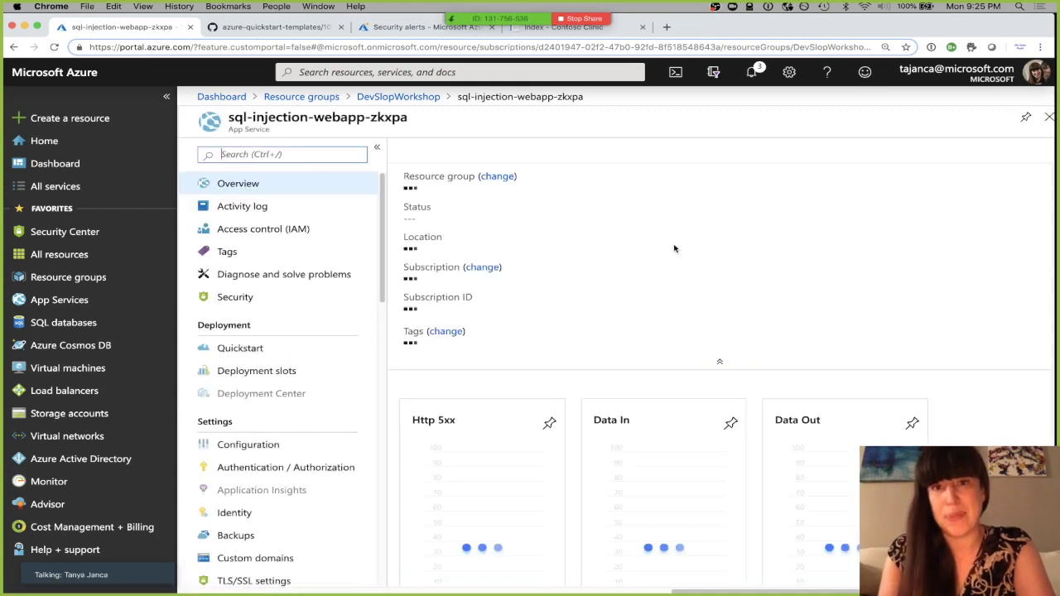
Stop the sql-injection-webapp-zkxpa web app and return to the DevSlopWorkshop group
left_click(494, 152)
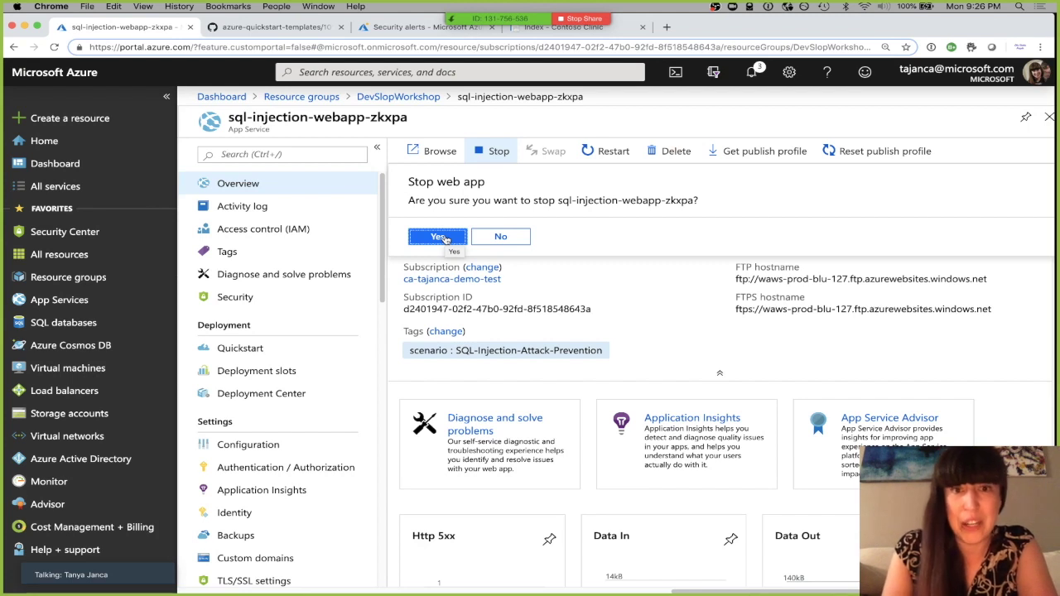
left_click(441, 237)
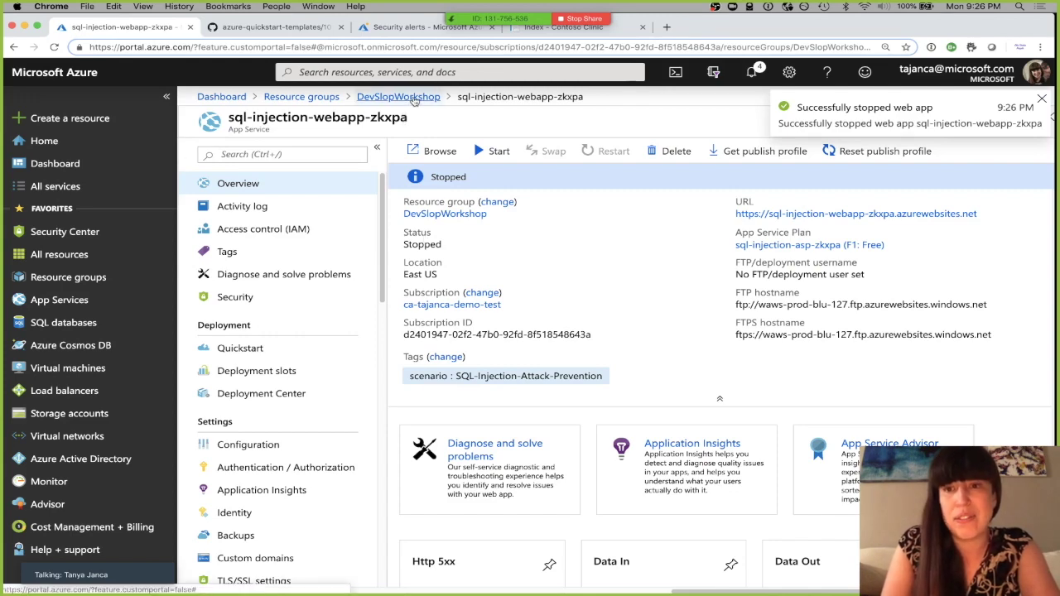
left_click(413, 96)
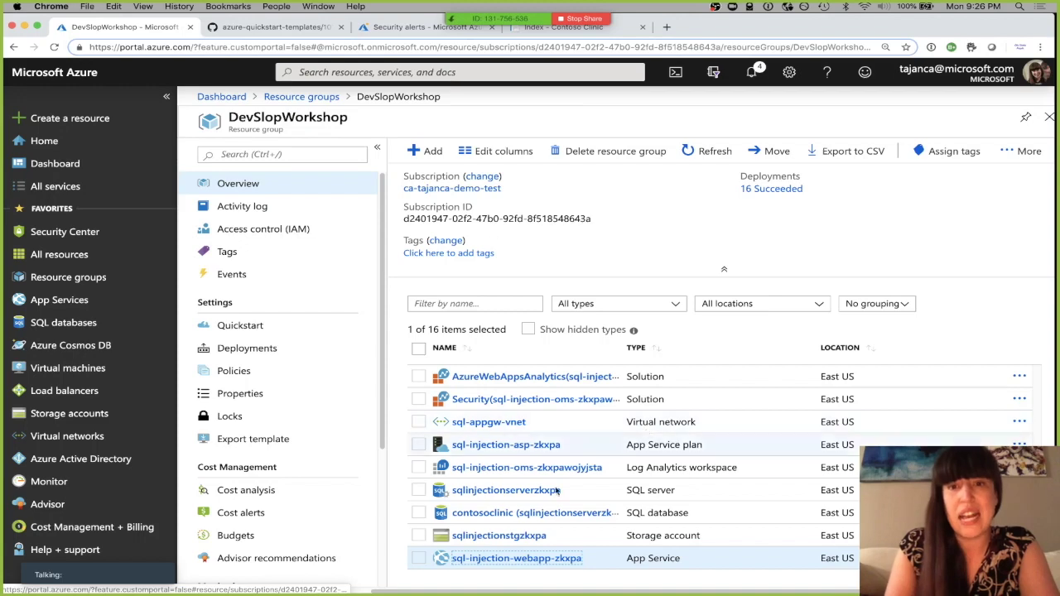
scroll(695, 414, "up", 5)
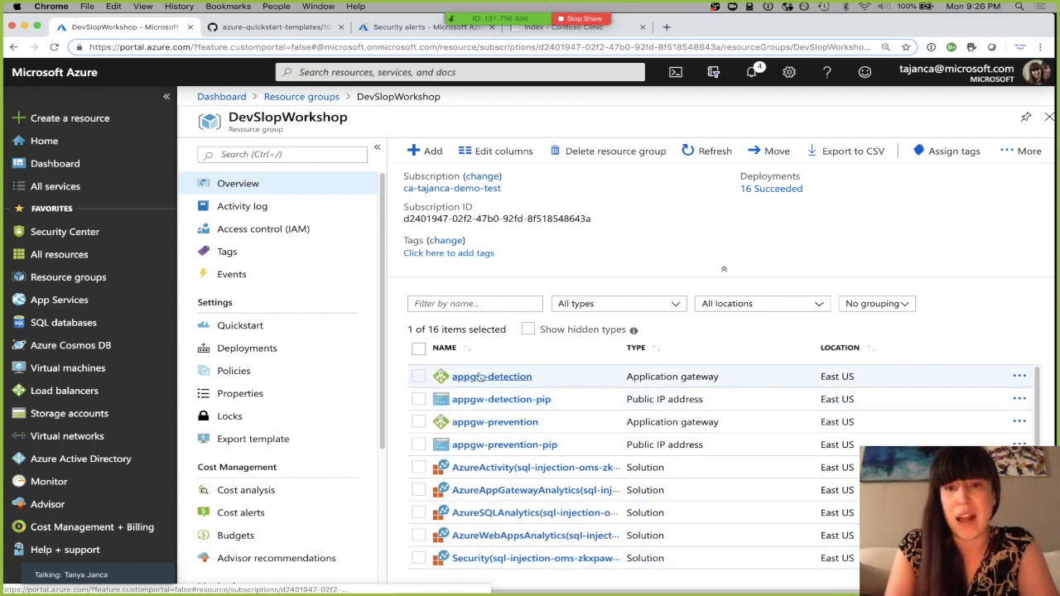
left_click(507, 380)
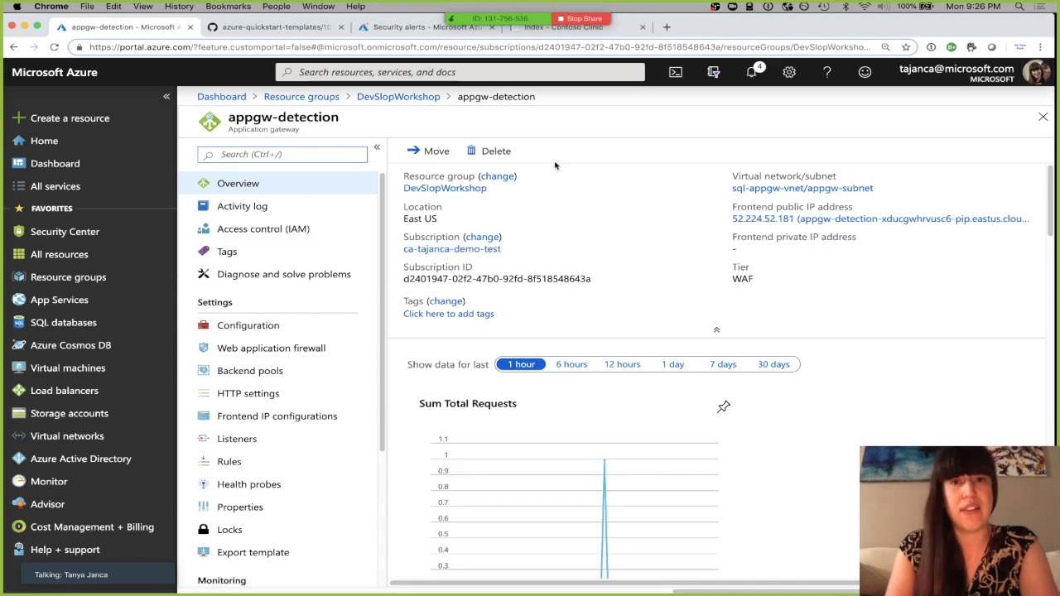
left_click(380, 97)
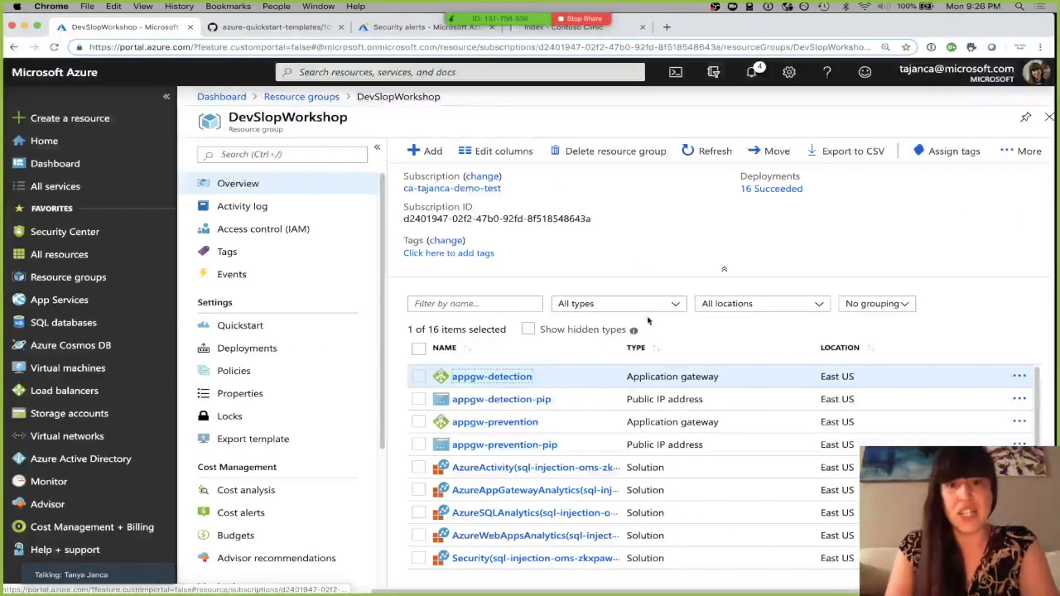
left_click(523, 401)
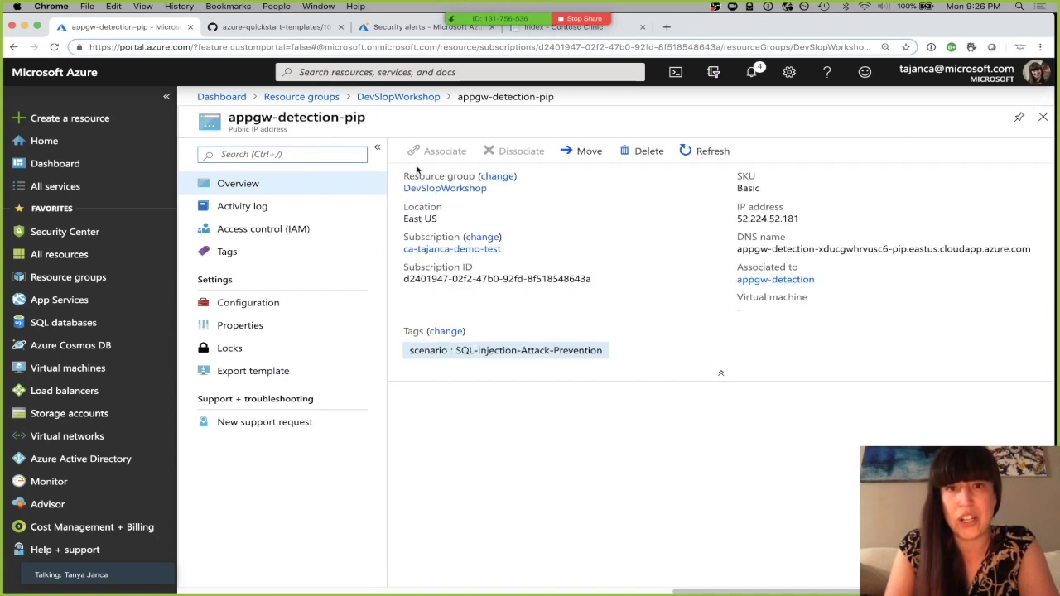
left_click(415, 97)
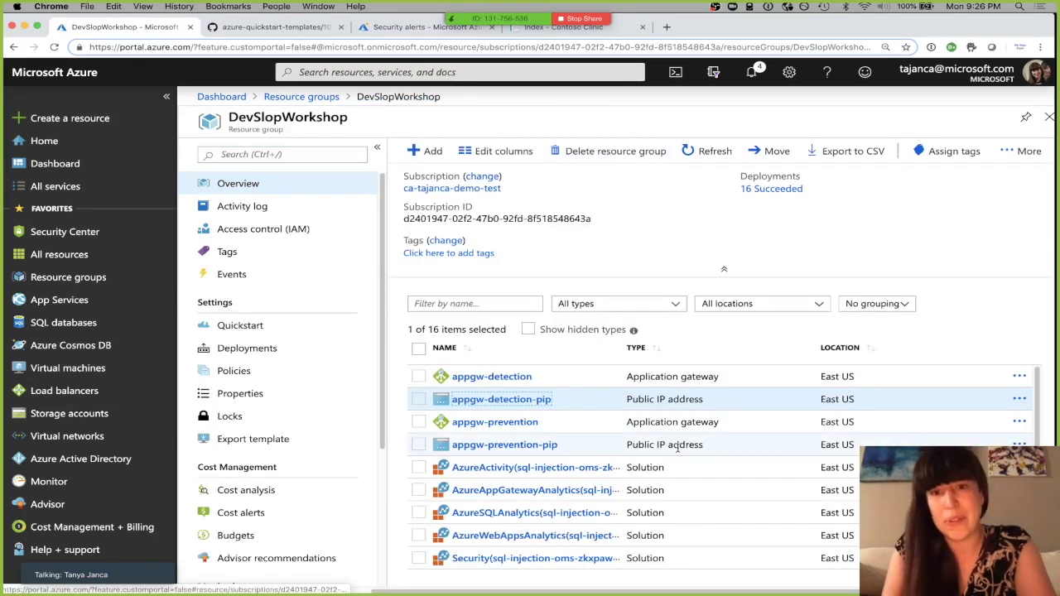
scroll(677, 451, "down", 3)
scroll(678, 451, "up", 2)
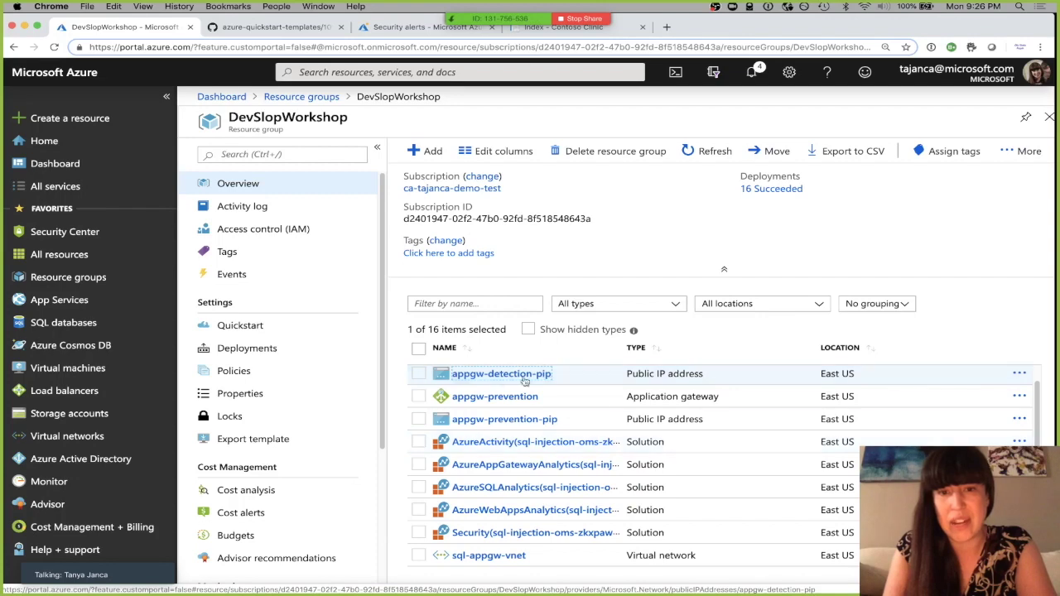
scroll(675, 443, "up", 1)
scroll(666, 420, "down", 2)
scroll(667, 420, "down", 3)
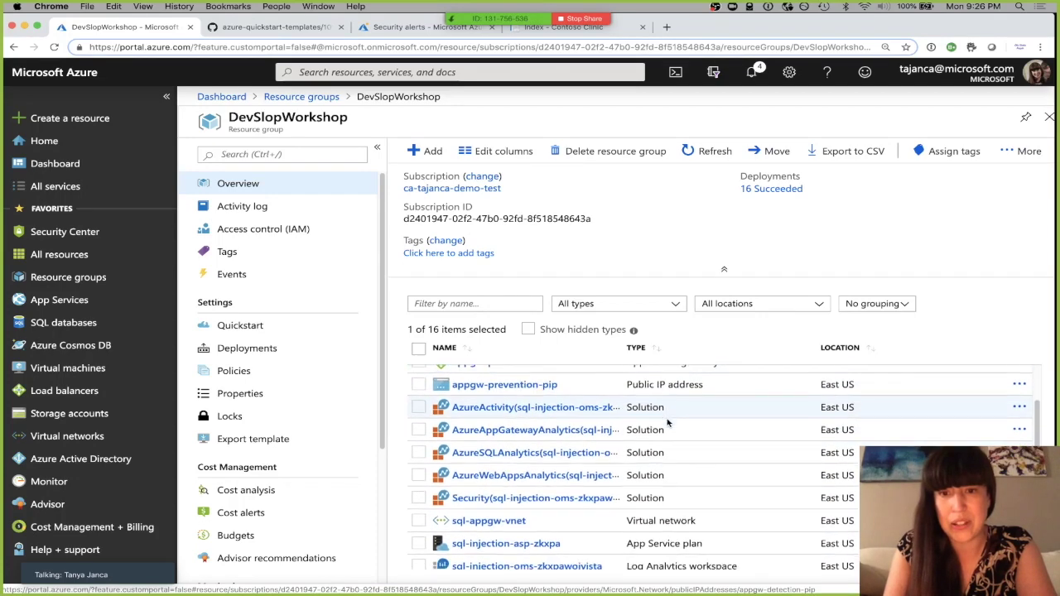
left_click(528, 374)
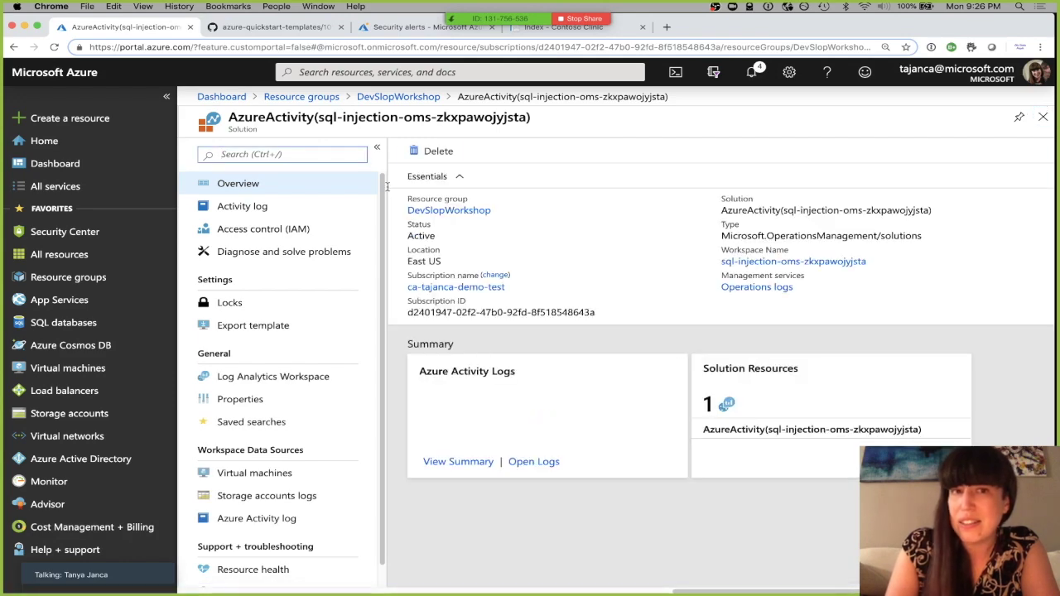
left_click(399, 97)
scroll(686, 422, "down", 3)
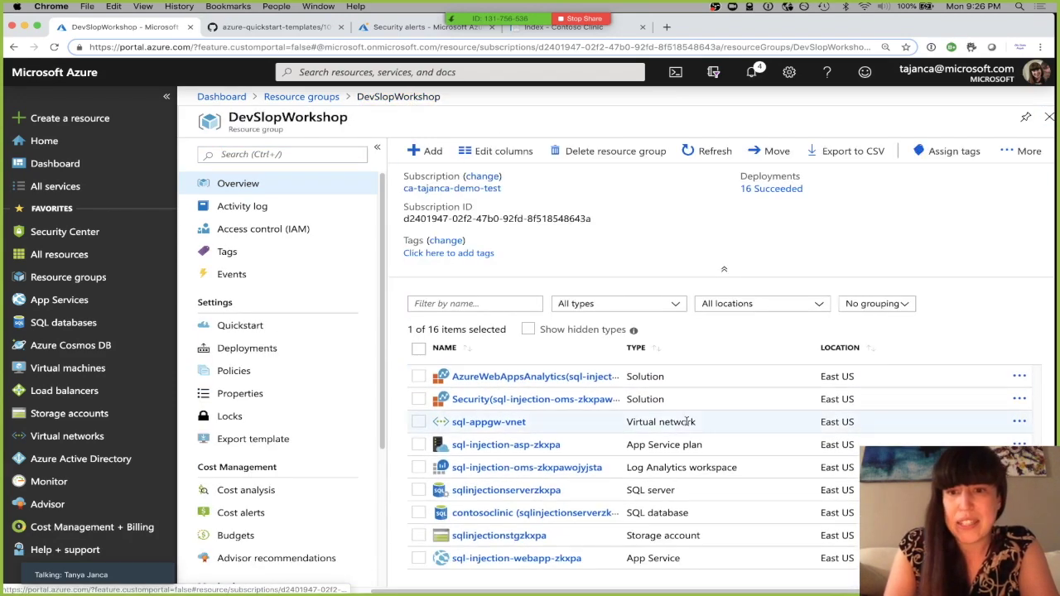
Inspect the sql-appgw-vnet network, contosoclinic database and sqlinjectionstgzkxpa storage account in turn
left_click(489, 422)
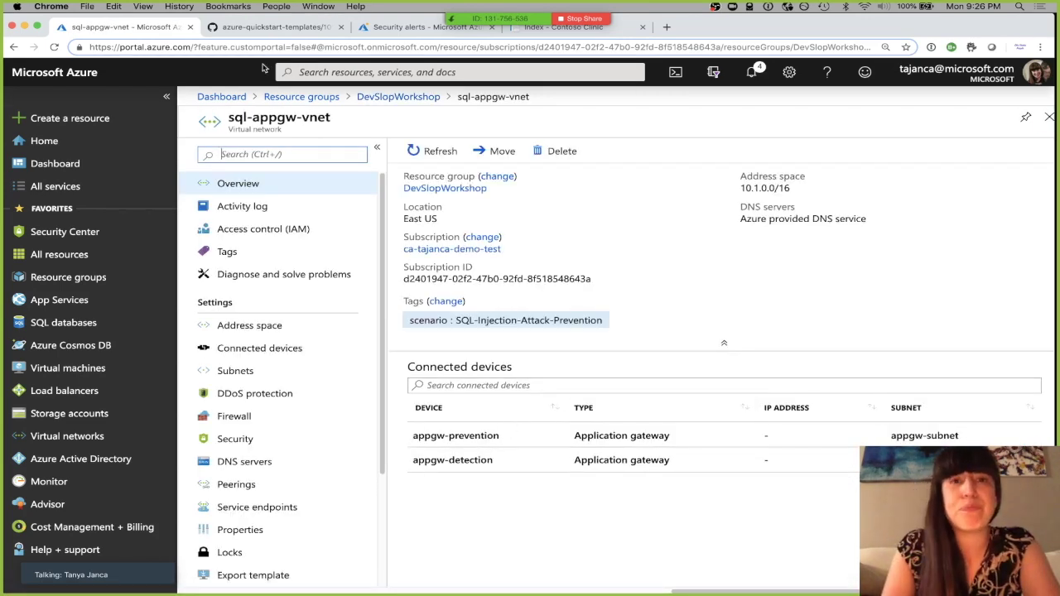
left_click(385, 100)
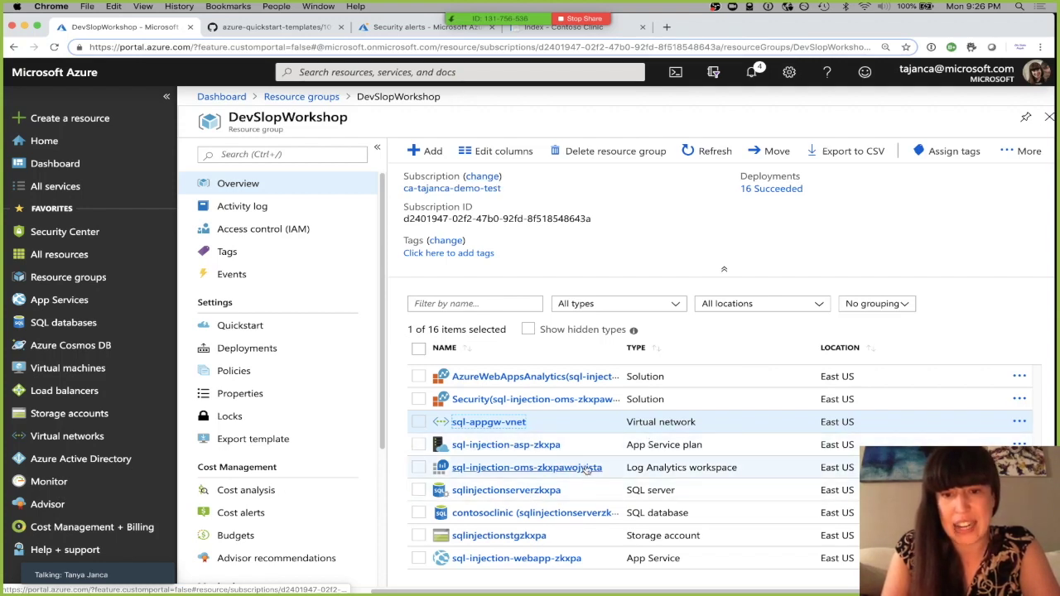
left_click(550, 514)
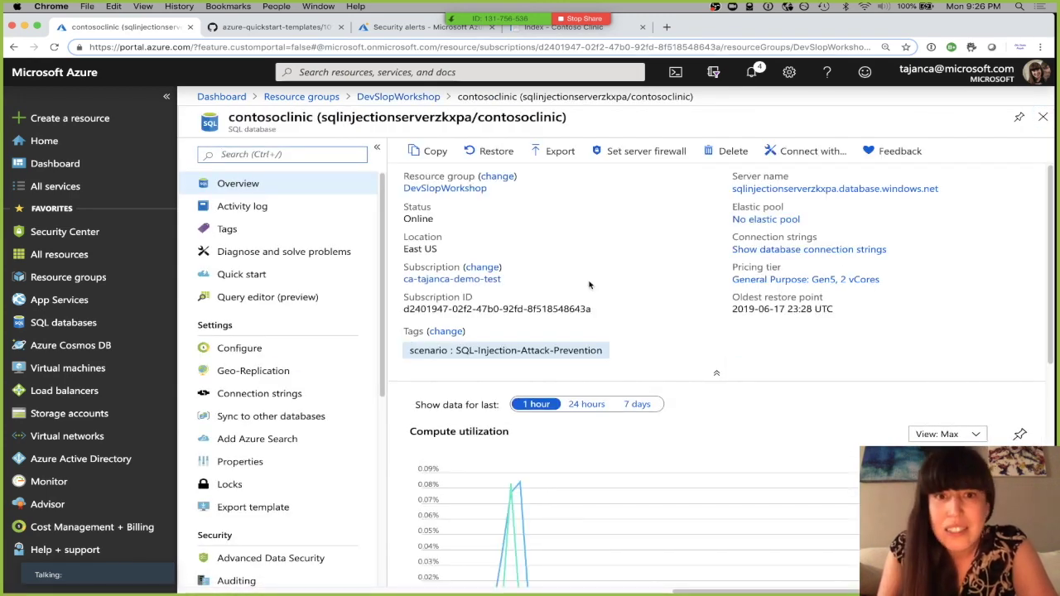
left_click(400, 97)
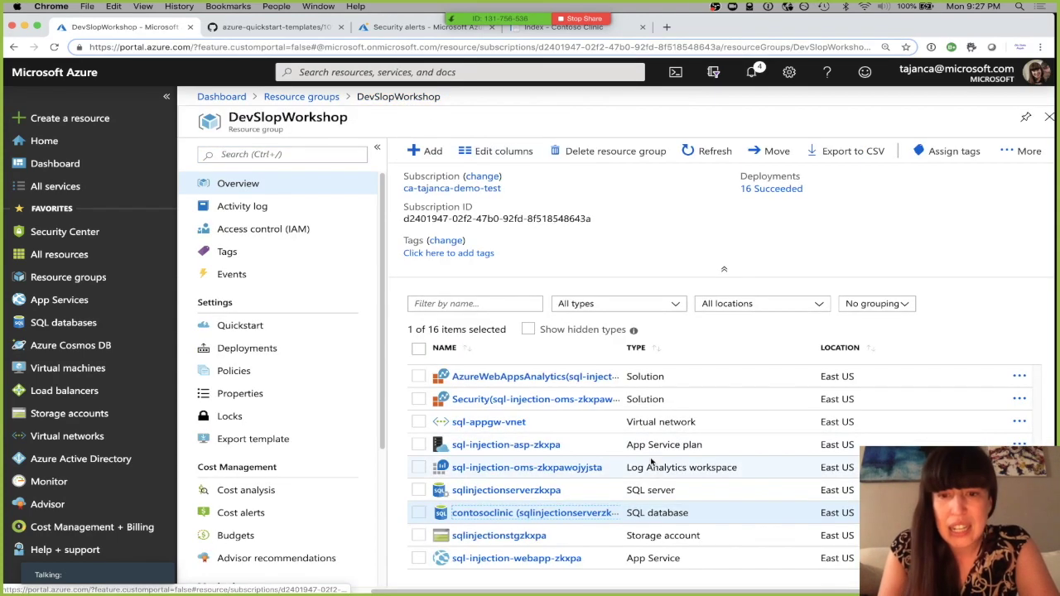
left_click(530, 536)
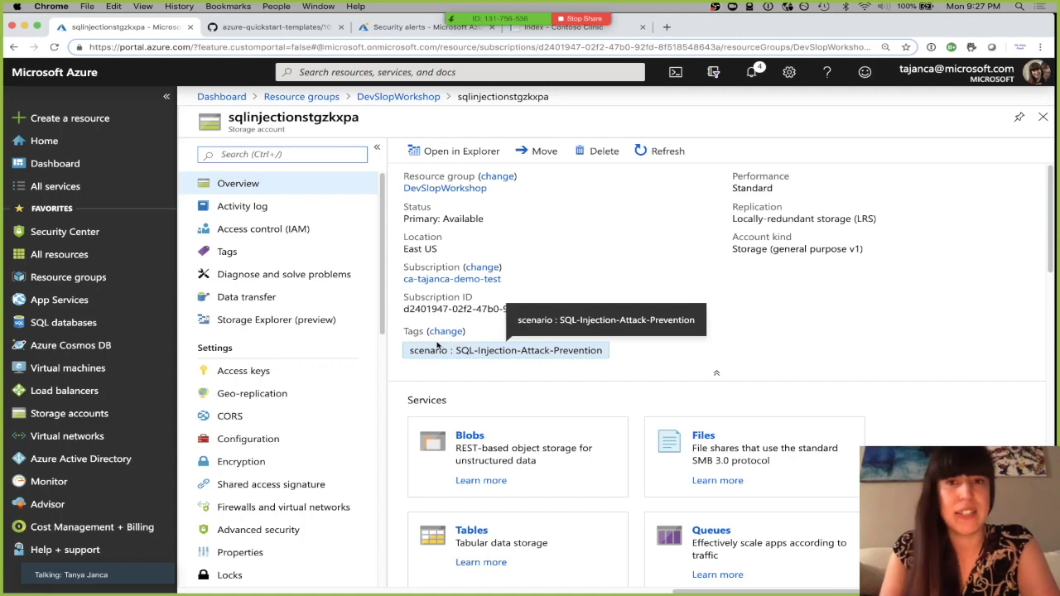
left_click(398, 97)
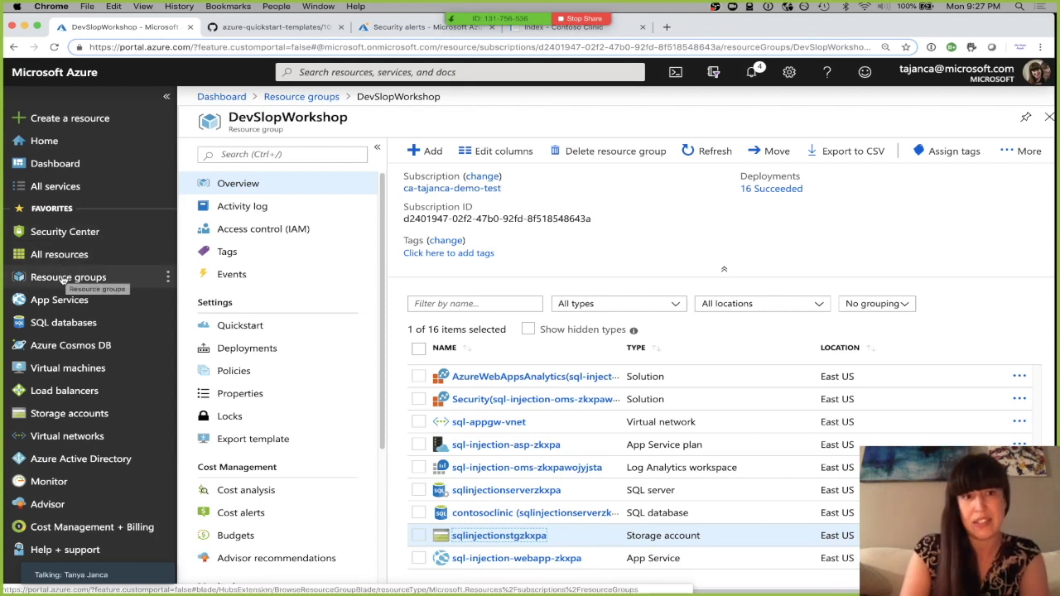
Go via Resource groups to Security Center, showing a secure score of 541 of 760
left_click(63, 278)
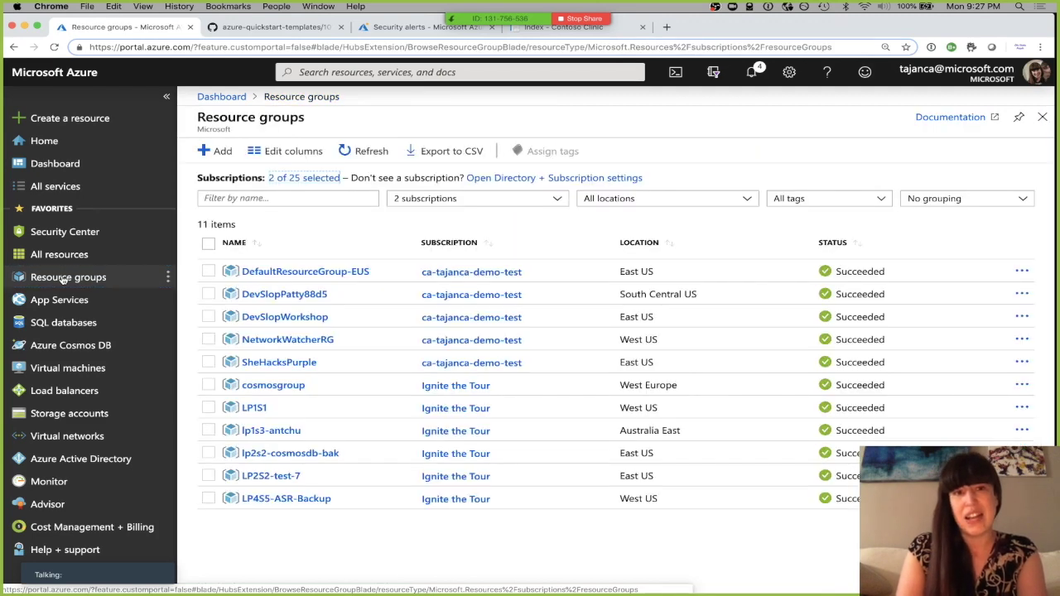
left_click(66, 235)
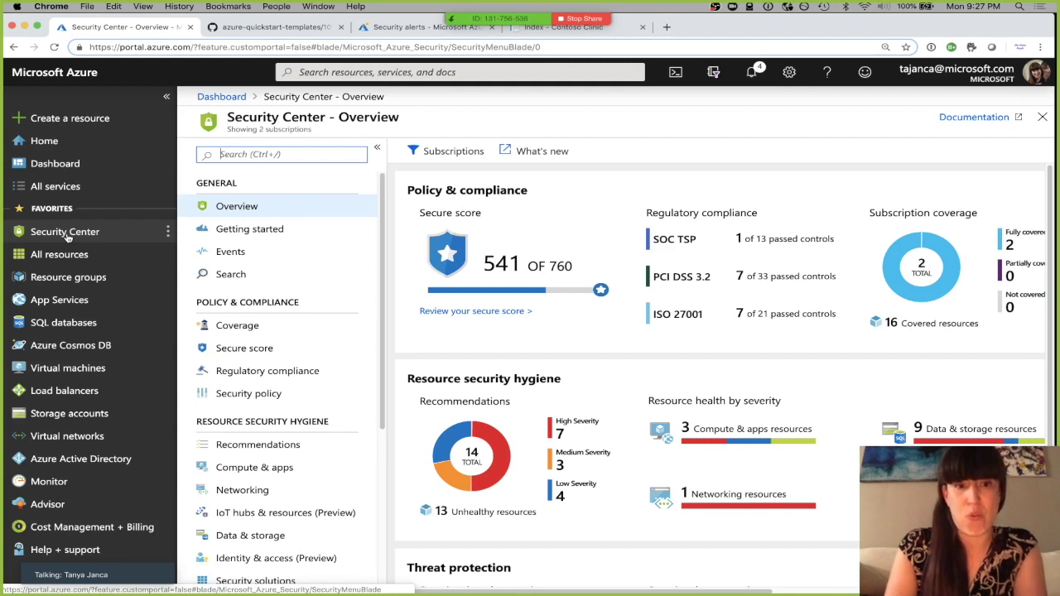
Review Security Center coverage and policy, then open the first subscription's Free vs Standard pricing
left_click(236, 327)
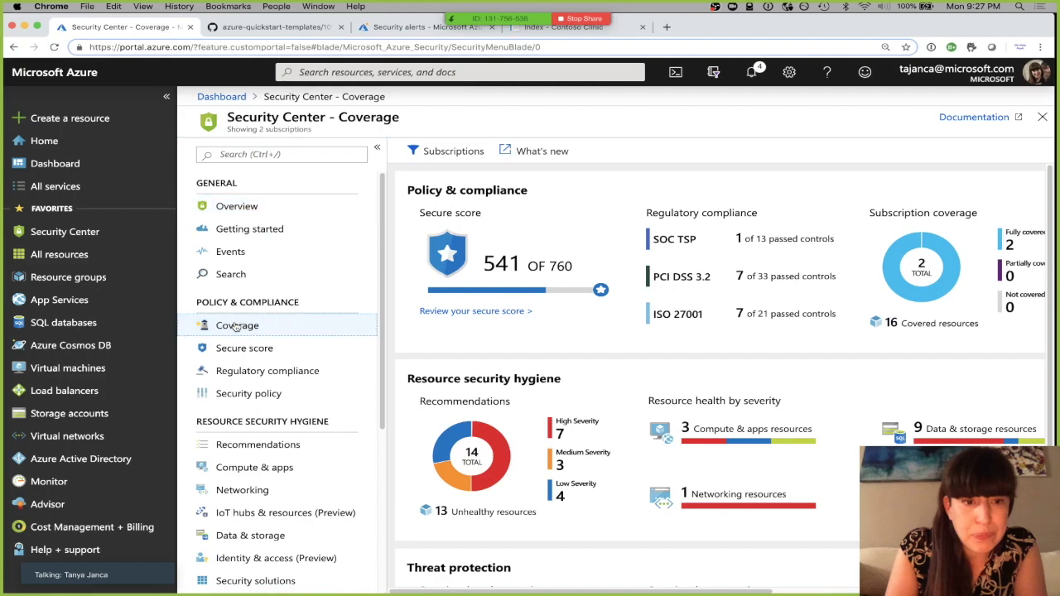
left_click(267, 396)
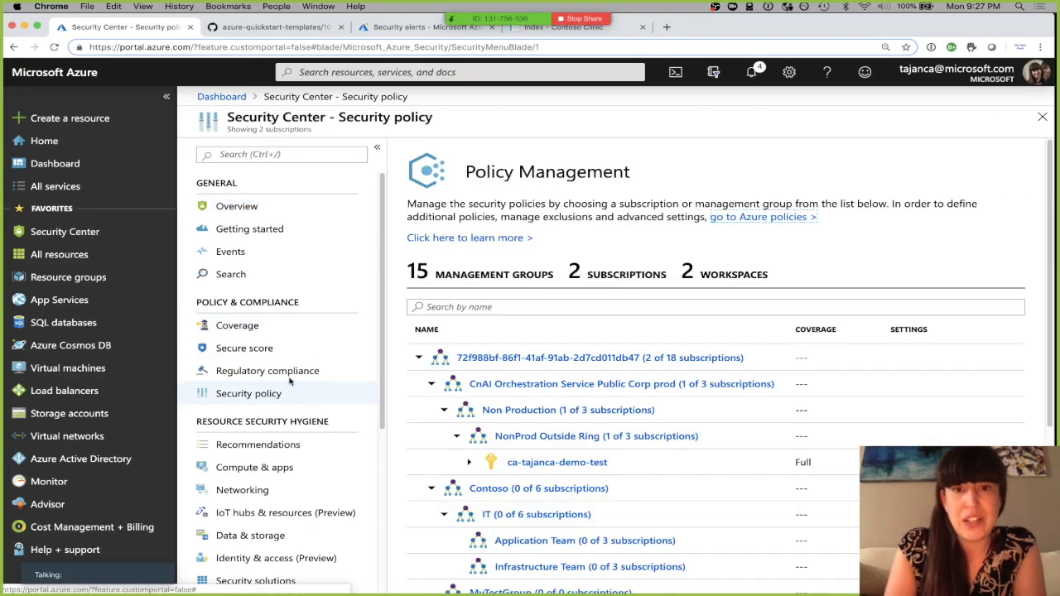
left_click(246, 334)
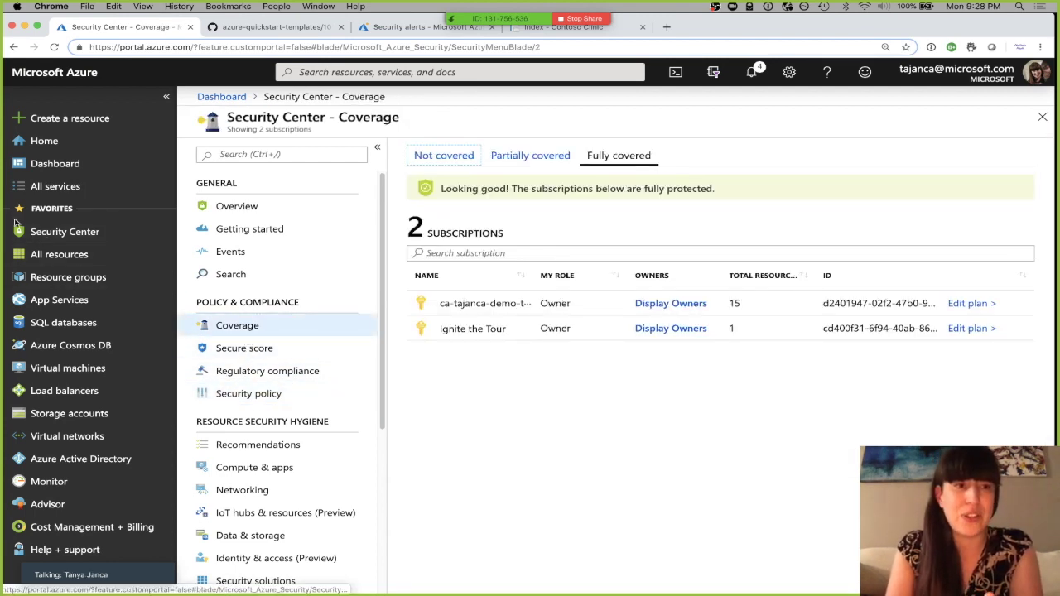
left_click(238, 326)
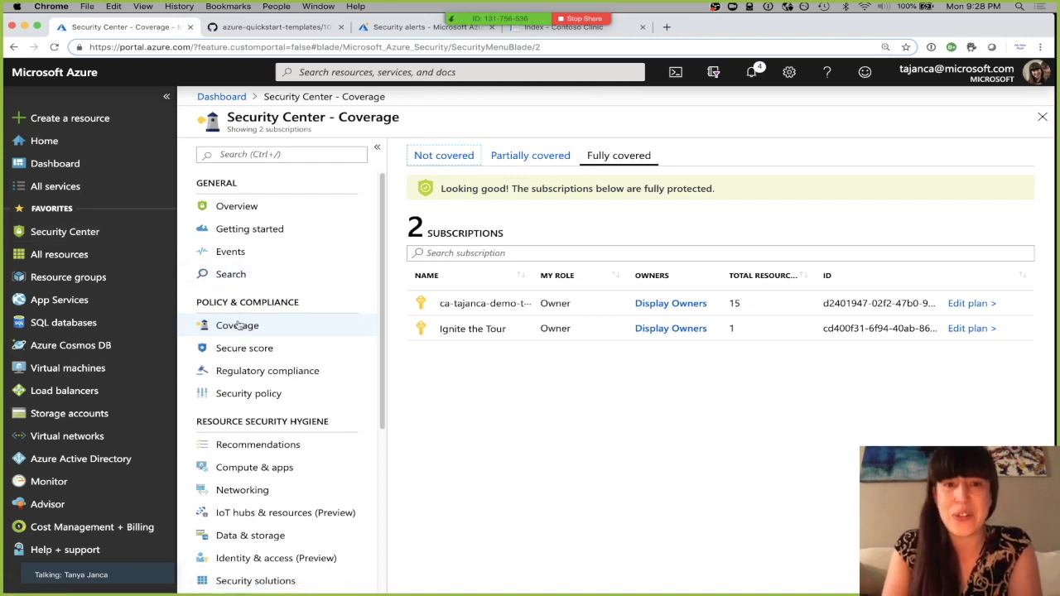
left_click(465, 303)
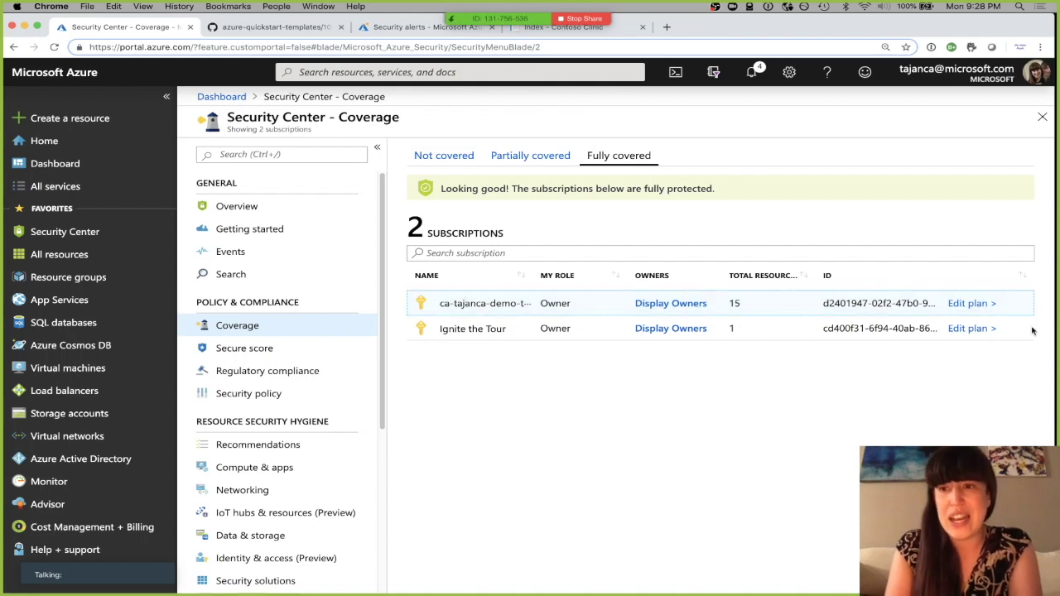
left_click(980, 304)
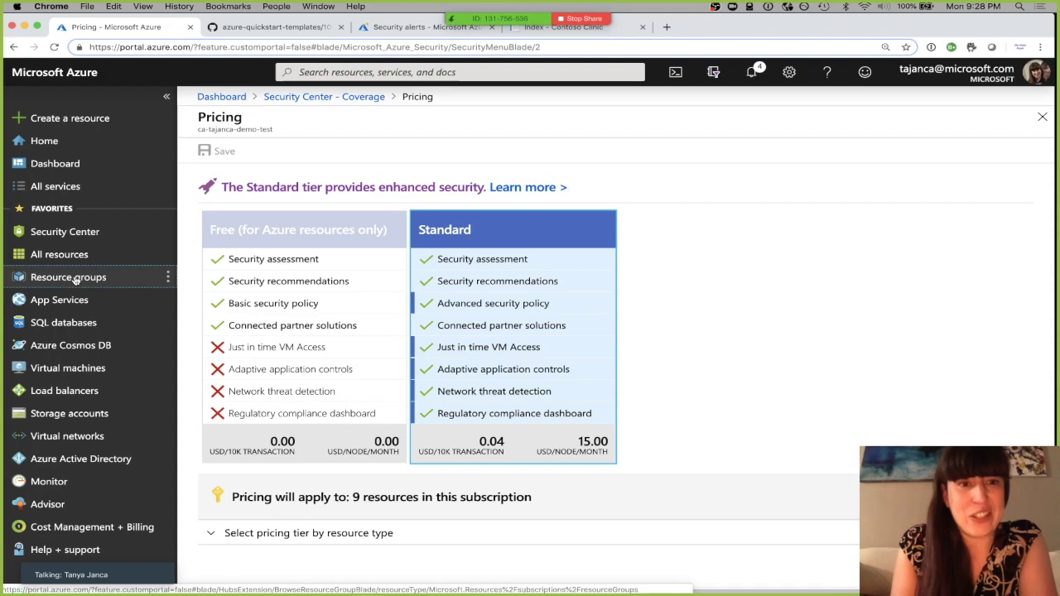
Select the DevSlopWorkshop group among the 11 listed resource groups
left_click(75, 279)
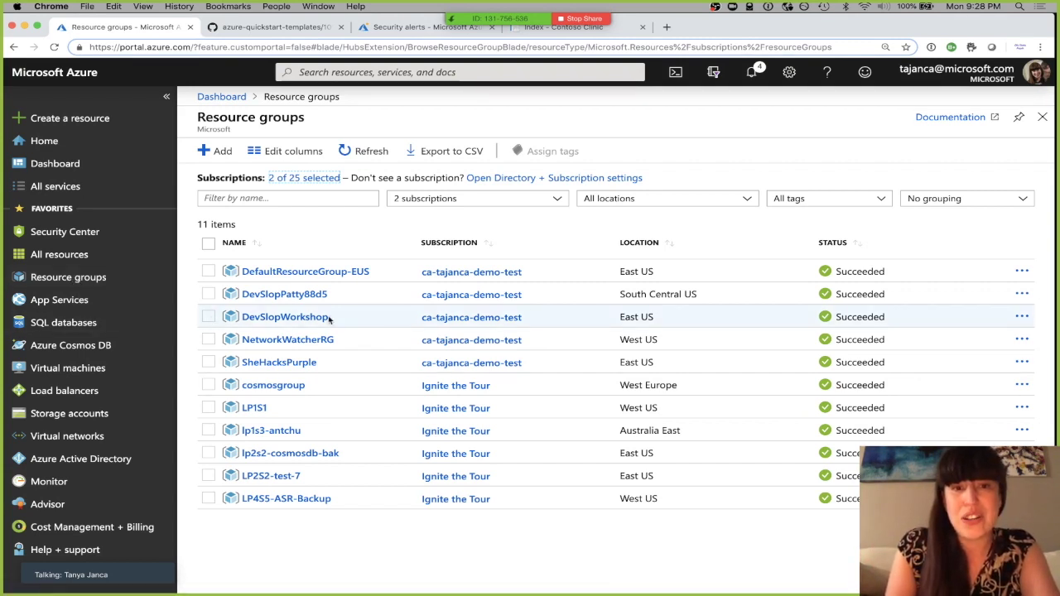
left_click(214, 319)
left_click(213, 320)
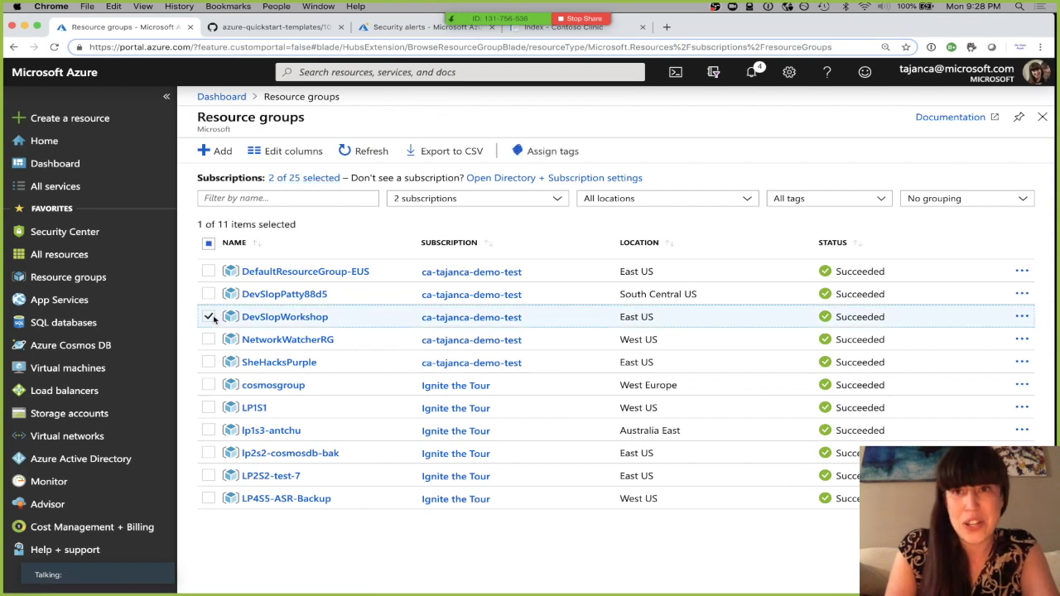
Delete the DevSlopWorkshop resource group, pasting its name into the confirmation field
left_click(1023, 322)
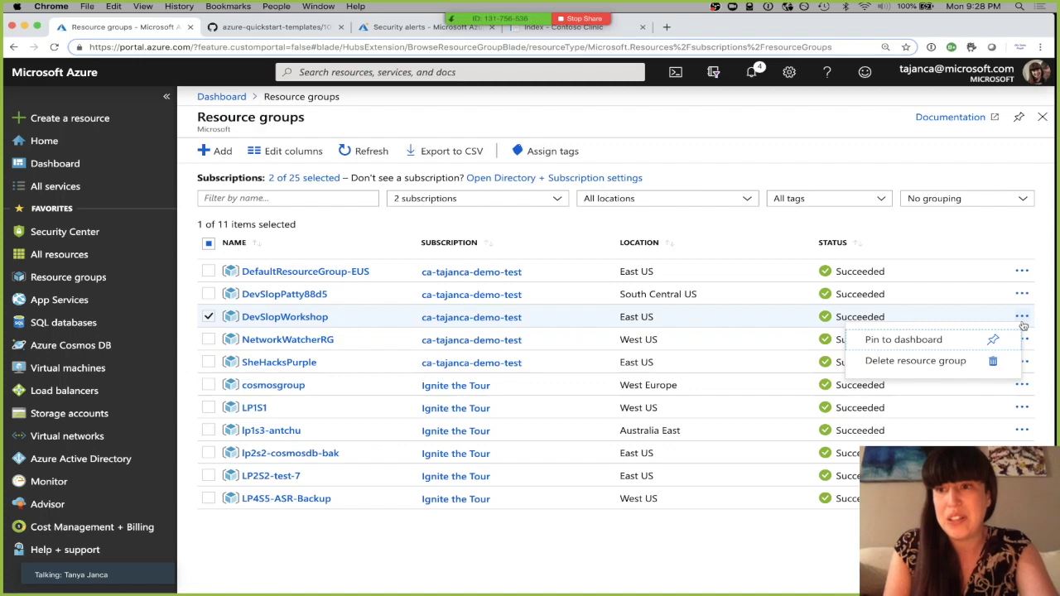
left_click(944, 361)
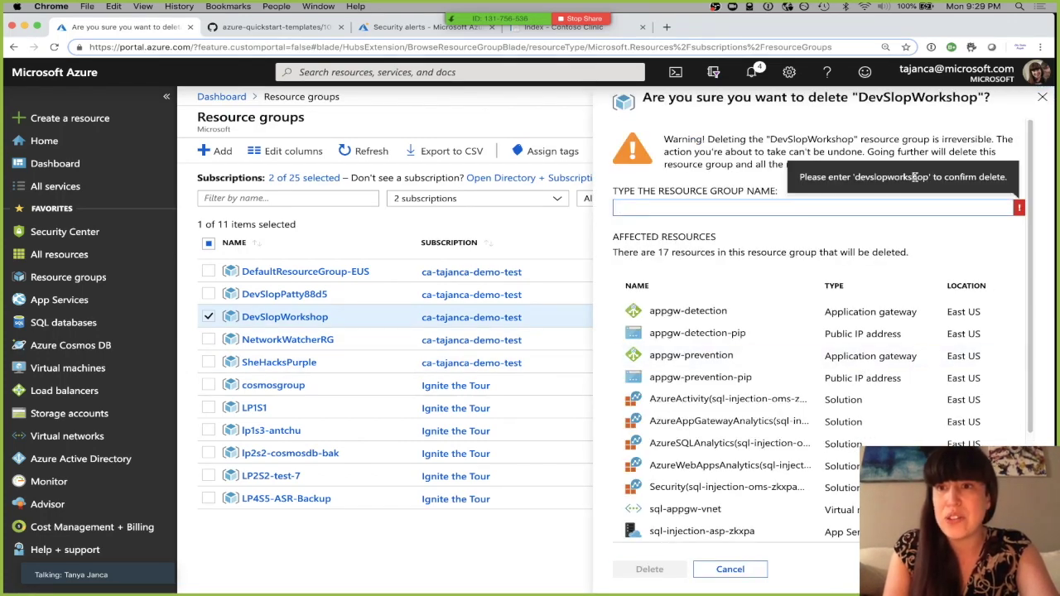
left_click_drag(978, 98, 858, 97)
key("super+c")
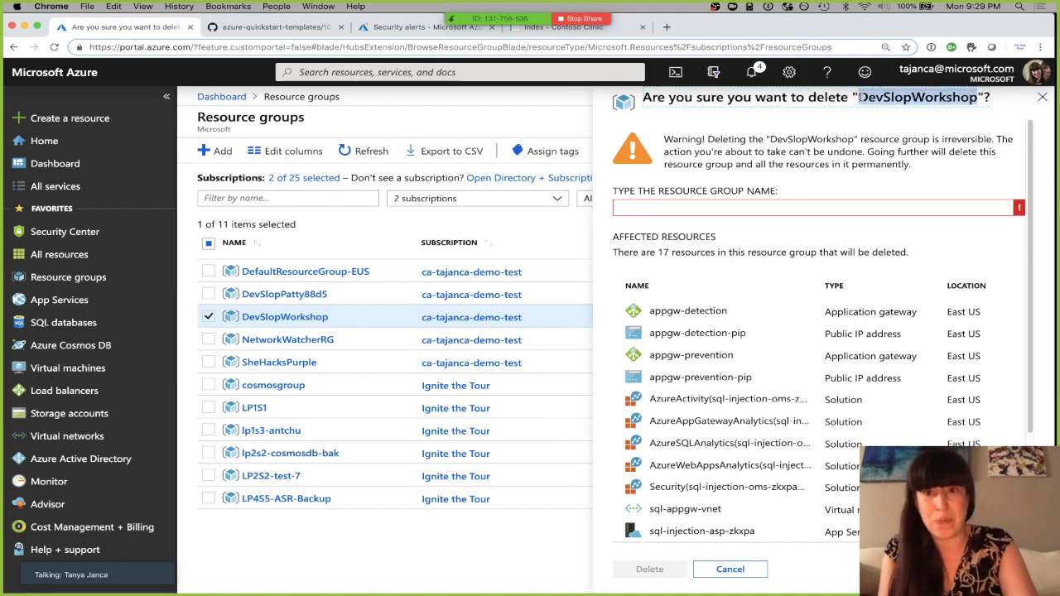
left_click(691, 207)
key("super+v")
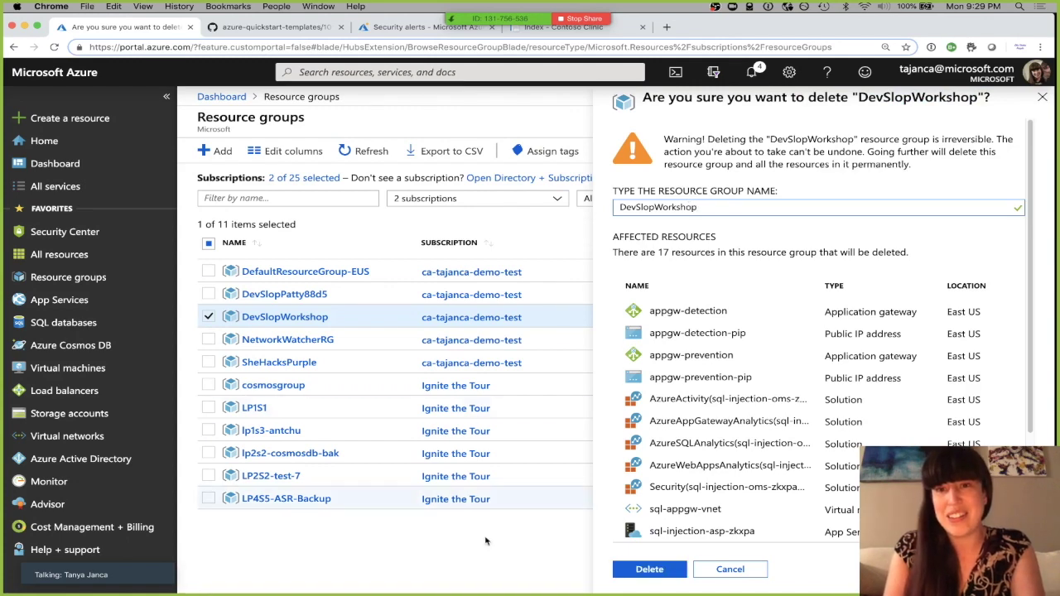
left_click(650, 569)
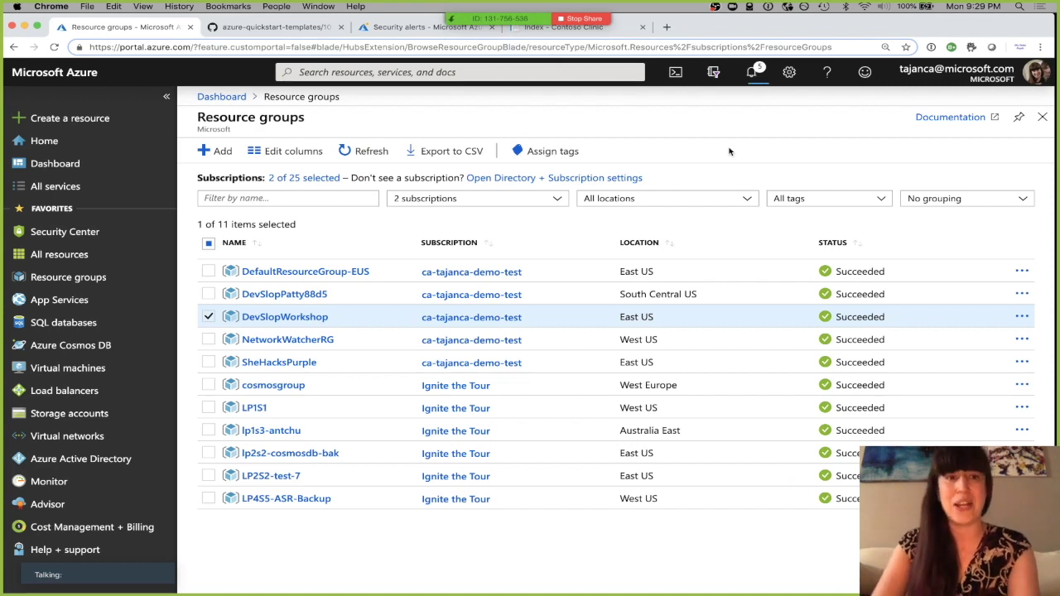
Check All resources, then confirm DevSlopWorkshop shows Deleting in the Resource groups list
left_click(71, 253)
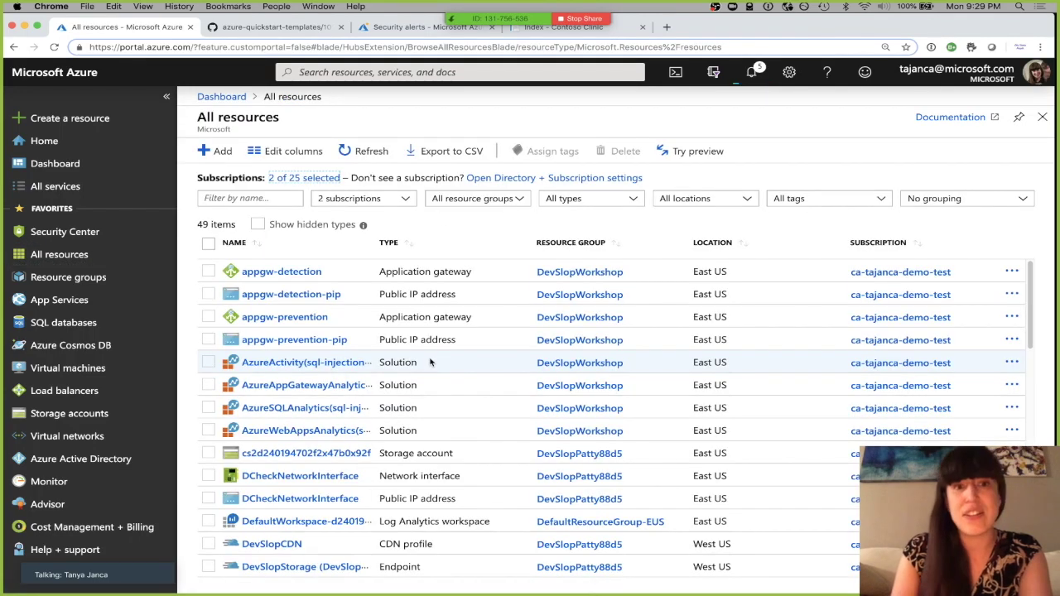
scroll(327, 290, "down", 5)
scroll(326, 288, "up", 2)
scroll(325, 288, "up", 3)
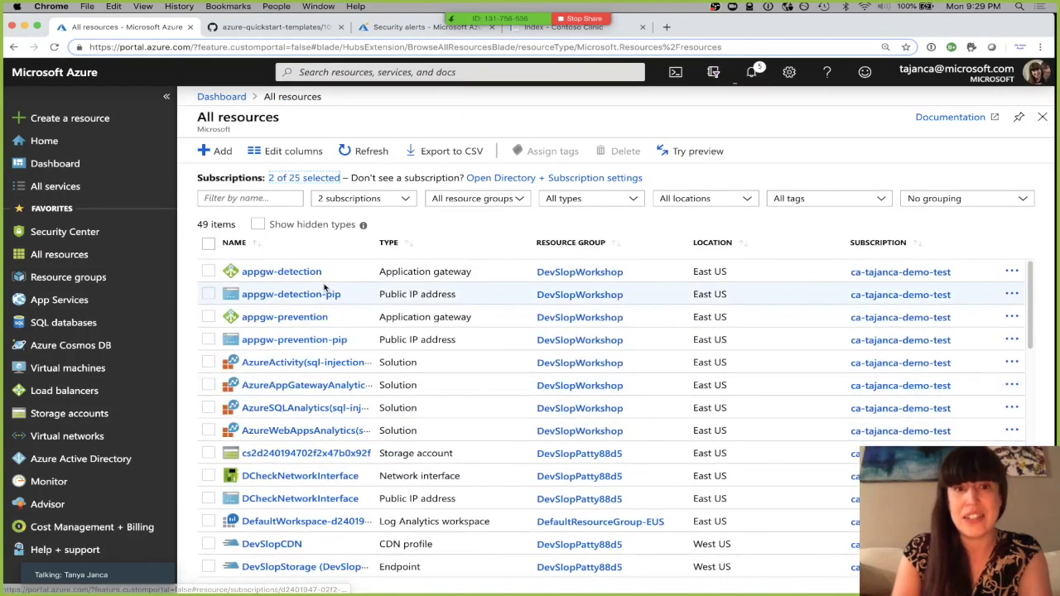
left_click(71, 278)
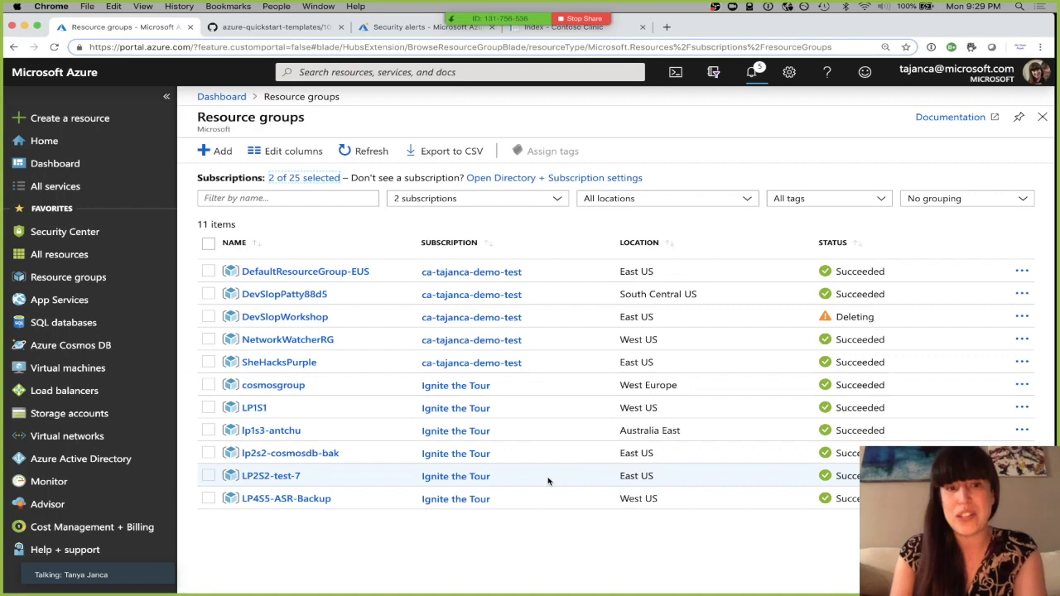
mouse_move(433, 592)
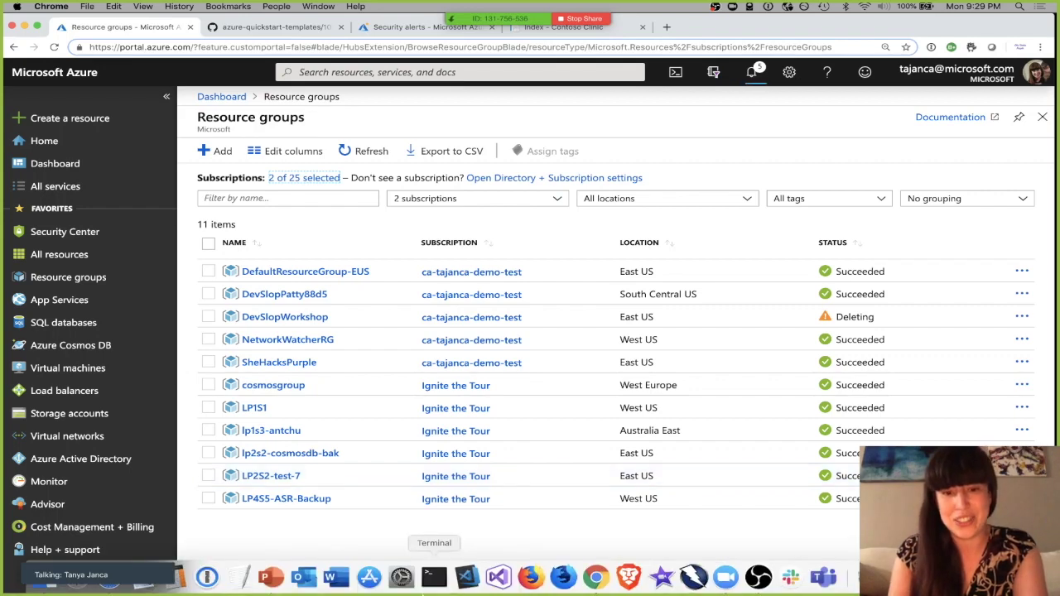
Present the Workshop Cleanup slide (39 of 47) from the current slide and reveal two bullets
left_click(271, 578)
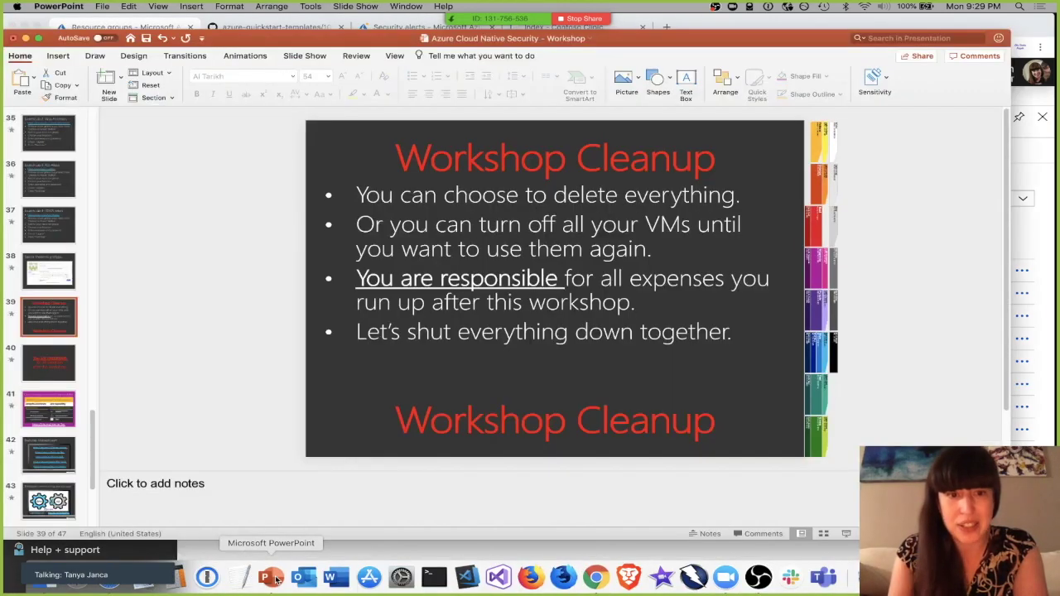
left_click(356, 6)
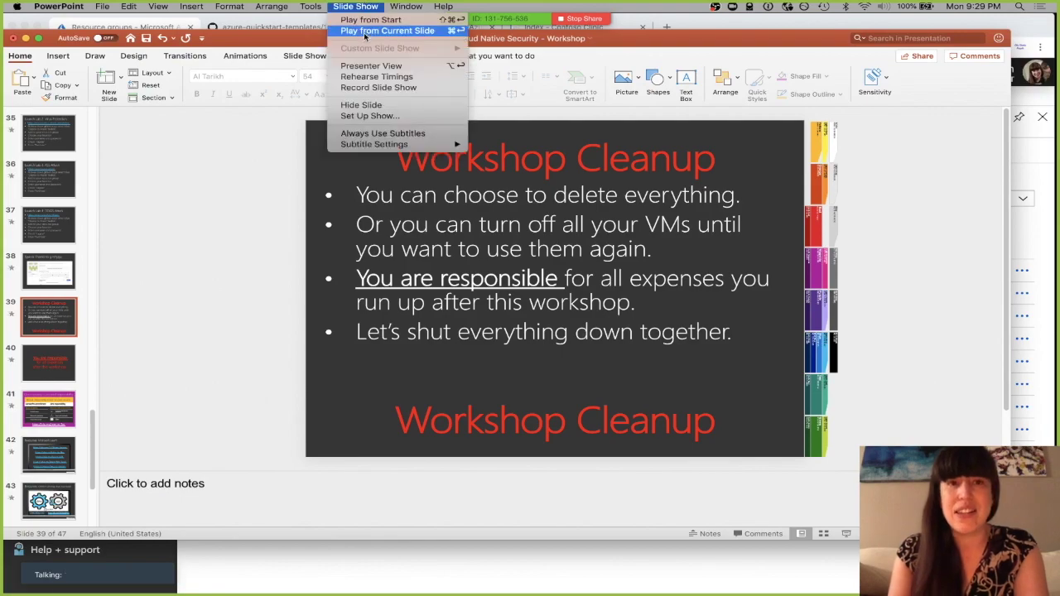
left_click(390, 31)
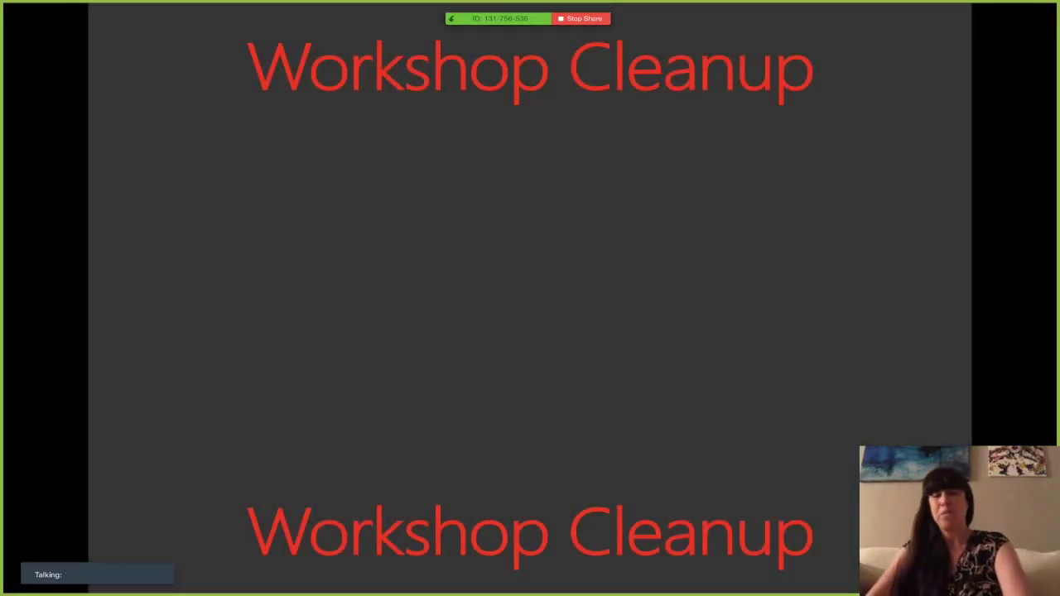
key("Right")
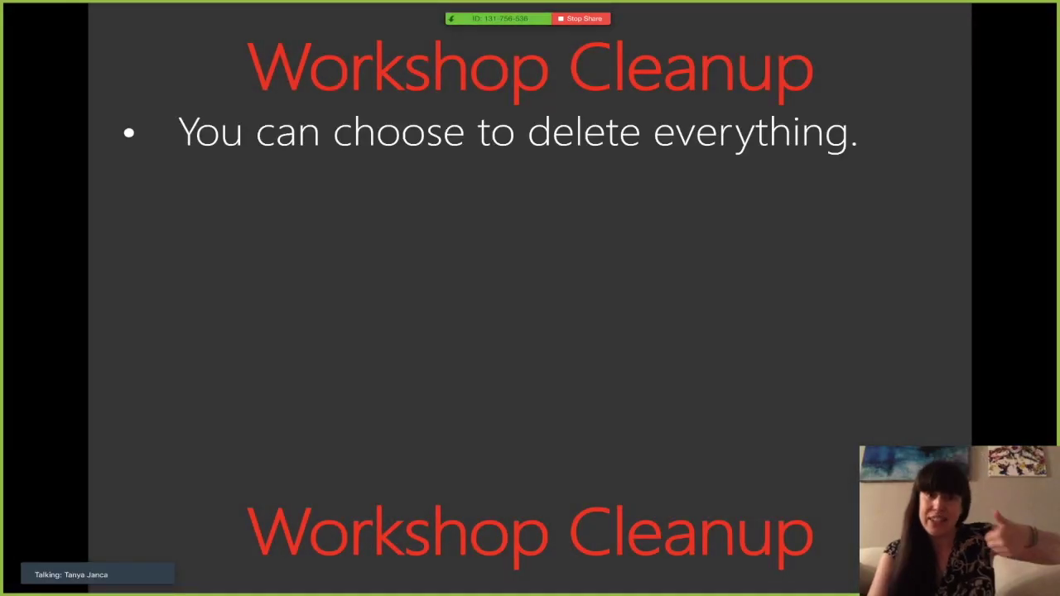
key("Right")
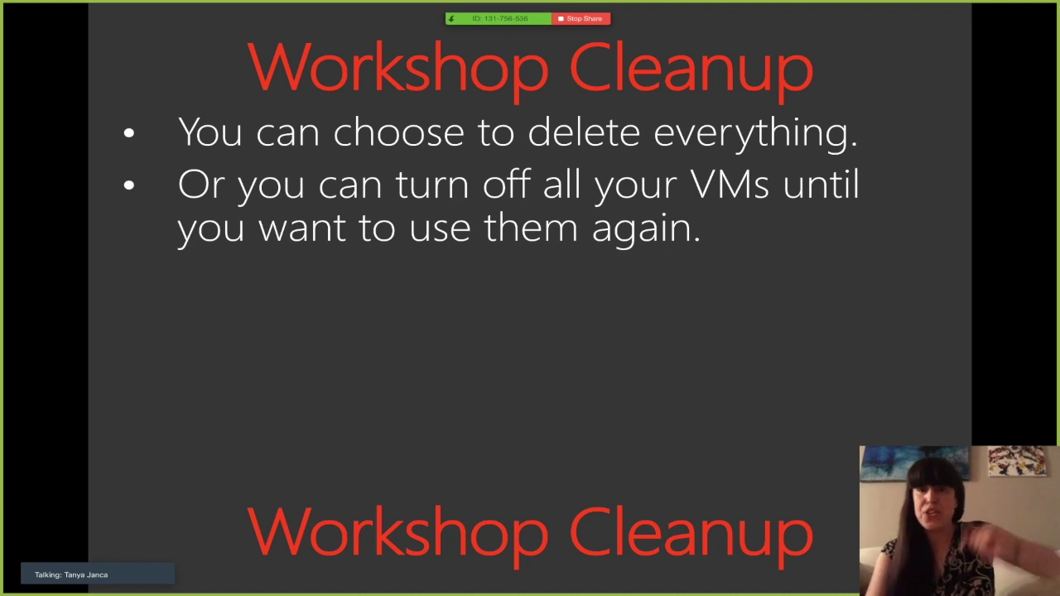